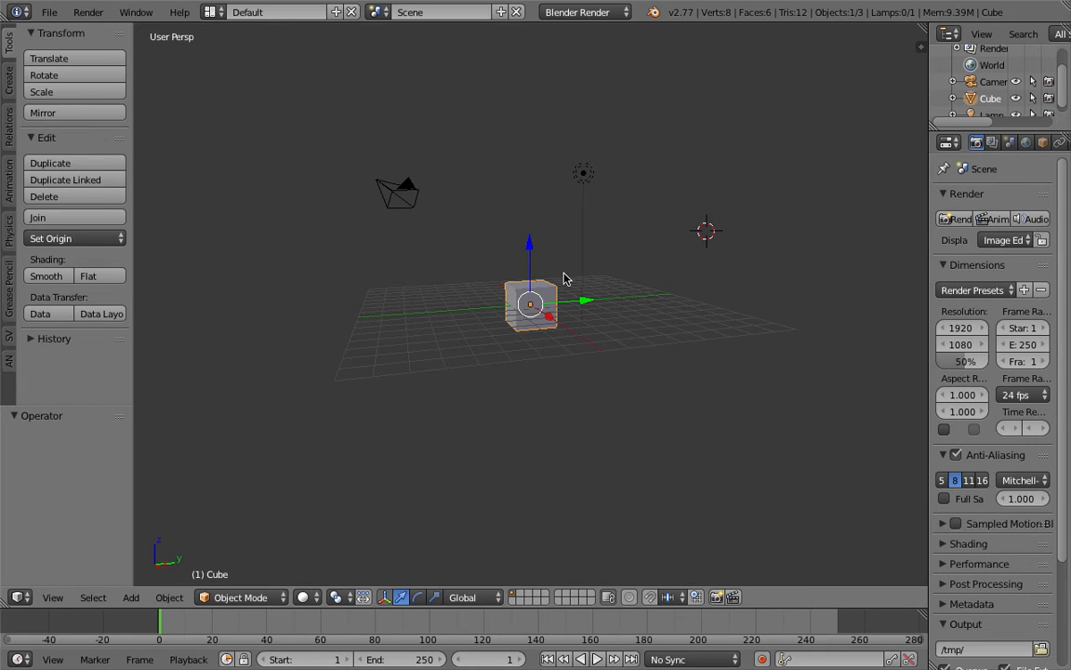
Step: Switch the screen layout to Compositing and enlarge the 3D view's height by shrinking the node editor above it
{"action": "middle_click_drag", "start_coordinate": [537, 310], "coordinate": [470, 289]}
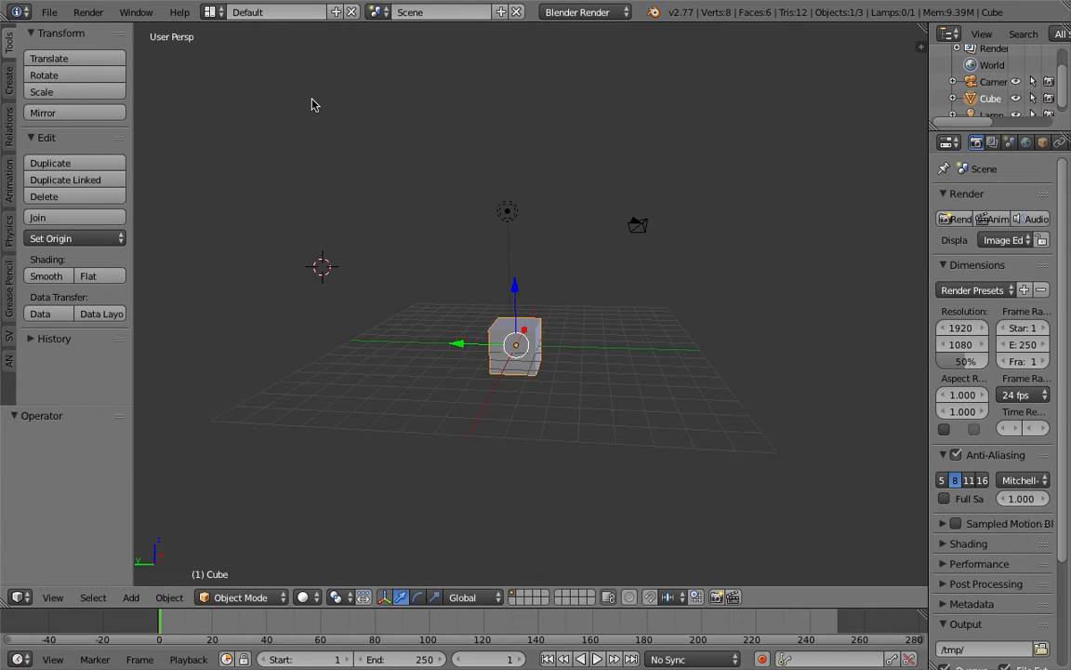
{"action": "middle_click_drag", "start_coordinate": [338, 122], "coordinate": [417, 219]}
{"action": "left_click", "coordinate": [355, 170]}
{"action": "left_click", "coordinate": [212, 13]}
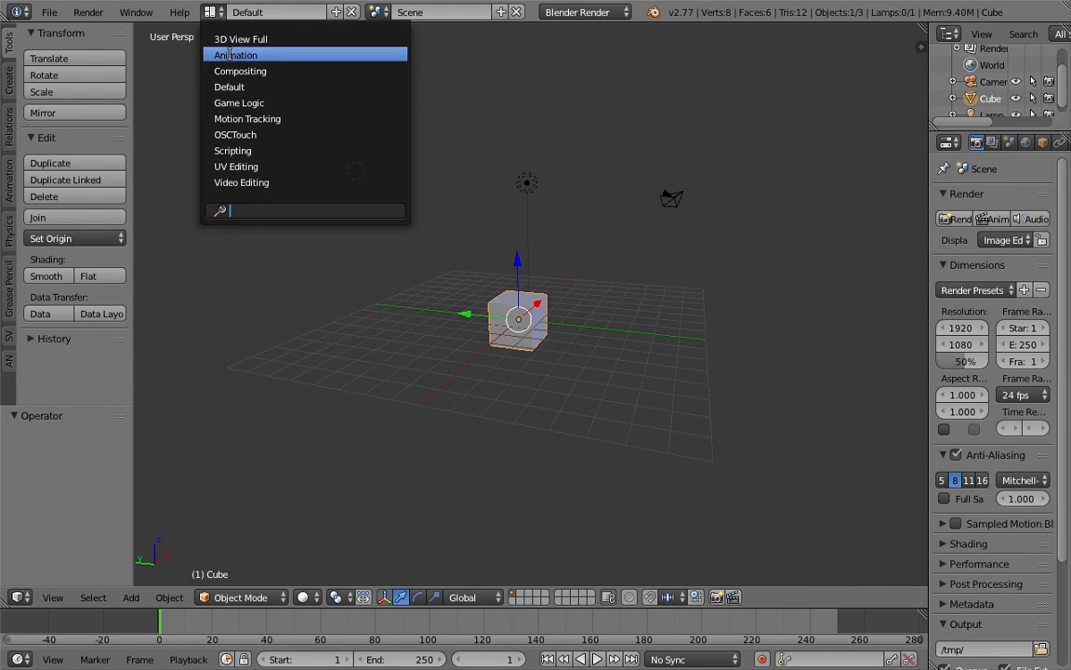
{"action": "left_click", "coordinate": [233, 62]}
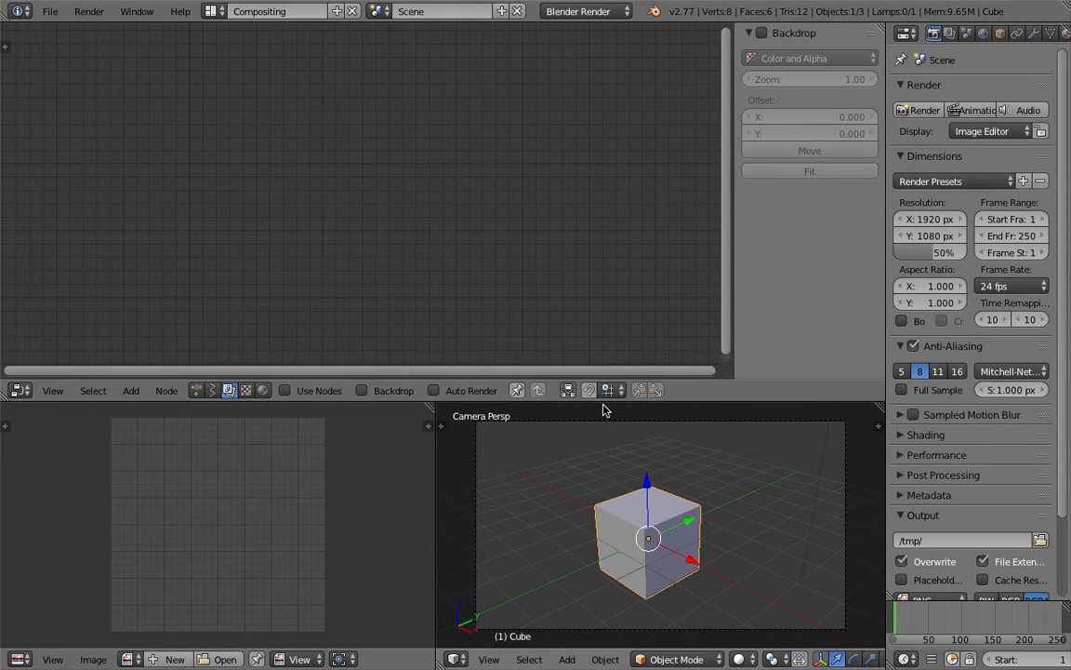
{"action": "left_click_drag", "start_coordinate": [603, 401], "coordinate": [611, 312]}
{"action": "middle_click_drag", "start_coordinate": [611, 321], "coordinate": [719, 469]}
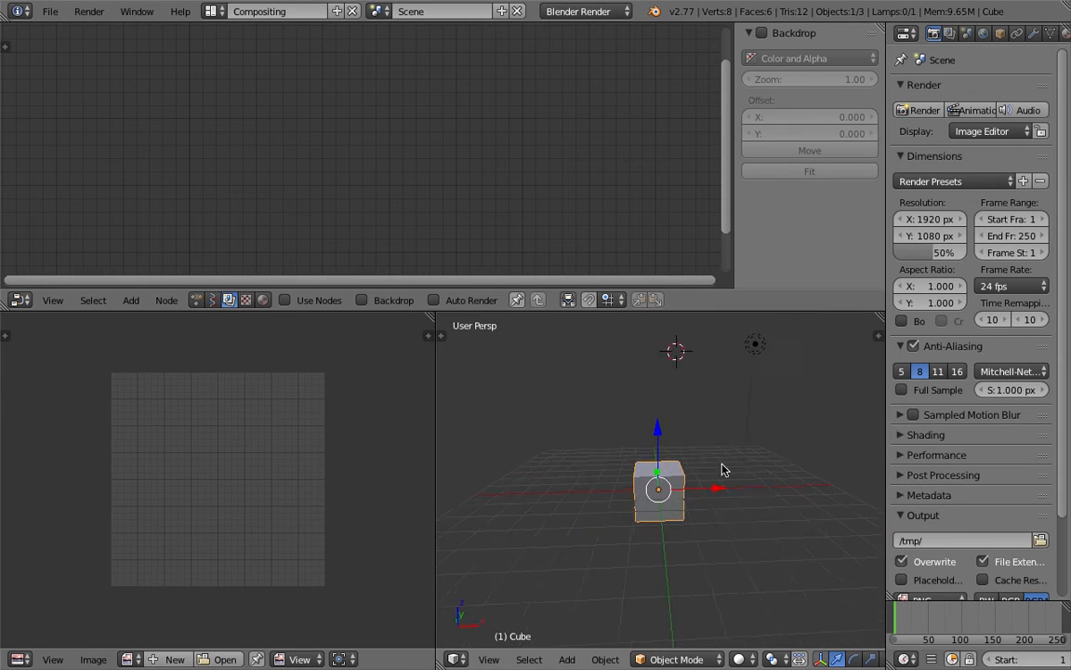
{"action": "middle_click_drag", "start_coordinate": [603, 467], "coordinate": [734, 463]}
{"action": "key", "text": "g"}
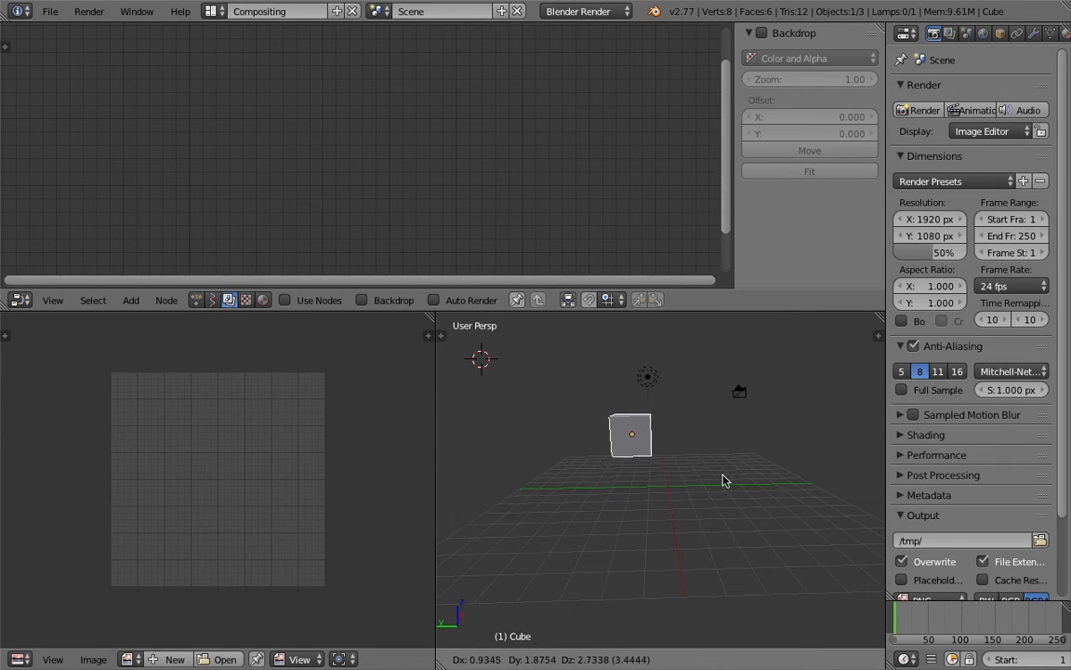
{"action": "left_click", "coordinate": [663, 489]}
{"action": "middle_click_drag", "start_coordinate": [663, 488], "coordinate": [651, 498]}
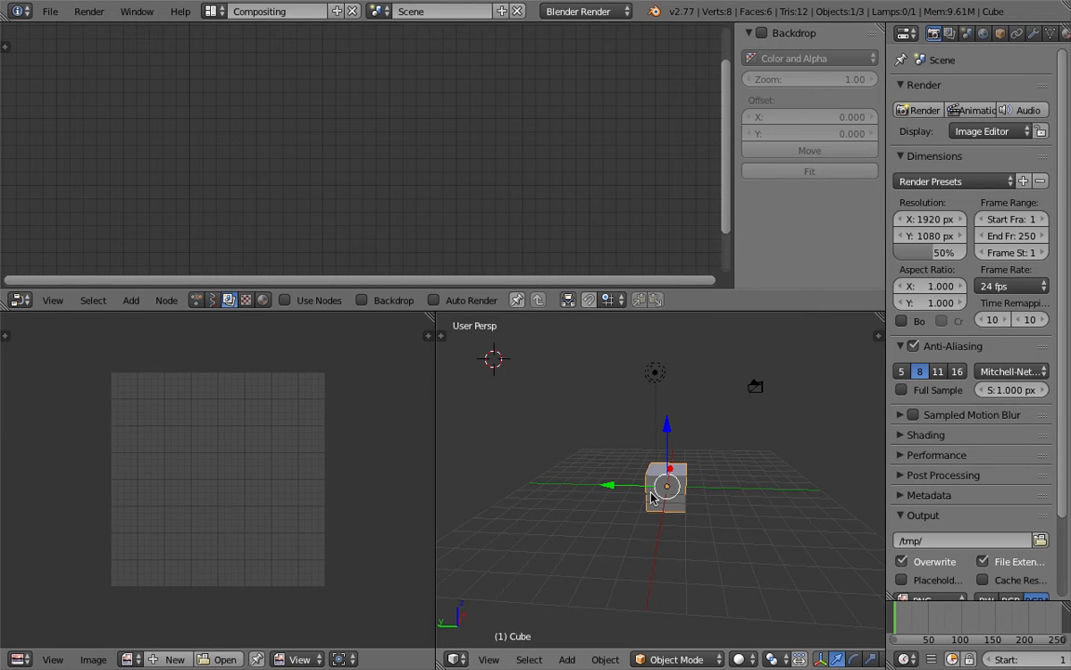
{"action": "middle_click_drag", "start_coordinate": [668, 443], "coordinate": [620, 450]}
{"action": "scroll", "coordinate": [572, 493], "scroll_direction": "up", "scroll_amount": 2}
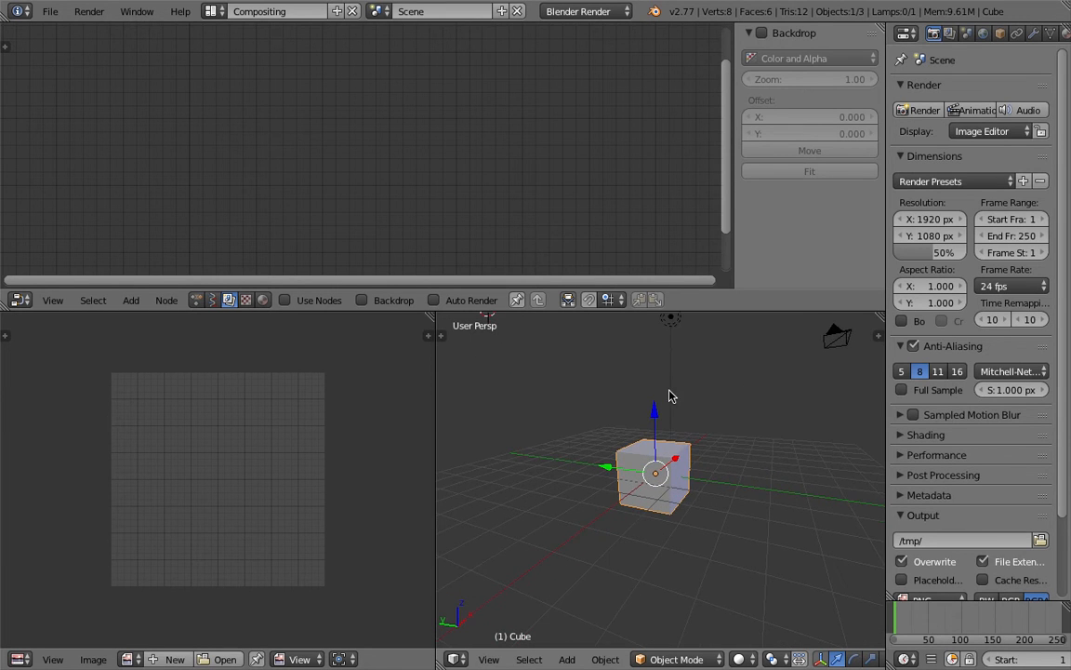
{"action": "middle_click_drag", "start_coordinate": [670, 396], "coordinate": [640, 447]}
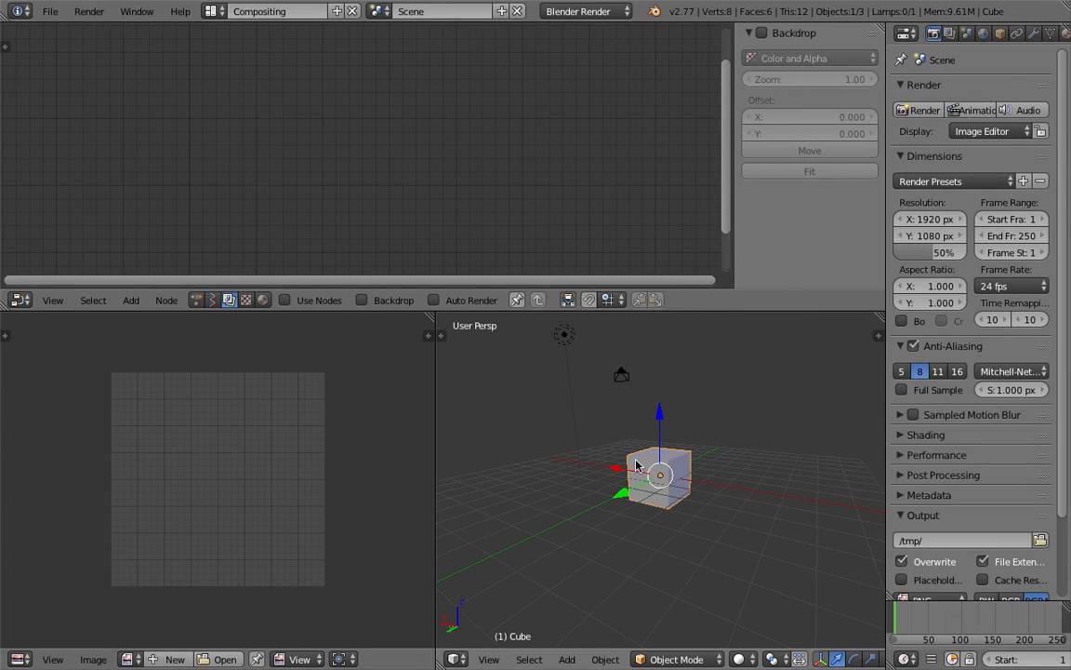
Step: Delete the default cube and add a text object to the scene
{"action": "key", "text": "x"}
{"action": "left_click", "coordinate": [638, 461]}
{"action": "key", "text": "shift+a"}
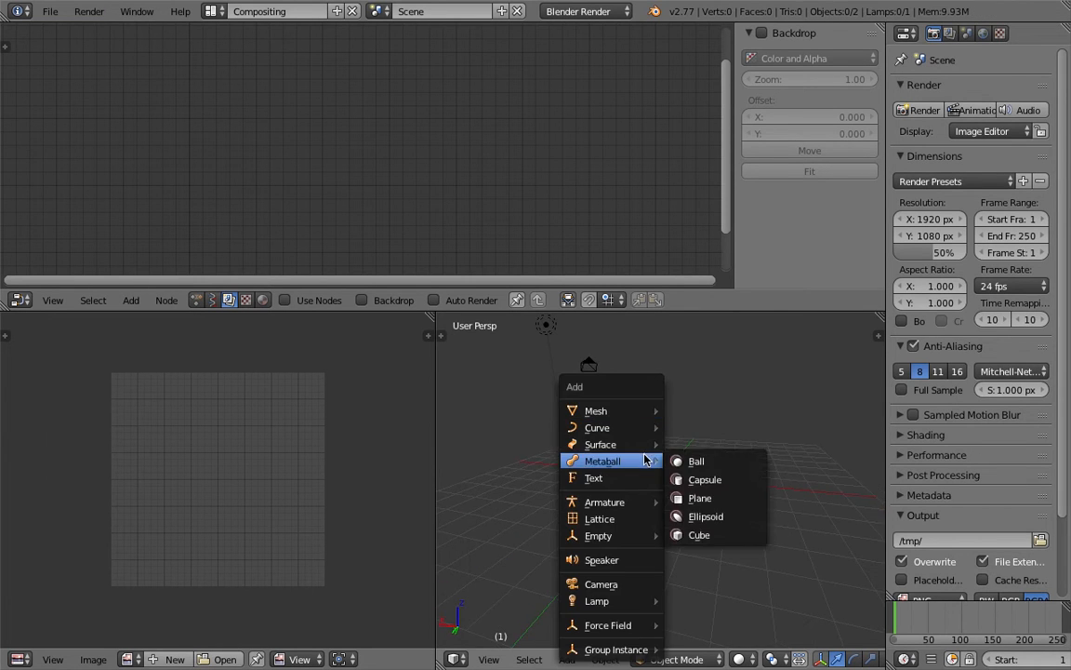
{"action": "left_click", "coordinate": [629, 478]}
Step: Clear the text object's location so it sits at the world origin and scale it up about 2.6 times
{"action": "scroll", "coordinate": [677, 460], "scroll_direction": "down", "scroll_amount": 5}
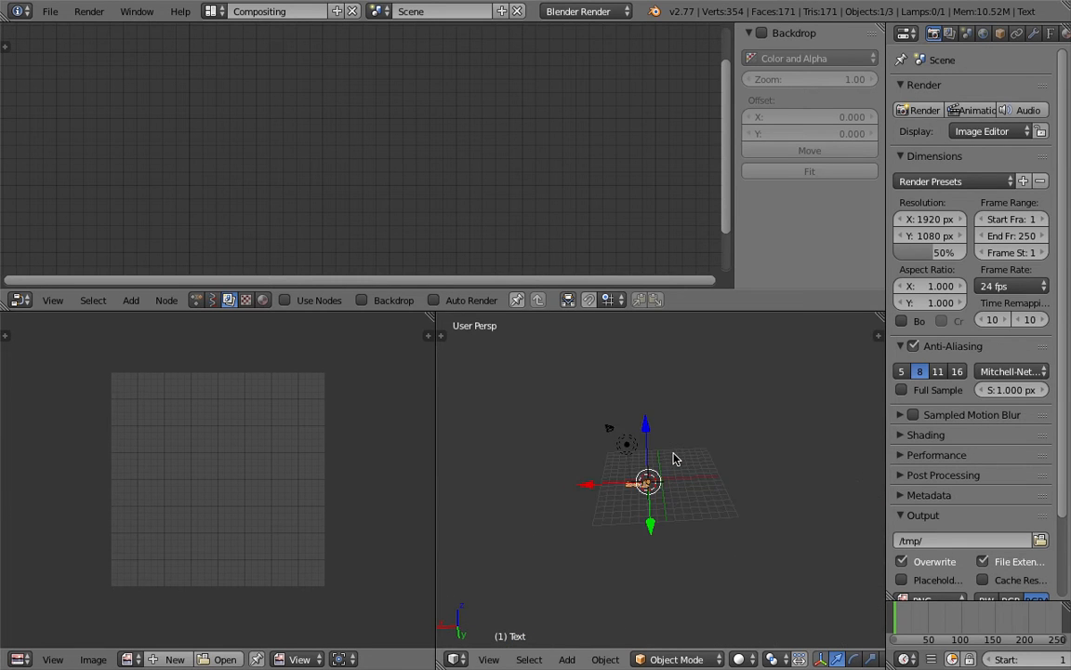
{"action": "middle_click_drag", "start_coordinate": [676, 458], "coordinate": [465, 521]}
{"action": "key", "text": "alt+g"}
{"action": "scroll", "coordinate": [653, 477], "scroll_direction": "up", "scroll_amount": 6}
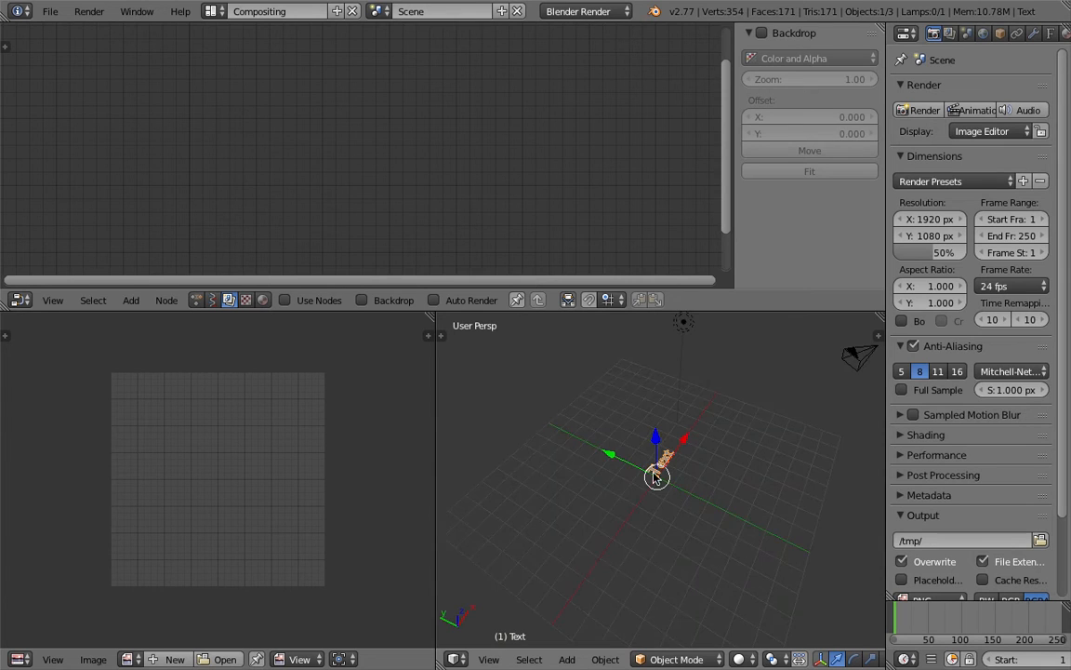
{"action": "middle_click_drag", "start_coordinate": [652, 474], "coordinate": [602, 476]}
{"action": "key", "text": "s"}
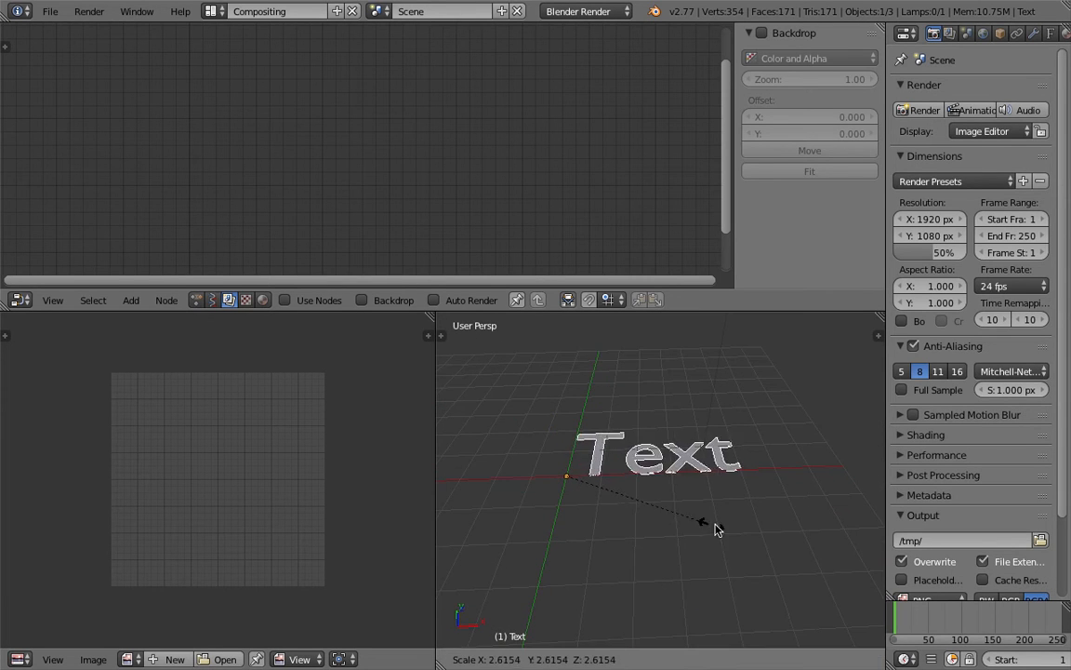
{"action": "left_click", "coordinate": [722, 531]}
Step: Widen the 3D view and change the text object's content to "TextFX"
{"action": "scroll", "coordinate": [679, 507], "scroll_direction": "down", "scroll_amount": 2}
{"action": "middle_click_drag", "start_coordinate": [652, 489], "coordinate": [641, 502], "text": "shift"}
{"action": "left_click_drag", "start_coordinate": [437, 397], "coordinate": [335, 398]}
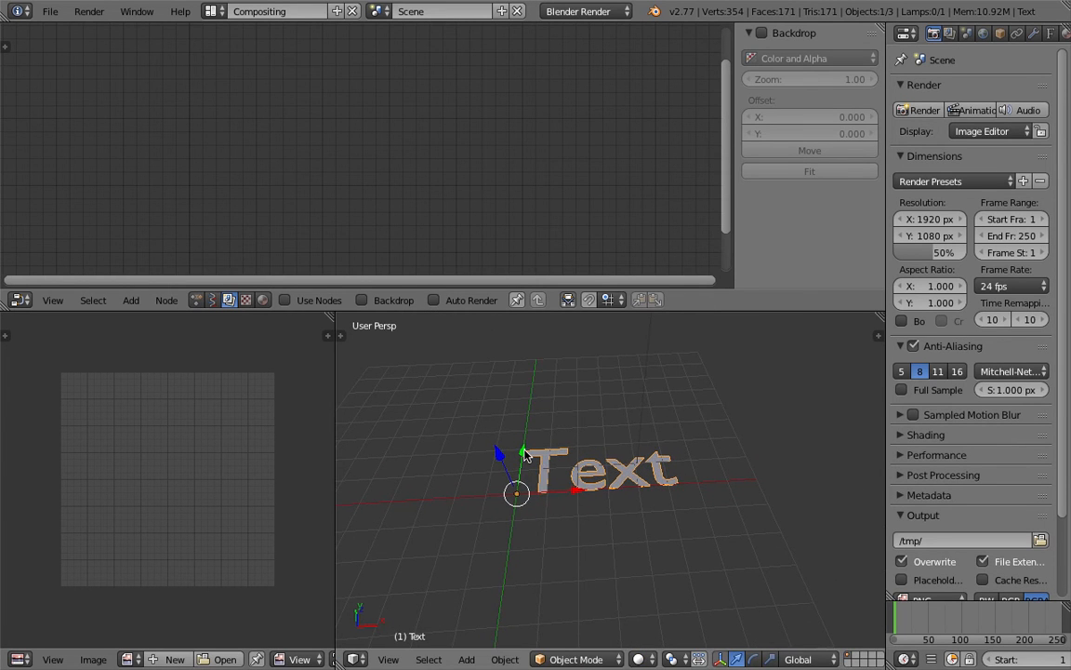
{"action": "key", "text": "Tab"}
{"action": "key", "text": "BackSpace"}
{"action": "key", "text": "BackSpace"}
{"action": "key", "text": "BackSpace"}
{"action": "key", "text": "BackSpace"}
{"action": "type", "text": "A"}
{"action": "key", "text": "BackSpace"}
{"action": "type", "text": "TextFX"}
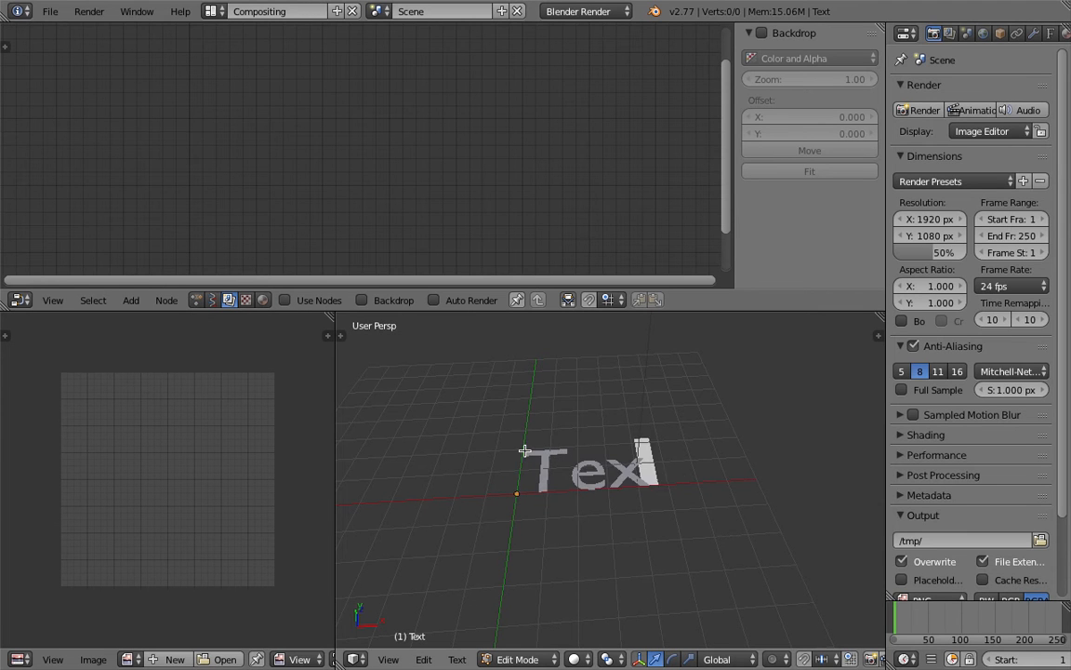
{"action": "key", "text": "Tab"}
Step: Switch the node editor to Animation Nodes and create a new node tree
{"action": "middle_click_drag", "start_coordinate": [525, 451], "coordinate": [511, 445]}
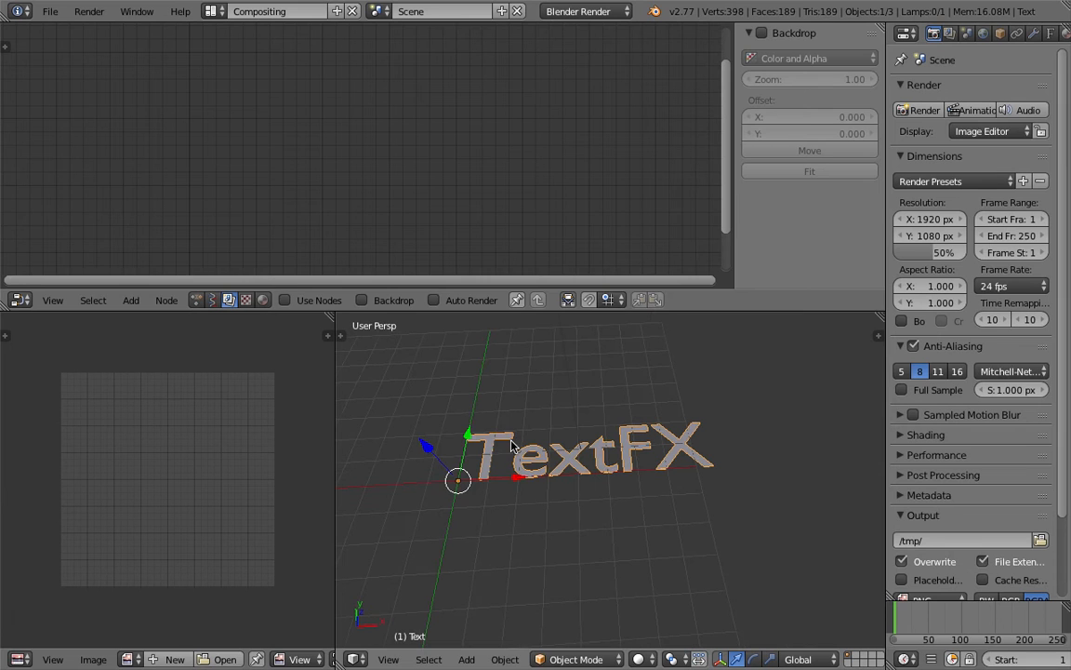
{"action": "left_click", "coordinate": [196, 299]}
{"action": "left_click", "coordinate": [349, 300]}
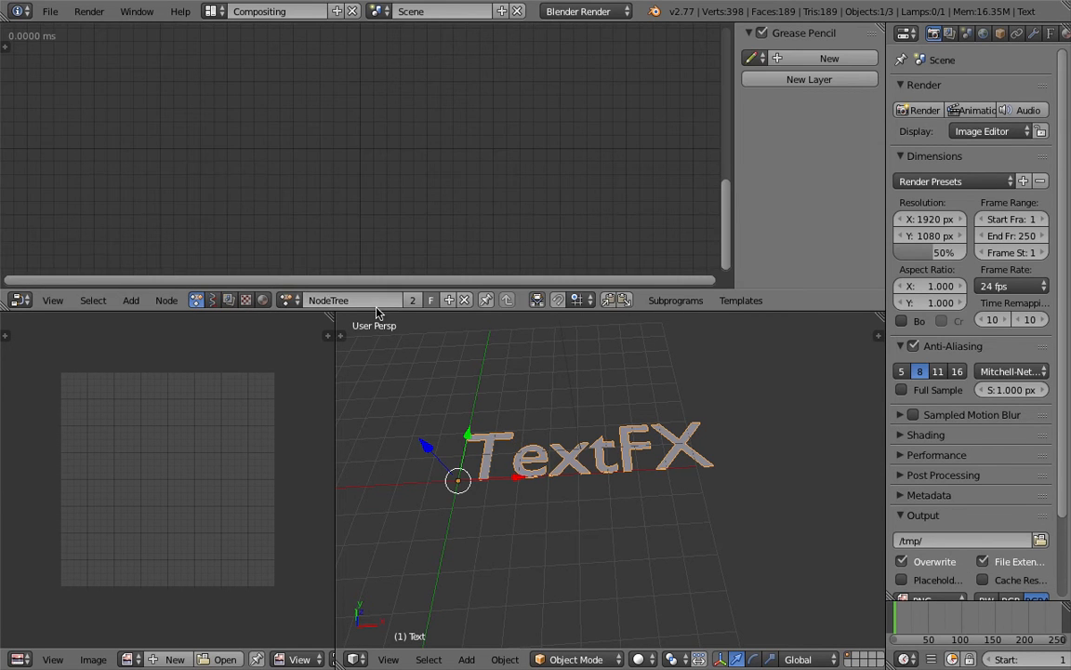
Step: Add a Separate Text Object node to the node tree
{"action": "key", "text": "shift+a"}
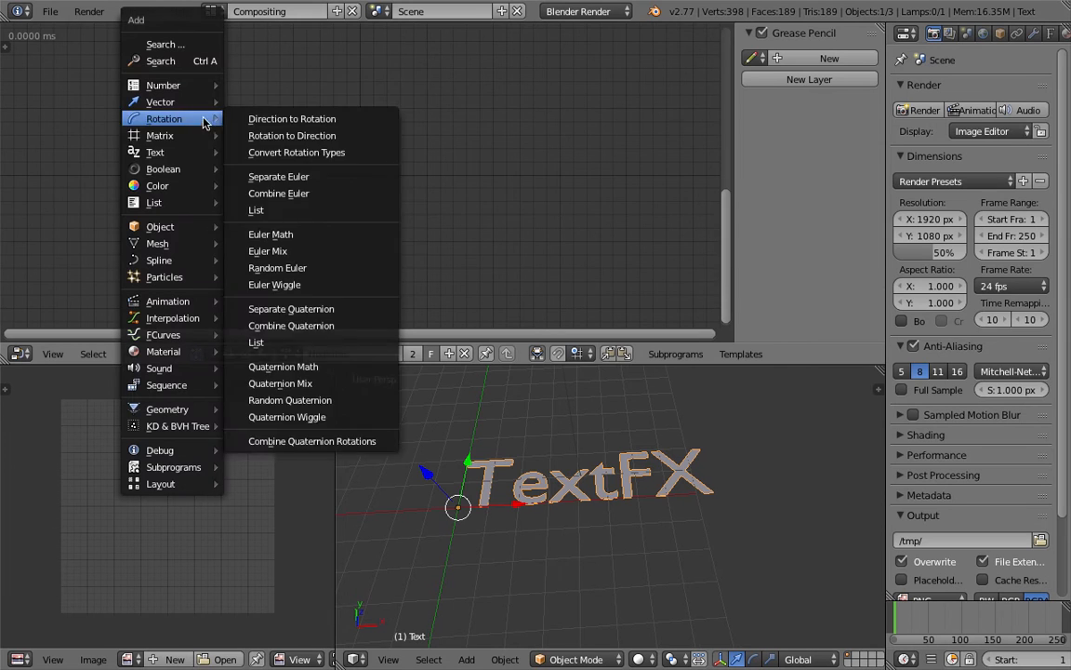
{"action": "mouse_move", "coordinate": [195, 158]}
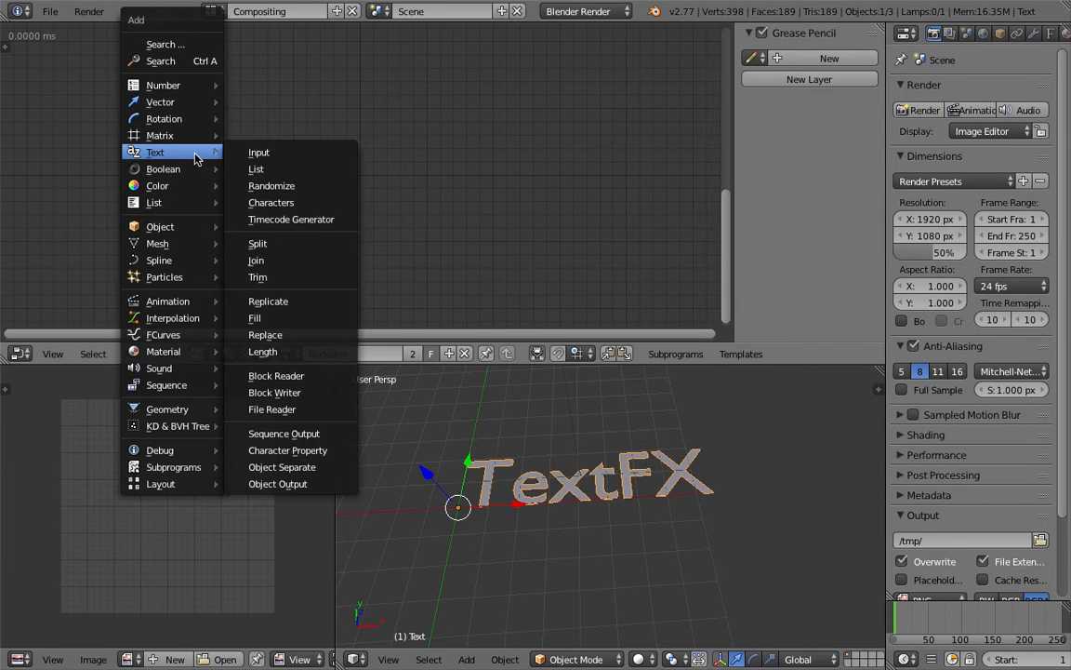
{"action": "left_click", "coordinate": [313, 468]}
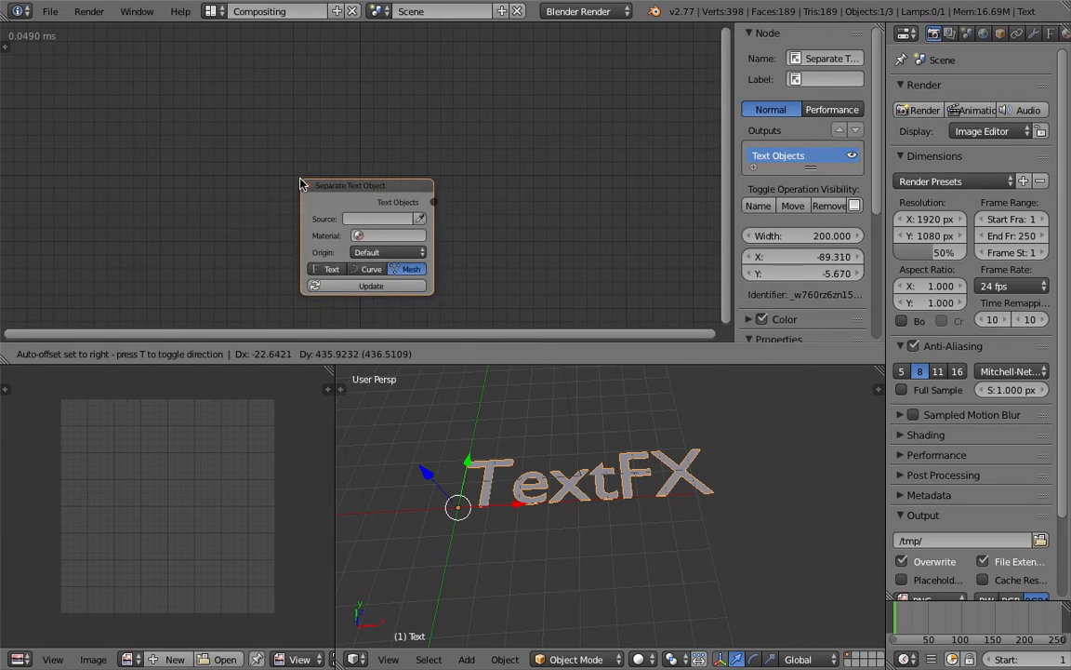
{"action": "left_click", "coordinate": [282, 146]}
Step: Add a Text Object Output node and place it beside the Separate Text Object node
{"action": "key", "text": "shift+a"}
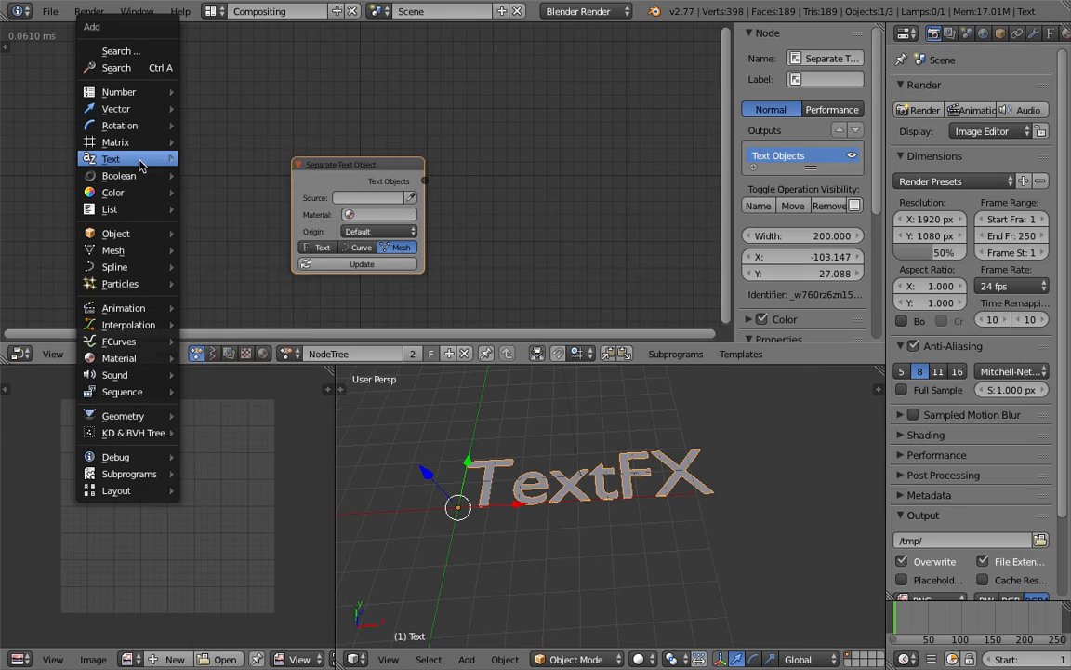
{"action": "mouse_move", "coordinate": [139, 163]}
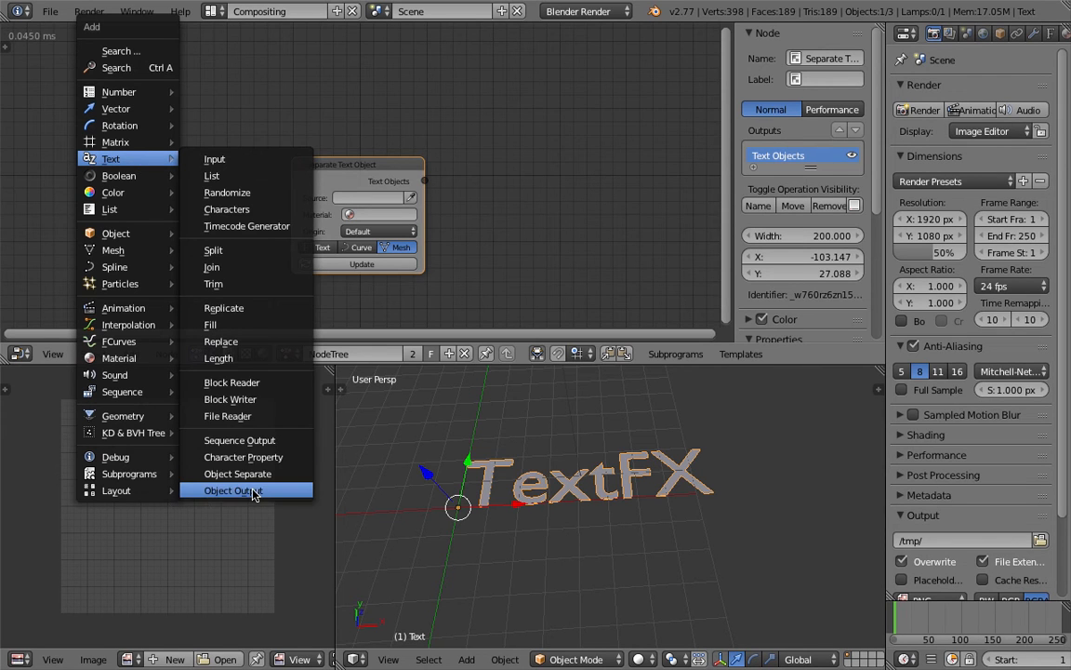
{"action": "left_click", "coordinate": [233, 490]}
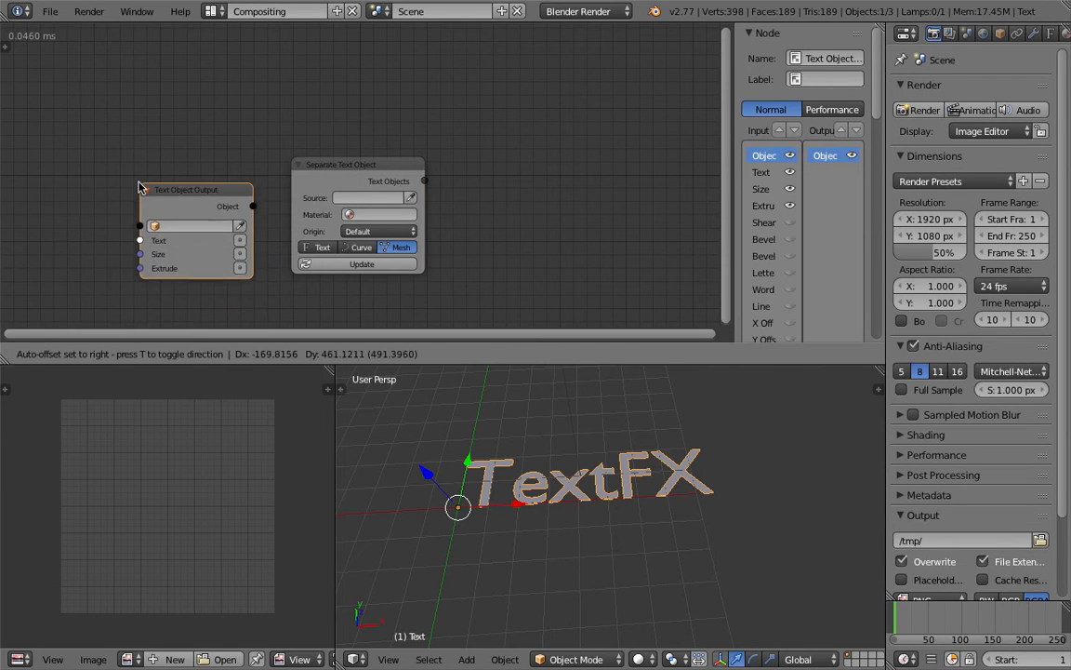
{"action": "left_click", "coordinate": [172, 200]}
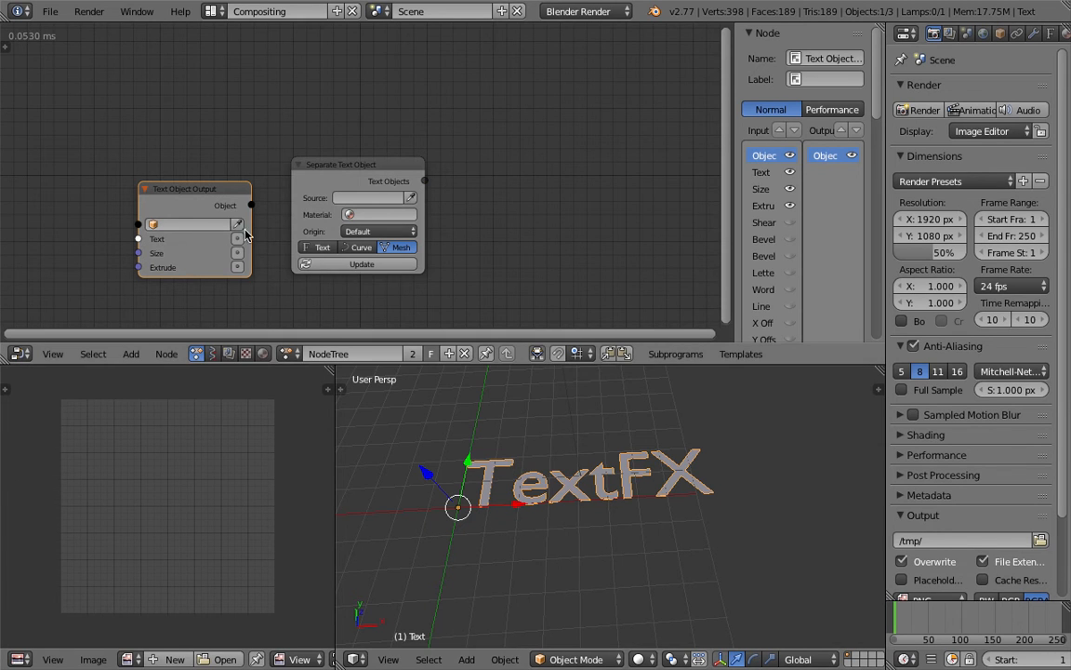
Step: Assign the Text object to the Text Object Output node and enable its Text input with the value "Hello"
{"action": "left_click", "coordinate": [239, 224]}
{"action": "left_click", "coordinate": [238, 239]}
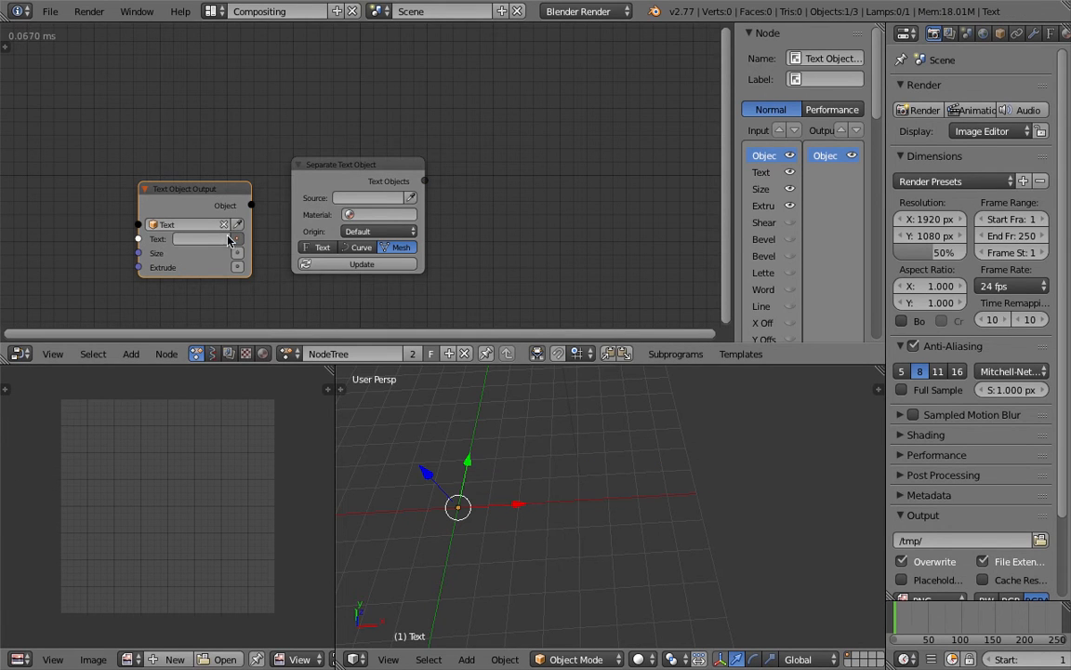
{"action": "left_click", "coordinate": [207, 238]}
{"action": "type", "text": "Hello"}
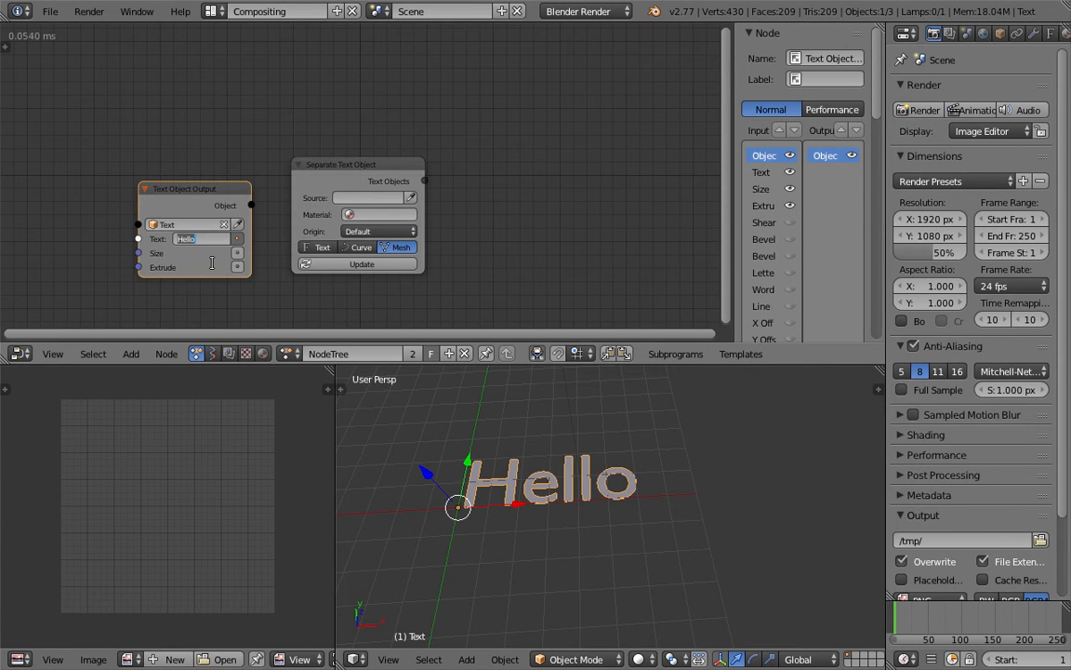
Step: Widen the Text Object Output node and space it further apart from the Separate Text Object node
{"action": "left_click", "coordinate": [208, 185]}
{"action": "left_click_drag", "start_coordinate": [205, 185], "coordinate": [148, 169]}
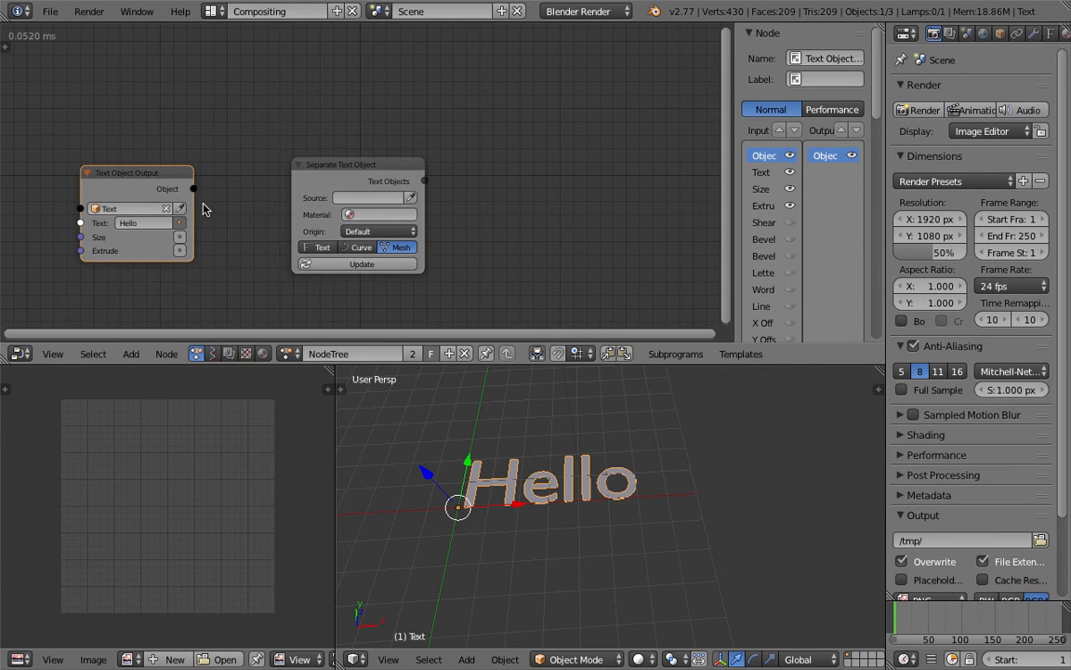
{"action": "left_click_drag", "start_coordinate": [192, 207], "coordinate": [257, 207]}
{"action": "left_click_drag", "start_coordinate": [365, 164], "coordinate": [428, 158]}
{"action": "left_click", "coordinate": [198, 173]}
{"action": "middle_click_drag", "start_coordinate": [440, 429], "coordinate": [518, 493]}
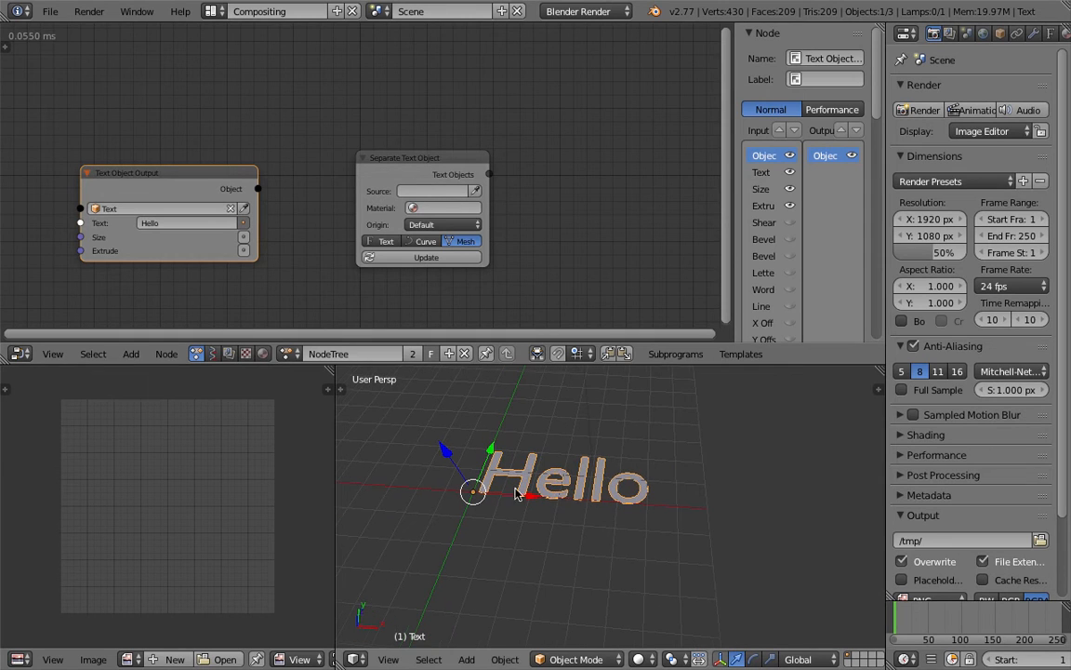
Step: Turn off Always in the node tree's Auto Execution settings and enable Tree Changed, Frame Changed and Property Changed
{"action": "left_click", "coordinate": [6, 46]}
{"action": "left_click", "coordinate": [10, 107]}
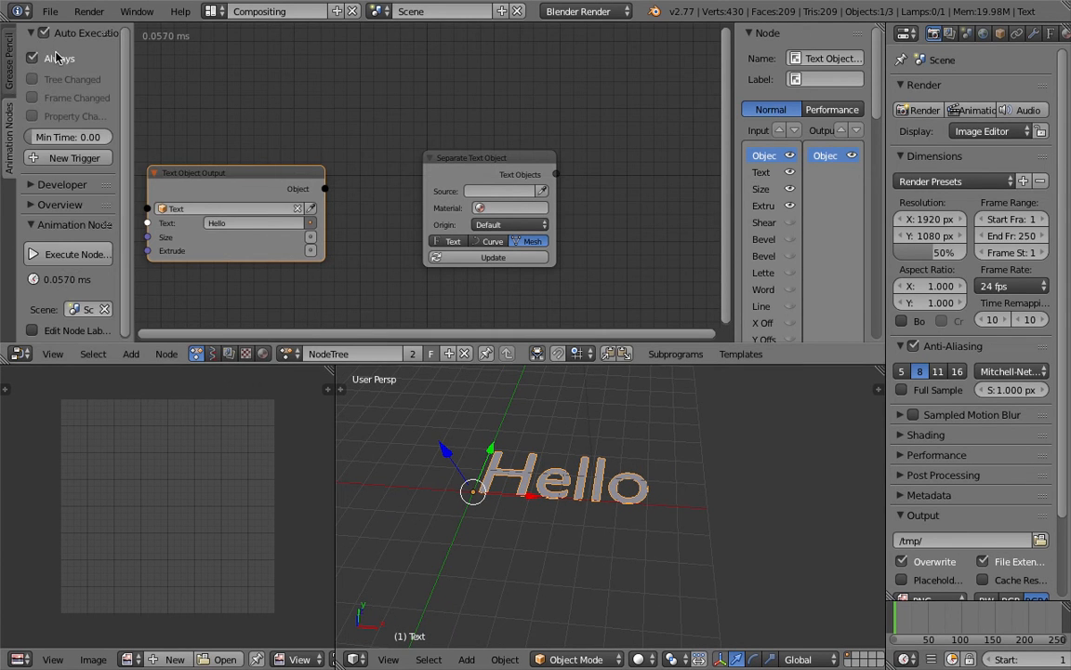
{"action": "left_click", "coordinate": [56, 59]}
{"action": "left_click_drag", "start_coordinate": [57, 81], "coordinate": [78, 119]}
{"action": "middle_click_drag", "start_coordinate": [271, 130], "coordinate": [331, 121]}
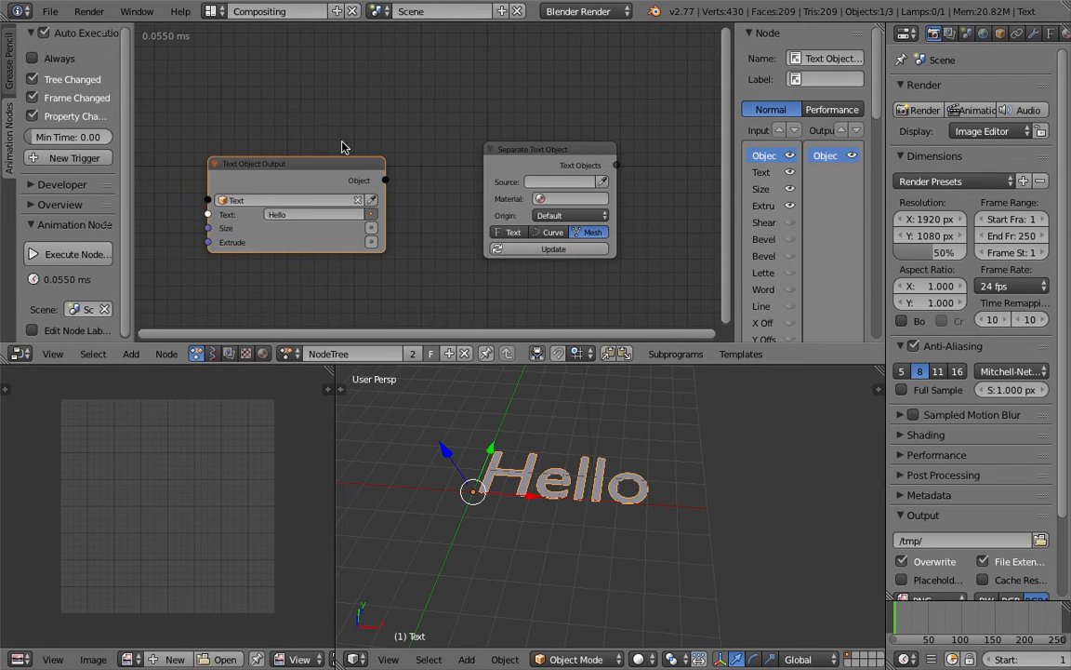
Step: Separate the Text object into letters using the Separate Text Object node, and hide the node editor's properties region
{"action": "left_click", "coordinate": [606, 183]}
{"action": "left_click", "coordinate": [645, 461]}
{"action": "left_click", "coordinate": [555, 249]}
{"action": "left_click_drag", "start_coordinate": [736, 254], "coordinate": [851, 269]}
{"action": "middle_click_drag", "start_coordinate": [787, 429], "coordinate": [728, 482]}
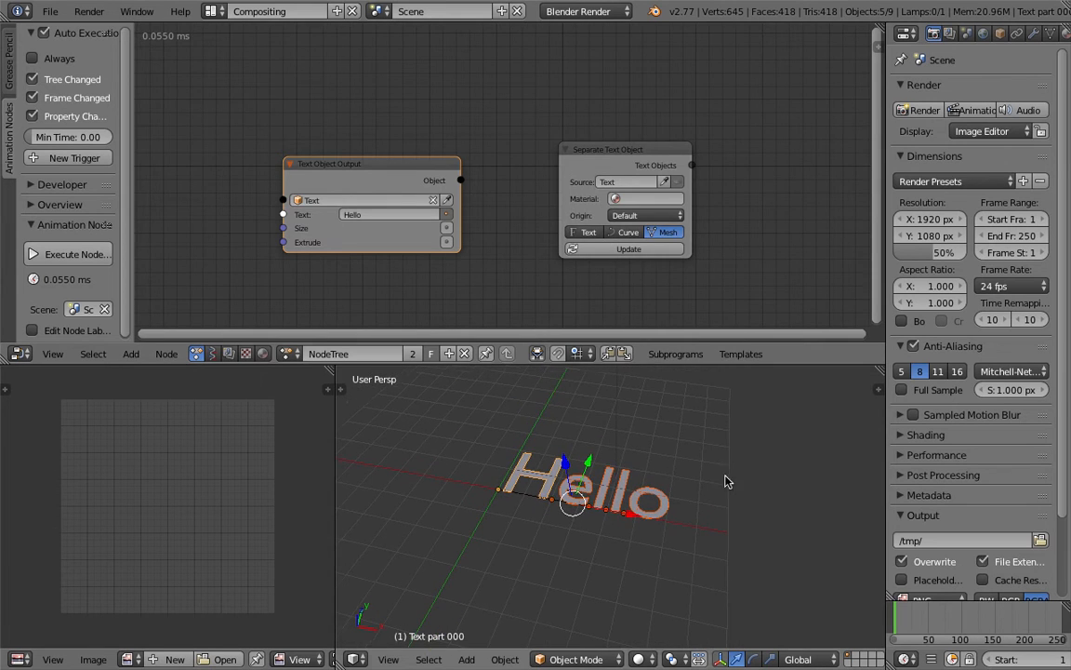
Step: Set the Separate Text Object node's origin type to Origin to Geometry and update the separated letters
{"action": "middle_click_drag", "start_coordinate": [603, 260], "coordinate": [452, 248]}
{"action": "middle_click_drag", "start_coordinate": [510, 431], "coordinate": [565, 439]}
{"action": "middle_click_drag", "start_coordinate": [412, 275], "coordinate": [482, 270]}
{"action": "middle_click_drag", "start_coordinate": [541, 504], "coordinate": [564, 543]}
{"action": "scroll", "coordinate": [577, 528], "scroll_direction": "up", "scroll_amount": 3}
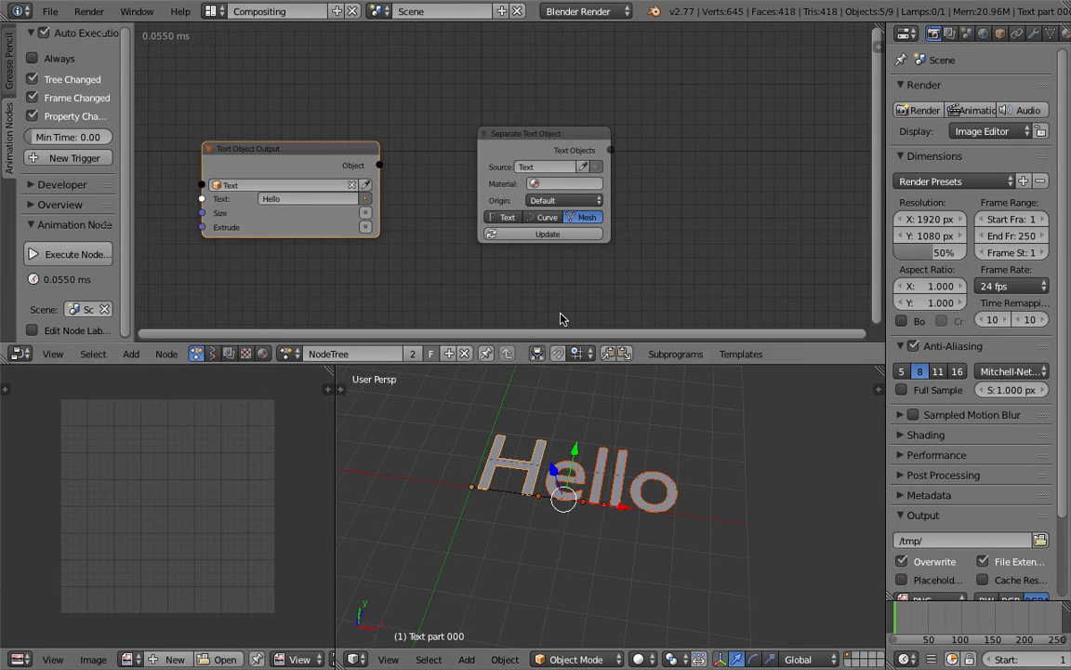
{"action": "left_click", "coordinate": [570, 203]}
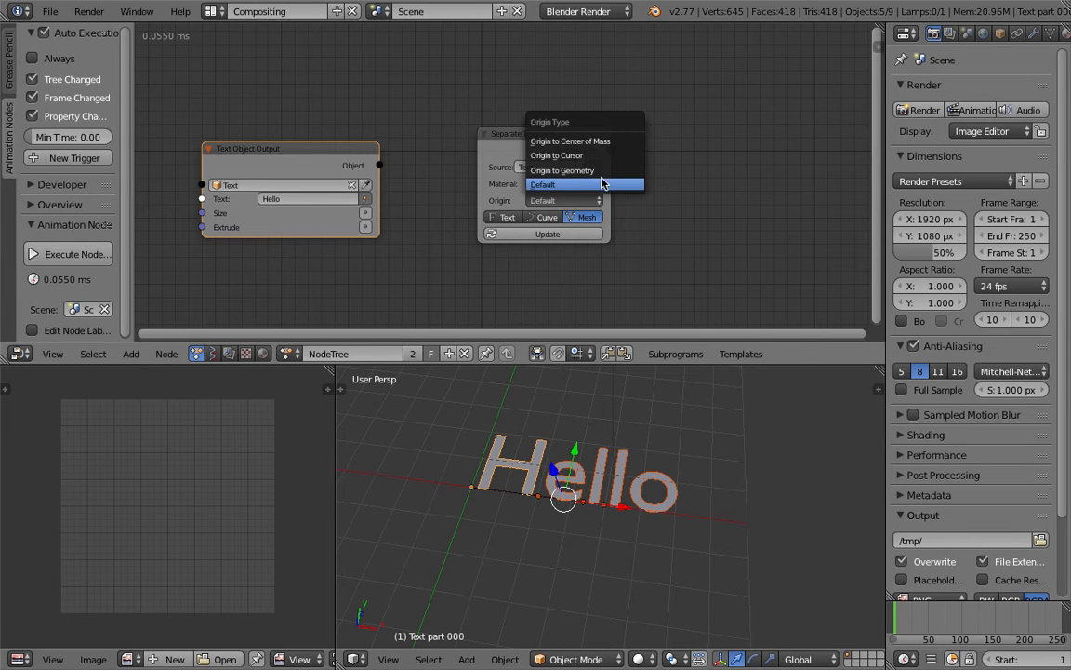
{"action": "left_click", "coordinate": [589, 174]}
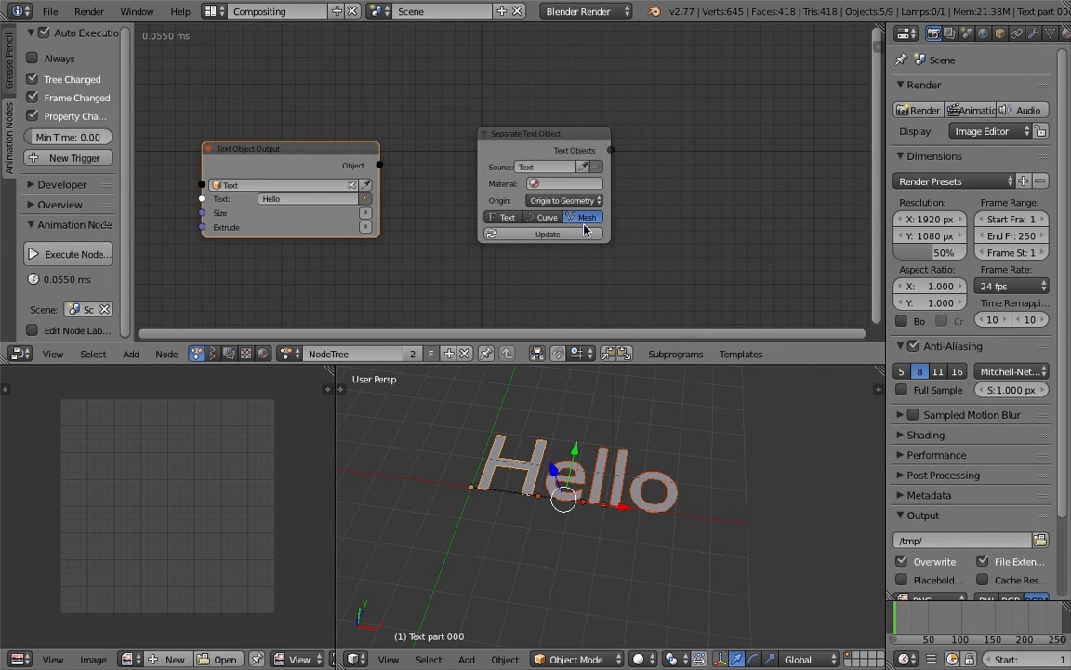
{"action": "middle_click_drag", "start_coordinate": [534, 438], "coordinate": [763, 434]}
Step: Turn off Relationship Lines in the 3D view's display options and expand the 3D view over the image editor
{"action": "left_click", "coordinate": [876, 388]}
{"action": "scroll", "coordinate": [811, 523], "scroll_direction": "down", "scroll_amount": 15}
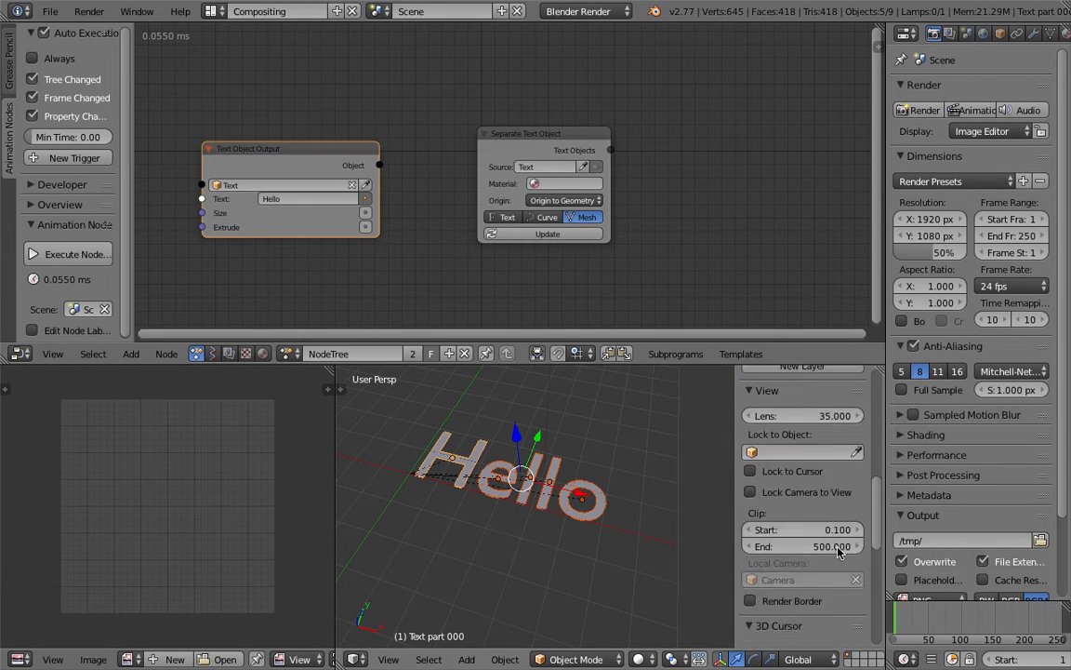
{"action": "left_click", "coordinate": [776, 475]}
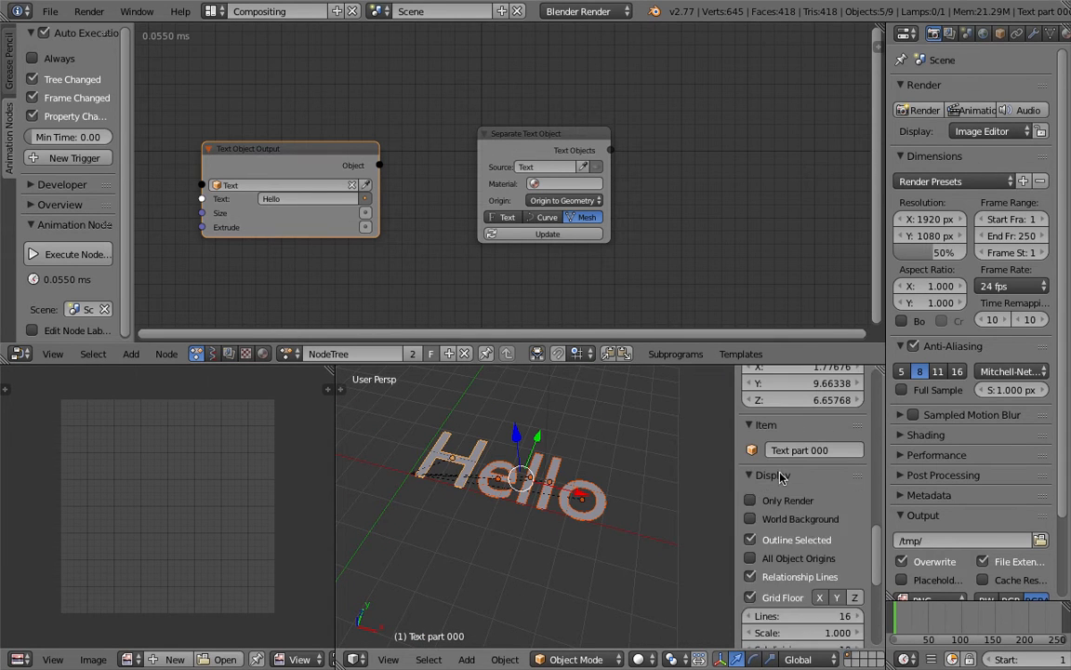
{"action": "left_click", "coordinate": [586, 395]}
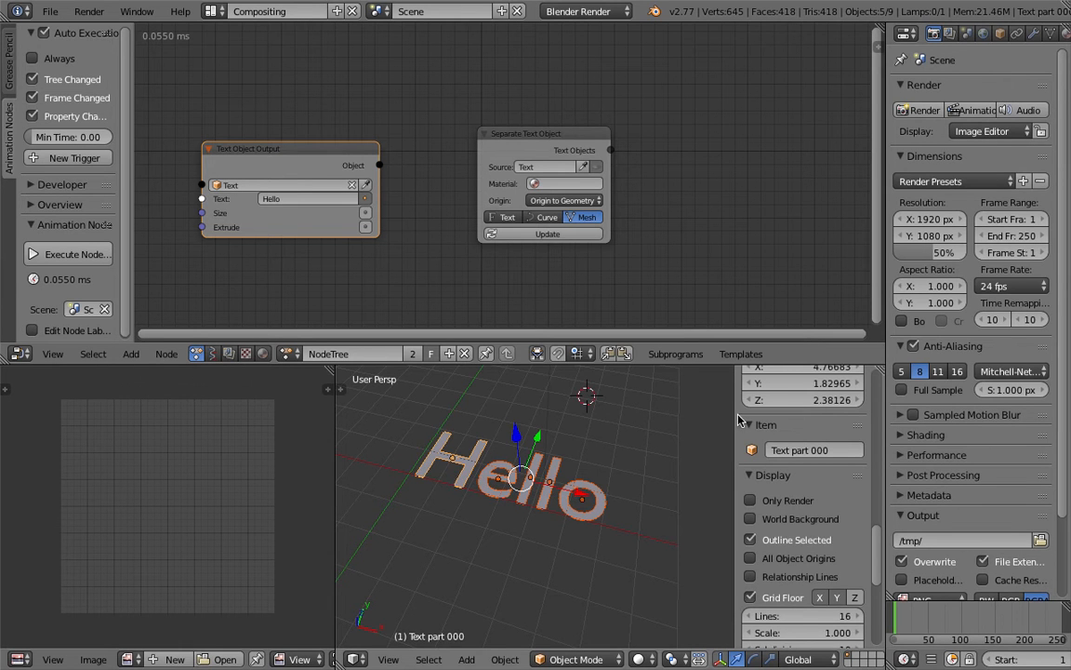
{"action": "left_click_drag", "start_coordinate": [735, 415], "coordinate": [872, 415]}
{"action": "left_click_drag", "start_coordinate": [331, 371], "coordinate": [303, 395]}
Step: Create a loop over the Text Objects from the Separate Text Object node and place the Invoke Subprogram and Loop Input nodes beside it
{"action": "scroll", "coordinate": [365, 430], "scroll_direction": "down", "scroll_amount": 3}
{"action": "scroll", "coordinate": [507, 143], "scroll_direction": "down", "scroll_amount": 2}
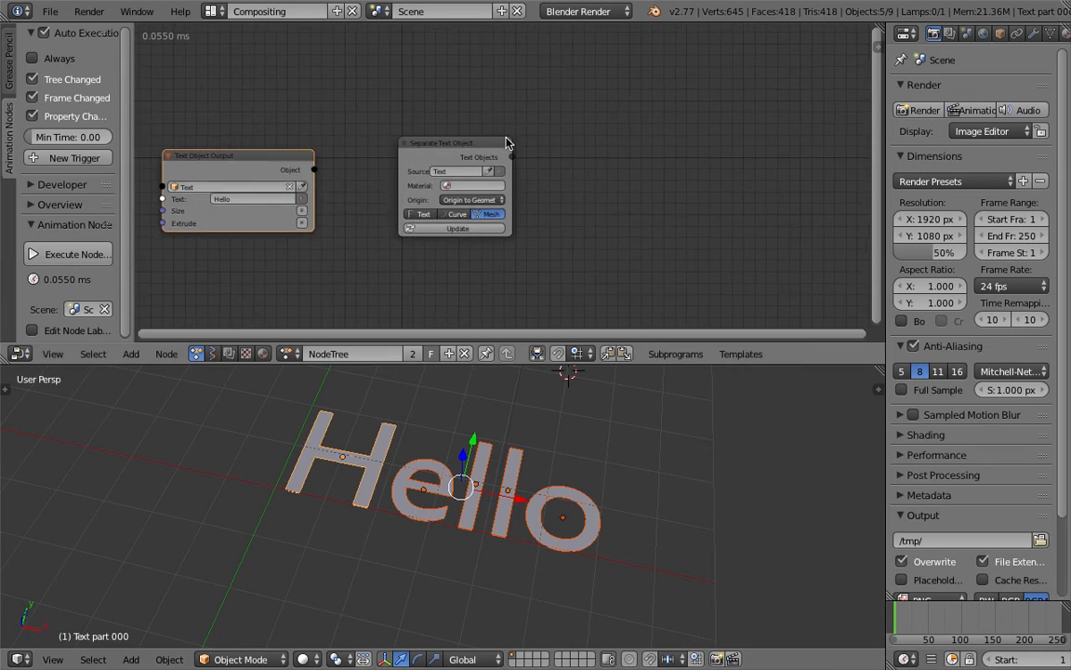
{"action": "left_click_drag", "start_coordinate": [492, 145], "coordinate": [500, 124]}
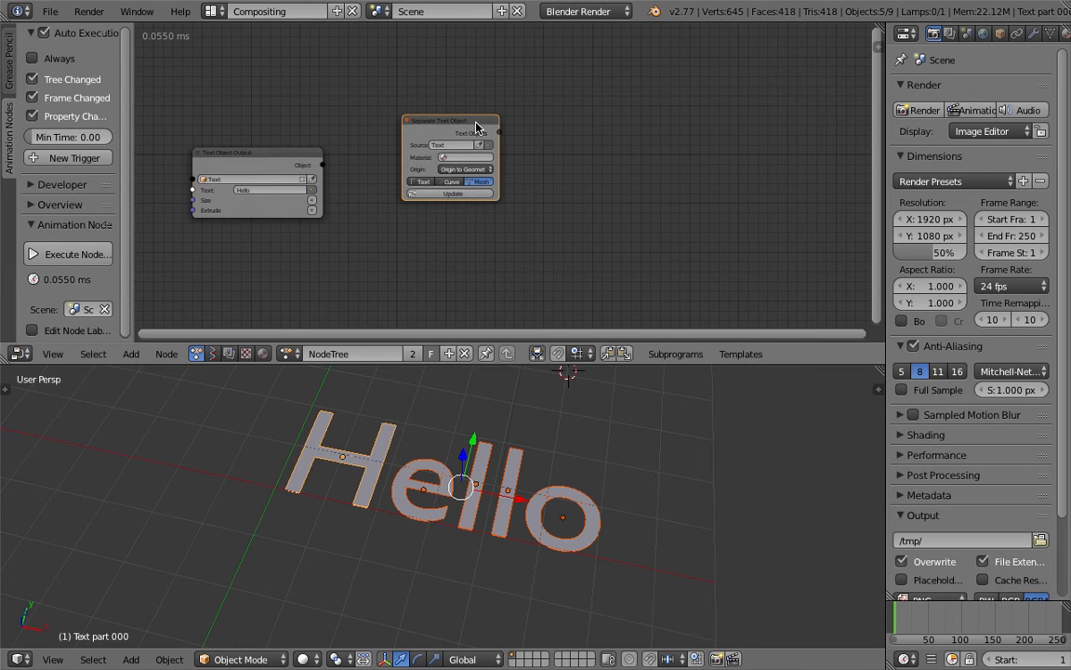
{"action": "key", "text": "w"}
{"action": "left_click", "coordinate": [611, 122]}
{"action": "left_click", "coordinate": [765, 119]}
{"action": "middle_click_drag", "start_coordinate": [765, 124], "coordinate": [655, 111]}
{"action": "scroll", "coordinate": [655, 112], "scroll_direction": "up", "scroll_amount": 1}
{"action": "left_click_drag", "start_coordinate": [539, 110], "coordinate": [561, 100]}
{"action": "scroll", "coordinate": [561, 100], "scroll_direction": "down", "scroll_amount": 1}
{"action": "middle_click_drag", "start_coordinate": [801, 205], "coordinate": [687, 196]}
{"action": "scroll", "coordinate": [688, 196], "scroll_direction": "down", "scroll_amount": 1}
{"action": "key", "text": "shift+a"}
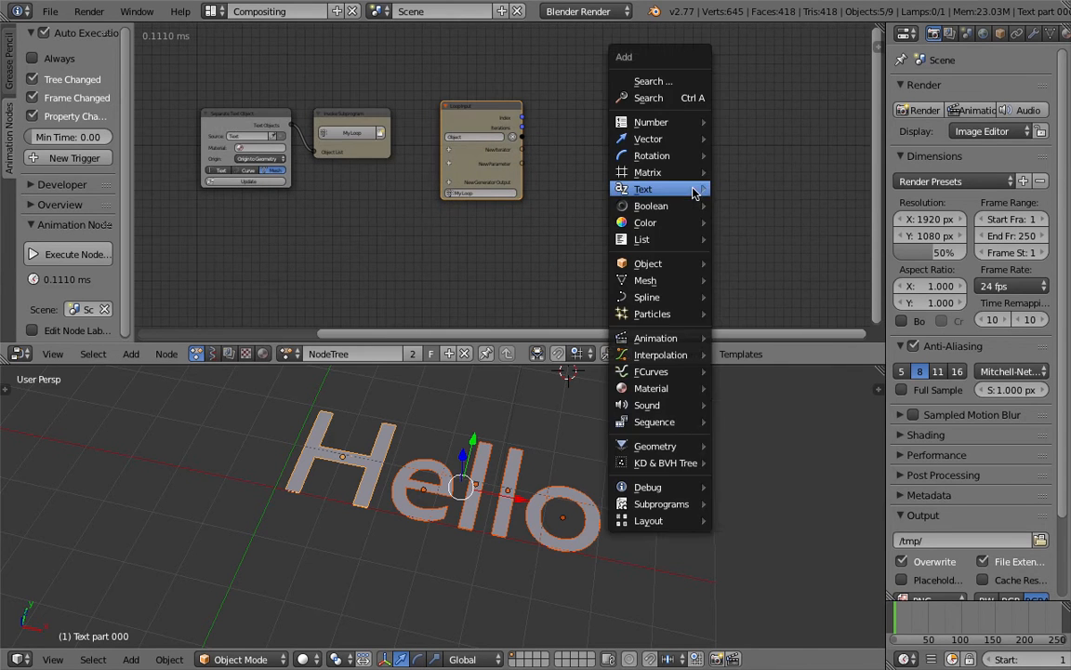
{"action": "left_click", "coordinate": [685, 102]}
{"action": "type", "text": "object out"}
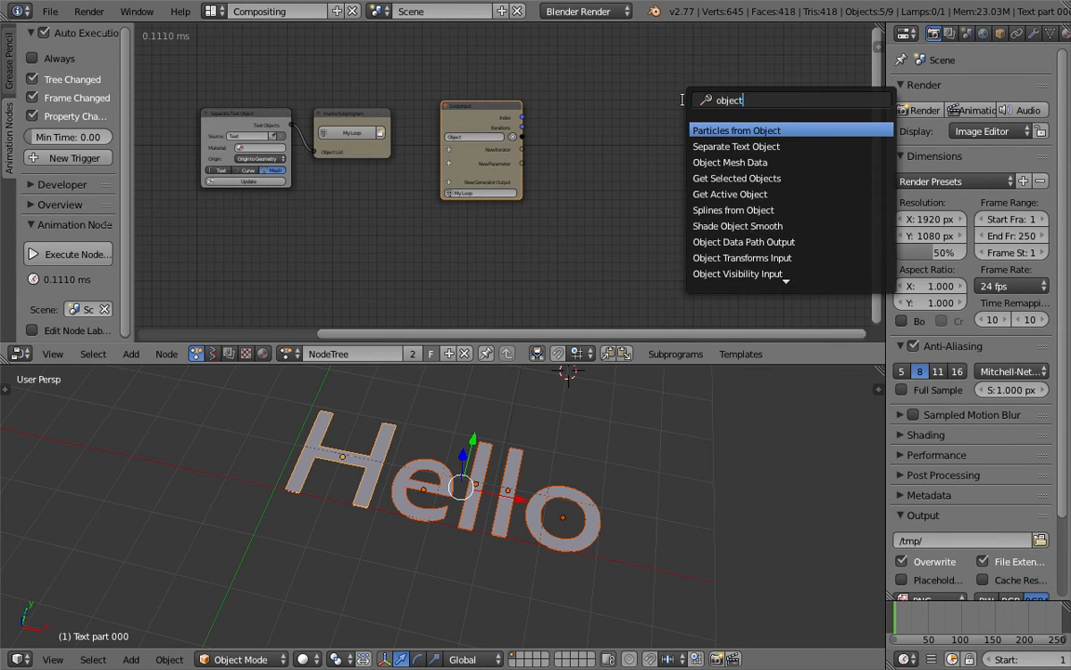
{"action": "key", "text": "Down"}
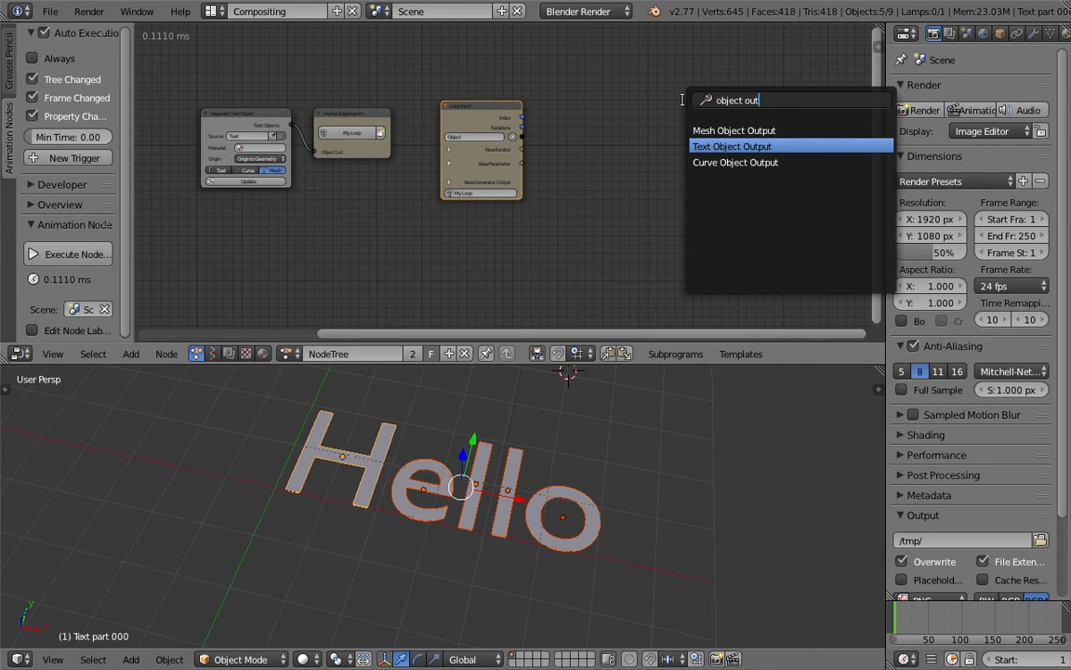
{"action": "key", "text": "Escape"}
Step: Add an Object Transforms Output node some distance beyond the Loop Input node
{"action": "key", "text": "shift+a"}
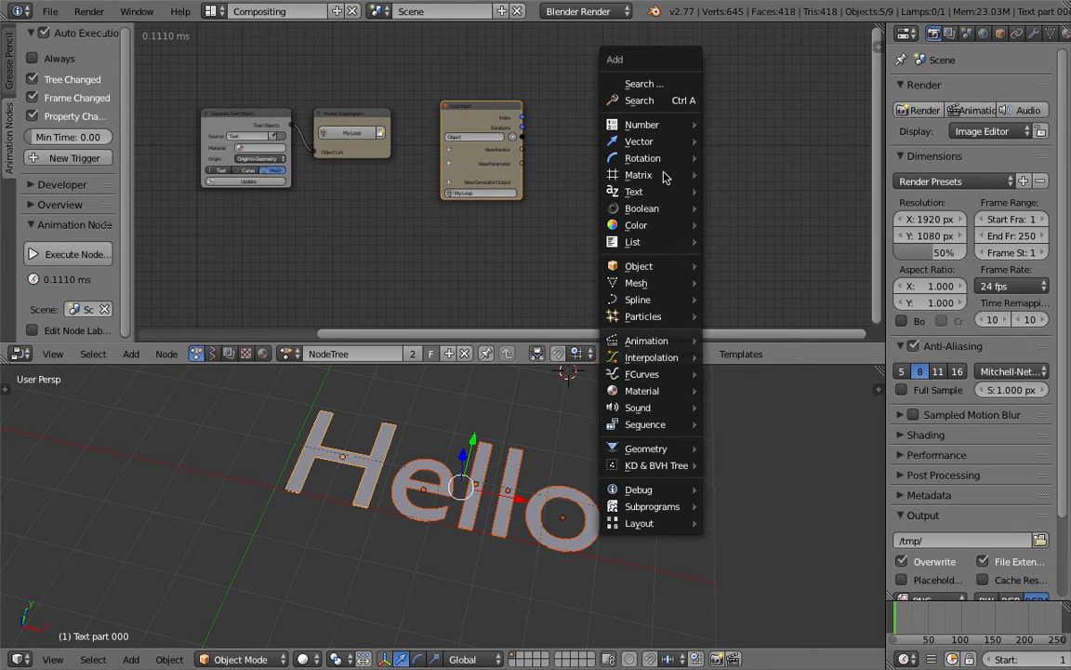
{"action": "left_click", "coordinate": [657, 106]}
{"action": "type", "text": "object tra"}
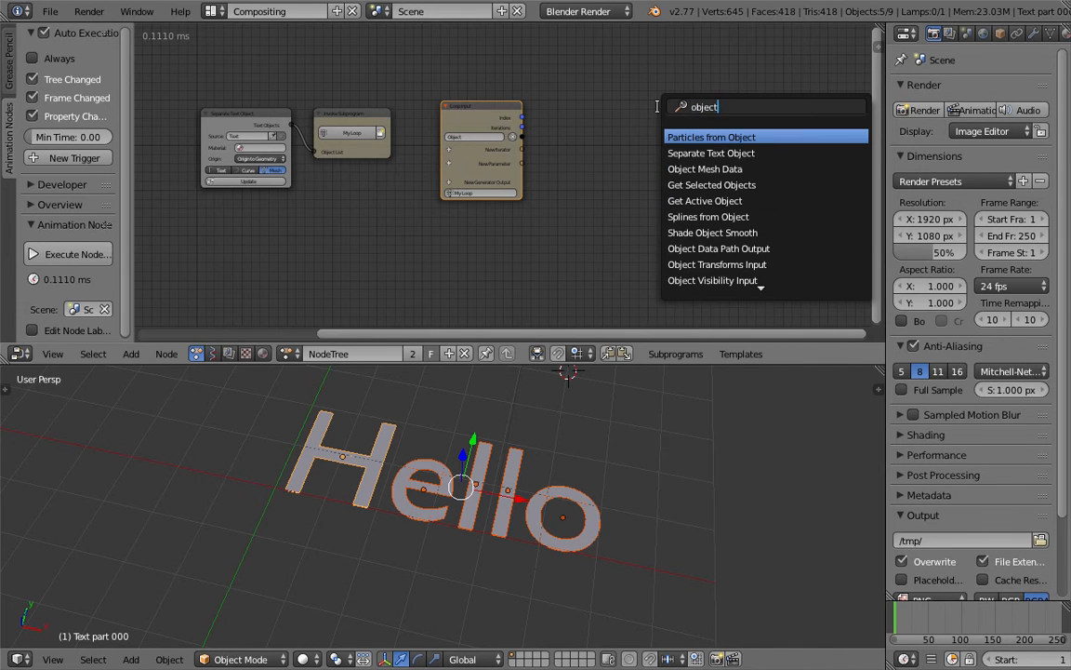
{"action": "key", "text": "Down"}
{"action": "key", "text": "Return"}
{"action": "left_click", "coordinate": [659, 111]}
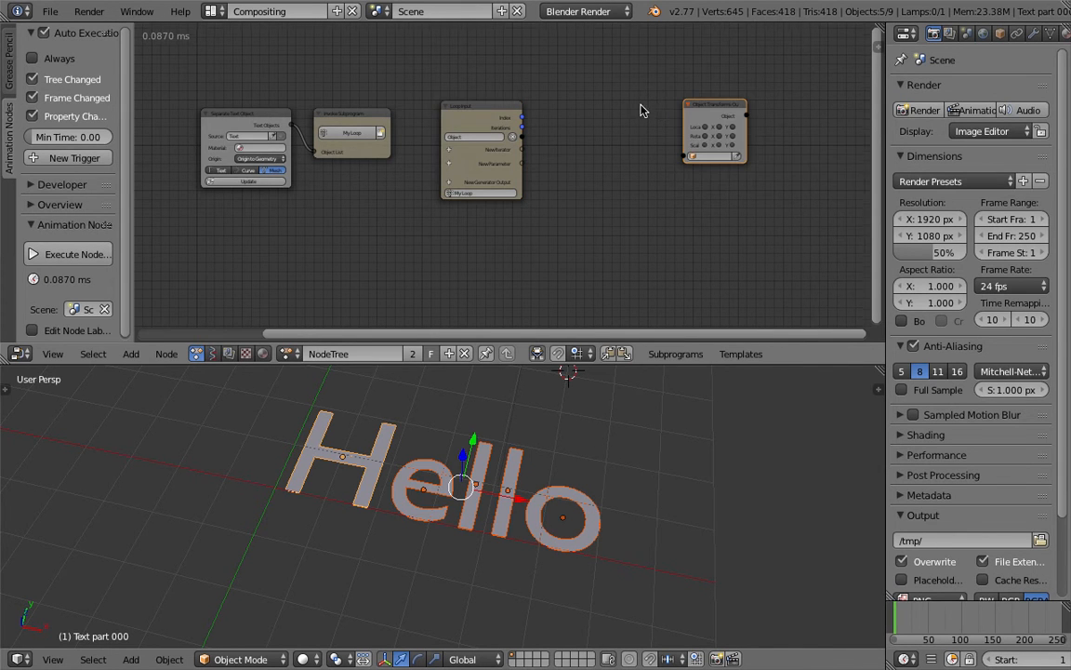
Step: Connect the Loop Input's Object output to the Object Transforms Output node and enable X, Y and Z rotation on it
{"action": "scroll", "coordinate": [558, 125], "scroll_direction": "up", "scroll_amount": 2}
{"action": "left_click_drag", "start_coordinate": [434, 138], "coordinate": [643, 162]}
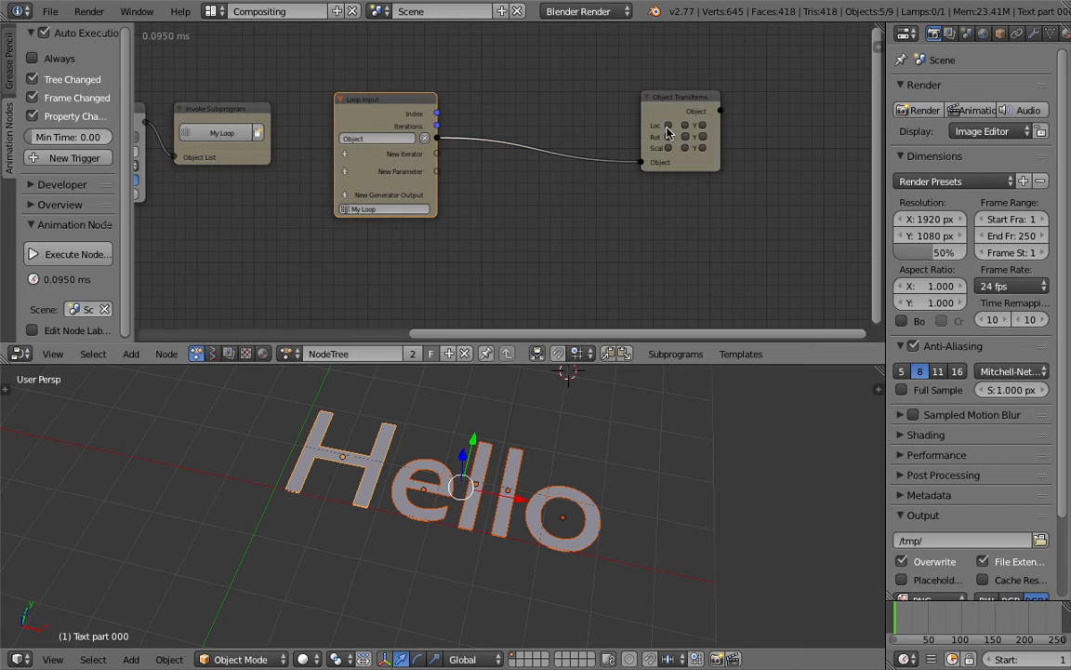
{"action": "left_click_drag", "start_coordinate": [678, 100], "coordinate": [672, 127]}
{"action": "scroll", "coordinate": [673, 126], "scroll_direction": "up", "scroll_amount": 3}
{"action": "left_click_drag", "start_coordinate": [707, 163], "coordinate": [750, 163]}
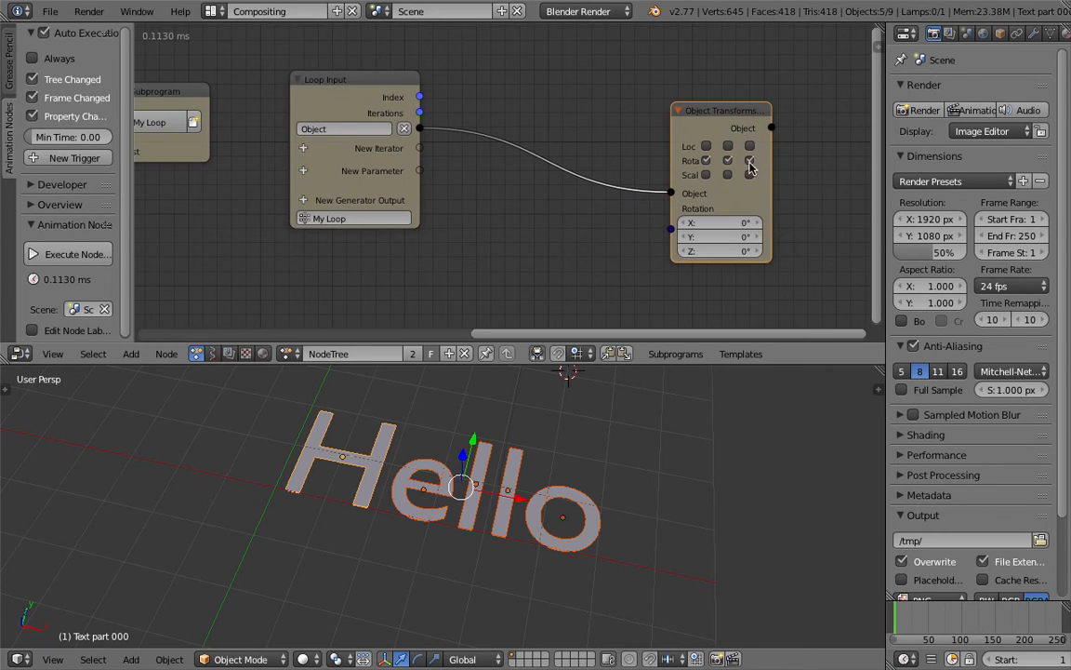
{"action": "left_click_drag", "start_coordinate": [730, 118], "coordinate": [718, 98]}
Step: Test rotating all letters about Y through the Object Transforms Output node, and reset the Y rotation to 0°
{"action": "left_click_drag", "start_coordinate": [721, 217], "coordinate": [845, 217]}
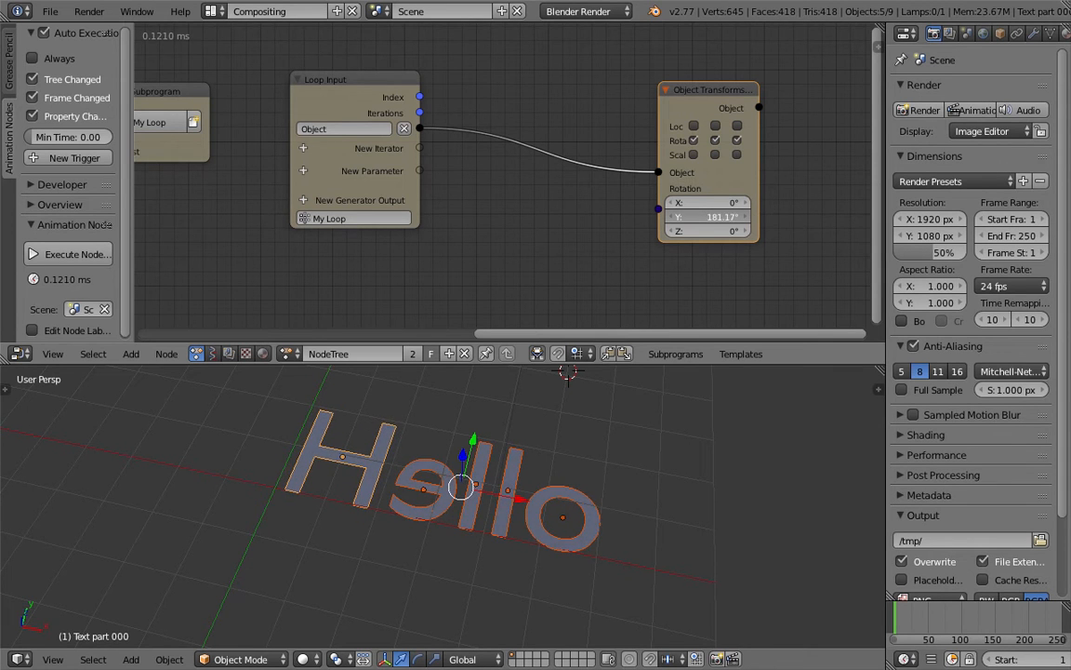
{"action": "middle_click_drag", "start_coordinate": [632, 428], "coordinate": [499, 490]}
{"action": "left_click_drag", "start_coordinate": [741, 215], "coordinate": [641, 215]}
{"action": "left_click", "coordinate": [717, 216]}
{"action": "type", "text": "0"}
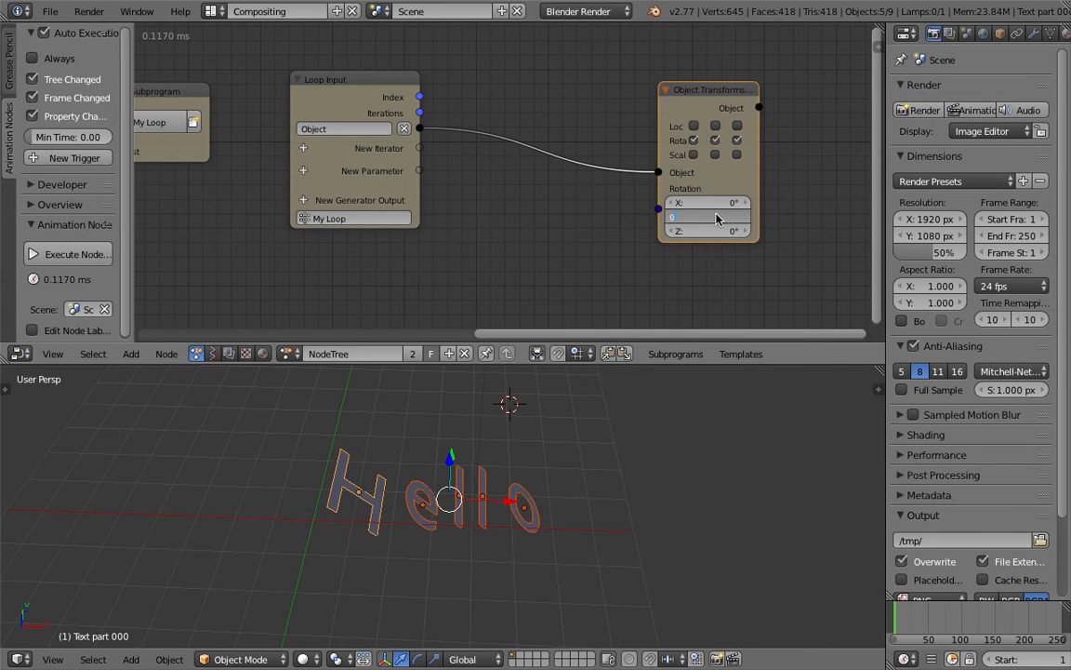
{"action": "key", "text": "Return"}
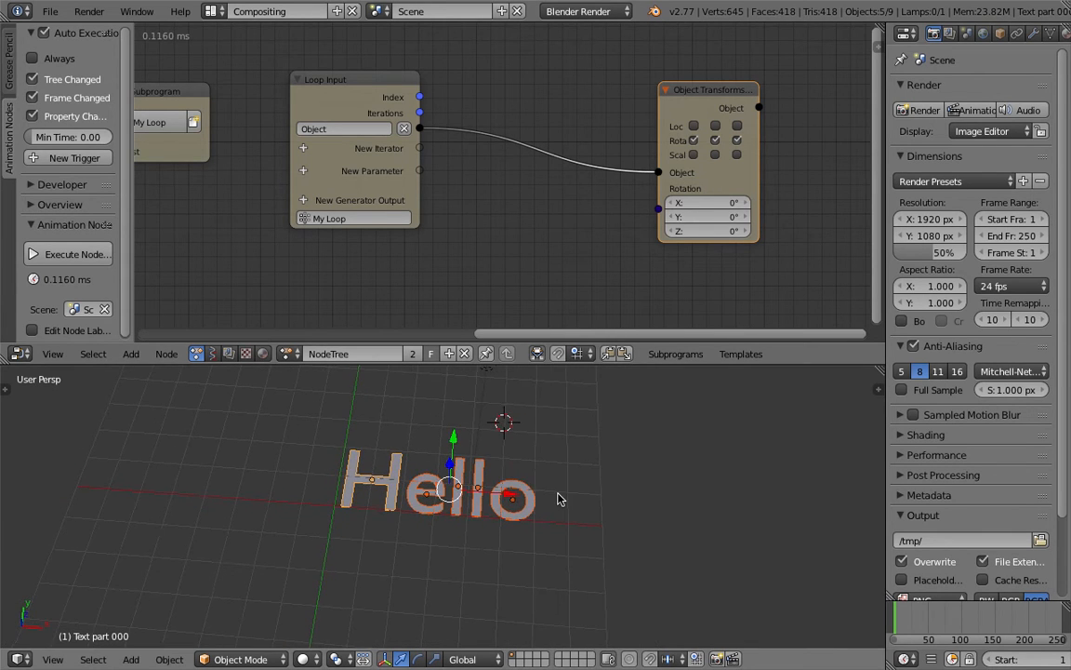
Step: Save the file on the Desktop as AN_TextFX_Advanced.blend
{"action": "key", "text": "ctrl+s"}
{"action": "left_click", "coordinate": [269, 74]}
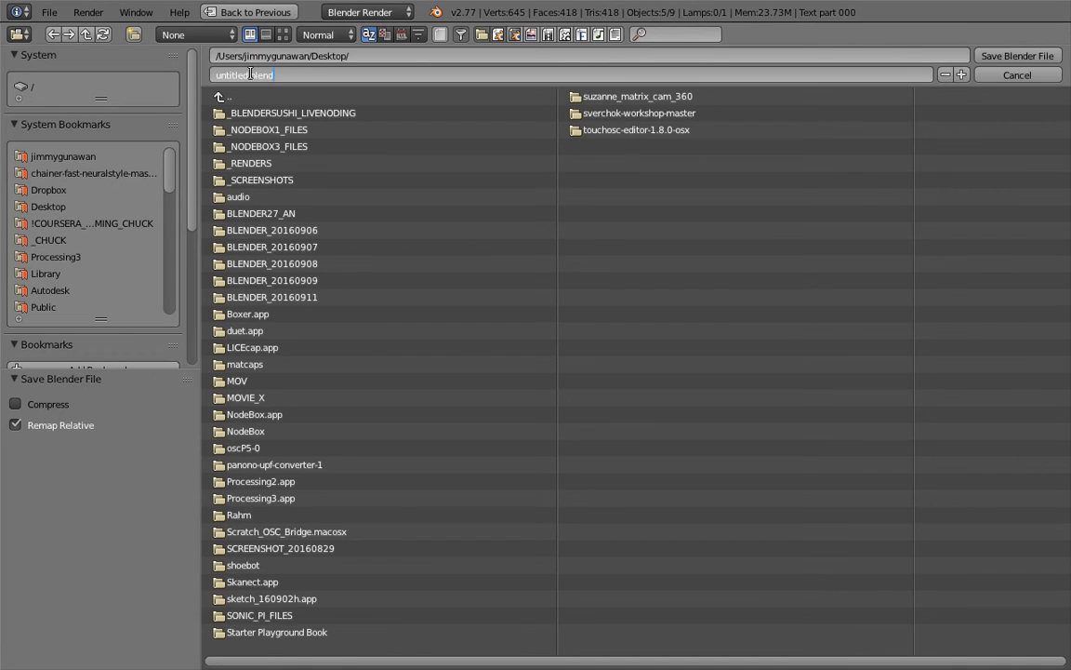
{"action": "type", "text": "A"}
{"action": "key", "text": "Return"}
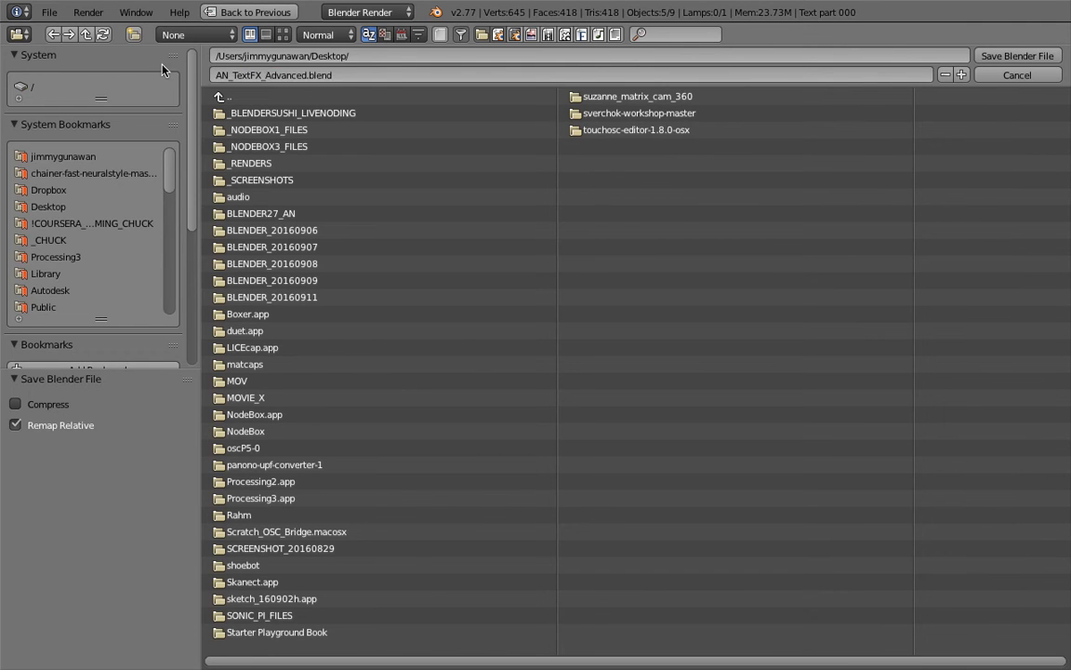
{"action": "left_click", "coordinate": [989, 59]}
Step: Enlarge the 3D view into the node editor's space and deselect all objects
{"action": "left_click_drag", "start_coordinate": [605, 366], "coordinate": [604, 295]}
{"action": "scroll", "coordinate": [582, 390], "scroll_direction": "down", "scroll_amount": 2}
{"action": "key", "text": "a"}
{"action": "key", "text": "a"}
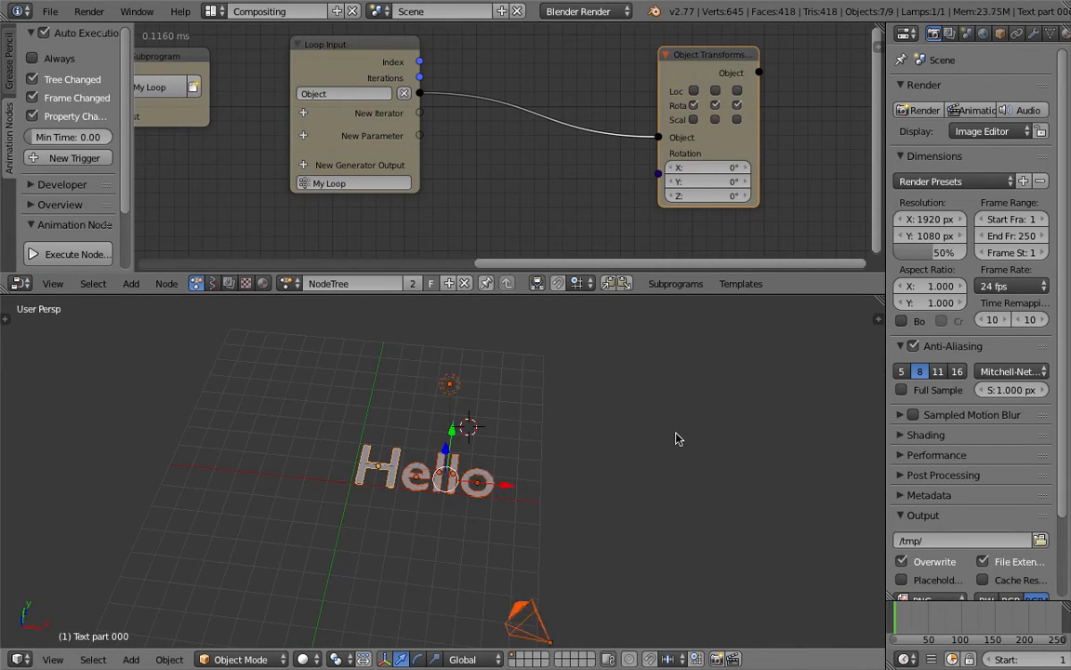
{"action": "key", "text": "a"}
{"action": "middle_click_drag", "start_coordinate": [675, 433], "coordinate": [662, 414]}
{"action": "key", "text": "shift+a"}
{"action": "mouse_move", "coordinate": [661, 413]}
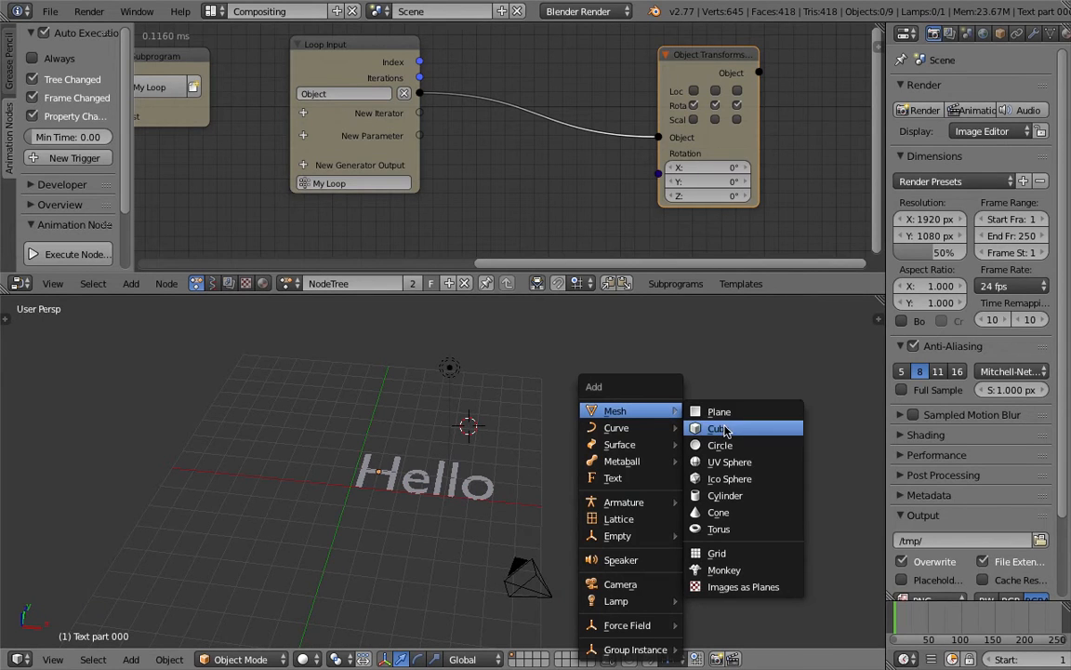
Step: Pick the separated Hello letters one after another in the 3D view to examine them as individual objects
{"action": "scroll", "coordinate": [350, 457], "scroll_direction": "up", "scroll_amount": 3}
{"action": "right_click", "coordinate": [363, 463]}
{"action": "right_click", "coordinate": [403, 466]}
{"action": "right_click", "coordinate": [438, 472]}
{"action": "right_click", "coordinate": [484, 487]}
{"action": "right_click", "coordinate": [468, 481]}
{"action": "right_click", "coordinate": [446, 472]}
{"action": "right_click", "coordinate": [393, 471]}
{"action": "right_click", "coordinate": [362, 469]}
{"action": "scroll", "coordinate": [397, 459], "scroll_direction": "up", "scroll_amount": 1}
{"action": "middle_click_drag", "start_coordinate": [397, 458], "coordinate": [333, 419]}
{"action": "right_click", "coordinate": [380, 471], "text": "shift"}
{"action": "right_click", "coordinate": [441, 476], "text": "shift"}
{"action": "right_click", "coordinate": [510, 507], "text": "shift"}
{"action": "right_click", "coordinate": [467, 478], "text": "shift"}
{"action": "middle_click_drag", "start_coordinate": [456, 478], "coordinate": [386, 463]}
{"action": "middle_click_drag", "start_coordinate": [449, 495], "coordinate": [462, 471]}
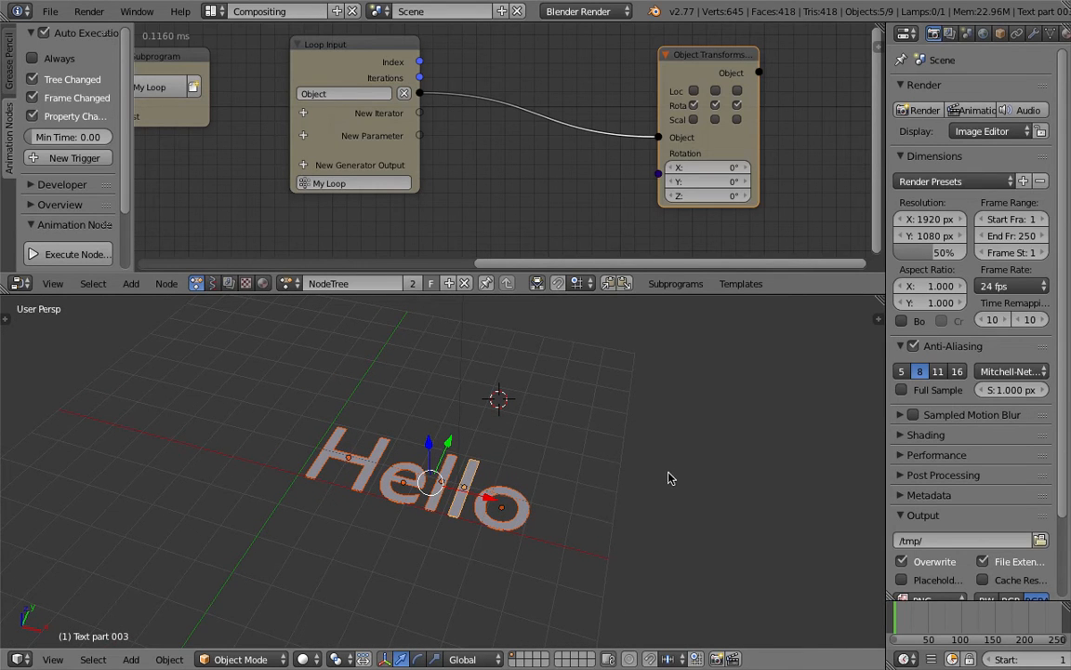
Step: Add a cube and move it clear of the Hello text, to about X 11.9, Y 2.0, Z 0.8
{"action": "middle_click_drag", "start_coordinate": [685, 473], "coordinate": [693, 466]}
{"action": "key", "text": "shift+a"}
{"action": "mouse_move", "coordinate": [685, 418]}
{"action": "left_click", "coordinate": [730, 427]}
{"action": "key", "text": "g"}
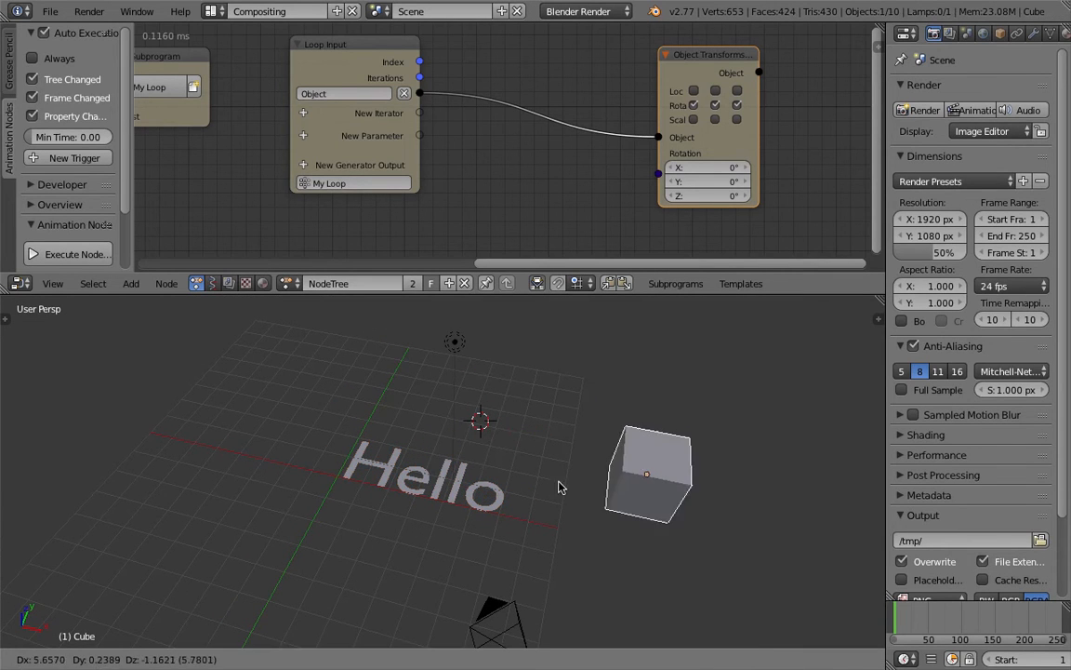
{"action": "left_click", "coordinate": [640, 490]}
{"action": "scroll", "coordinate": [968, 34], "scroll_direction": "down", "scroll_amount": 2}
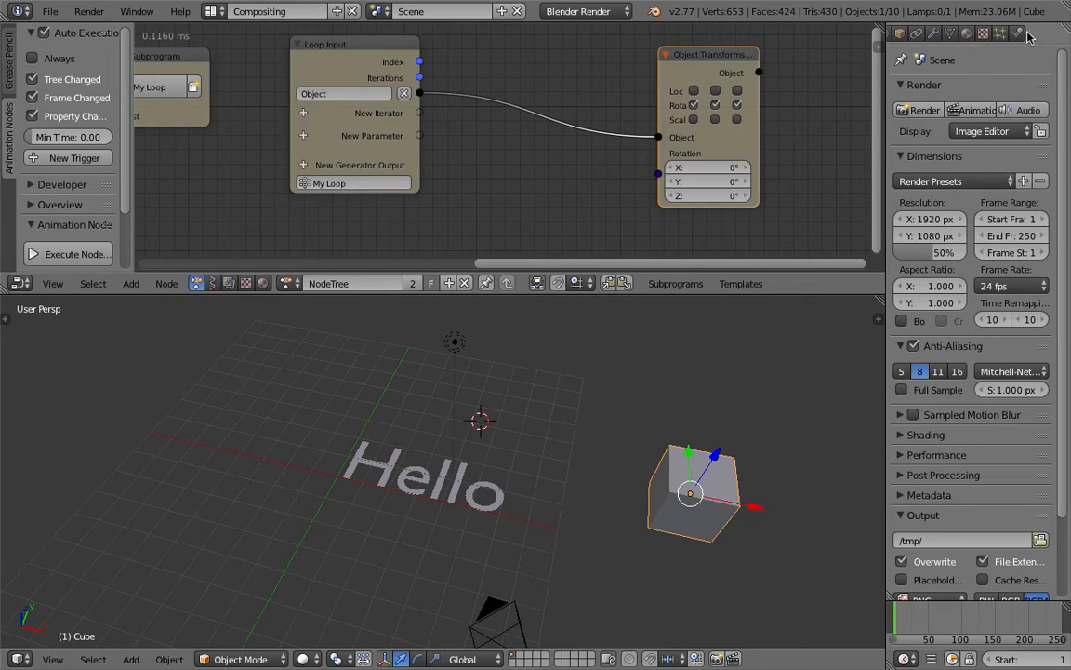
Step: Enable Dynamic Paint physics on the cube and add it as a brush
{"action": "left_click", "coordinate": [1017, 34]}
{"action": "left_click", "coordinate": [940, 167]}
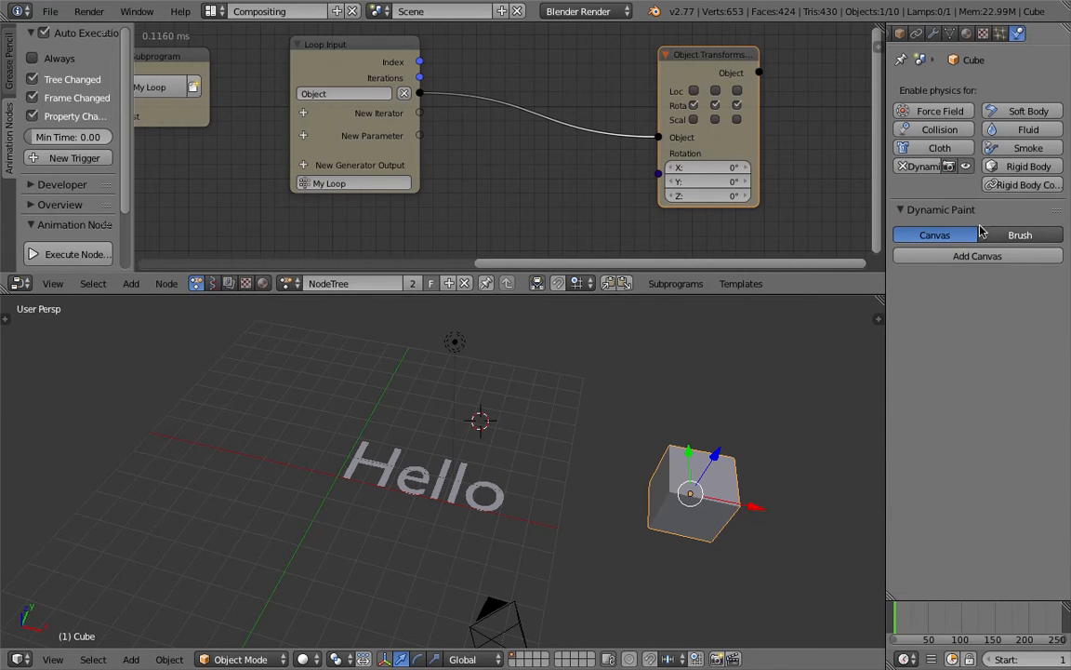
{"action": "left_click", "coordinate": [1020, 235]}
{"action": "left_click", "coordinate": [984, 256]}
{"action": "middle_click_drag", "start_coordinate": [569, 517], "coordinate": [596, 498]}
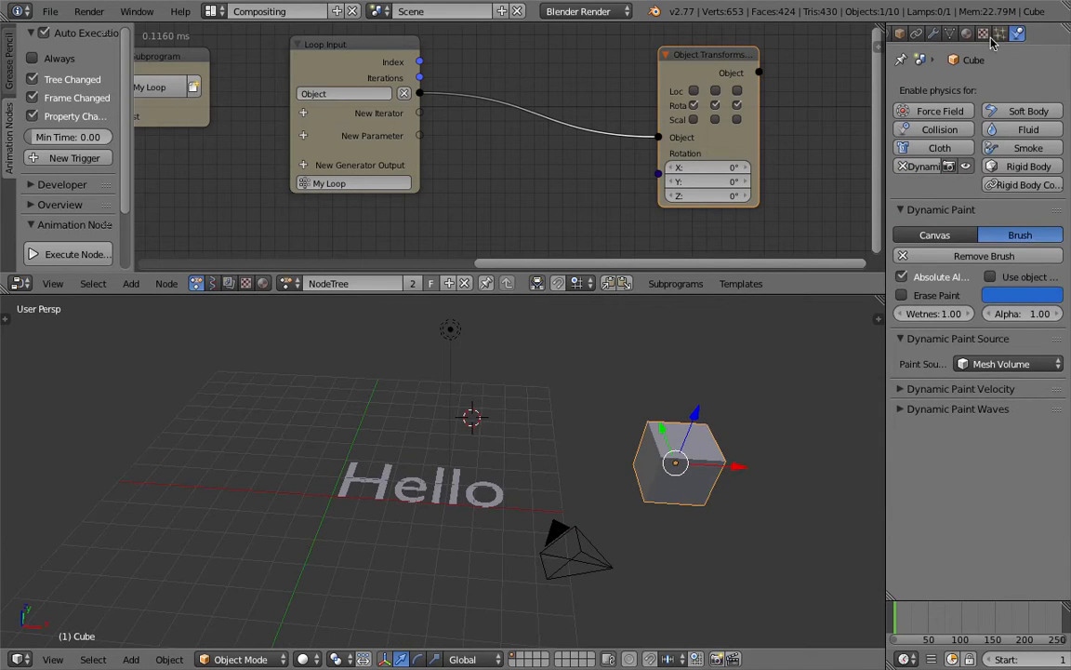
Step: Turn on the cube's Wire display and set its maximum draw type to Wire
{"action": "scroll", "coordinate": [949, 39], "scroll_direction": "up", "scroll_amount": 2}
{"action": "left_click", "coordinate": [951, 34]}
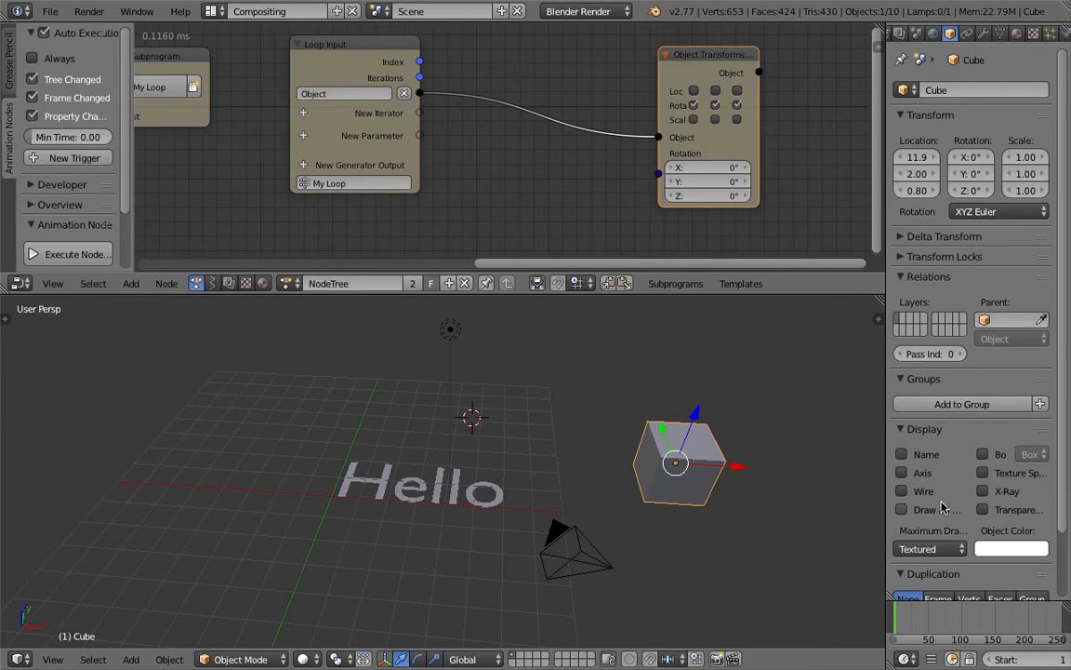
{"action": "left_click", "coordinate": [930, 549]}
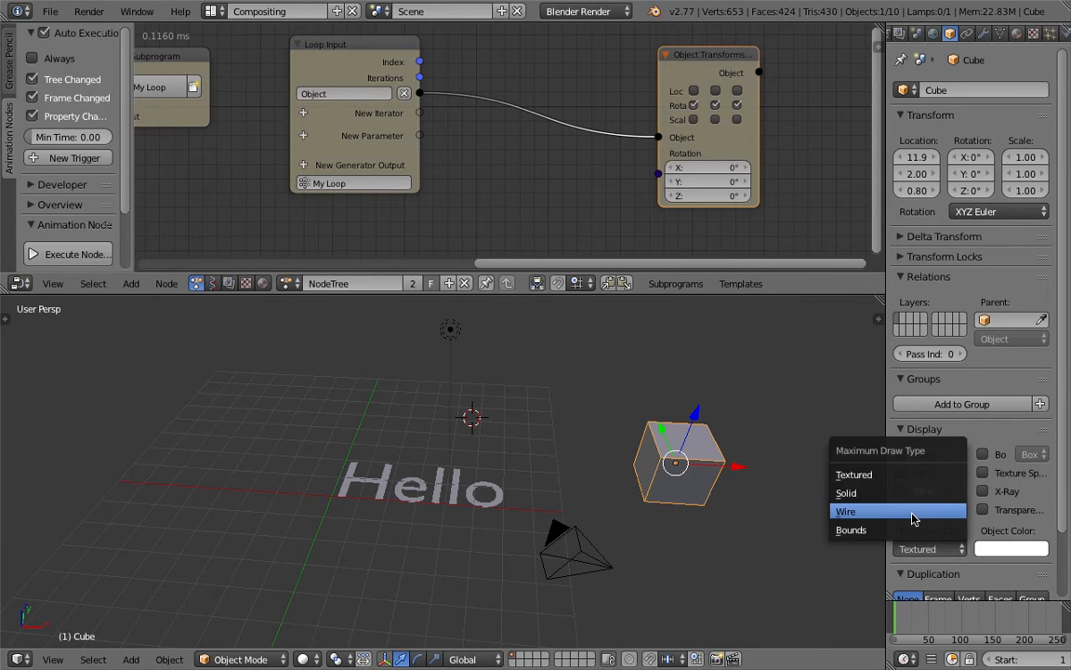
{"action": "left_click", "coordinate": [913, 519]}
Step: Scale the cube to about 2.38 and move it to about X 16.1, Y 2.34, Z 0.58
{"action": "mouse_move", "coordinate": [766, 478]}
{"action": "middle_mouse_down"}
{"action": "mouse_move", "coordinate": [694, 461]}
{"action": "mouse_move", "coordinate": [667, 493]}
{"action": "middle_mouse_up"}
{"action": "key", "text": "s"}
{"action": "left_click", "coordinate": [759, 577]}
{"action": "key", "text": "g"}
{"action": "left_click", "coordinate": [686, 400]}
{"action": "middle_click_drag", "start_coordinate": [491, 458], "coordinate": [510, 448]}
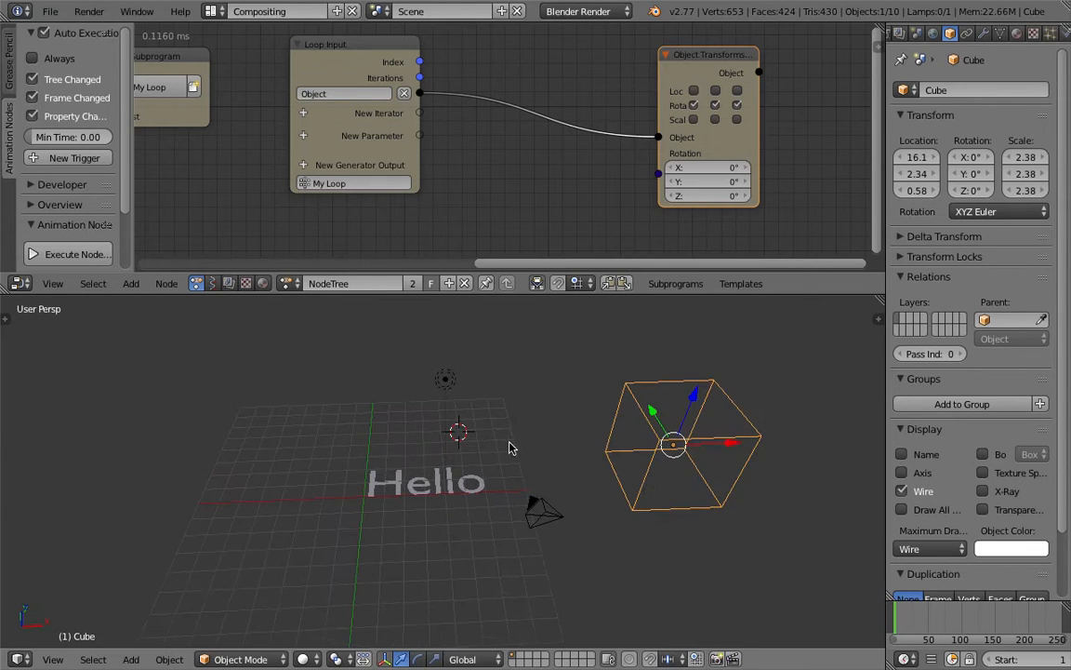
Step: Move the lamp and camera to the second layer
{"action": "right_click", "coordinate": [445, 378]}
{"action": "right_click", "coordinate": [543, 511]}
{"action": "key", "text": "m"}
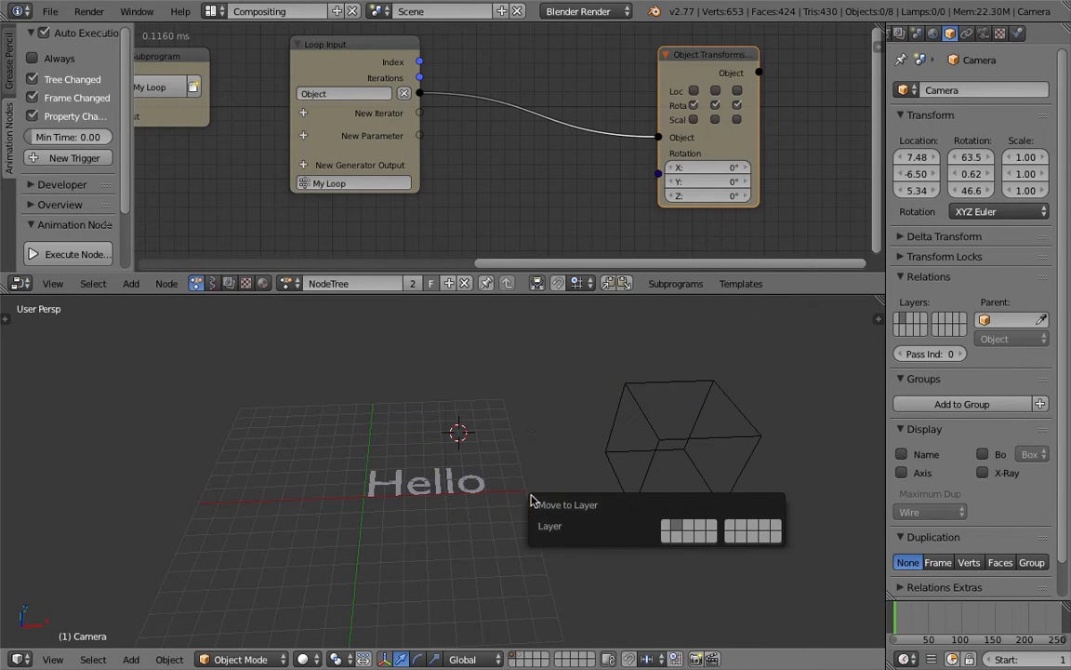
{"action": "middle_click_drag", "start_coordinate": [548, 431], "coordinate": [468, 419]}
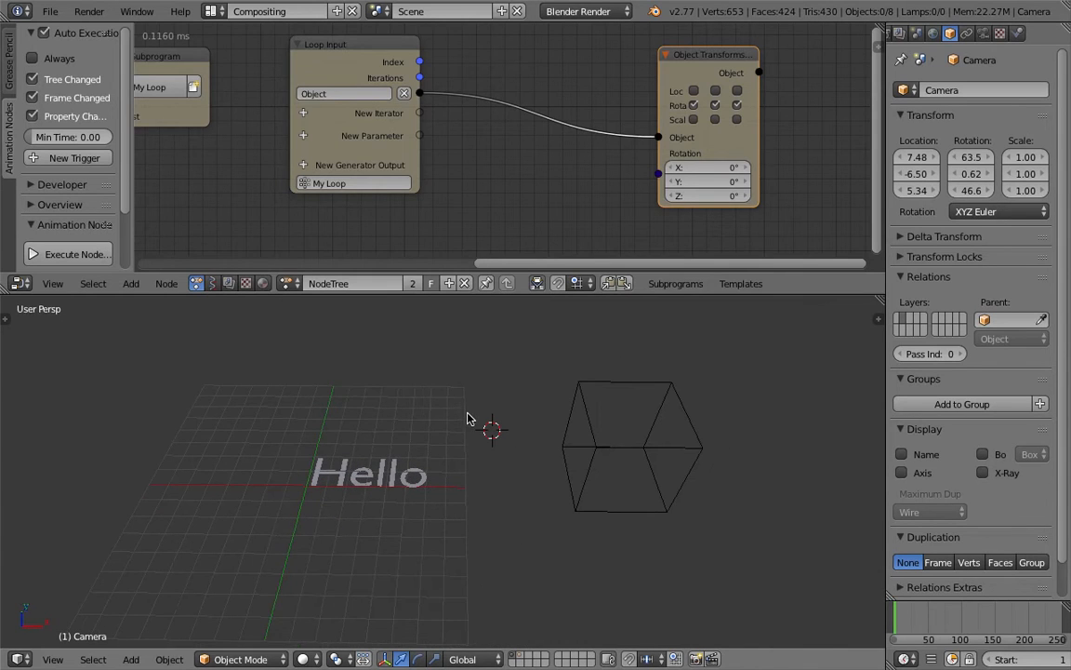
Step: Select all five letter objects of Hello together in the 3D view
{"action": "scroll", "coordinate": [495, 186], "scroll_direction": "down", "scroll_amount": 1}
{"action": "left_click_drag", "start_coordinate": [655, 75], "coordinate": [671, 71]}
{"action": "middle_click_drag", "start_coordinate": [456, 141], "coordinate": [494, 148]}
{"action": "right_click", "coordinate": [338, 482]}
{"action": "right_click", "coordinate": [361, 480]}
{"action": "right_click", "coordinate": [381, 480]}
{"action": "right_click", "coordinate": [394, 482]}
{"action": "right_click", "coordinate": [404, 482]}
{"action": "scroll", "coordinate": [356, 481], "scroll_direction": "up", "scroll_amount": 3}
{"action": "middle_click_drag", "start_coordinate": [373, 445], "coordinate": [442, 479]}
{"action": "scroll", "coordinate": [400, 444], "scroll_direction": "down", "scroll_amount": 1}
{"action": "middle_click_drag", "start_coordinate": [401, 443], "coordinate": [430, 468]}
{"action": "right_click", "coordinate": [371, 458]}
{"action": "right_click", "coordinate": [389, 465], "text": "shift"}
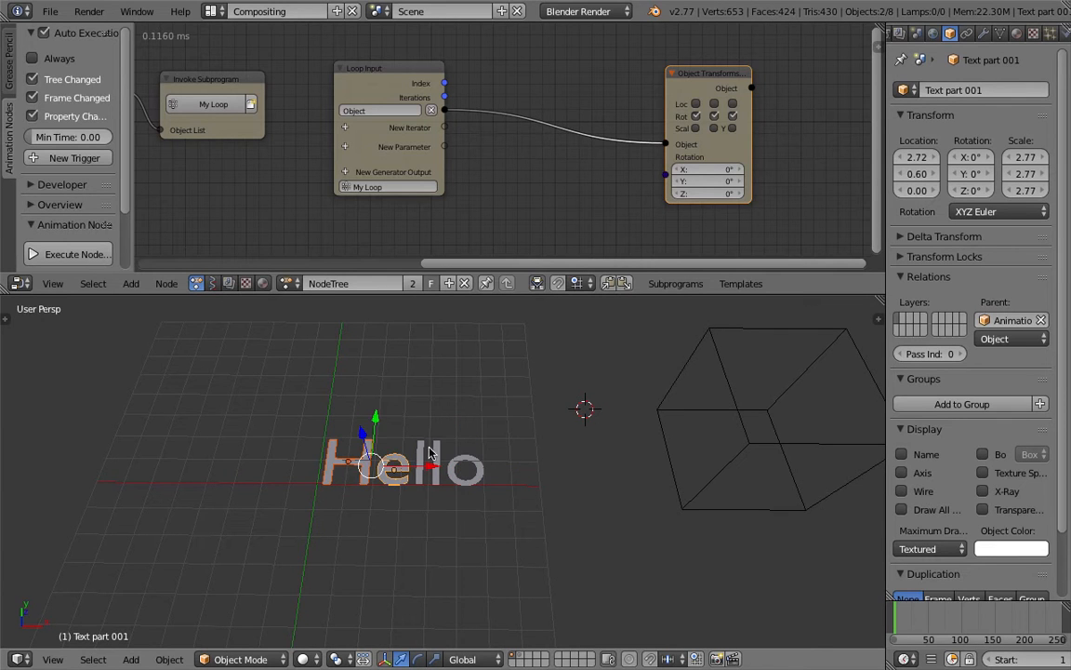
{"action": "right_click", "coordinate": [416, 465], "text": "shift"}
{"action": "right_click", "coordinate": [433, 465], "text": "shift"}
{"action": "right_click", "coordinate": [476, 470], "text": "shift"}
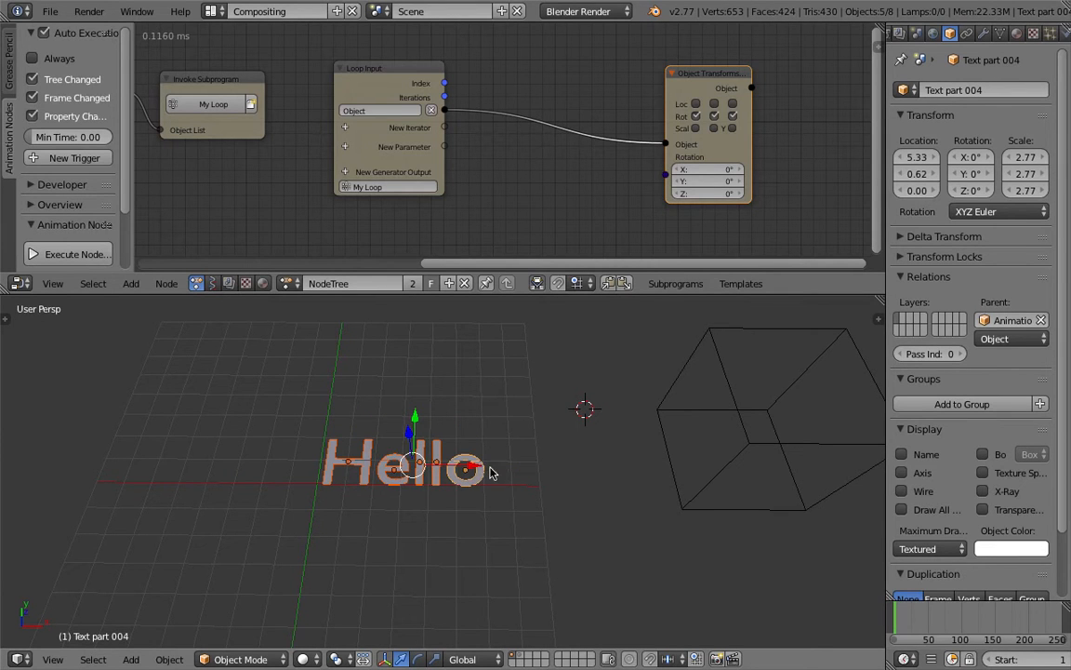
{"action": "middle_click_drag", "start_coordinate": [363, 491], "coordinate": [388, 460]}
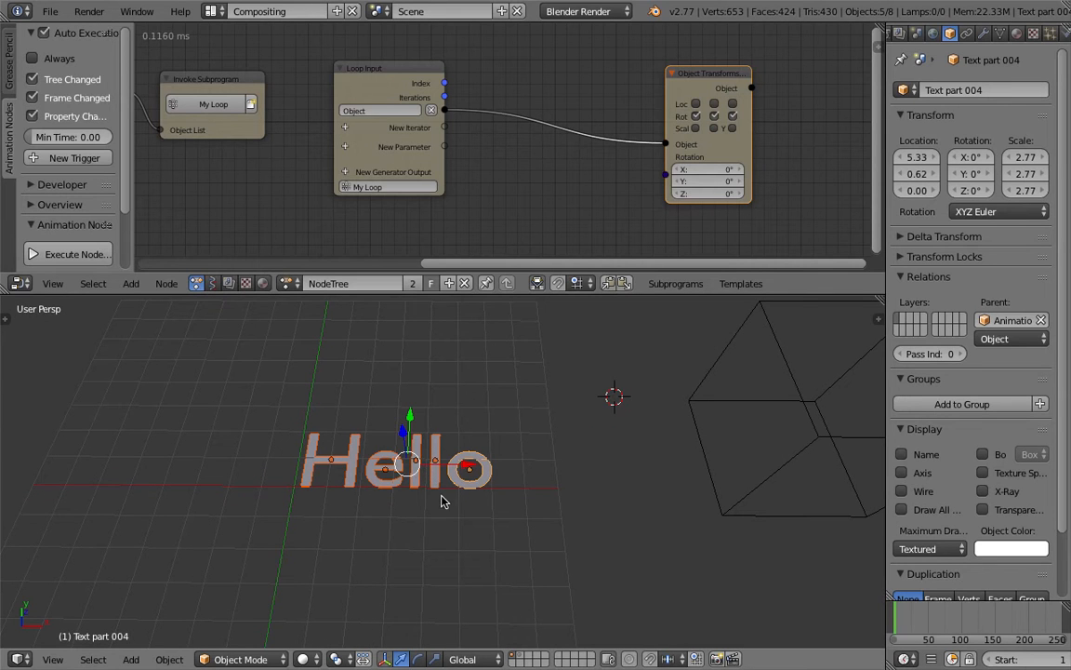
Step: Line up the Text Object Output, Separate Text Object and Invoke Subprogram nodes in a row with space between them
{"action": "scroll", "coordinate": [281, 208], "scroll_direction": "down", "scroll_amount": 3}
{"action": "middle_click_drag", "start_coordinate": [279, 209], "coordinate": [506, 203]}
{"action": "scroll", "coordinate": [391, 146], "scroll_direction": "down", "scroll_amount": 2}
{"action": "middle_click_drag", "start_coordinate": [376, 142], "coordinate": [411, 117]}
{"action": "scroll", "coordinate": [400, 125], "scroll_direction": "up", "scroll_amount": 2}
{"action": "left_click_drag", "start_coordinate": [253, 99], "coordinate": [244, 67]}
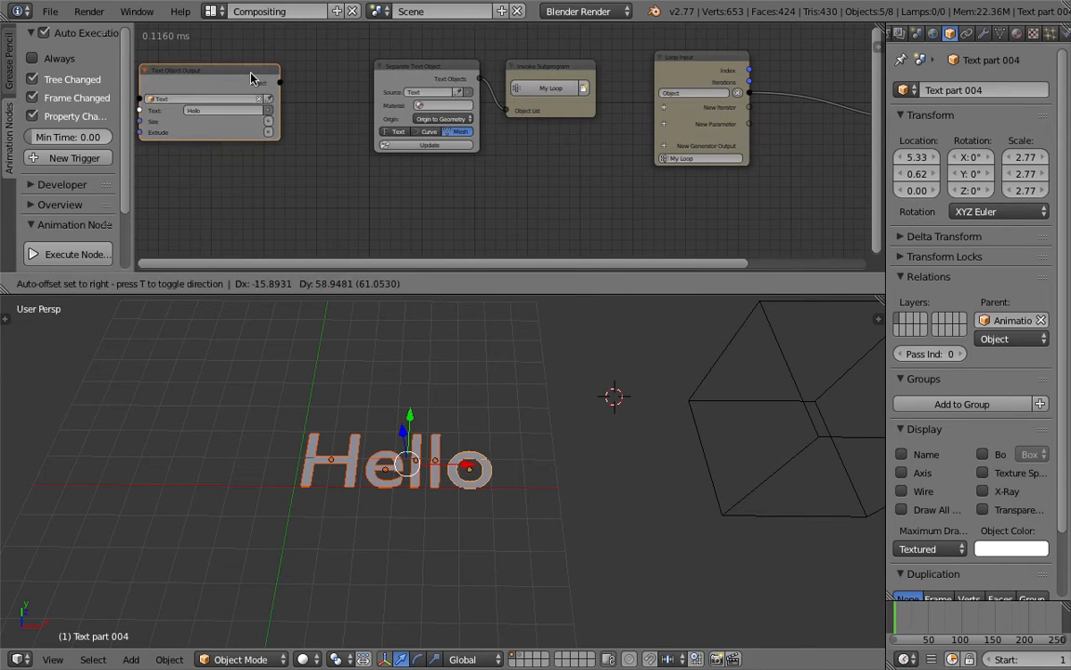
{"action": "left_click_drag", "start_coordinate": [383, 67], "coordinate": [355, 76]}
{"action": "left_click_drag", "start_coordinate": [532, 67], "coordinate": [519, 67]}
Step: Move the Object Transforms Output node closer to the Loop Input node
{"action": "middle_click_drag", "start_coordinate": [594, 97], "coordinate": [527, 99]}
{"action": "left_click", "coordinate": [600, 64]}
{"action": "scroll", "coordinate": [651, 88], "scroll_direction": "down", "scroll_amount": 3}
{"action": "middle_click_drag", "start_coordinate": [658, 89], "coordinate": [477, 84]}
{"action": "left_click_drag", "start_coordinate": [654, 78], "coordinate": [610, 68]}
{"action": "scroll", "coordinate": [544, 96], "scroll_direction": "up", "scroll_amount": 1}
{"action": "mouse_move", "coordinate": [544, 96]}
{"action": "middle_mouse_down"}
{"action": "mouse_move", "coordinate": [578, 140]}
{"action": "mouse_move", "coordinate": [546, 107]}
{"action": "middle_mouse_up"}
{"action": "scroll", "coordinate": [546, 107], "scroll_direction": "up", "scroll_amount": 1}
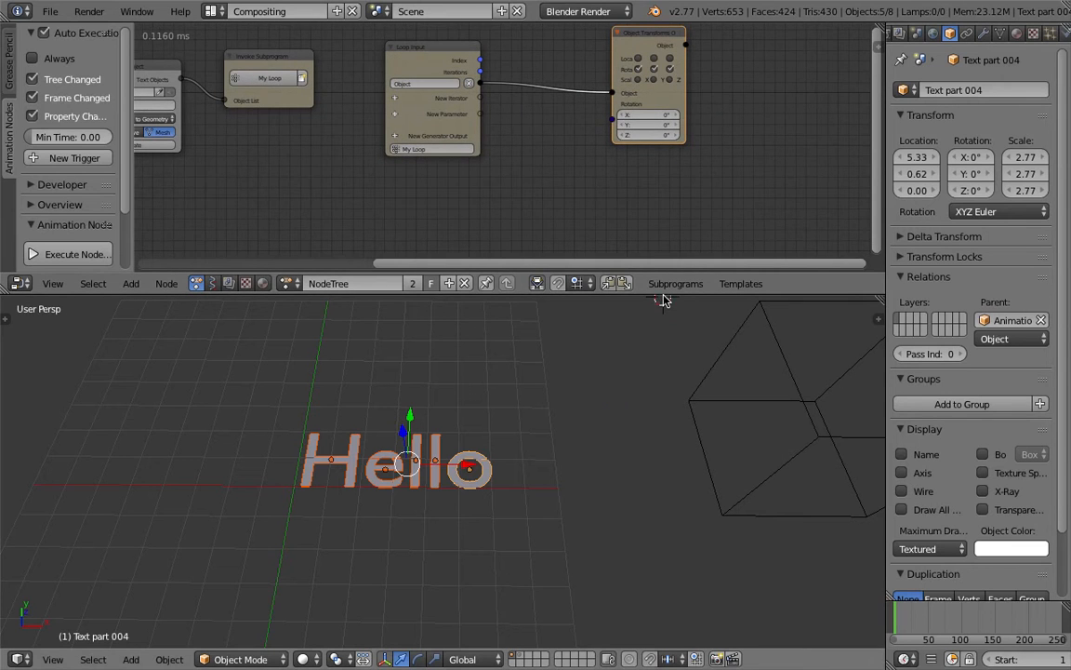
Step: Enlarge the node editor area and place a Mesh Object Output node below the Object Transforms Output node
{"action": "left_click_drag", "start_coordinate": [663, 295], "coordinate": [663, 378]}
{"action": "key", "text": "shift+a"}
{"action": "mouse_move", "coordinate": [580, 251]}
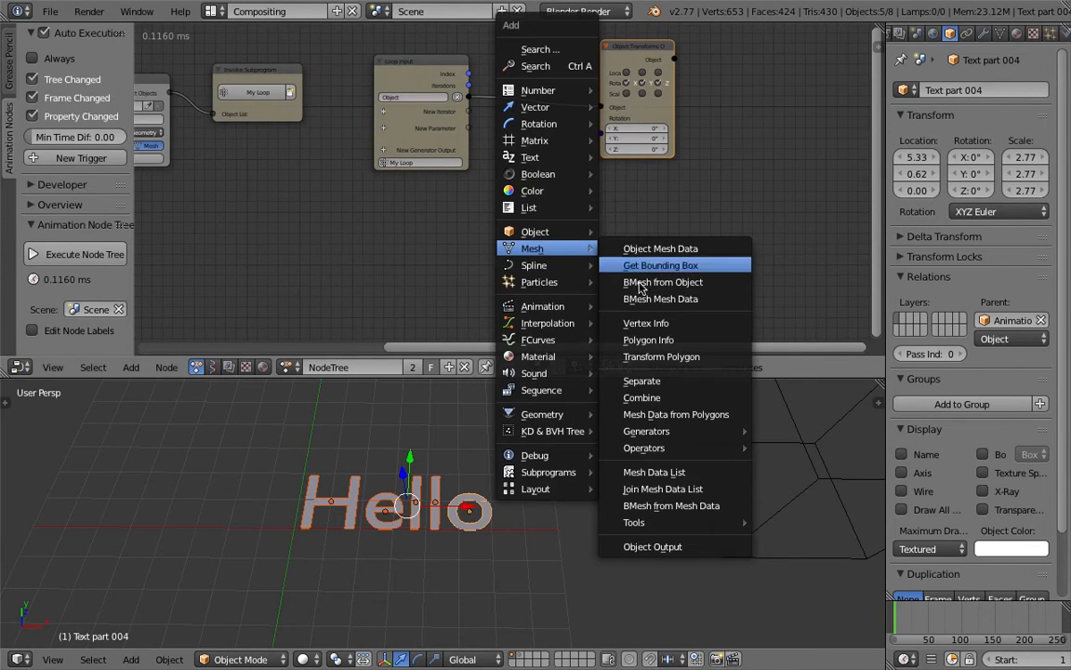
{"action": "left_click", "coordinate": [698, 547]}
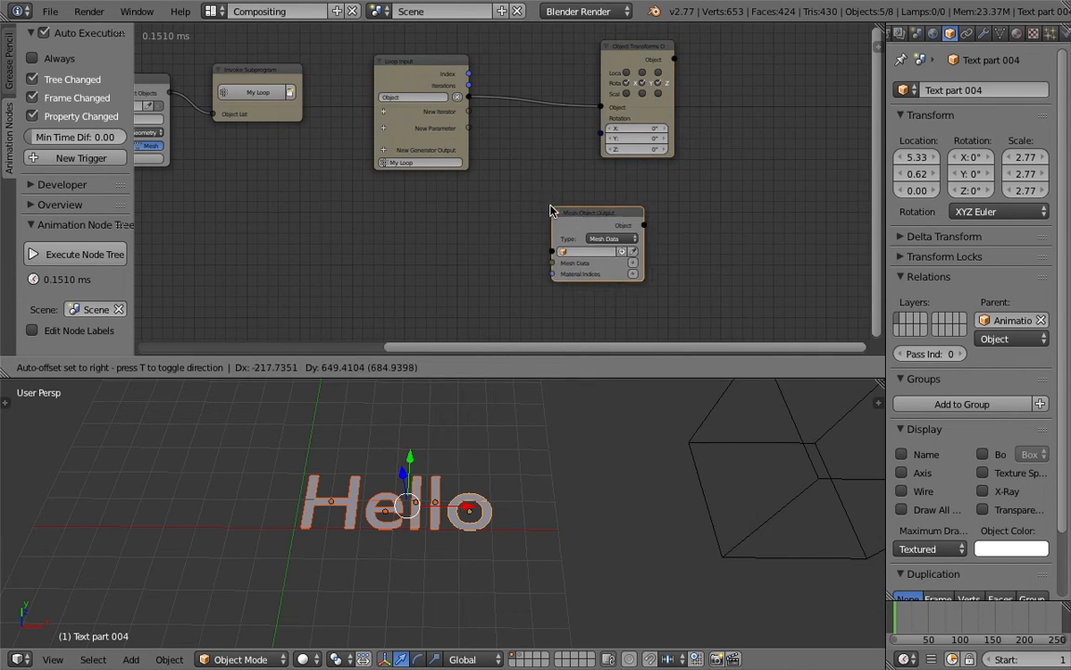
{"action": "left_click", "coordinate": [551, 211]}
Step: Set the Mesh Object Output node's type to Vertices and enable its Vertices input
{"action": "scroll", "coordinate": [569, 220], "scroll_direction": "up", "scroll_amount": 1}
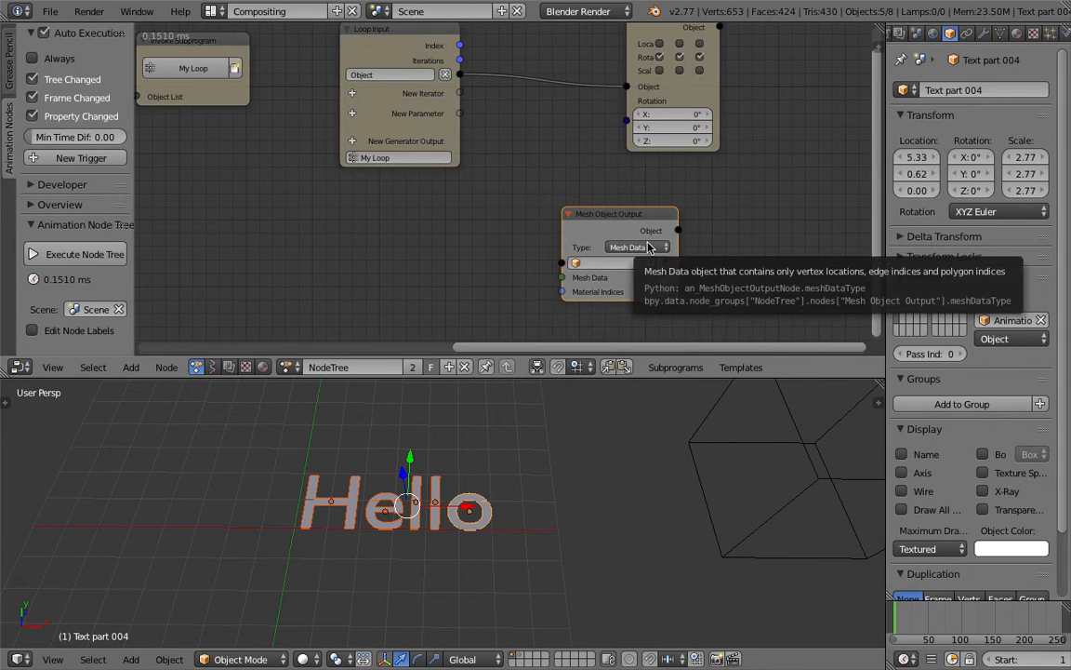
{"action": "left_click", "coordinate": [649, 247]}
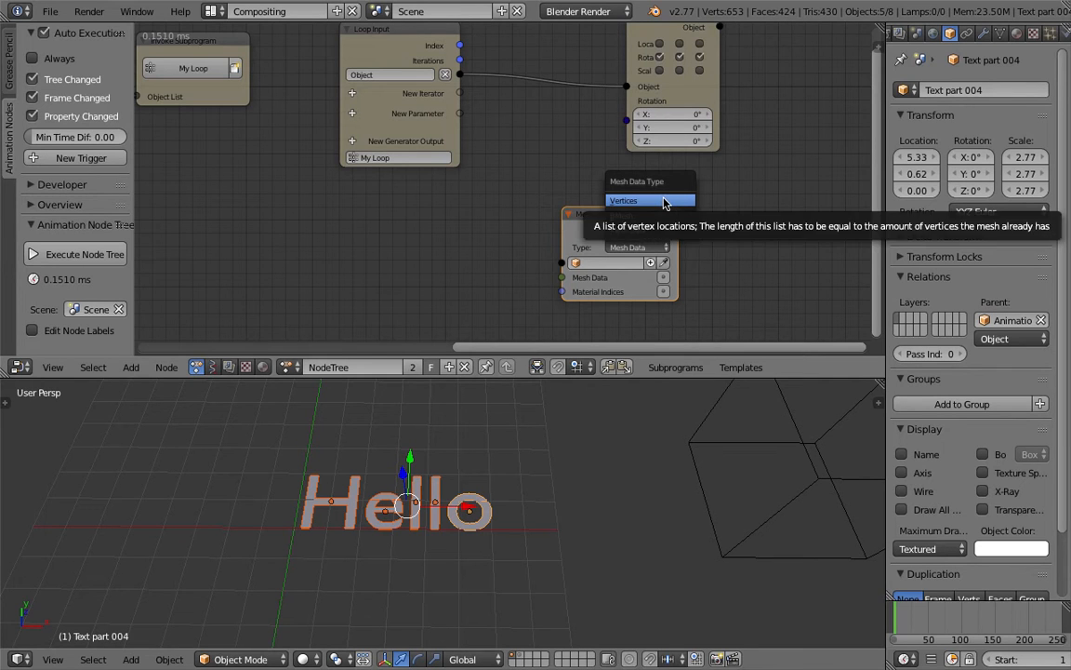
{"action": "left_click", "coordinate": [664, 202]}
{"action": "left_click_drag", "start_coordinate": [638, 220], "coordinate": [651, 225]}
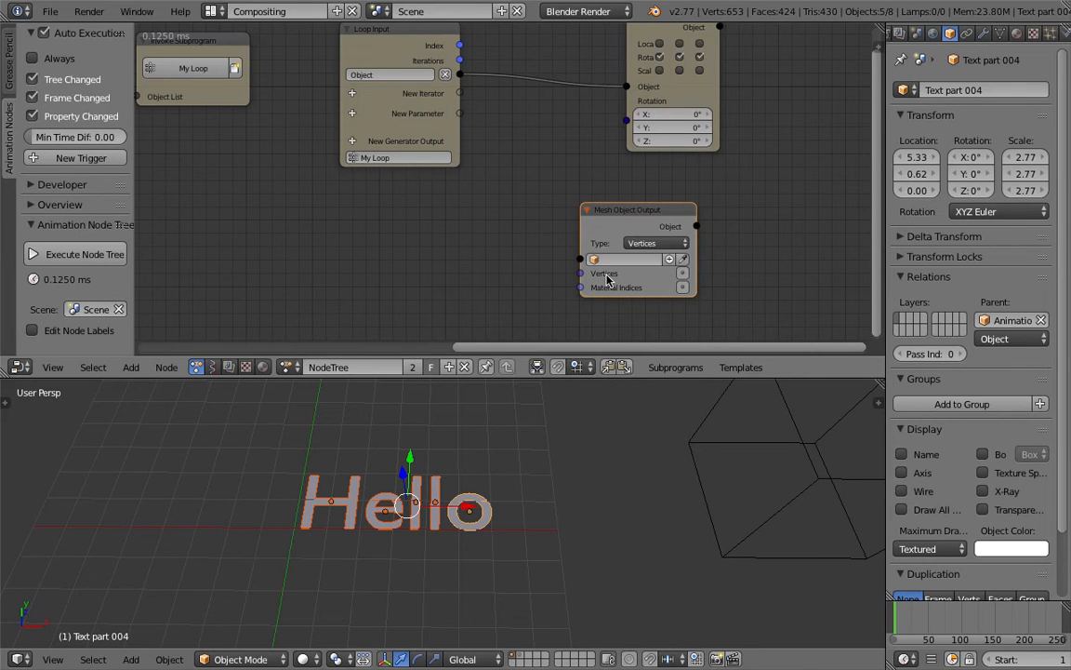
{"action": "left_click", "coordinate": [686, 277]}
Step: Add an Object Transforms Input node and place it between the Loop Input and Object Transforms Output nodes
{"action": "scroll", "coordinate": [382, 222], "scroll_direction": "down", "scroll_amount": 2}
{"action": "middle_click_drag", "start_coordinate": [358, 217], "coordinate": [439, 229]}
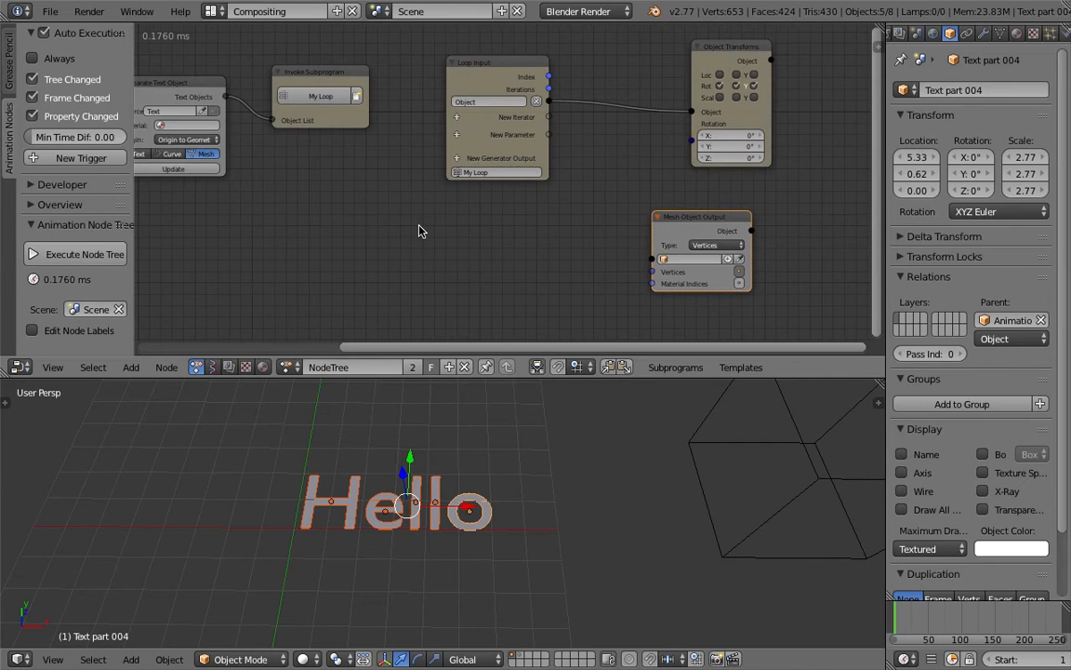
{"action": "key", "text": "shift+a"}
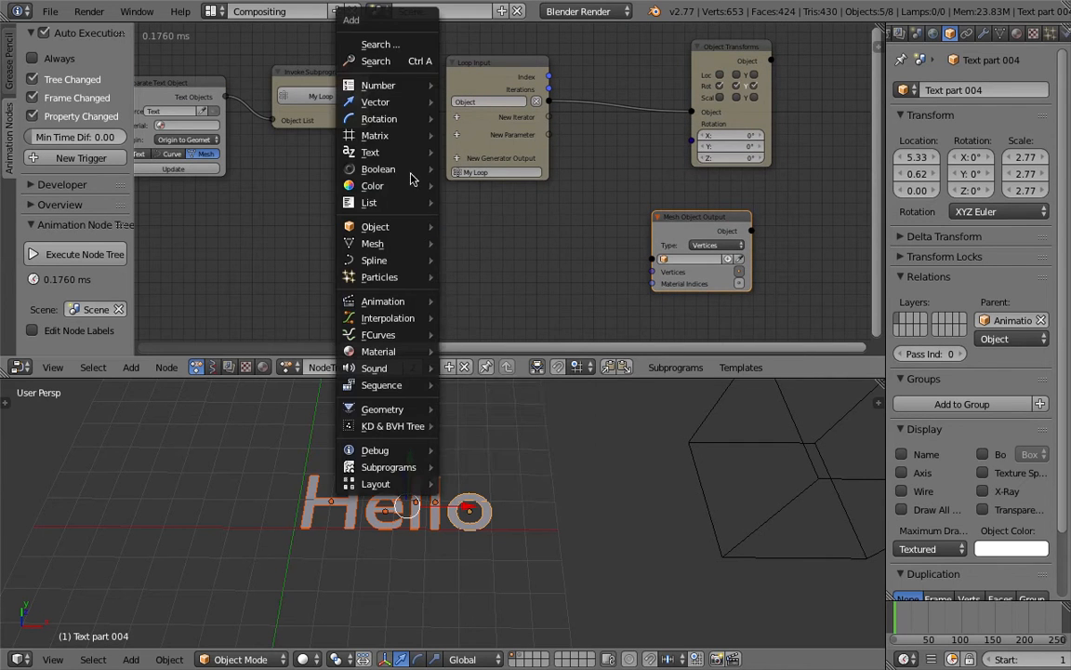
{"action": "mouse_move", "coordinate": [403, 226]}
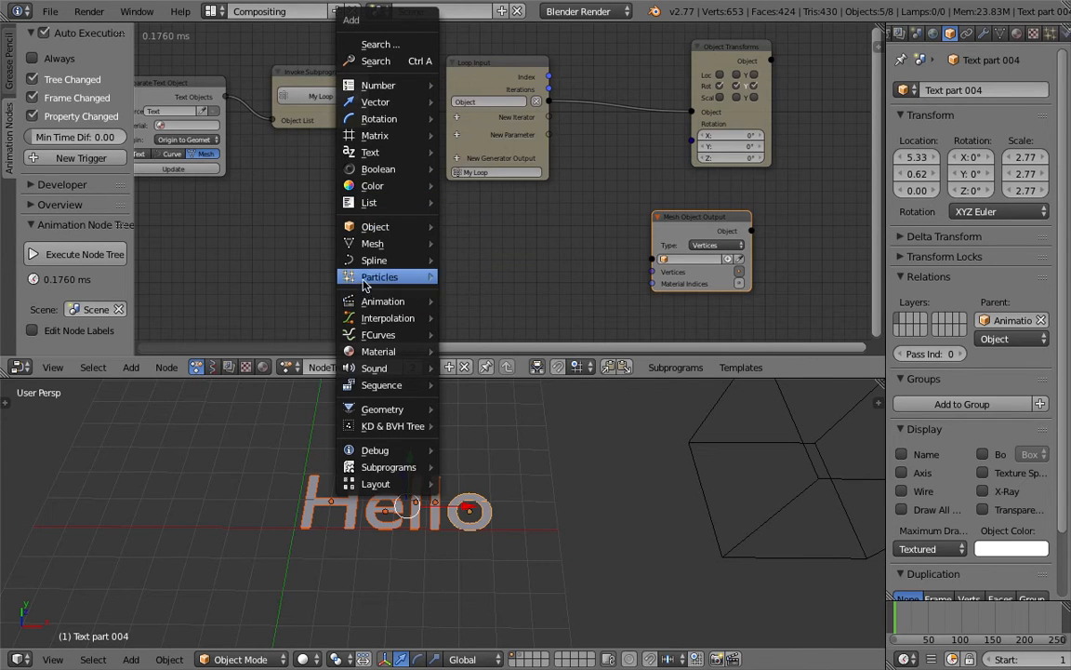
{"action": "key", "text": "shift+a"}
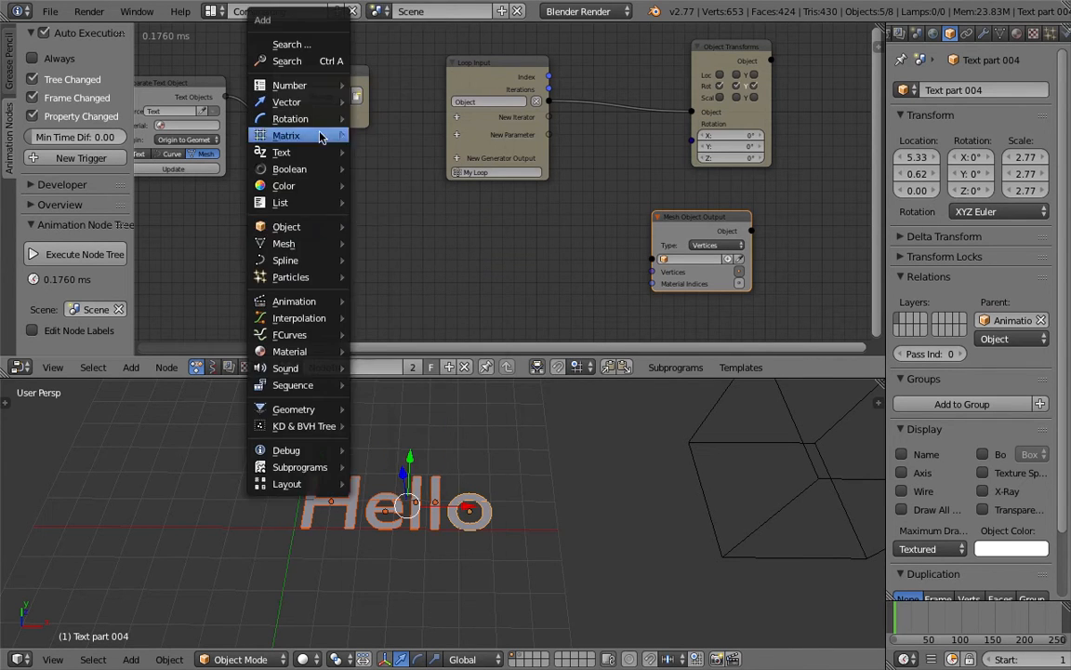
{"action": "left_click", "coordinate": [317, 61]}
{"action": "type", "text": "object tran"}
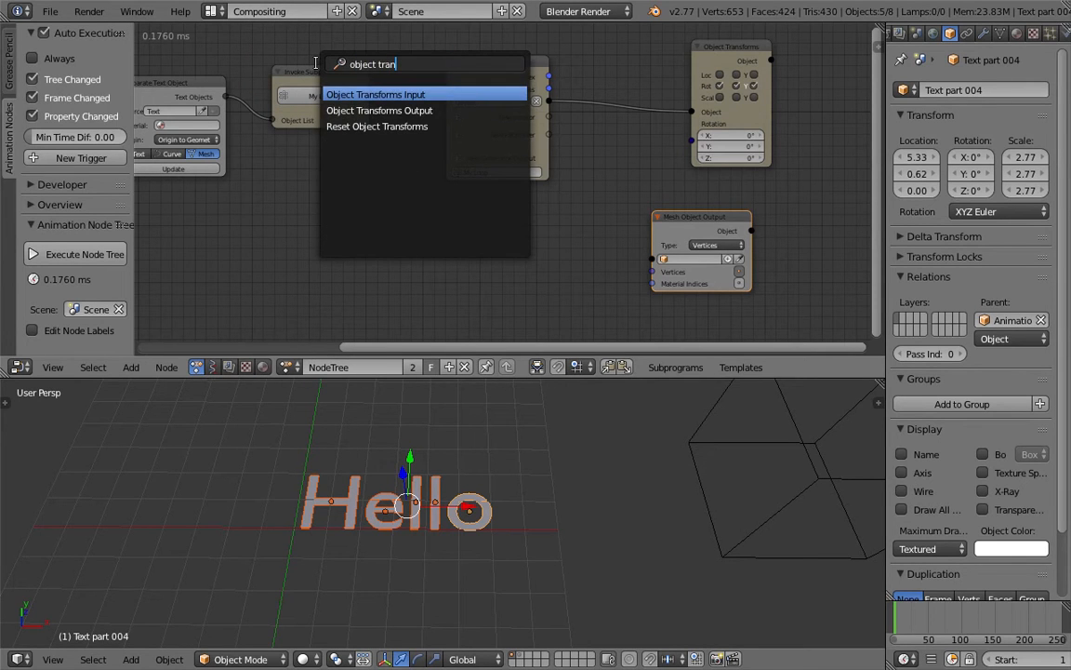
{"action": "key", "text": "Return"}
{"action": "middle_click_drag", "start_coordinate": [546, 297], "coordinate": [449, 321]}
{"action": "left_click_drag", "start_coordinate": [627, 252], "coordinate": [701, 267]}
{"action": "scroll", "coordinate": [607, 236], "scroll_direction": "up", "scroll_amount": 1}
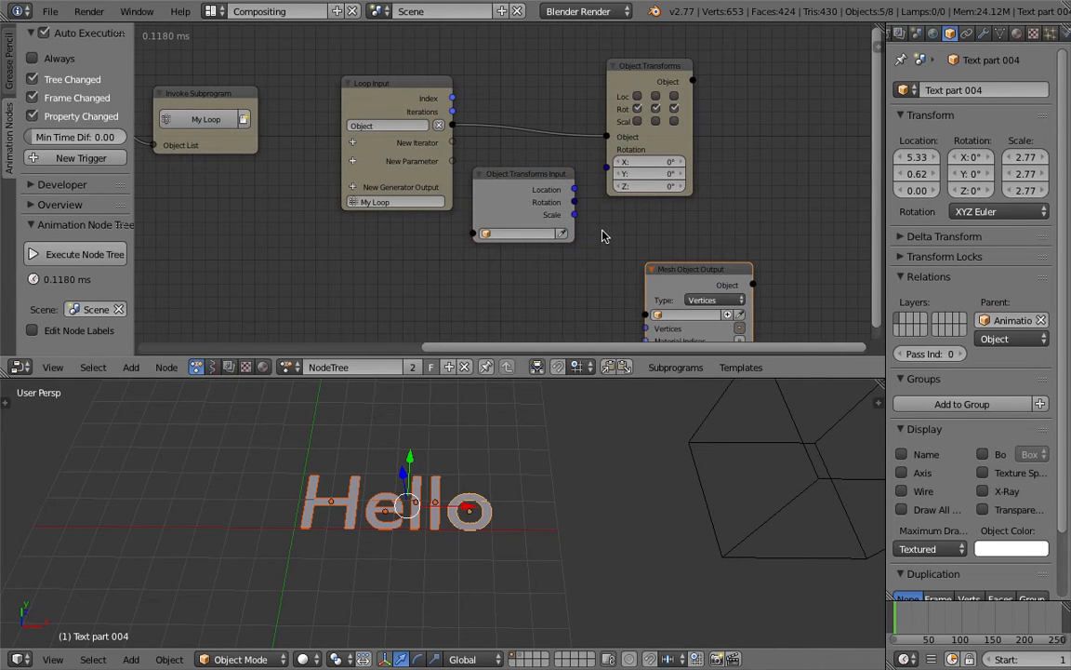
{"action": "left_click_drag", "start_coordinate": [496, 179], "coordinate": [572, 169]}
Step: Connect the Loop Input's Object output to the Object Transforms Input node's Object socket
{"action": "left_click_drag", "start_coordinate": [455, 128], "coordinate": [469, 140]}
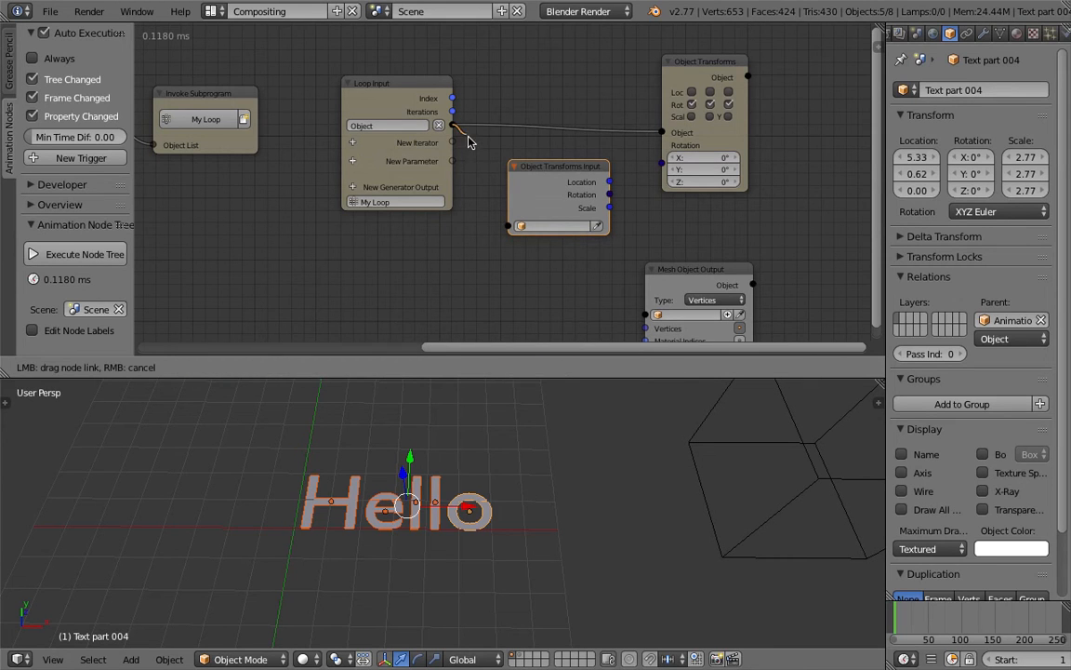
{"action": "left_click_drag", "start_coordinate": [495, 229], "coordinate": [507, 226]}
{"action": "middle_click_drag", "start_coordinate": [547, 198], "coordinate": [361, 198]}
{"action": "scroll", "coordinate": [361, 198], "scroll_direction": "up", "scroll_amount": 3}
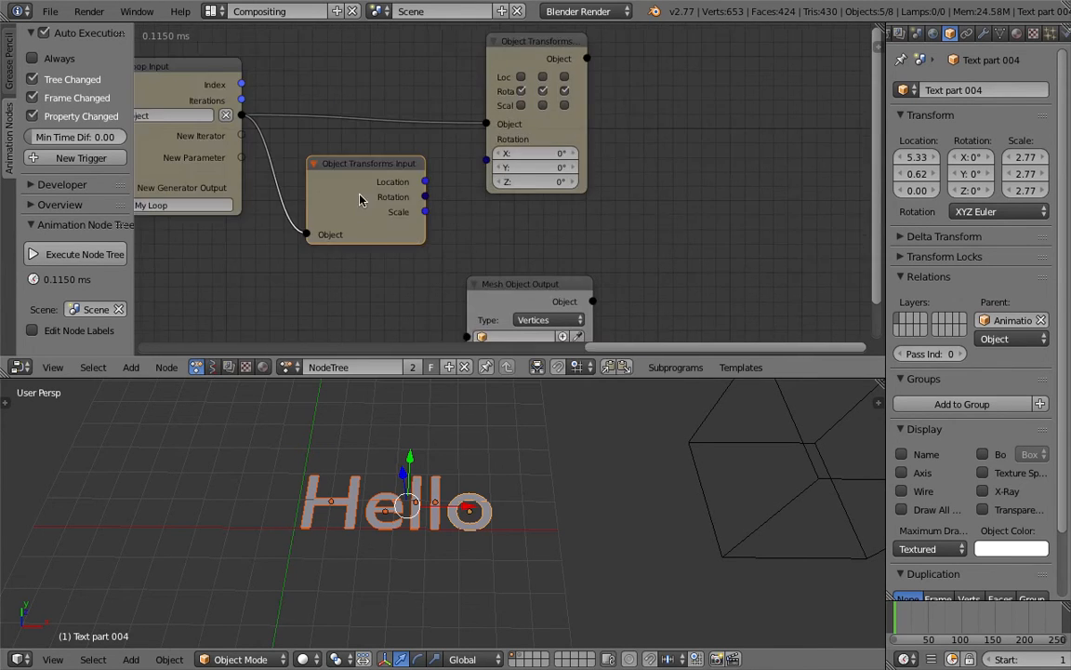
Step: Widen the Object Transforms Output node so its full title and axis labels fit
{"action": "middle_click_drag", "start_coordinate": [560, 128], "coordinate": [563, 191]}
{"action": "left_click_drag", "start_coordinate": [597, 128], "coordinate": [635, 130]}
{"action": "scroll", "coordinate": [579, 116], "scroll_direction": "down", "scroll_amount": 1}
{"action": "middle_click_drag", "start_coordinate": [579, 118], "coordinate": [617, 122]}
{"action": "scroll", "coordinate": [473, 164], "scroll_direction": "down", "scroll_amount": 2}
{"action": "middle_click_drag", "start_coordinate": [473, 164], "coordinate": [566, 135]}
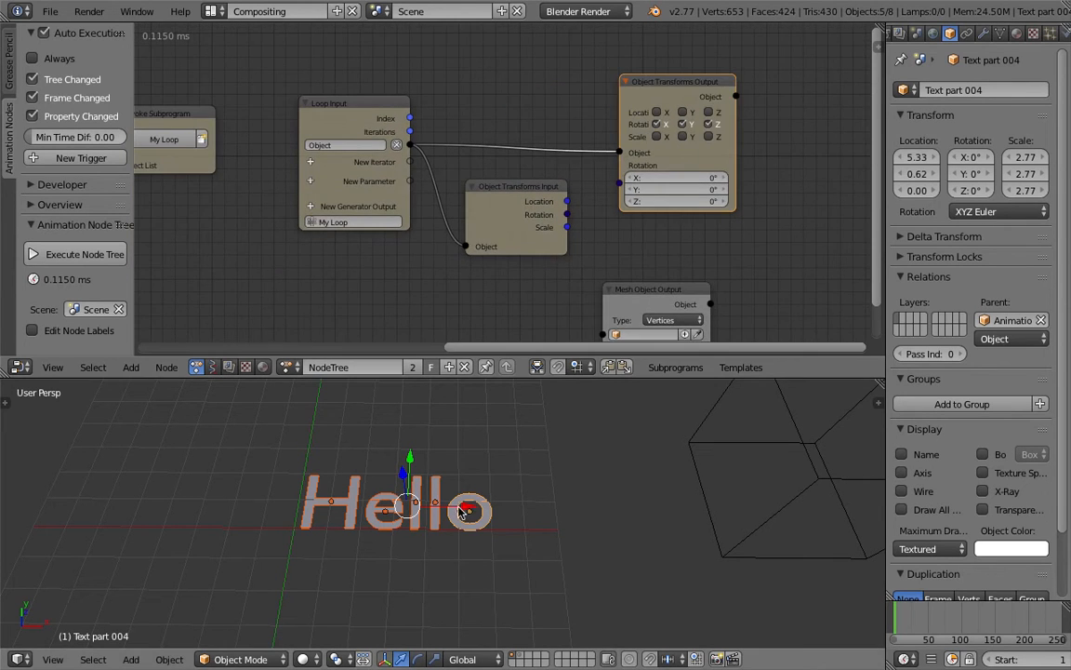
Step: Spread the Object Transforms Output and Mesh Object Output nodes apart to free space beside the Object Transforms Input node
{"action": "left_click", "coordinate": [483, 186]}
{"action": "scroll", "coordinate": [483, 186], "scroll_direction": "up", "scroll_amount": 1}
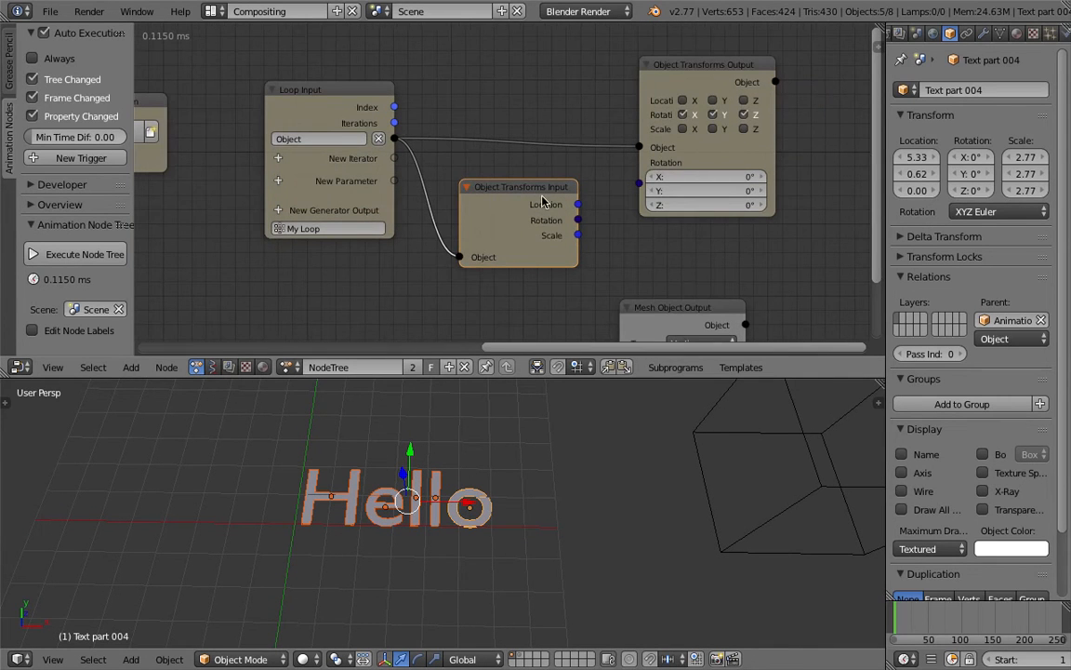
{"action": "scroll", "coordinate": [527, 195], "scroll_direction": "down", "scroll_amount": 1}
{"action": "left_click_drag", "start_coordinate": [618, 261], "coordinate": [656, 286]}
{"action": "scroll", "coordinate": [656, 286], "scroll_direction": "down", "scroll_amount": 2}
{"action": "middle_click_drag", "start_coordinate": [655, 286], "coordinate": [622, 245]}
{"action": "left_click_drag", "start_coordinate": [618, 246], "coordinate": [646, 249]}
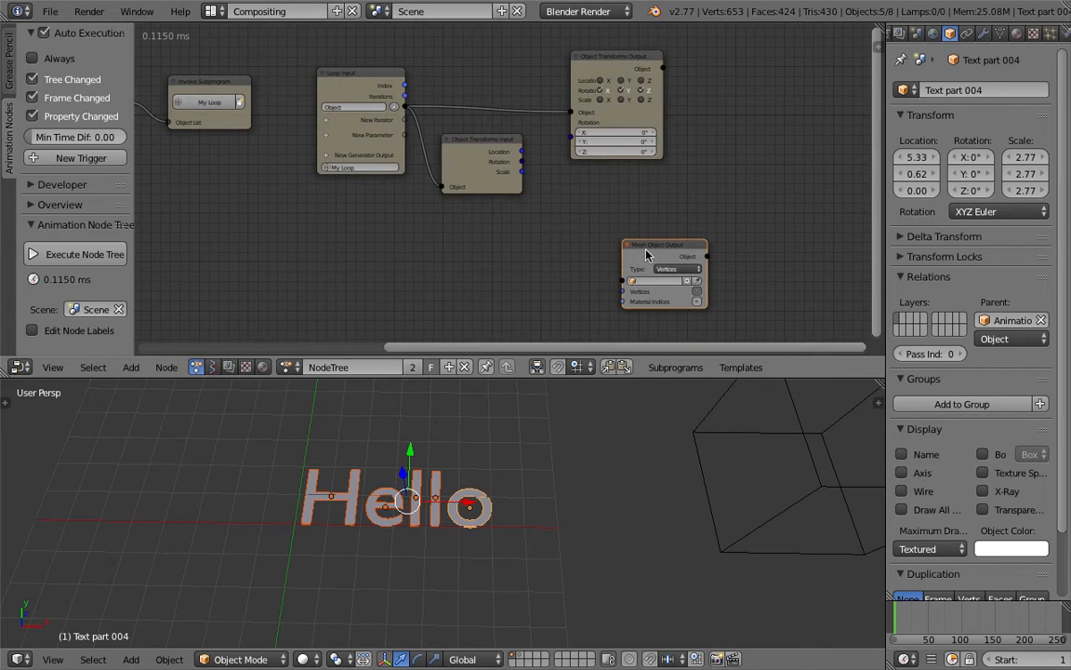
{"action": "scroll", "coordinate": [668, 270], "scroll_direction": "up", "scroll_amount": 3}
{"action": "scroll", "coordinate": [682, 283], "scroll_direction": "down", "scroll_amount": 1}
{"action": "middle_click_drag", "start_coordinate": [695, 298], "coordinate": [666, 287]}
{"action": "scroll", "coordinate": [619, 188], "scroll_direction": "down", "scroll_amount": 2}
{"action": "middle_click_drag", "start_coordinate": [617, 181], "coordinate": [612, 212]}
{"action": "left_click_drag", "start_coordinate": [619, 145], "coordinate": [643, 110]}
{"action": "scroll", "coordinate": [521, 154], "scroll_direction": "up", "scroll_amount": 1}
{"action": "left_click", "coordinate": [473, 172]}
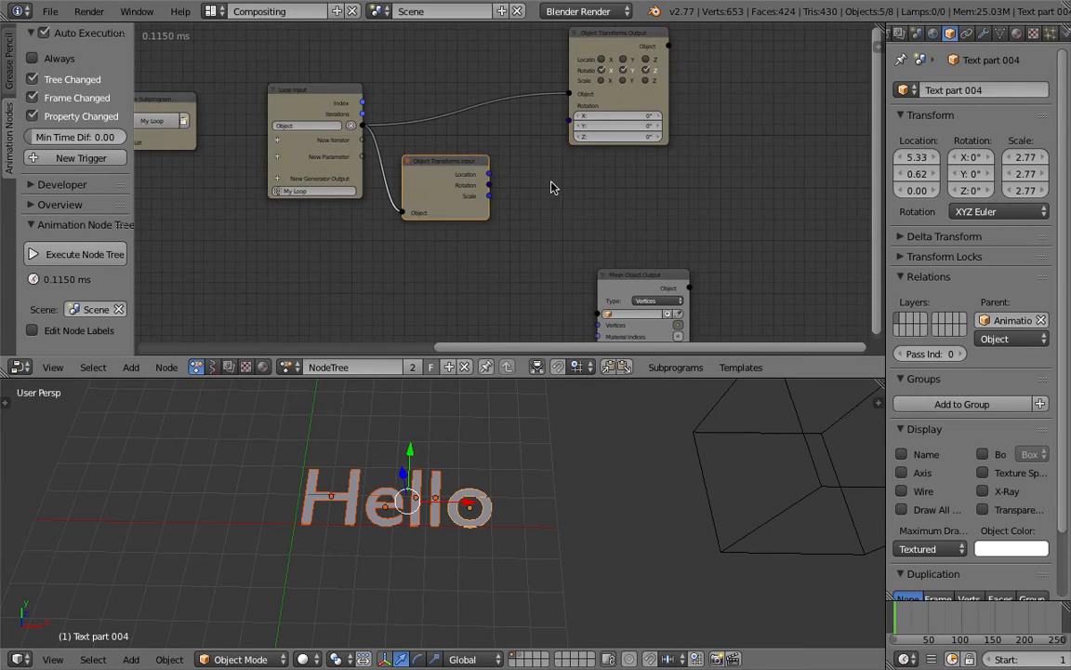
{"action": "key", "text": "ctrl+a"}
{"action": "type", "text": "vector"}
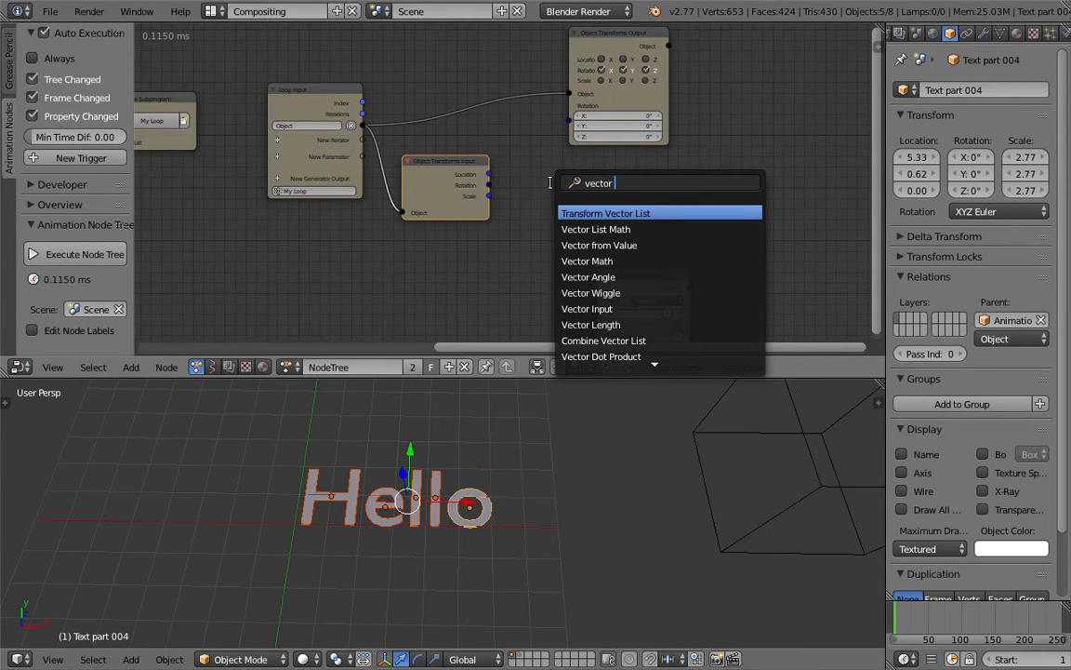
{"action": "key", "text": "Escape"}
Step: Add a Vector List generator output to My Loop and connect the Object Transforms Input's Location to its Vector input
{"action": "key", "text": "ctrl+a"}
{"action": "type", "text": "vec"}
{"action": "left_click", "coordinate": [326, 209]}
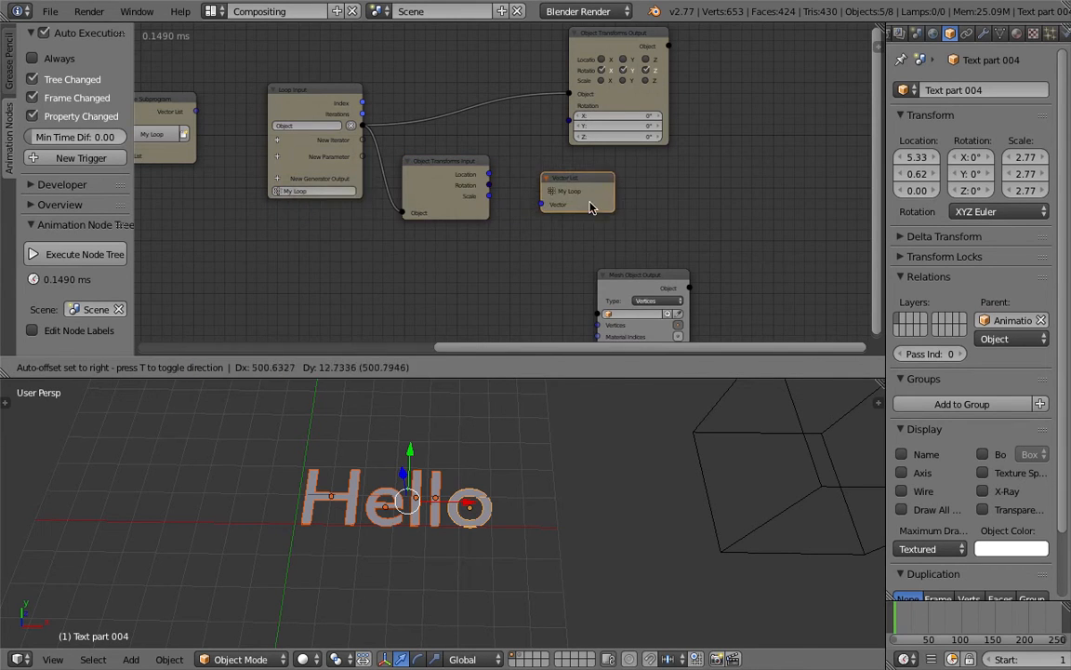
{"action": "left_click", "coordinate": [521, 191]}
{"action": "scroll", "coordinate": [521, 189], "scroll_direction": "up", "scroll_amount": 1}
{"action": "left_click_drag", "start_coordinate": [486, 173], "coordinate": [549, 209]}
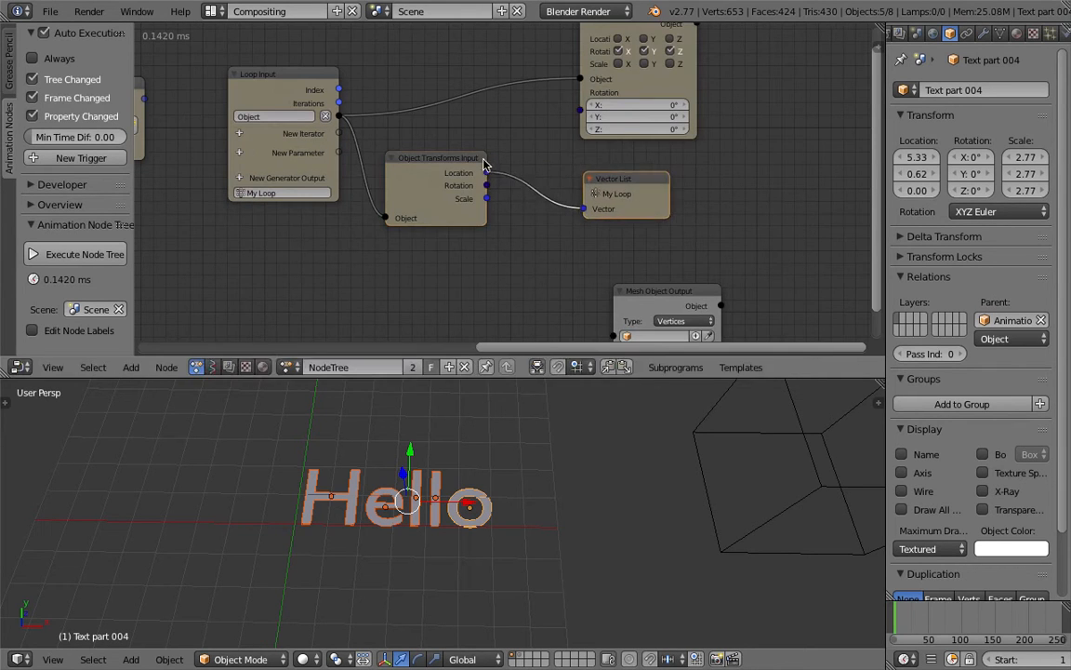
Step: Move the Mesh Object Output node beneath the Loop Input node, near the Invoke Subprogram node
{"action": "scroll", "coordinate": [406, 215], "scroll_direction": "down", "scroll_amount": 1}
{"action": "key", "text": "ctrl+s"}
{"action": "middle_click_drag", "start_coordinate": [406, 215], "coordinate": [579, 155]}
{"action": "left_click", "coordinate": [596, 133]}
{"action": "scroll", "coordinate": [596, 133], "scroll_direction": "down", "scroll_amount": 3}
{"action": "left_click_drag", "start_coordinate": [746, 220], "coordinate": [528, 206]}
{"action": "scroll", "coordinate": [410, 203], "scroll_direction": "up", "scroll_amount": 3}
{"action": "scroll", "coordinate": [407, 204], "scroll_direction": "up", "scroll_amount": 1}
{"action": "middle_click_drag", "start_coordinate": [411, 86], "coordinate": [407, 106]}
Step: Connect the Invoke Subprogram's Vector List to the Mesh Object Output's Vertices input and create a Target object in that node
{"action": "left_click_drag", "start_coordinate": [392, 84], "coordinate": [493, 276]}
{"action": "left_click_drag", "start_coordinate": [516, 224], "coordinate": [479, 221]}
{"action": "left_click", "coordinate": [526, 264]}
Step: Switch the 3D view to wireframe shading and frame the Hello letters more closely
{"action": "scroll", "coordinate": [494, 474], "scroll_direction": "up", "scroll_amount": 3}
{"action": "key", "text": "z"}
{"action": "key", "text": "z"}
{"action": "key", "text": "z"}
{"action": "middle_click_drag", "start_coordinate": [494, 479], "coordinate": [469, 446]}
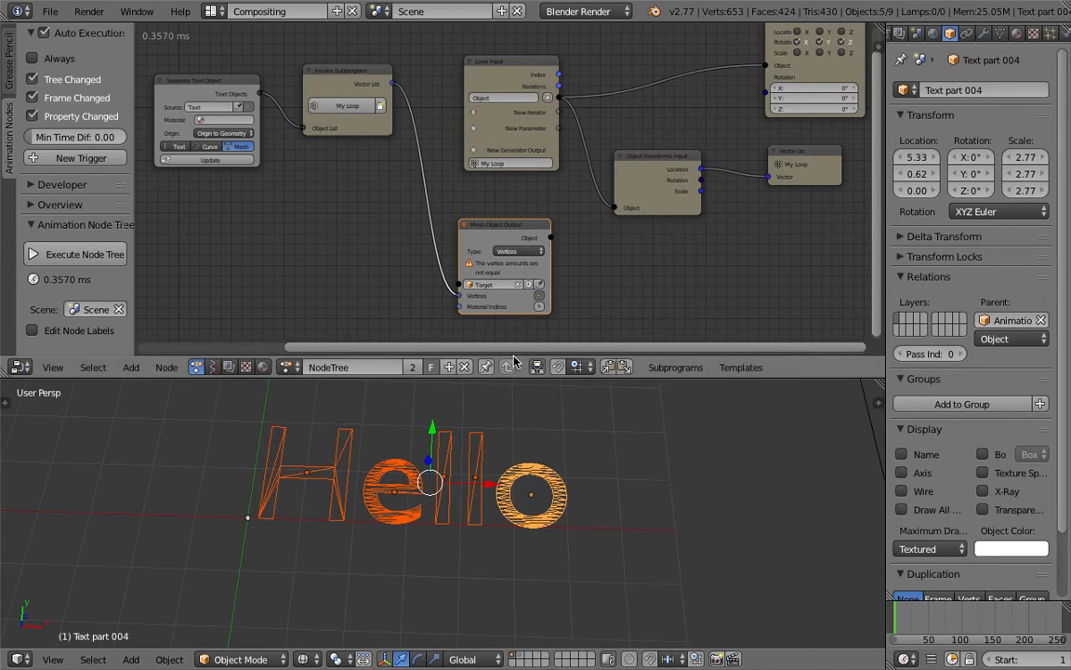
Step: Examine the Mesh Object Output node's vertex status and its connection to the Invoke Subprogram node
{"action": "scroll", "coordinate": [518, 312], "scroll_direction": "up", "scroll_amount": 2}
{"action": "middle_click_drag", "start_coordinate": [518, 312], "coordinate": [505, 283]}
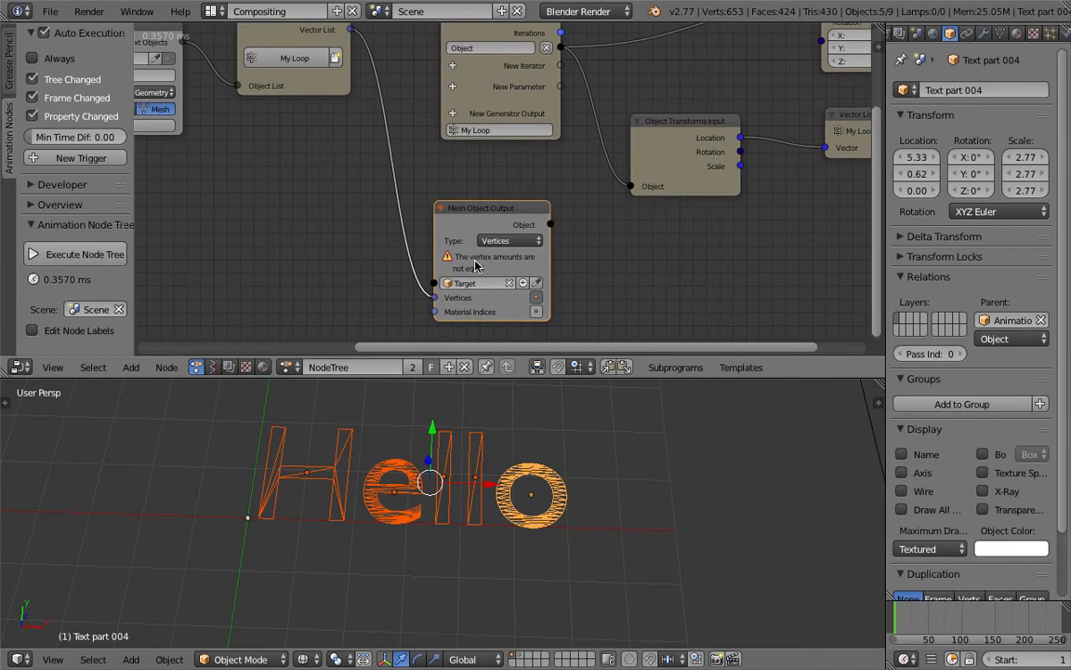
{"action": "scroll", "coordinate": [471, 281], "scroll_direction": "down", "scroll_amount": 1}
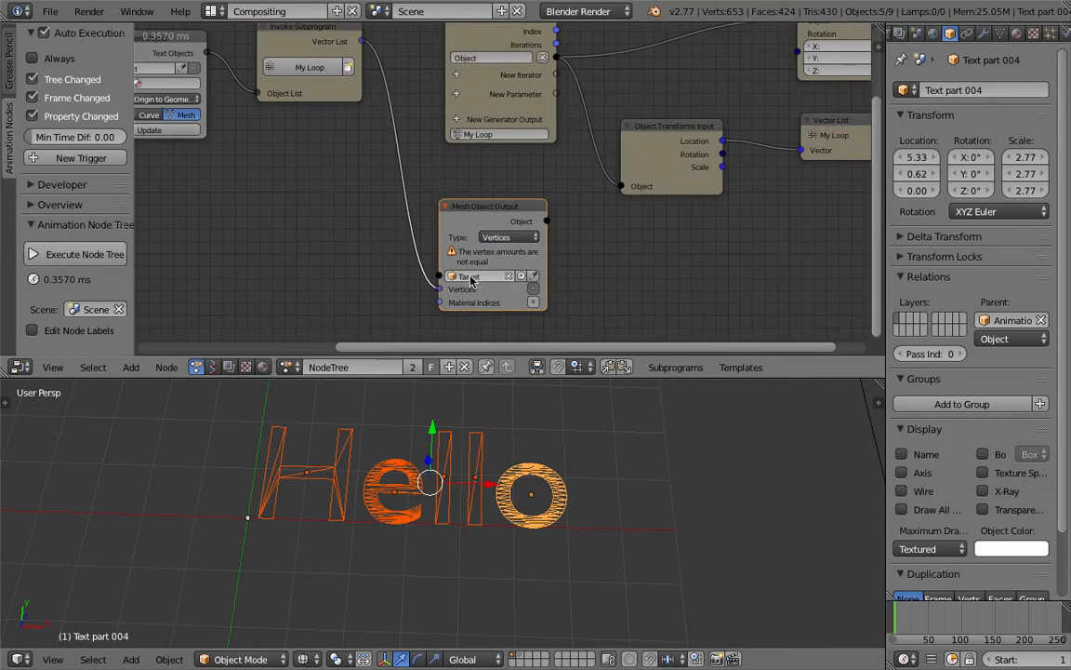
{"action": "scroll", "coordinate": [413, 260], "scroll_direction": "down", "scroll_amount": 3}
{"action": "mouse_move", "coordinate": [387, 248]}
{"action": "middle_mouse_down"}
{"action": "mouse_move", "coordinate": [413, 260]}
{"action": "mouse_move", "coordinate": [404, 237]}
{"action": "middle_mouse_up"}
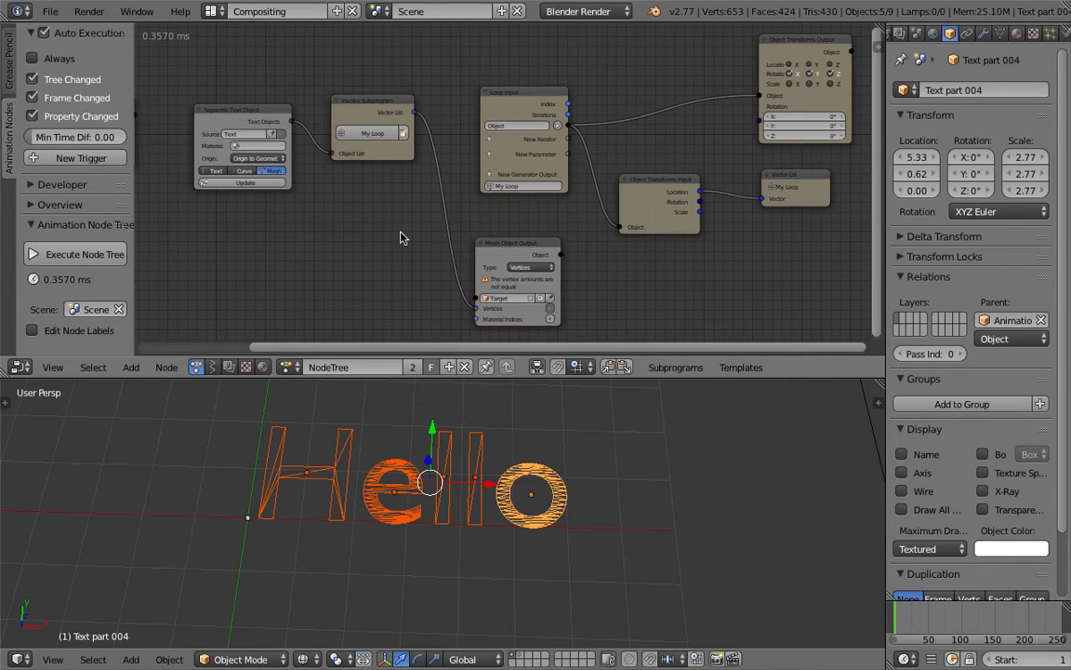
{"action": "middle_click_drag", "start_coordinate": [400, 238], "coordinate": [346, 219]}
{"action": "mouse_move", "coordinate": [497, 263]}
{"action": "left_mouse_down"}
{"action": "mouse_move", "coordinate": [525, 273]}
{"action": "mouse_move", "coordinate": [513, 260]}
{"action": "left_mouse_up"}
{"action": "scroll", "coordinate": [516, 257], "scroll_direction": "up", "scroll_amount": 3}
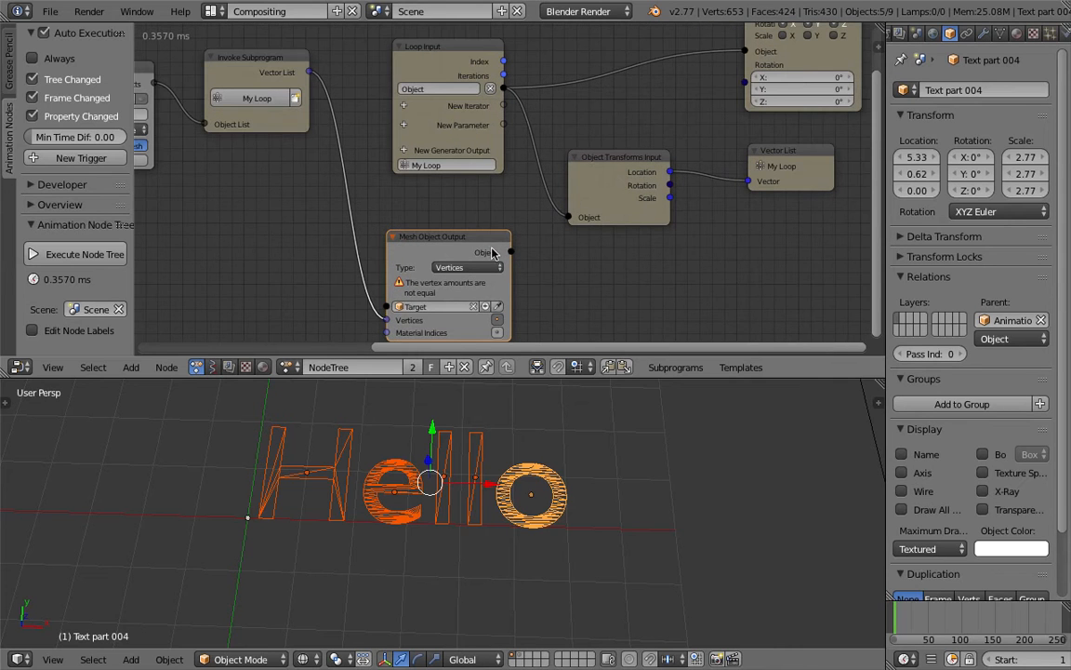
{"action": "left_click_drag", "start_coordinate": [467, 231], "coordinate": [463, 222]}
{"action": "scroll", "coordinate": [463, 222], "scroll_direction": "down", "scroll_amount": 1}
Step: Save the Blender file, and save it again with Save As
{"action": "left_click", "coordinate": [52, 12]}
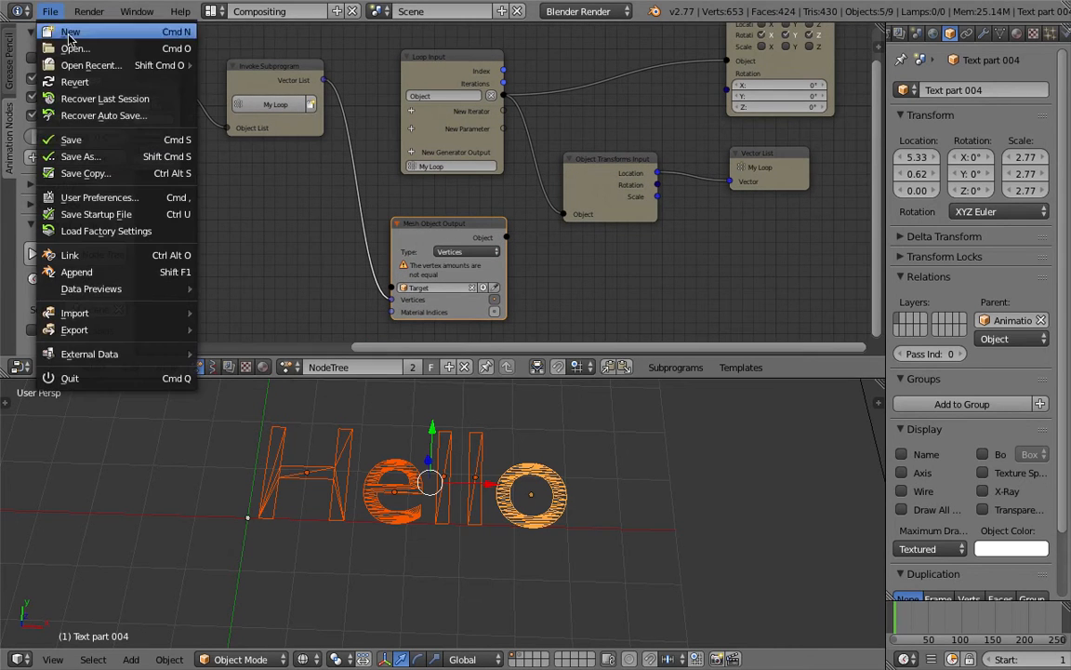
{"action": "left_click", "coordinate": [90, 142]}
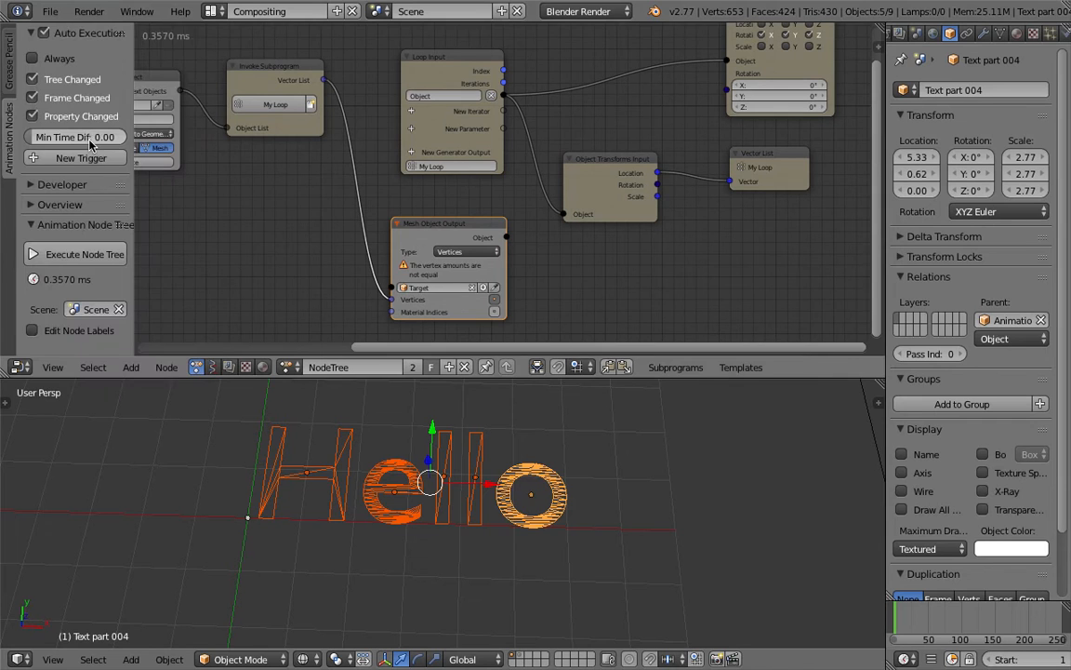
{"action": "left_click", "coordinate": [52, 12]}
{"action": "left_click", "coordinate": [112, 155]}
{"action": "left_click", "coordinate": [955, 77]}
{"action": "left_click", "coordinate": [972, 59]}
Step: Move the Loop Input node slightly up, widen the Mesh Object Output node, and deselect all nodes
{"action": "scroll", "coordinate": [528, 181], "scroll_direction": "down", "scroll_amount": 1}
{"action": "middle_click_drag", "start_coordinate": [530, 182], "coordinate": [545, 222]}
{"action": "left_click_drag", "start_coordinate": [482, 103], "coordinate": [498, 71]}
{"action": "scroll", "coordinate": [436, 113], "scroll_direction": "down", "scroll_amount": 1}
{"action": "middle_click_drag", "start_coordinate": [419, 113], "coordinate": [469, 107]}
{"action": "key", "text": "a"}
{"action": "key", "text": "a"}
{"action": "key", "text": "a"}
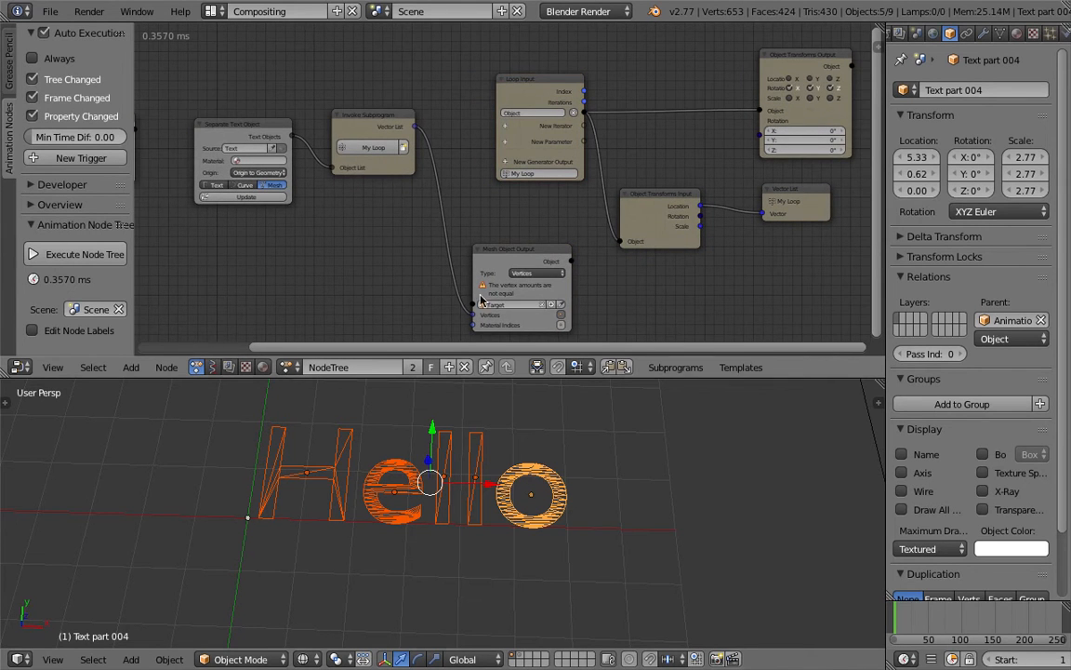
Step: Move the Object Transforms Output and Vector List nodes farther away from the Loop Input and Object Transforms Input nodes
{"action": "middle_click_drag", "start_coordinate": [510, 194], "coordinate": [392, 177]}
{"action": "middle_click_drag", "start_coordinate": [526, 147], "coordinate": [405, 198]}
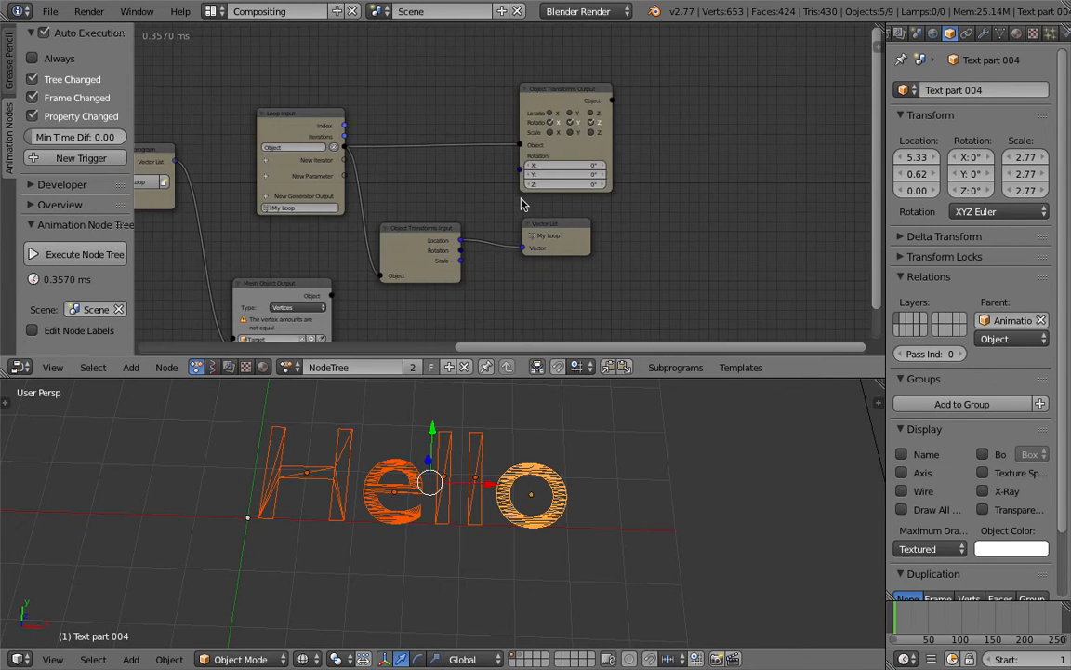
{"action": "left_click_drag", "start_coordinate": [592, 159], "coordinate": [703, 141]}
{"action": "left_click_drag", "start_coordinate": [546, 228], "coordinate": [666, 254]}
{"action": "left_click_drag", "start_coordinate": [421, 232], "coordinate": [441, 229]}
{"action": "left_click_drag", "start_coordinate": [657, 128], "coordinate": [708, 121]}
Step: Add a Debug Loop node above the Object Transforms Input node and connect Location to its Data input
{"action": "middle_click_drag", "start_coordinate": [547, 76], "coordinate": [543, 142]}
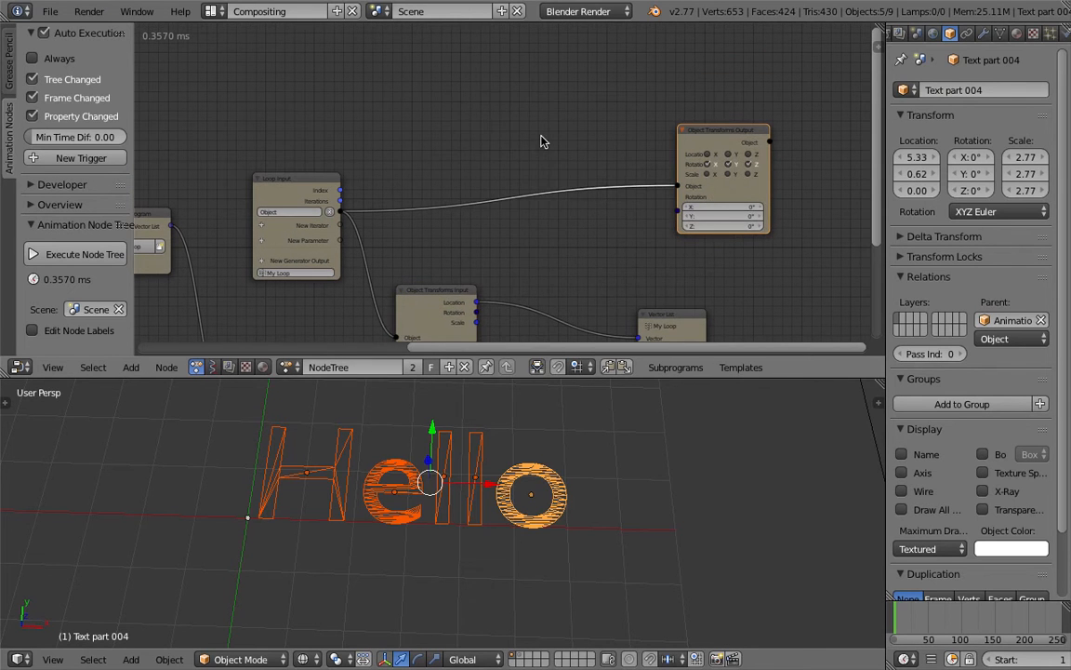
{"action": "key", "text": "shift+a"}
{"action": "left_click", "coordinate": [542, 139]}
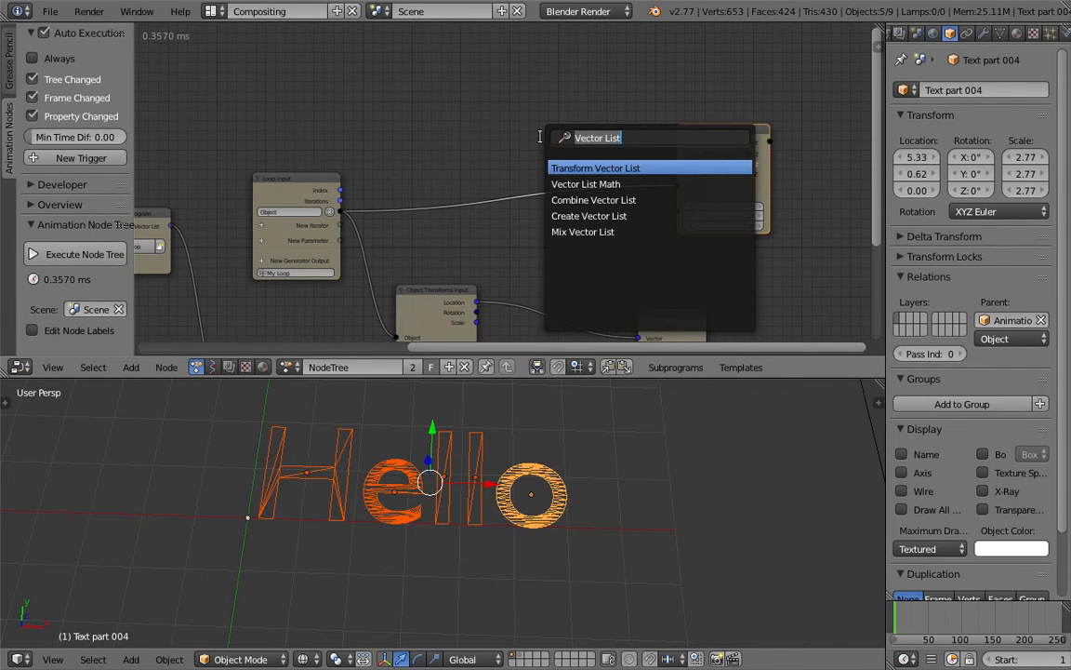
{"action": "type", "text": "debug lo"}
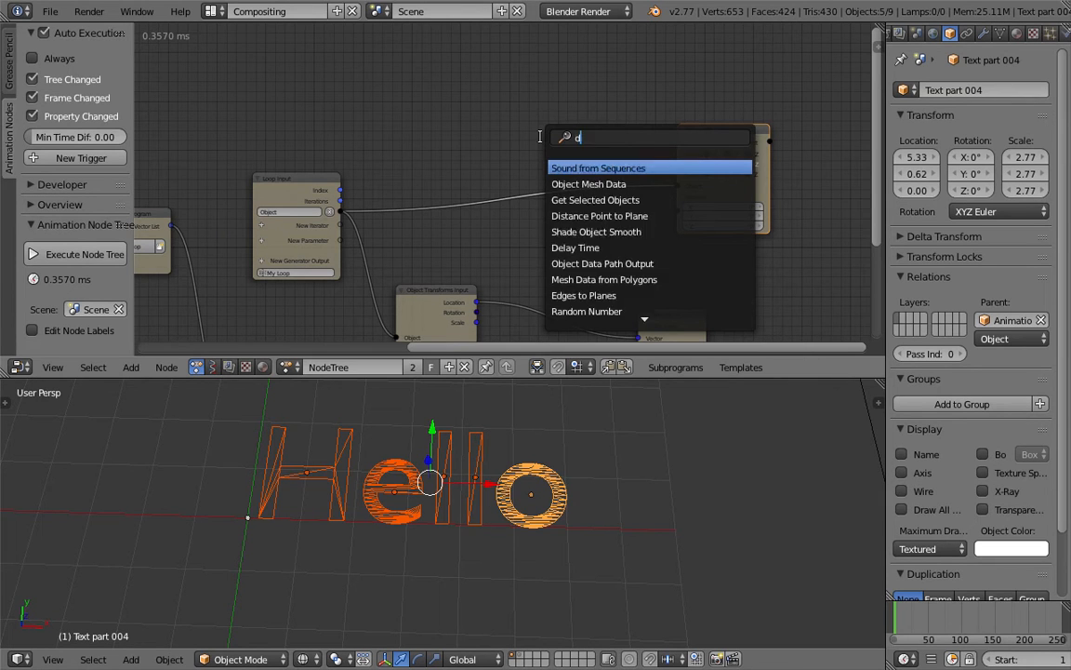
{"action": "key", "text": "Return"}
{"action": "left_click", "coordinate": [547, 112]}
{"action": "middle_click_drag", "start_coordinate": [492, 160], "coordinate": [480, 124]}
{"action": "left_click_drag", "start_coordinate": [465, 267], "coordinate": [537, 105]}
Step: Show the Debug Loop text in a text editor area beside the 3D view and move the timeline to frame 46
{"action": "left_click", "coordinate": [603, 95]}
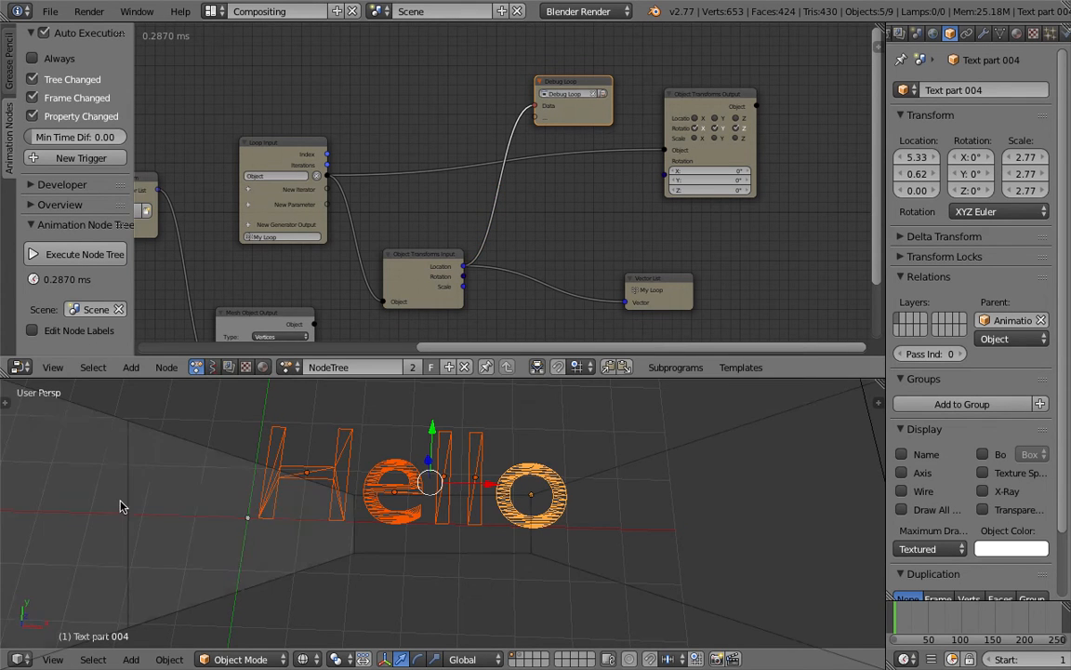
{"action": "left_click", "coordinate": [135, 510]}
{"action": "left_click_drag", "start_coordinate": [110, 494], "coordinate": [251, 512]}
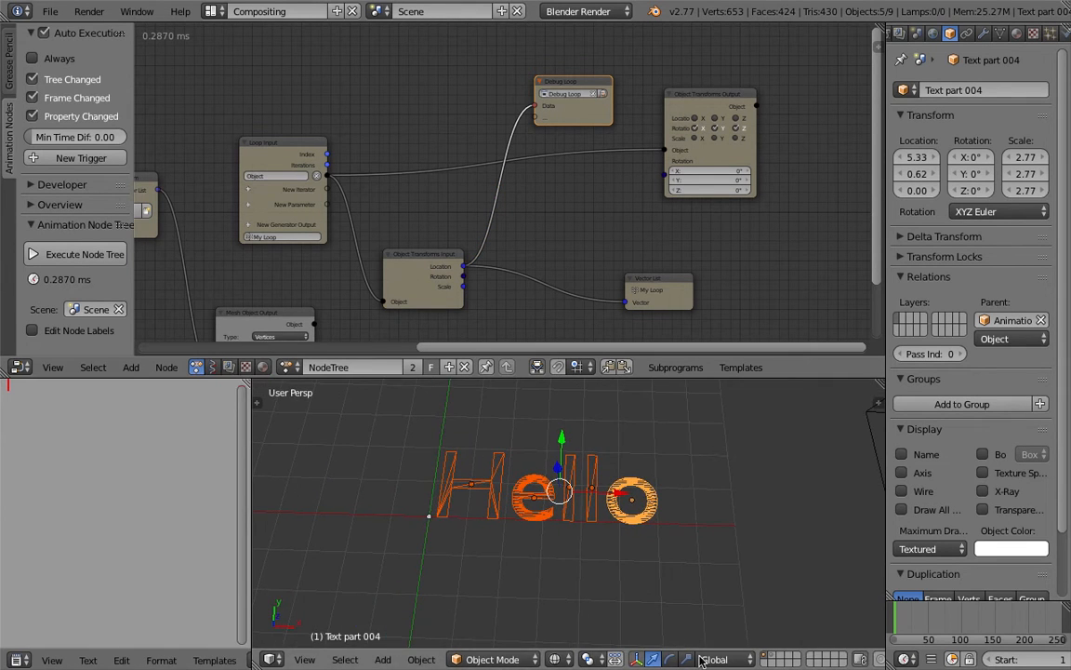
{"action": "left_click_drag", "start_coordinate": [921, 625], "coordinate": [925, 625]}
{"action": "middle_click_drag", "start_coordinate": [578, 545], "coordinate": [588, 546]}
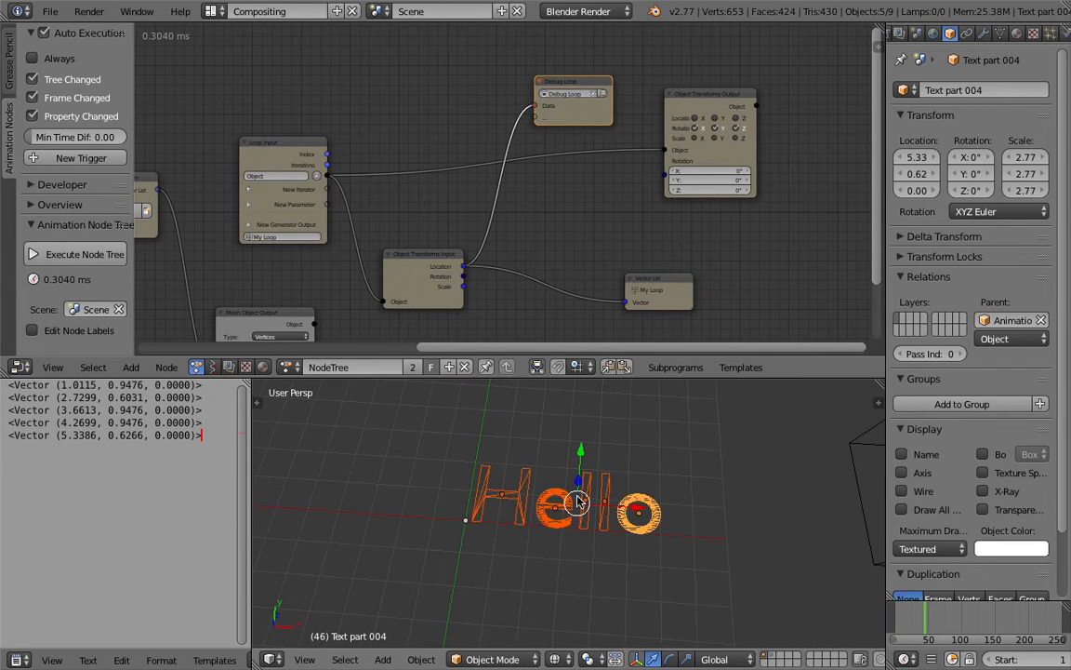
Step: Turn the Always auto-execution option on and back off
{"action": "scroll", "coordinate": [505, 282], "scroll_direction": "down", "scroll_amount": 1}
{"action": "middle_click_drag", "start_coordinate": [472, 274], "coordinate": [490, 239]}
{"action": "left_click", "coordinate": [61, 58]}
{"action": "scroll", "coordinate": [307, 200], "scroll_direction": "up", "scroll_amount": 2}
{"action": "scroll", "coordinate": [279, 219], "scroll_direction": "down", "scroll_amount": 1, "text": "shift"}
{"action": "left_click", "coordinate": [46, 57]}
{"action": "middle_click_drag", "start_coordinate": [296, 280], "coordinate": [367, 223]}
{"action": "scroll", "coordinate": [391, 276], "scroll_direction": "up", "scroll_amount": 3}
{"action": "scroll", "coordinate": [367, 226], "scroll_direction": "up", "scroll_amount": 1}
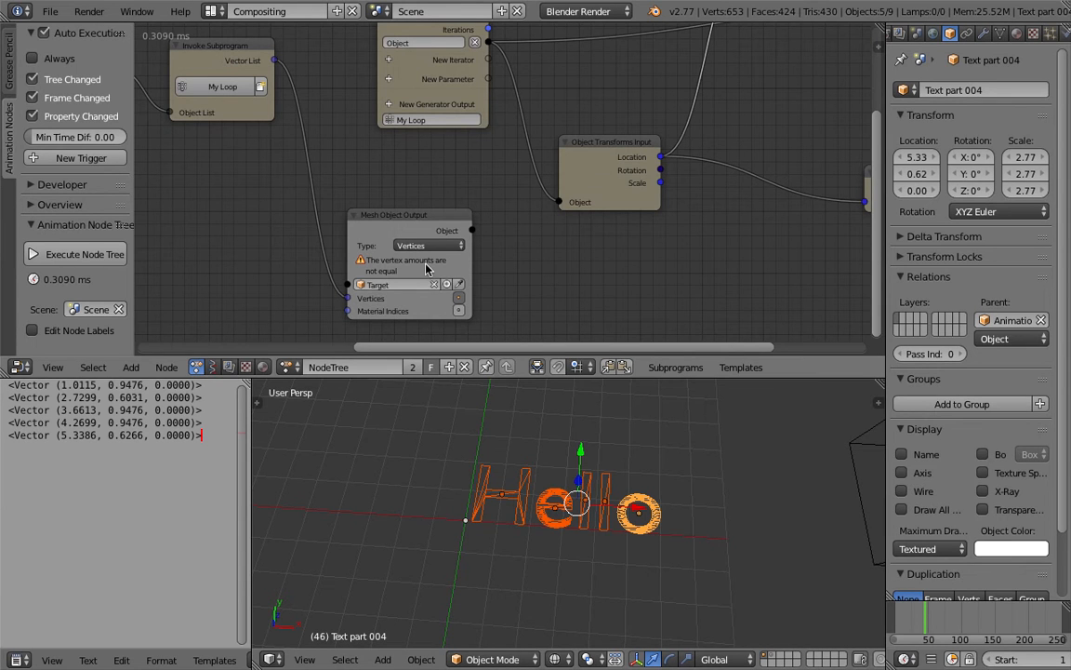
Step: Select the letter H, split the properties area, and show an enlarged Outliner in the upper part
{"action": "right_click", "coordinate": [530, 472]}
{"action": "left_click_drag", "start_coordinate": [1067, 28], "coordinate": [1042, 200]}
{"action": "left_click", "coordinate": [903, 37]}
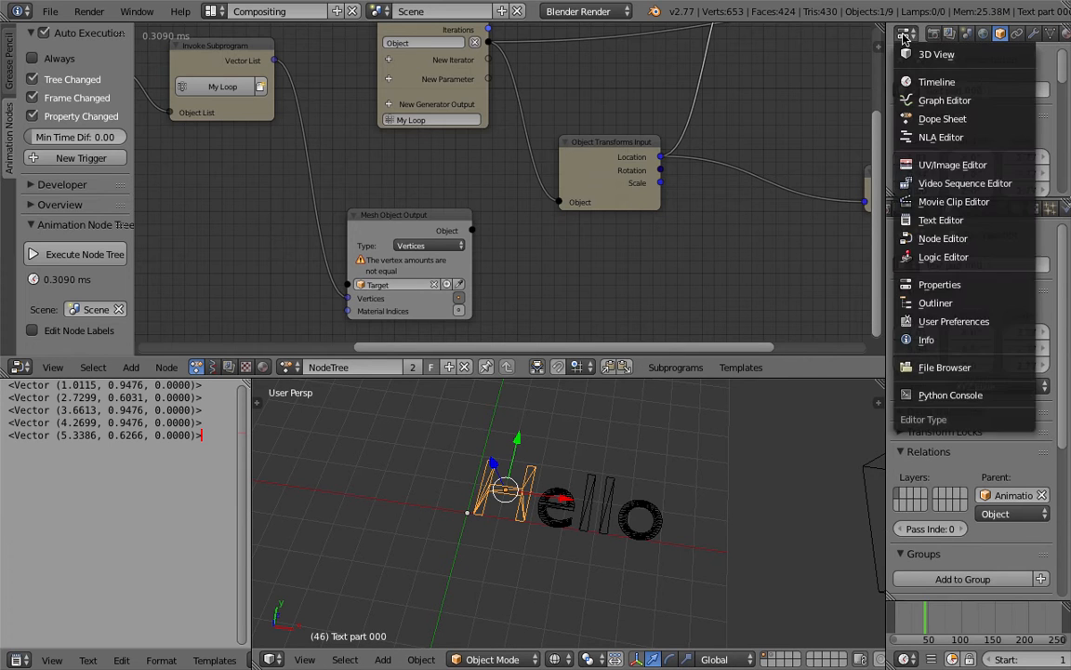
{"action": "left_click", "coordinate": [930, 303]}
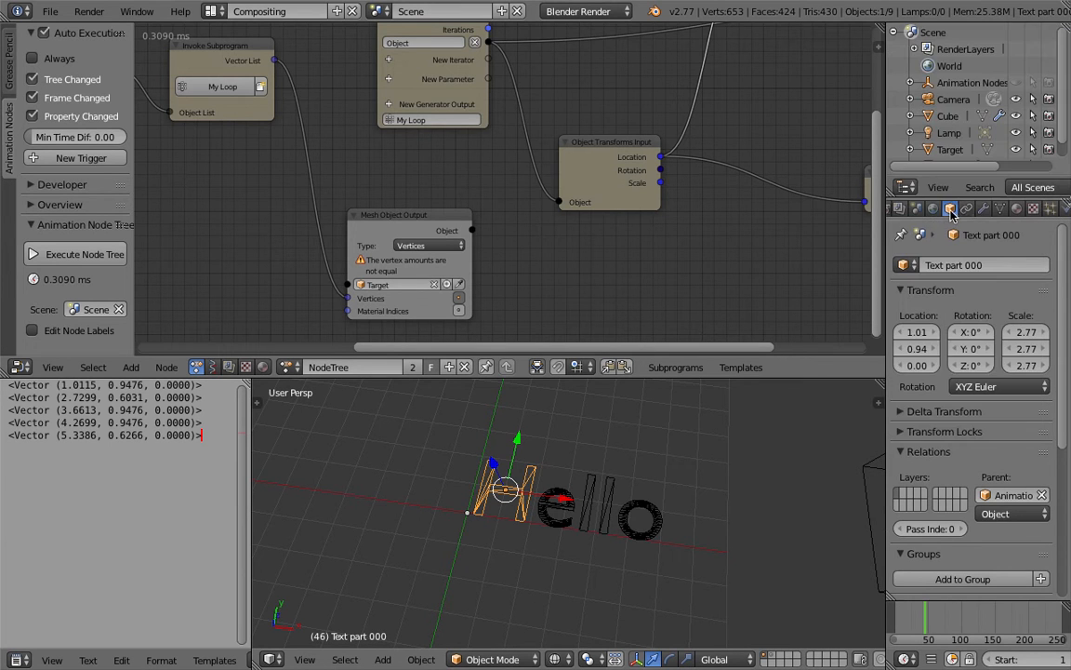
{"action": "left_click_drag", "start_coordinate": [972, 177], "coordinate": [975, 227]}
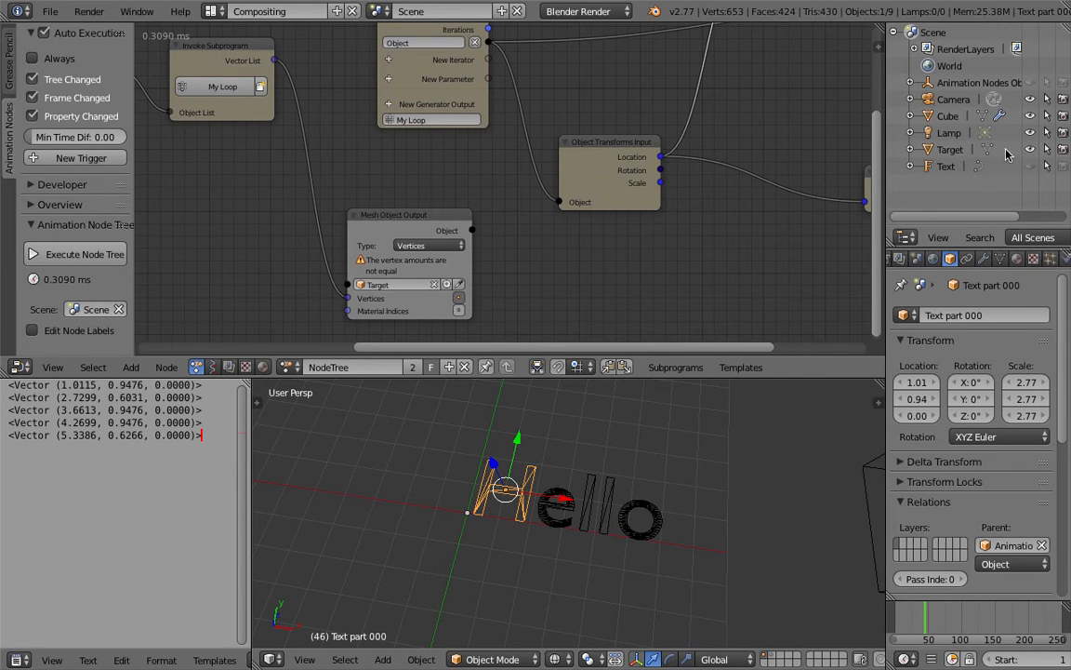
Step: Turn the use of Vertices in the Mesh Object Output node off and back on
{"action": "middle_click_drag", "start_coordinate": [424, 255], "coordinate": [436, 250]}
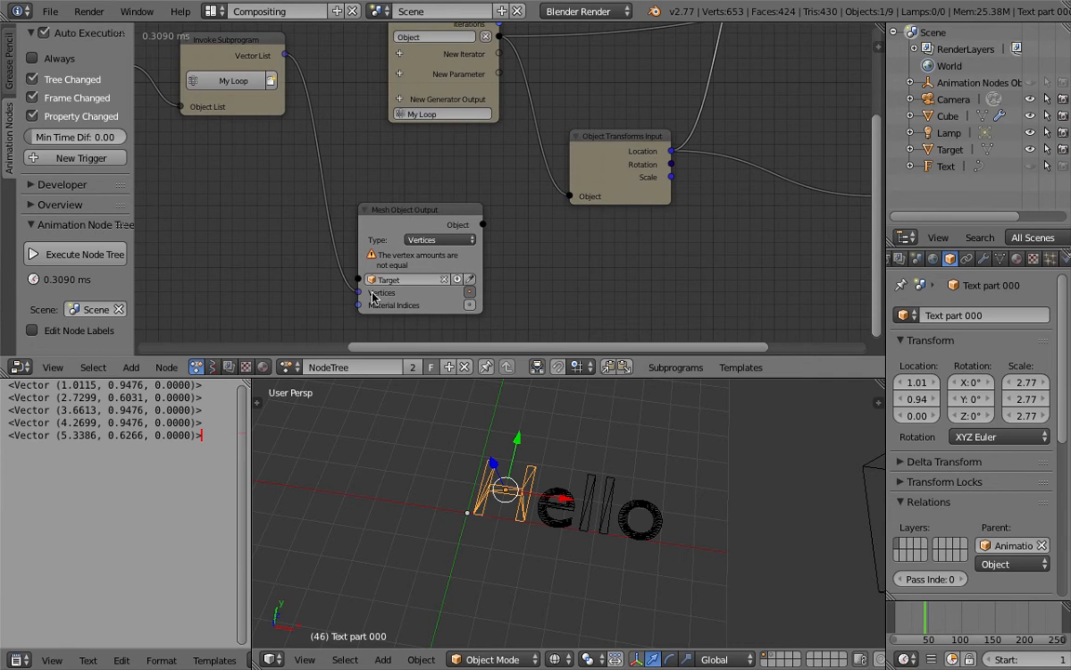
{"action": "left_click", "coordinate": [469, 292]}
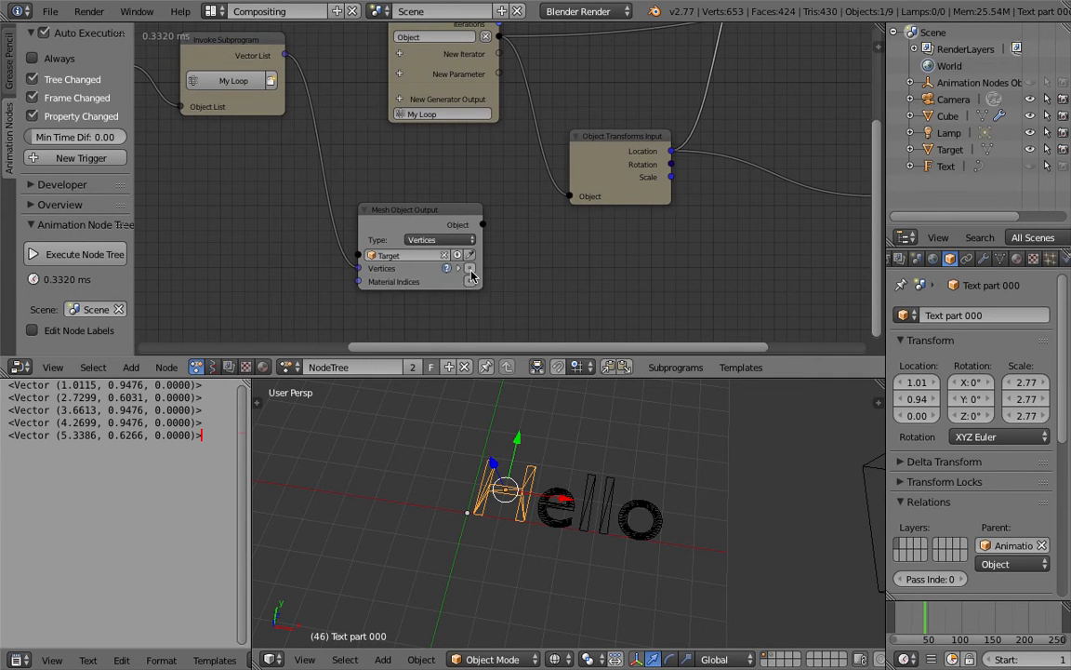
{"action": "left_click", "coordinate": [469, 269]}
Step: Shift the Separate Text Object and Invoke Subprogram nodes slightly, and remove the link into the Mesh Object Output node's Vertices input
{"action": "scroll", "coordinate": [467, 253], "scroll_direction": "down", "scroll_amount": 2}
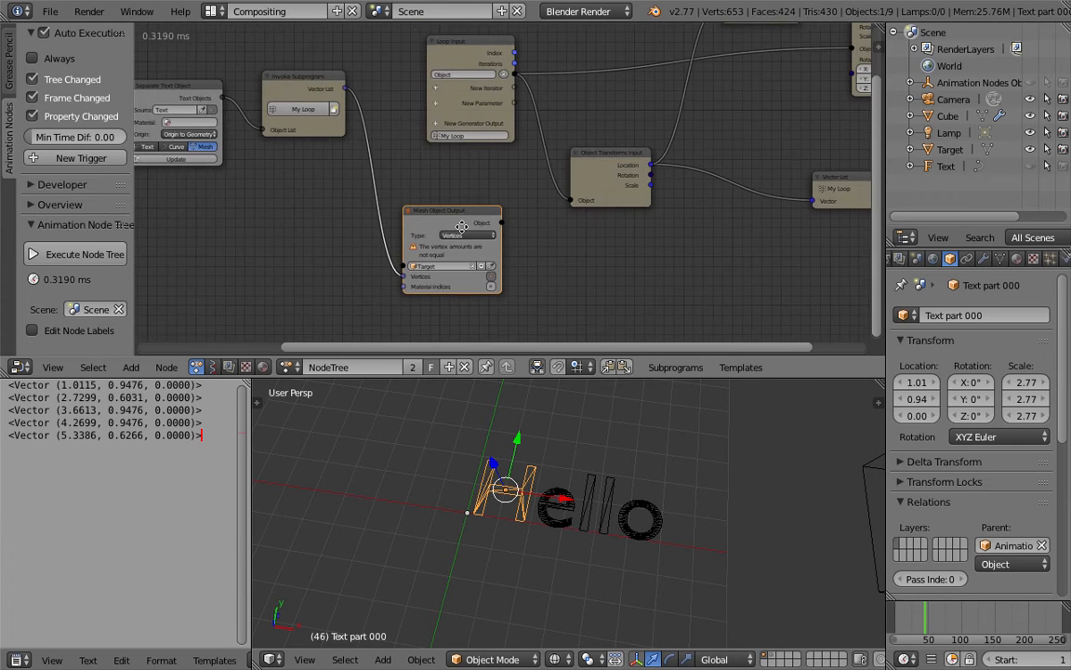
{"action": "left_click", "coordinate": [474, 238]}
{"action": "middle_click_drag", "start_coordinate": [385, 163], "coordinate": [517, 167]}
{"action": "left_click_drag", "start_coordinate": [333, 103], "coordinate": [328, 98]}
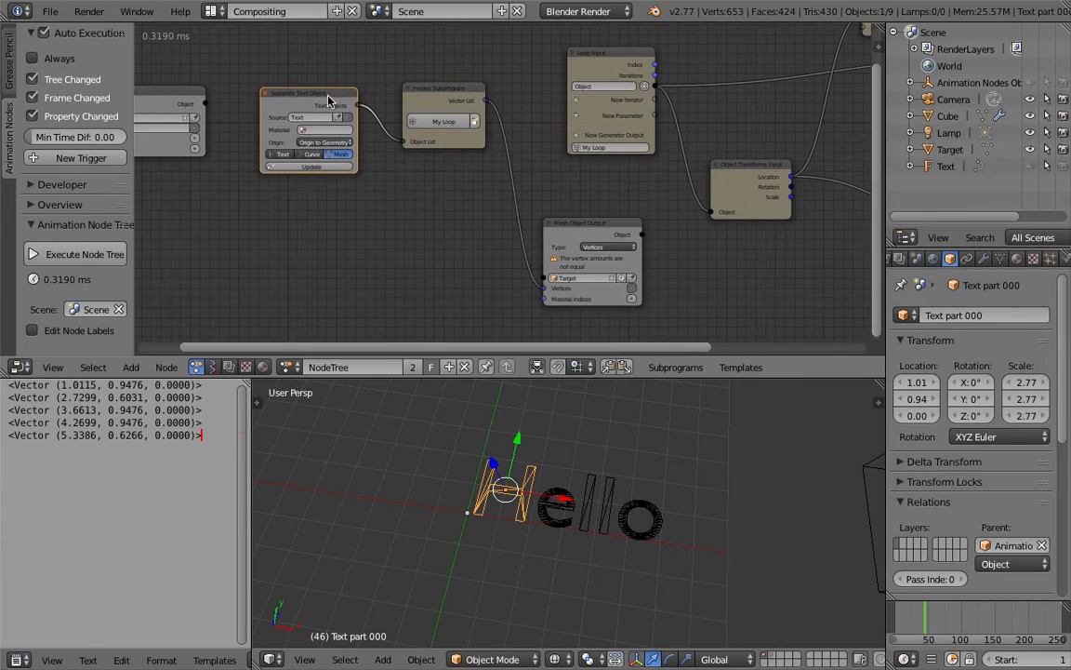
{"action": "scroll", "coordinate": [435, 97], "scroll_direction": "up", "scroll_amount": 1}
{"action": "left_click_drag", "start_coordinate": [447, 91], "coordinate": [429, 96]}
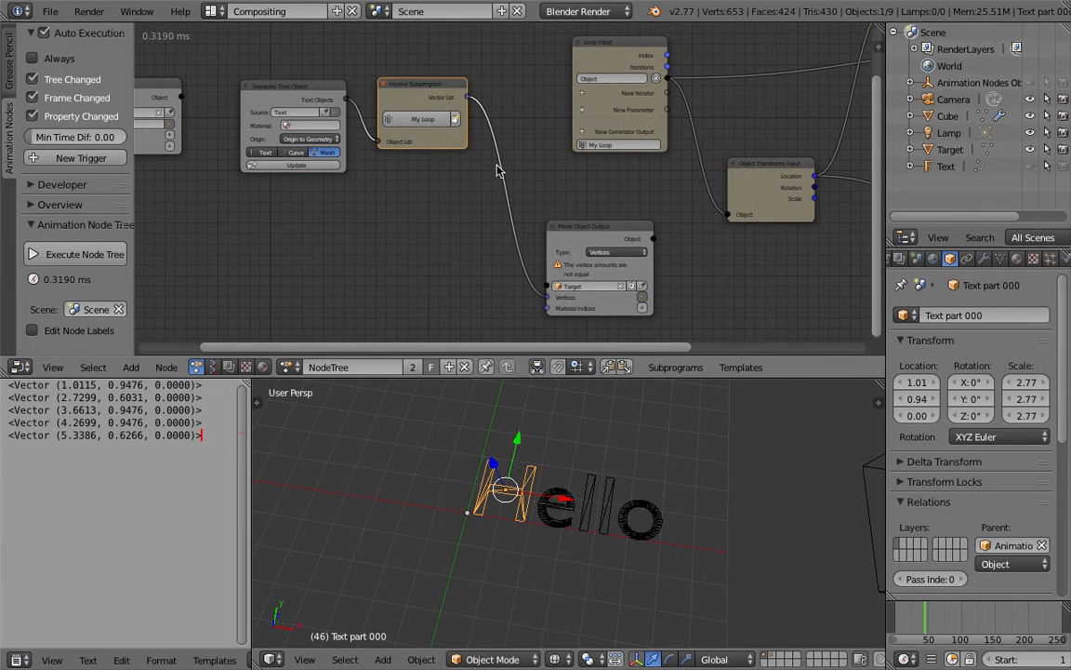
{"action": "left_click_drag", "start_coordinate": [481, 217], "coordinate": [480, 220], "text": "ctrl"}
{"action": "scroll", "coordinate": [493, 200], "scroll_direction": "down", "scroll_amount": 2}
{"action": "middle_click_drag", "start_coordinate": [500, 191], "coordinate": [256, 172]}
{"action": "scroll", "coordinate": [444, 184], "scroll_direction": "up", "scroll_amount": 3}
{"action": "middle_click_drag", "start_coordinate": [452, 184], "coordinate": [431, 184]}
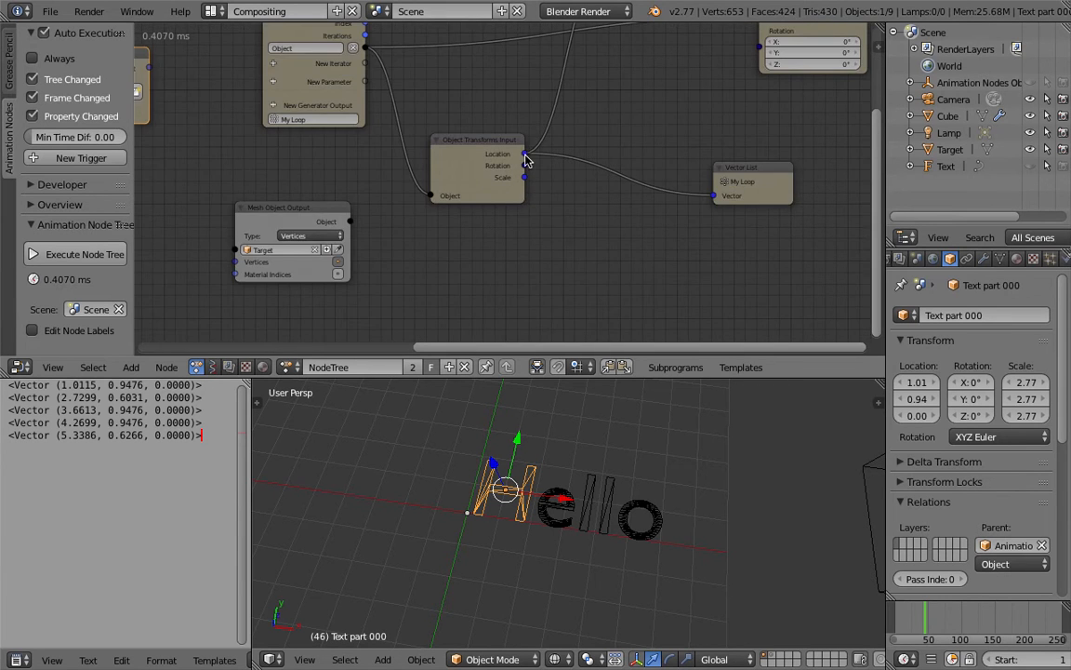
Step: Delete the Object Transforms Input and Vector List nodes of My Loop
{"action": "scroll", "coordinate": [520, 161], "scroll_direction": "down", "scroll_amount": 3}
{"action": "middle_click_drag", "start_coordinate": [502, 165], "coordinate": [539, 206]}
{"action": "left_click", "coordinate": [536, 200]}
{"action": "key", "text": "x"}
{"action": "left_click", "coordinate": [738, 223]}
{"action": "key", "text": "x"}
Step: Delete the Debug Loop node and move the Object Transforms Output node closer to the Loop Input node
{"action": "middle_click_drag", "start_coordinate": [615, 212], "coordinate": [630, 239]}
{"action": "left_click_drag", "start_coordinate": [678, 90], "coordinate": [584, 93]}
{"action": "left_click_drag", "start_coordinate": [785, 72], "coordinate": [712, 74]}
{"action": "middle_click_drag", "start_coordinate": [422, 123], "coordinate": [426, 145]}
{"action": "left_click_drag", "start_coordinate": [427, 144], "coordinate": [448, 83]}
{"action": "left_click_drag", "start_coordinate": [583, 88], "coordinate": [583, 58]}
{"action": "key", "text": "x"}
{"action": "left_click_drag", "start_coordinate": [714, 97], "coordinate": [588, 92]}
{"action": "middle_click_drag", "start_coordinate": [377, 154], "coordinate": [470, 137]}
{"action": "scroll", "coordinate": [410, 190], "scroll_direction": "down", "scroll_amount": 1}
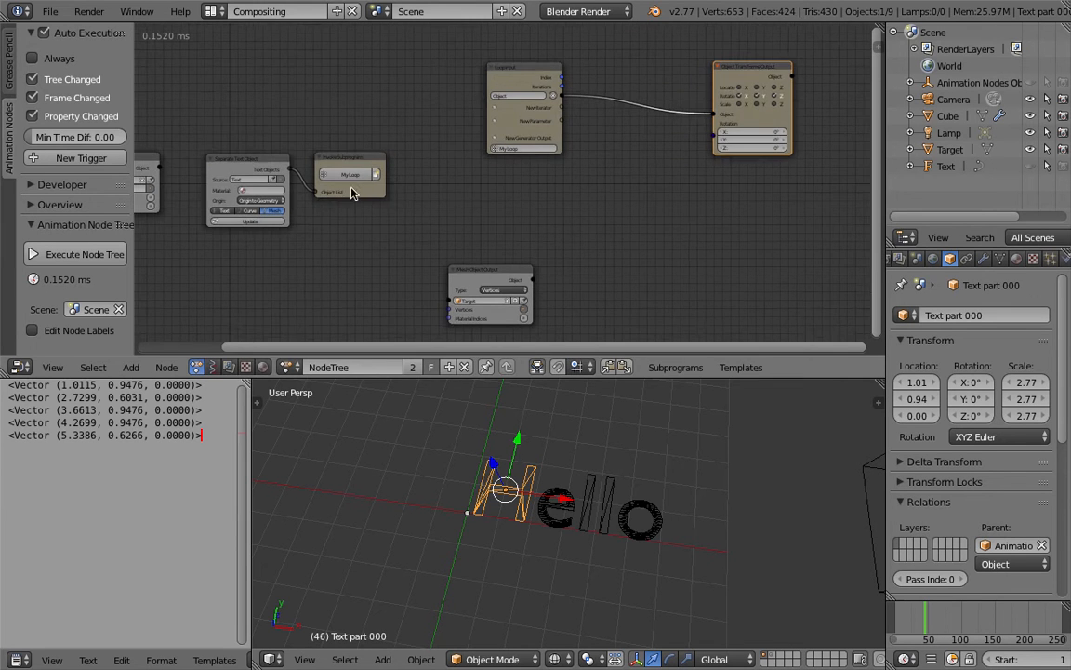
Step: Move the My Loop Invoke Subprogram node up and create a second loop through the Text Objects output of Separate Text Object
{"action": "middle_click_drag", "start_coordinate": [396, 193], "coordinate": [453, 155]}
{"action": "left_click_drag", "start_coordinate": [414, 119], "coordinate": [423, 97]}
{"action": "scroll", "coordinate": [450, 123], "scroll_direction": "up", "scroll_amount": 1}
{"action": "left_click_drag", "start_coordinate": [550, 246], "coordinate": [592, 263]}
{"action": "middle_click_drag", "start_coordinate": [441, 192], "coordinate": [464, 225]}
{"action": "scroll", "coordinate": [350, 178], "scroll_direction": "up", "scroll_amount": 1}
{"action": "left_click", "coordinate": [293, 144]}
{"action": "key", "text": "w"}
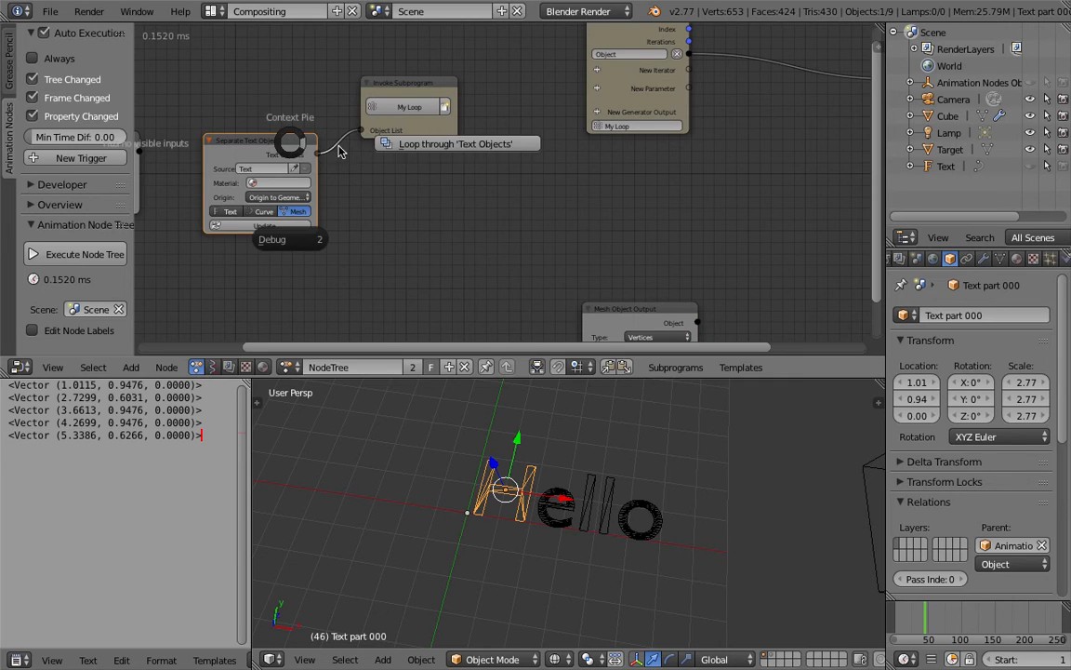
{"action": "left_click", "coordinate": [404, 146]}
{"action": "left_click", "coordinate": [654, 175]}
Step: Reposition the new Invoke Subprogram and Loop Input nodes and rename the new loop to Centers
{"action": "left_click_drag", "start_coordinate": [389, 141], "coordinate": [400, 168]}
{"action": "middle_click_drag", "start_coordinate": [532, 195], "coordinate": [475, 177]}
{"action": "scroll", "coordinate": [493, 171], "scroll_direction": "up", "scroll_amount": 1}
{"action": "left_click_drag", "start_coordinate": [515, 163], "coordinate": [547, 156]}
{"action": "left_click", "coordinate": [572, 278]}
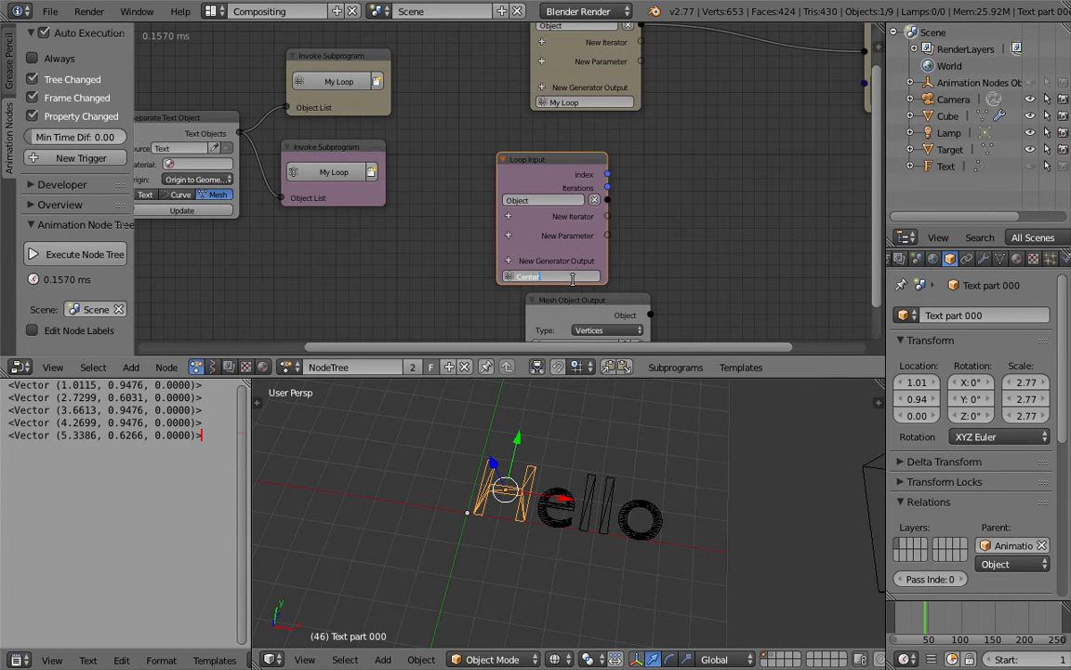
{"action": "key", "text": "Return"}
{"action": "key", "text": "ctrl+s"}
Step: Add a Vector List generator output to the Centers loop and place its node beyond the Loop Input node with space between them
{"action": "middle_click_drag", "start_coordinate": [475, 234], "coordinate": [339, 226]}
{"action": "left_click", "coordinate": [490, 222]}
{"action": "scroll", "coordinate": [346, 227], "scroll_direction": "down", "scroll_amount": 1}
{"action": "key", "text": "ctrl+a"}
{"action": "type", "text": "vec"}
{"action": "key", "text": "Return"}
{"action": "left_click", "coordinate": [667, 219]}
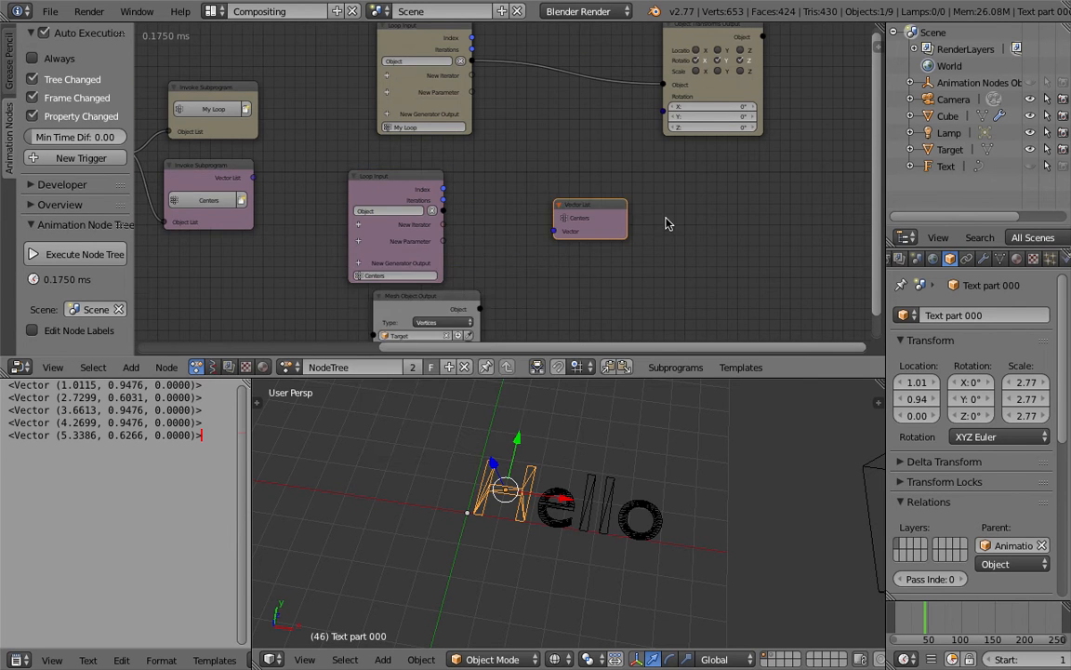
{"action": "scroll", "coordinate": [651, 218], "scroll_direction": "up", "scroll_amount": 2}
{"action": "left_click_drag", "start_coordinate": [597, 212], "coordinate": [657, 208]}
{"action": "scroll", "coordinate": [528, 205], "scroll_direction": "up", "scroll_amount": 1}
Step: Add an Object Transforms Input node to the Centers loop, connecting Object to its input and its Location to Vector List
{"action": "key", "text": "shift+a"}
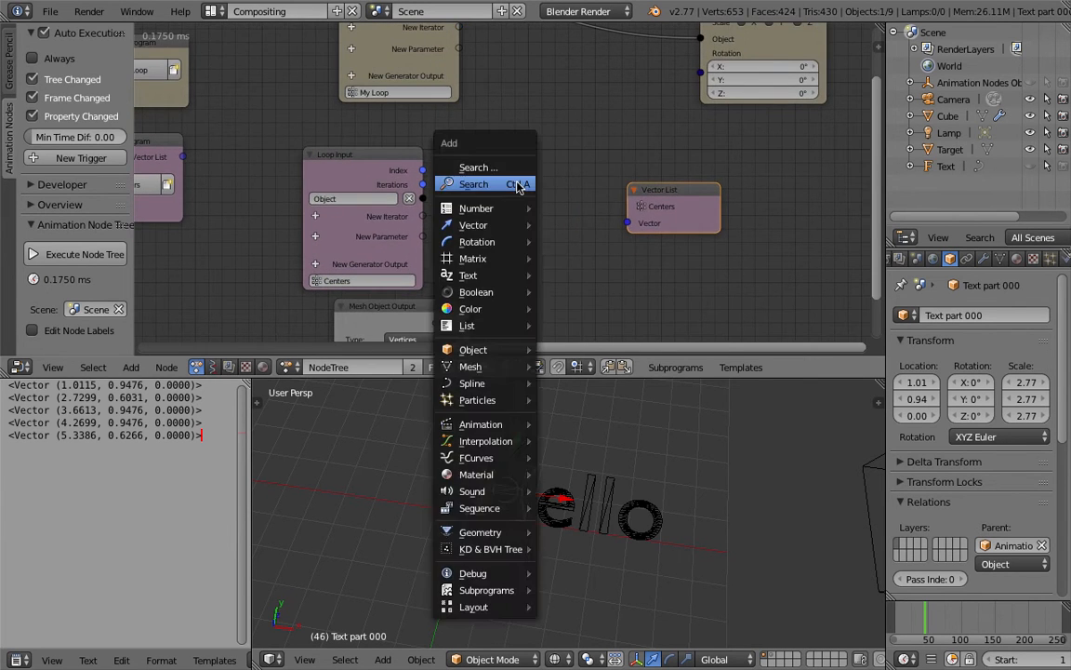
{"action": "left_click", "coordinate": [514, 181]}
{"action": "type", "text": "object tra"}
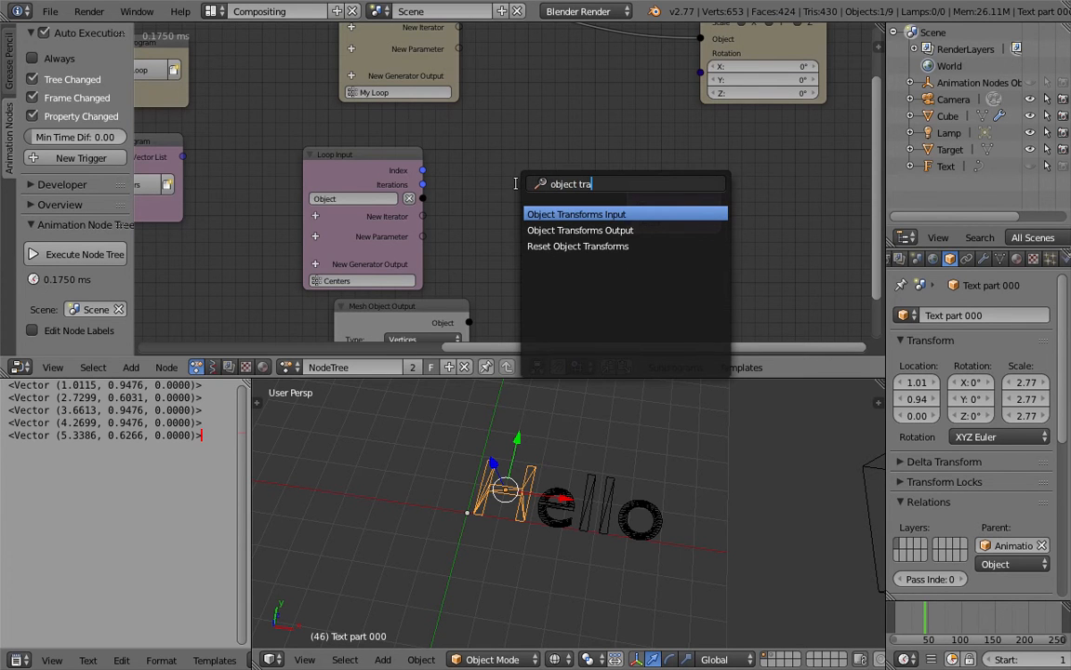
{"action": "key", "text": "Return"}
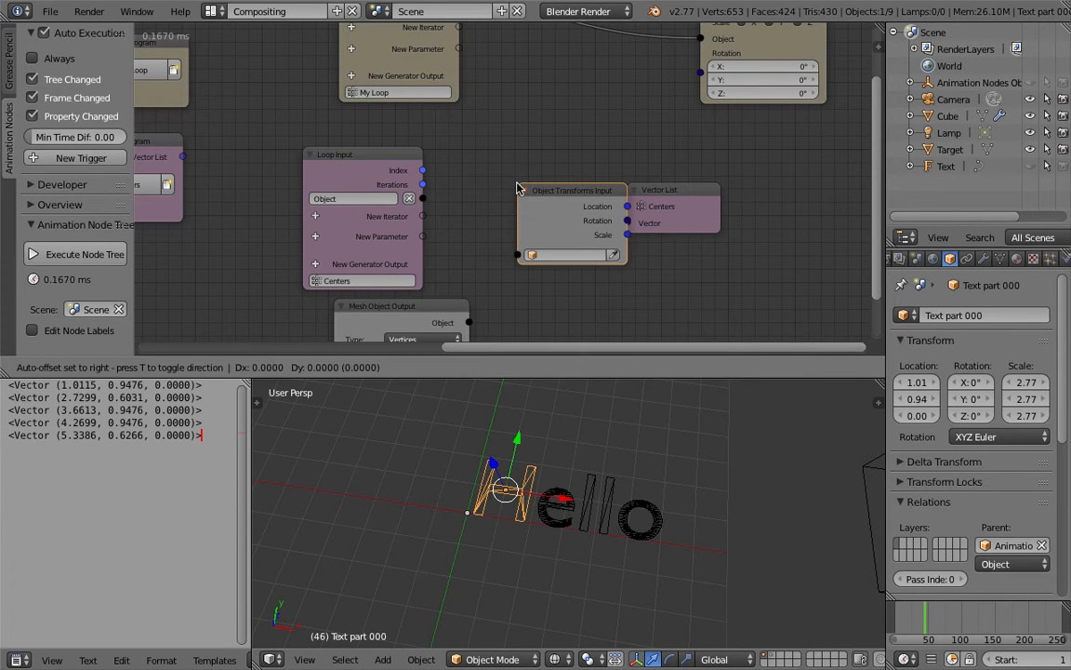
{"action": "left_click", "coordinate": [474, 186]}
{"action": "left_click_drag", "start_coordinate": [422, 198], "coordinate": [474, 253]}
{"action": "left_click_drag", "start_coordinate": [589, 206], "coordinate": [630, 223]}
Step: Save the project over AN_TextFX_Advanced1.blend
{"action": "scroll", "coordinate": [359, 204], "scroll_direction": "down", "scroll_amount": 1}
{"action": "middle_click_drag", "start_coordinate": [359, 205], "coordinate": [480, 174]}
{"action": "key", "text": "ctrl+s"}
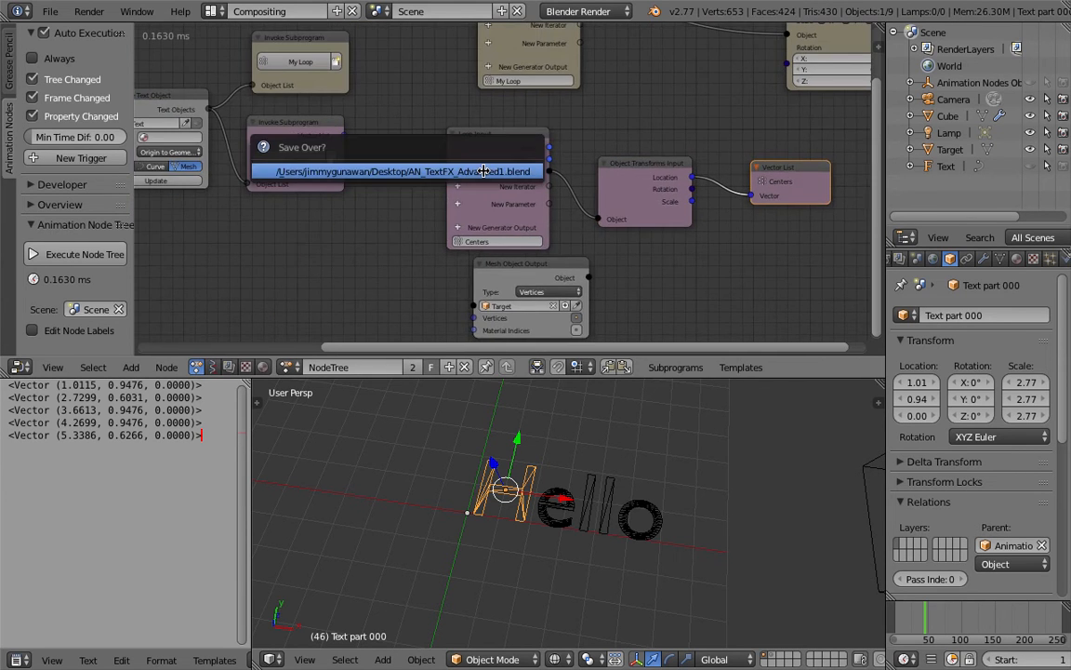
{"action": "left_click", "coordinate": [483, 172]}
Step: Connect the Vector List output of the Centers subprogram to the Mesh Object Output node's Vertices input, keeping the Vertices type
{"action": "scroll", "coordinate": [406, 176], "scroll_direction": "down", "scroll_amount": 2}
{"action": "middle_click_drag", "start_coordinate": [403, 183], "coordinate": [406, 160]}
{"action": "left_click_drag", "start_coordinate": [373, 121], "coordinate": [486, 277]}
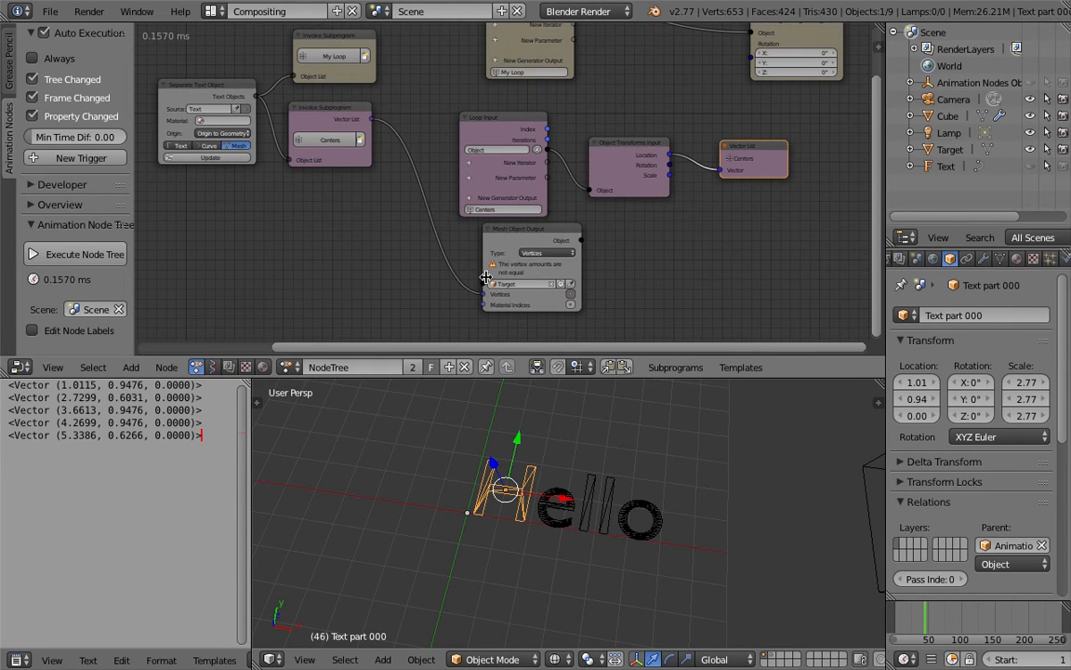
{"action": "scroll", "coordinate": [488, 282], "scroll_direction": "up", "scroll_amount": 1}
{"action": "scroll", "coordinate": [503, 279], "scroll_direction": "down", "scroll_amount": 1}
{"action": "left_click", "coordinate": [537, 260]}
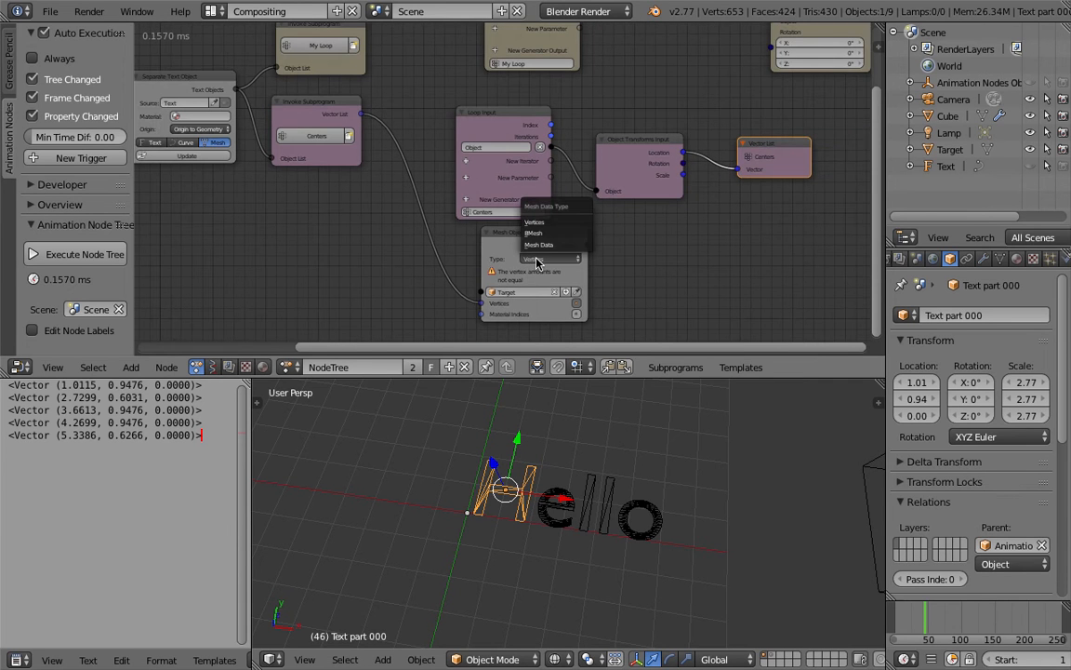
{"action": "left_click", "coordinate": [536, 262]}
{"action": "middle_click_drag", "start_coordinate": [510, 272], "coordinate": [518, 240]}
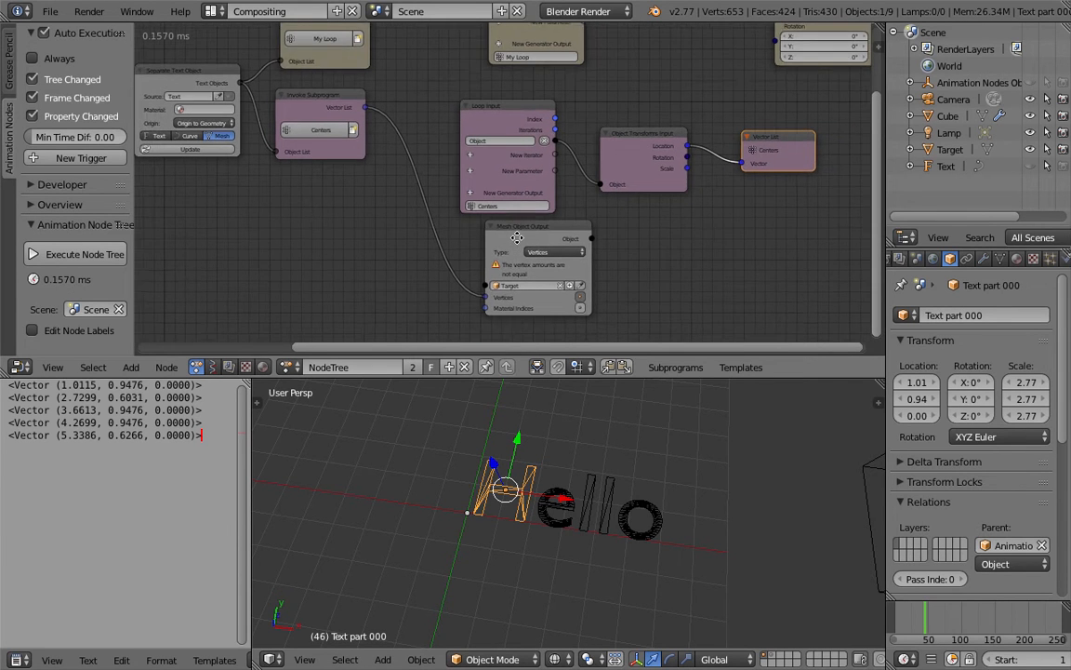
Step: Rearrange the Mesh Object Output node and the Centers loop's Loop Input, Object Transforms Input and Vector List nodes
{"action": "scroll", "coordinate": [518, 240], "scroll_direction": "up", "scroll_amount": 1}
{"action": "left_click_drag", "start_coordinate": [552, 202], "coordinate": [489, 213]}
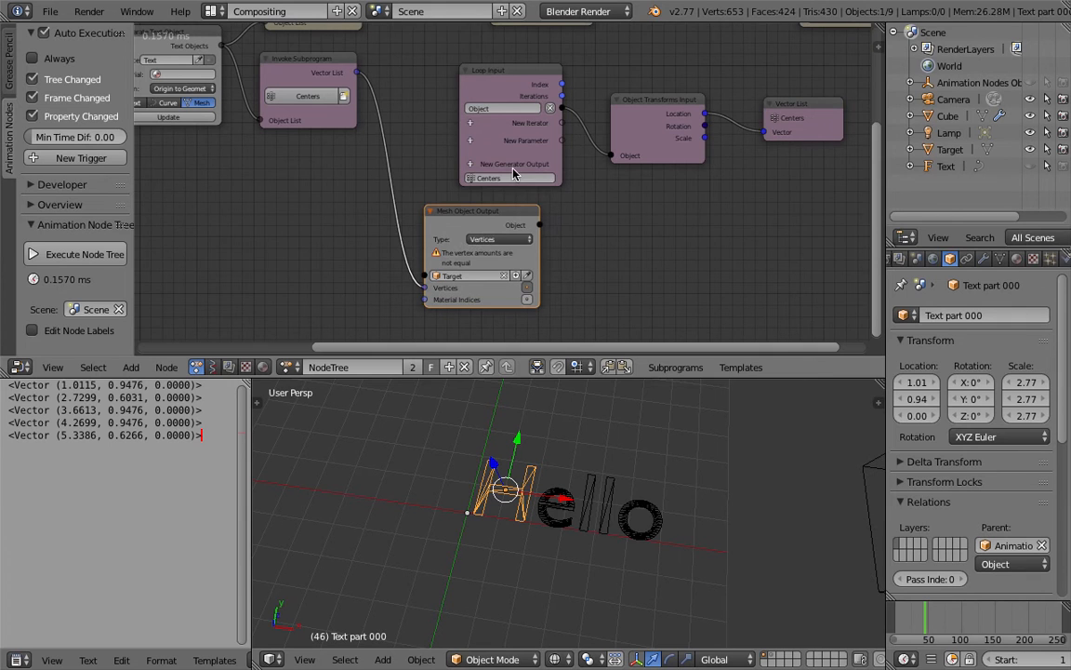
{"action": "left_click_drag", "start_coordinate": [524, 72], "coordinate": [545, 58]}
{"action": "middle_click_drag", "start_coordinate": [639, 98], "coordinate": [644, 160]}
{"action": "left_click", "coordinate": [631, 132]}
{"action": "left_click_drag", "start_coordinate": [811, 155], "coordinate": [811, 139]}
Step: Set the Mesh Object Output node's type to Mesh Data and shift the node slightly
{"action": "middle_click_drag", "start_coordinate": [480, 273], "coordinate": [524, 191]}
{"action": "scroll", "coordinate": [523, 251], "scroll_direction": "up", "scroll_amount": 1}
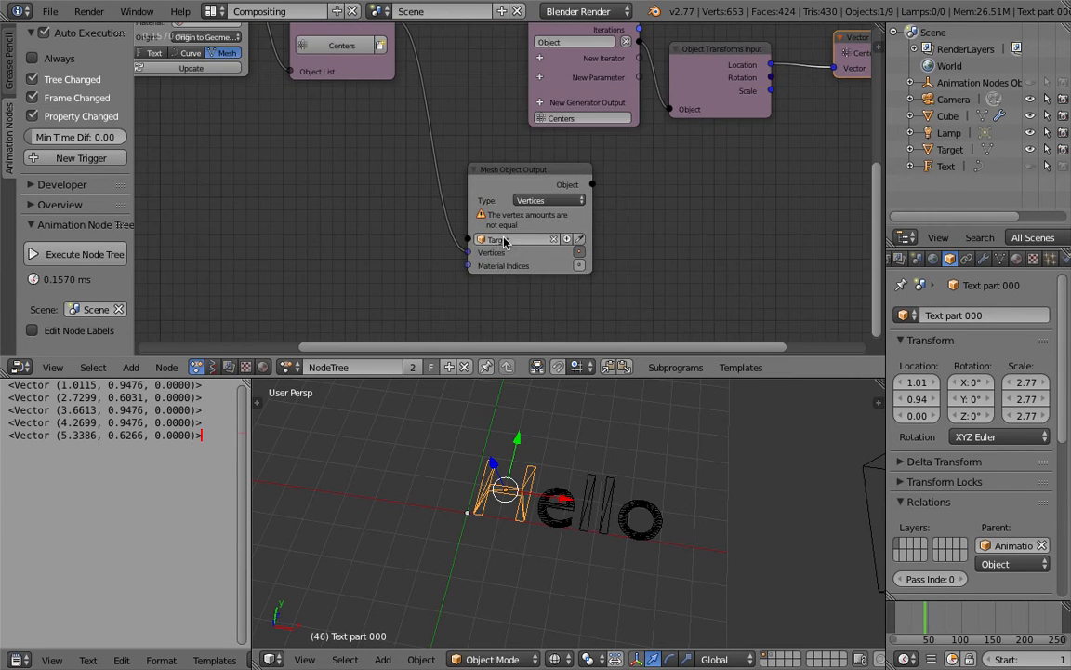
{"action": "left_click", "coordinate": [569, 202]}
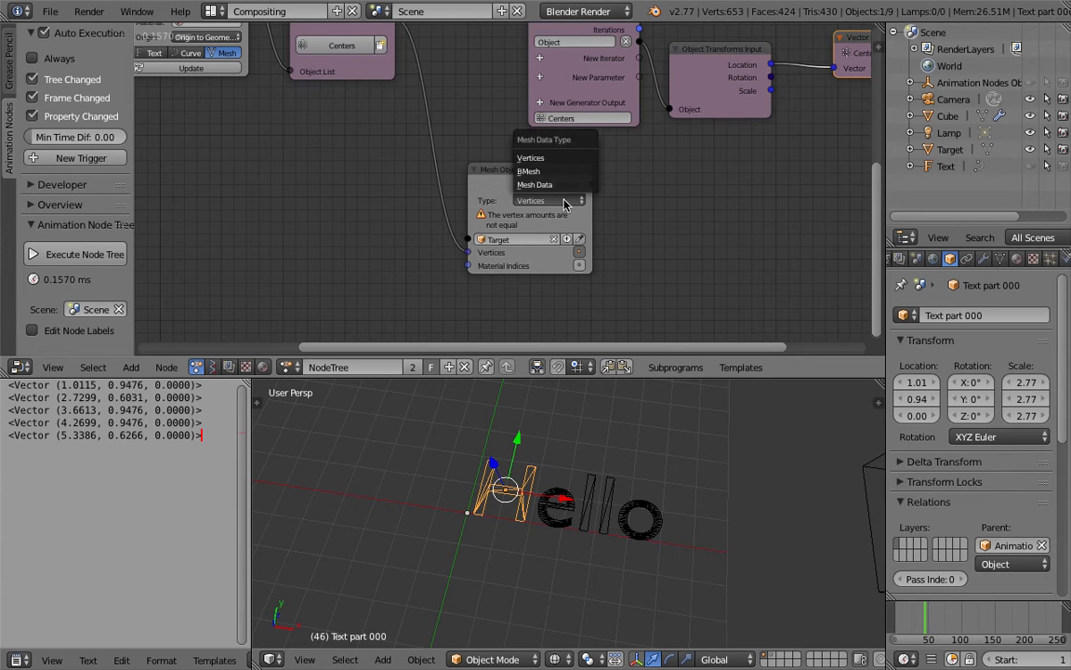
{"action": "left_click", "coordinate": [552, 186]}
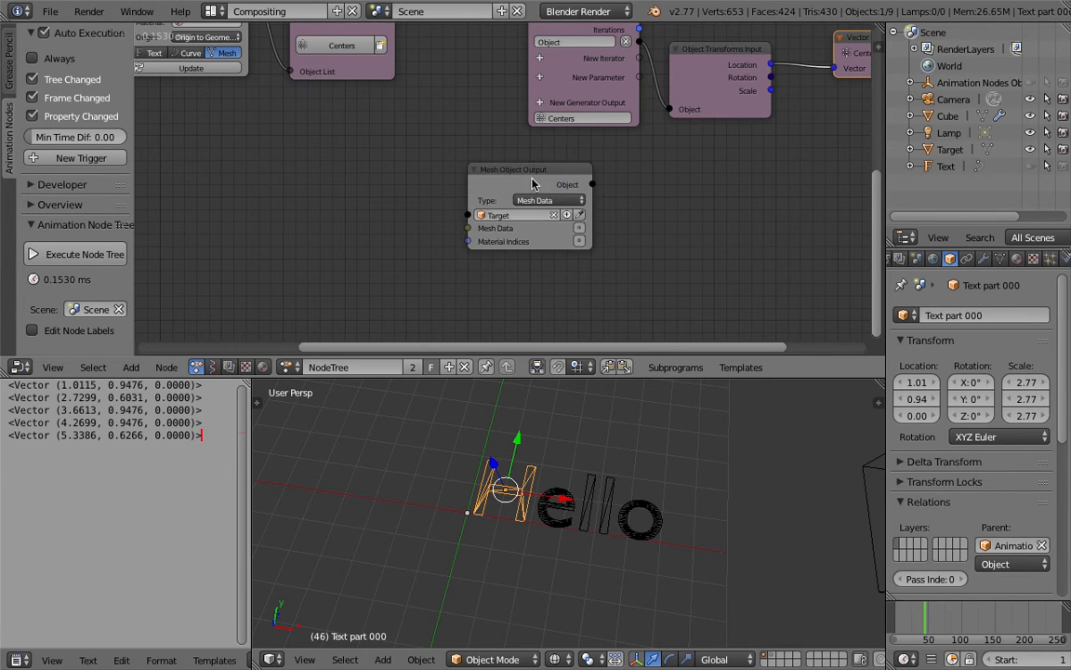
{"action": "left_click_drag", "start_coordinate": [532, 178], "coordinate": [569, 186]}
{"action": "scroll", "coordinate": [521, 180], "scroll_direction": "down", "scroll_amount": 1}
{"action": "middle_click_drag", "start_coordinate": [449, 166], "coordinate": [443, 193]}
Step: Connect the Centers Vector List output to Mesh Data through a Combine Mesh Data node, and line up the three nodes
{"action": "left_click_drag", "start_coordinate": [398, 60], "coordinate": [502, 262]}
{"action": "left_click", "coordinate": [362, 78]}
{"action": "left_click_drag", "start_coordinate": [362, 78], "coordinate": [356, 186]}
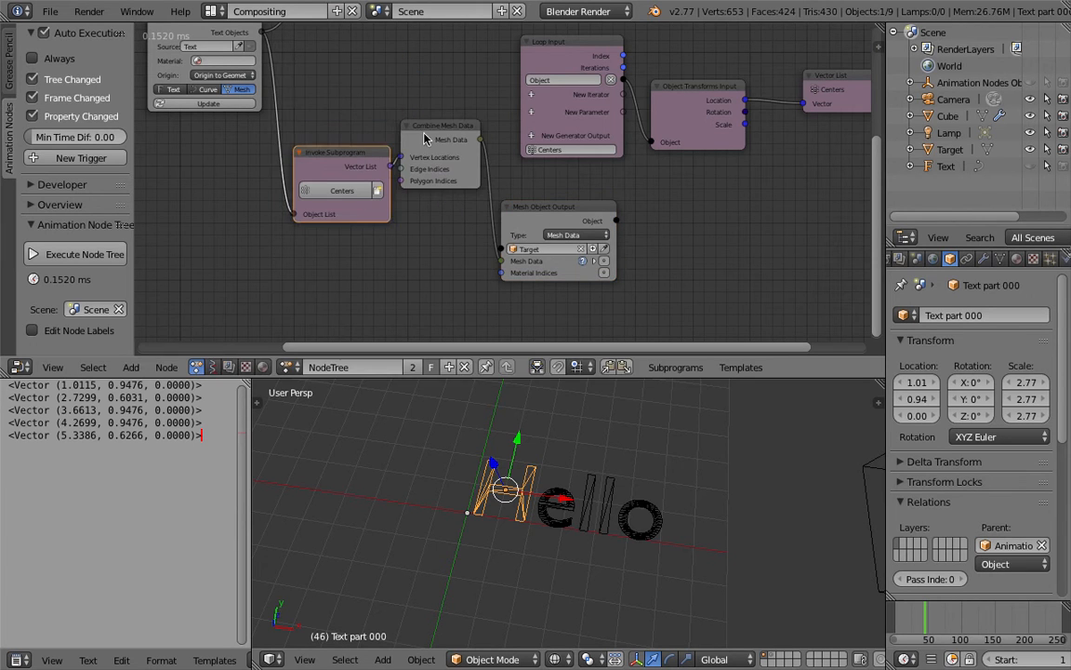
{"action": "left_click_drag", "start_coordinate": [475, 149], "coordinate": [496, 189]}
{"action": "left_click_drag", "start_coordinate": [558, 206], "coordinate": [585, 198]}
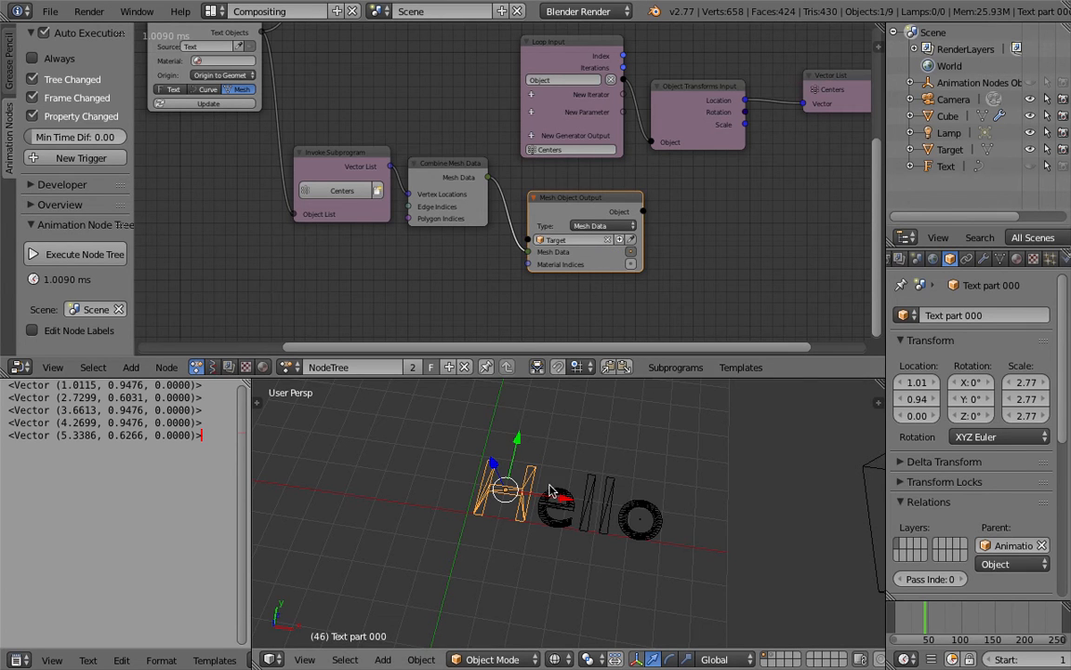
Step: Select the Target object and orbit the 3D view around the text
{"action": "left_click", "coordinate": [954, 150]}
{"action": "middle_click_drag", "start_coordinate": [636, 508], "coordinate": [552, 448]}
{"action": "scroll", "coordinate": [616, 165], "scroll_direction": "down", "scroll_amount": 1}
{"action": "scroll", "coordinate": [616, 165], "scroll_direction": "down", "scroll_amount": 3}
Step: Move the Centers loop's Object Transforms Input, Vector List and Loop Input nodes up beneath the My Loop nodes
{"action": "middle_click_drag", "start_coordinate": [611, 140], "coordinate": [566, 213]}
{"action": "scroll", "coordinate": [555, 197], "scroll_direction": "up", "scroll_amount": 2}
{"action": "left_click_drag", "start_coordinate": [545, 170], "coordinate": [529, 165]}
{"action": "left_click_drag", "start_coordinate": [653, 192], "coordinate": [690, 122]}
{"action": "left_click_drag", "start_coordinate": [766, 189], "coordinate": [811, 177]}
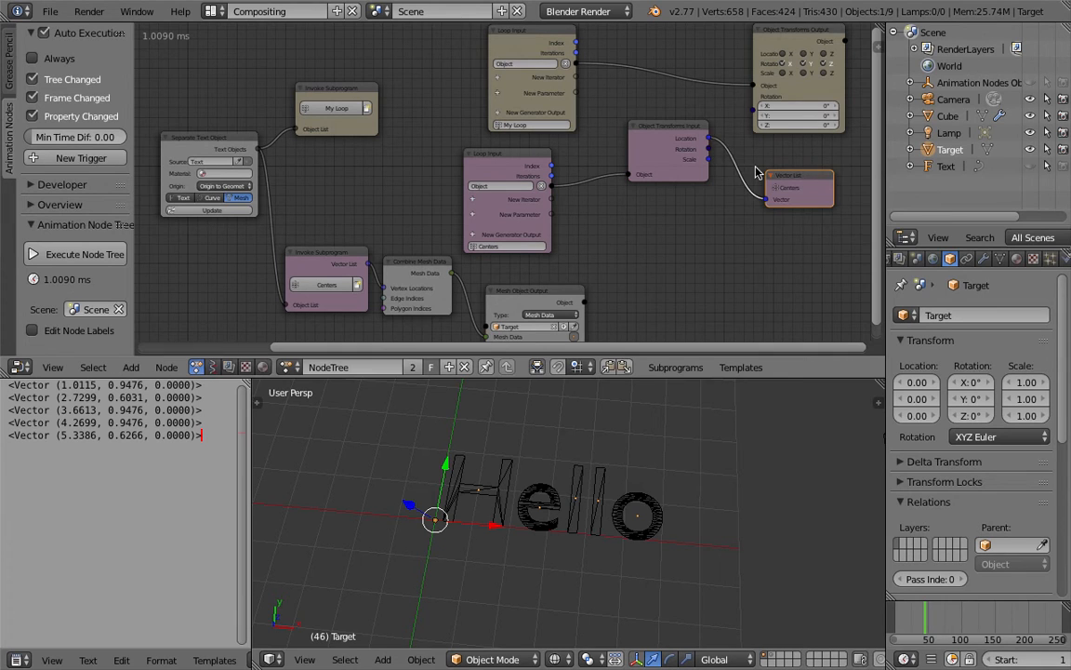
{"action": "left_click", "coordinate": [692, 140]}
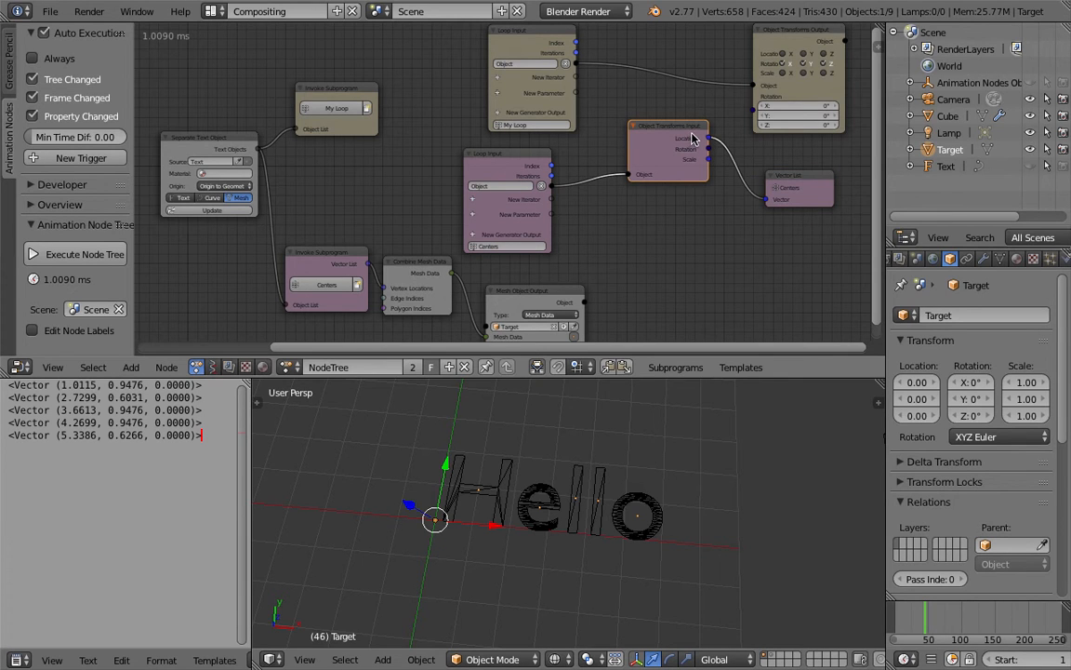
{"action": "left_click_drag", "start_coordinate": [545, 169], "coordinate": [565, 166]}
Step: Delete the Object Transforms Input, Vector List and Loop Input nodes of the Centers loop
{"action": "left_click", "coordinate": [672, 137]}
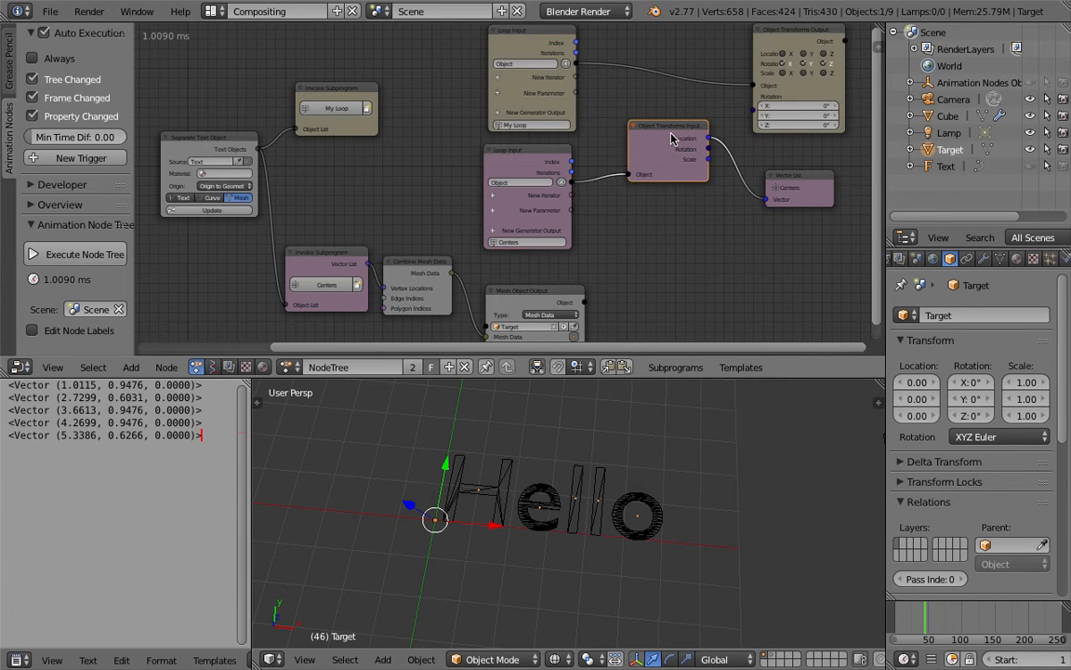
{"action": "key", "text": "x"}
{"action": "left_click", "coordinate": [791, 177]}
{"action": "key", "text": "x"}
{"action": "left_click", "coordinate": [552, 152]}
{"action": "key", "text": "x"}
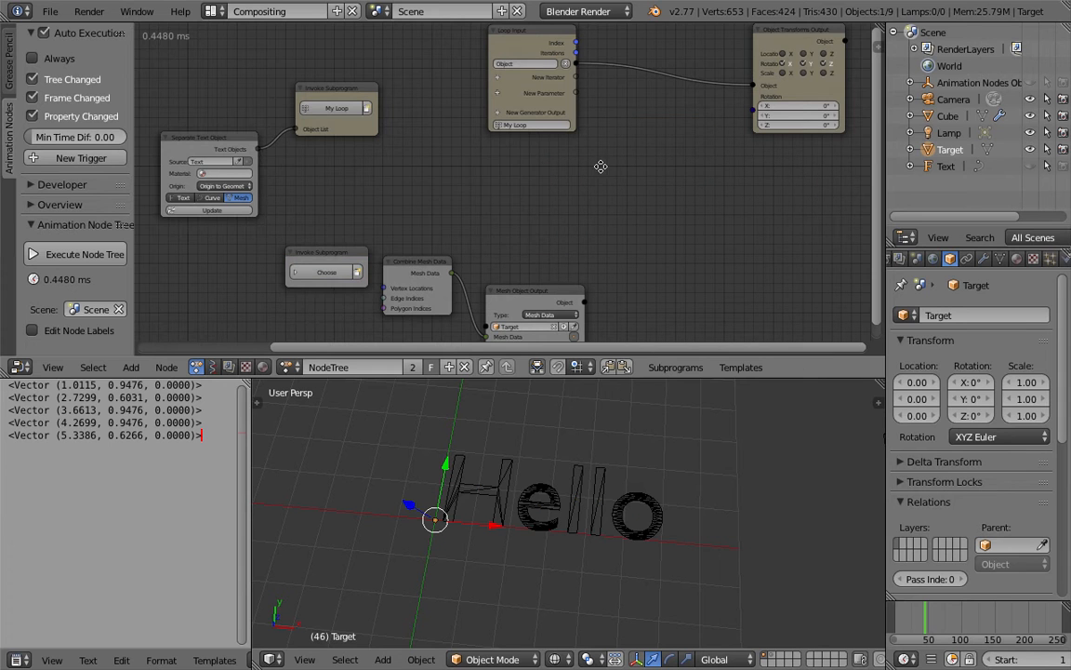
Step: Add a Vector List generator output to My Loop and place its node below the Object Transforms Output node
{"action": "middle_click_drag", "start_coordinate": [600, 167], "coordinate": [613, 171]}
{"action": "middle_click_drag", "start_coordinate": [497, 120], "coordinate": [462, 160]}
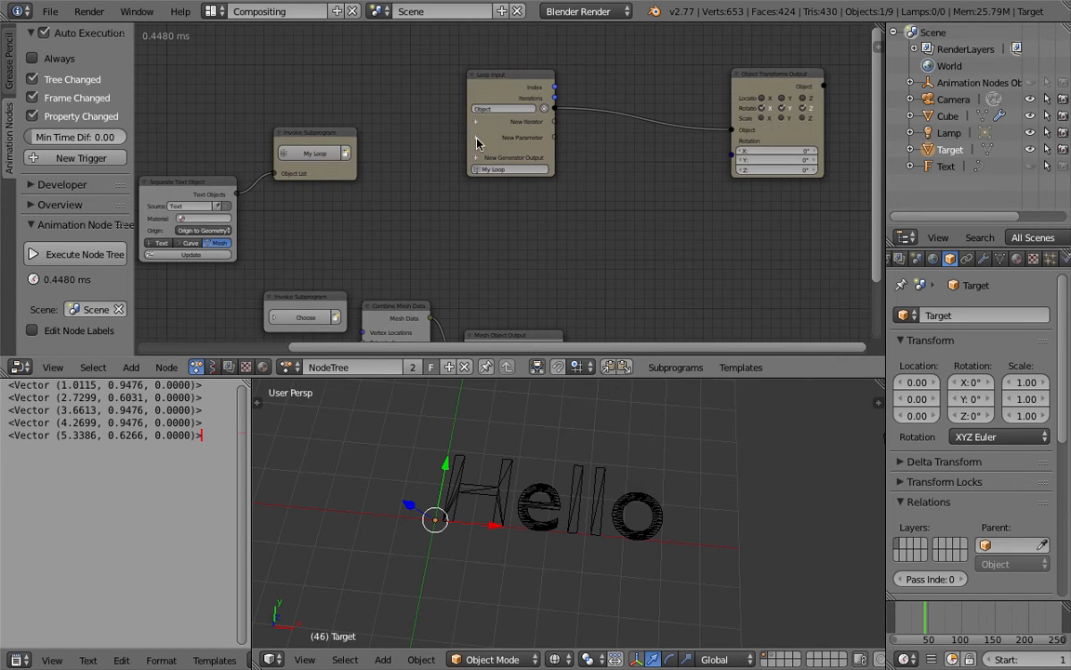
{"action": "left_click", "coordinate": [477, 158]}
{"action": "type", "text": "vec"}
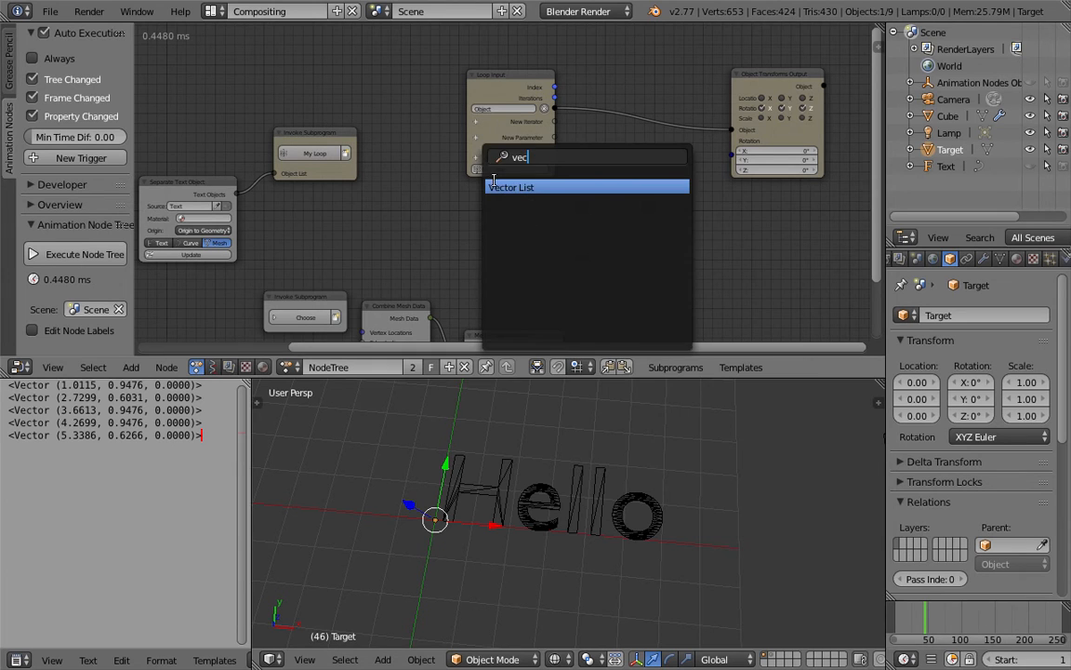
{"action": "key", "text": "Return"}
{"action": "left_click", "coordinate": [744, 216]}
Step: Add an Object Transforms Input node between the My Loop Loop Input and Vector List nodes
{"action": "key", "text": "shift+a"}
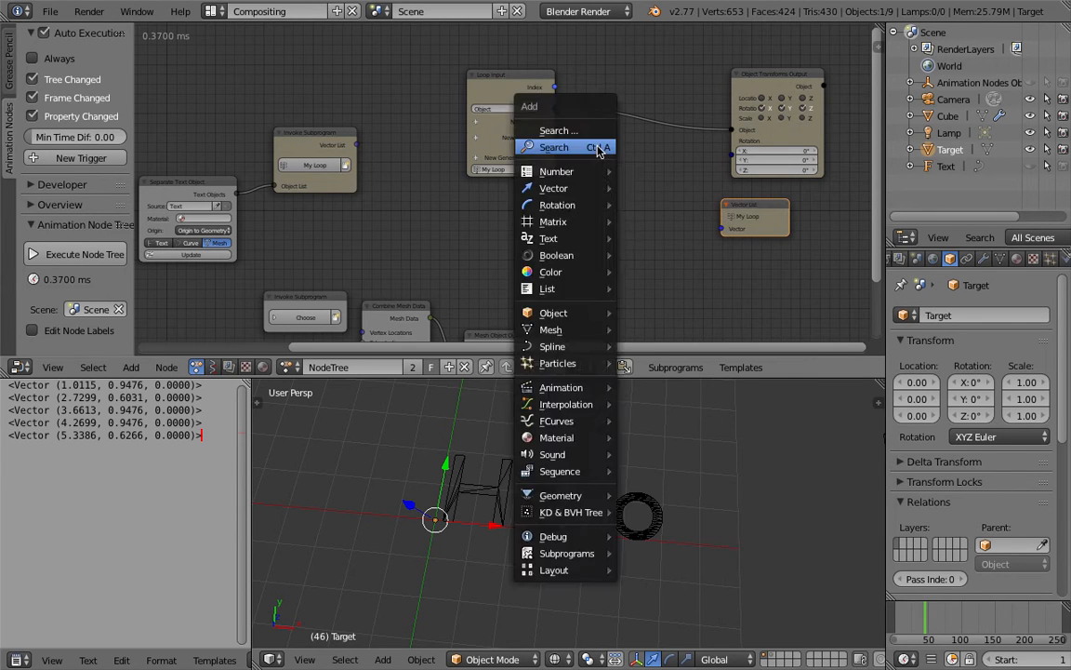
{"action": "left_click", "coordinate": [598, 152]}
{"action": "type", "text": "object tra"}
{"action": "key", "text": "Down"}
{"action": "key", "text": "Up"}
{"action": "key", "text": "Return"}
{"action": "left_click", "coordinate": [596, 146]}
{"action": "scroll", "coordinate": [594, 143], "scroll_direction": "up", "scroll_amount": 1}
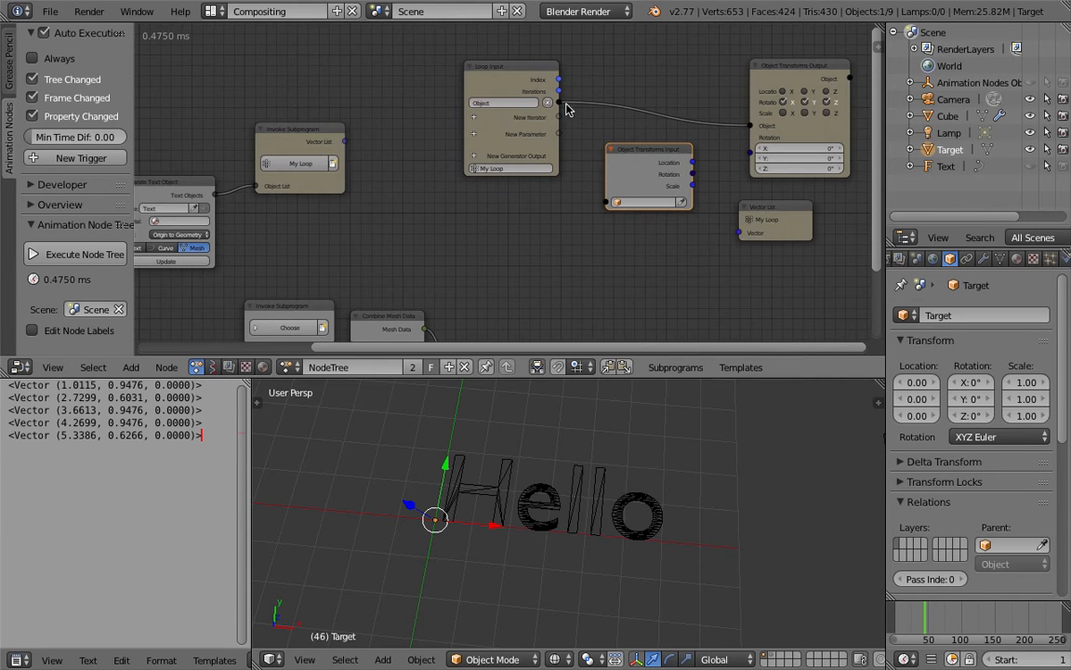
Step: Link the Loop Input's Object to Object Transforms Input, and its Location to the My Loop Vector List node
{"action": "left_click_drag", "start_coordinate": [559, 103], "coordinate": [588, 166]}
{"action": "left_click_drag", "start_coordinate": [612, 206], "coordinate": [610, 203]}
{"action": "left_click_drag", "start_coordinate": [693, 162], "coordinate": [740, 232]}
Step: Connect the invoked My Loop's Vector List to Combine Mesh Data's Vertex Locations and delete the Choose Invoke Subprogram node
{"action": "middle_click_drag", "start_coordinate": [359, 162], "coordinate": [399, 110]}
{"action": "left_click_drag", "start_coordinate": [387, 89], "coordinate": [402, 111]}
{"action": "left_click_drag", "start_coordinate": [386, 226], "coordinate": [392, 293]}
{"action": "right_click", "coordinate": [346, 256]}
{"action": "key", "text": "x"}
Step: Reposition the Combine Mesh Data and Mesh Object Output nodes beneath the My Loop nodes and save the file
{"action": "right_click", "coordinate": [422, 268]}
{"action": "key", "text": "g"}
{"action": "left_click", "coordinate": [517, 267]}
{"action": "right_click", "coordinate": [529, 292]}
{"action": "key", "text": "g"}
{"action": "left_click", "coordinate": [581, 194]}
{"action": "middle_click_drag", "start_coordinate": [495, 188], "coordinate": [469, 183]}
{"action": "scroll", "coordinate": [469, 184], "scroll_direction": "up", "scroll_amount": 2}
{"action": "key", "text": "ctrl+s"}
{"action": "left_click", "coordinate": [488, 216]}
{"action": "middle_click_drag", "start_coordinate": [499, 244], "coordinate": [499, 231]}
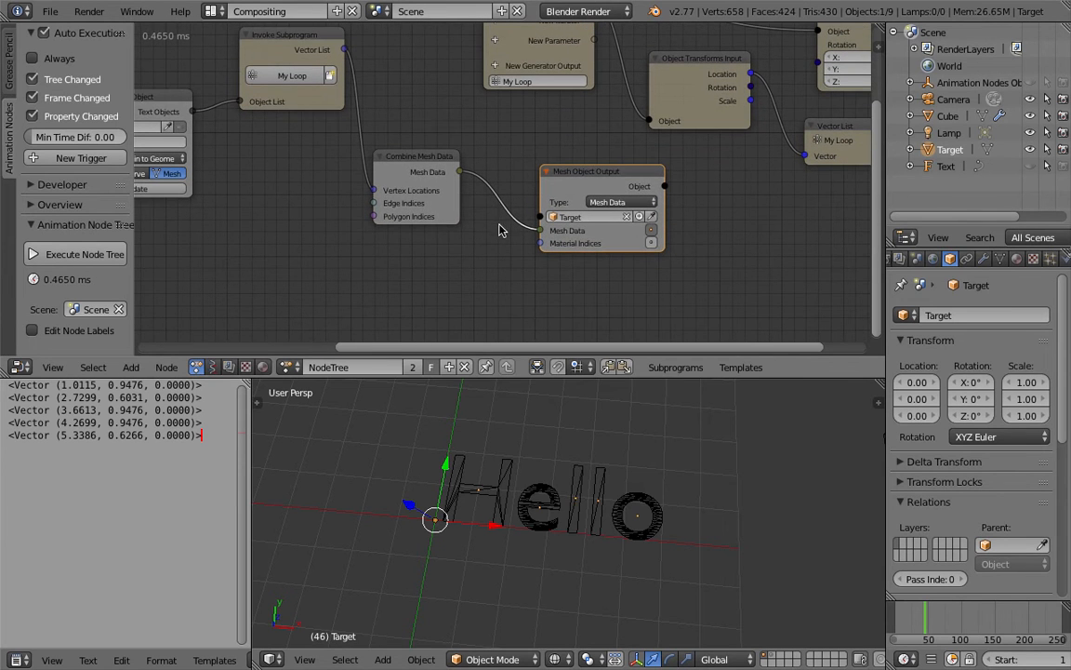
{"action": "left_click_drag", "start_coordinate": [445, 164], "coordinate": [457, 179]}
{"action": "left_click_drag", "start_coordinate": [569, 174], "coordinate": [551, 195]}
Step: Examine the Target mesh's vertices at the letter centers from several angles
{"action": "scroll", "coordinate": [581, 465], "scroll_direction": "up", "scroll_amount": 1}
{"action": "right_click", "coordinate": [578, 494]}
{"action": "right_click", "coordinate": [576, 494]}
{"action": "middle_click_drag", "start_coordinate": [575, 491], "coordinate": [594, 475]}
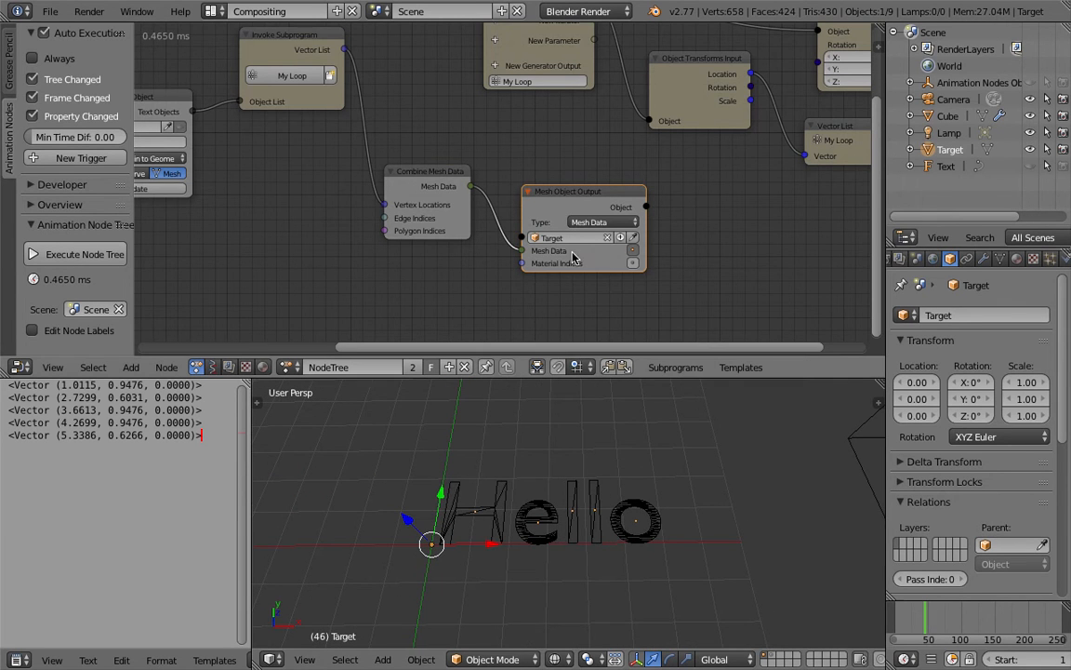
{"action": "middle_click_drag", "start_coordinate": [566, 251], "coordinate": [446, 231]}
{"action": "scroll", "coordinate": [455, 226], "scroll_direction": "up", "scroll_amount": 2}
{"action": "middle_click_drag", "start_coordinate": [506, 480], "coordinate": [488, 497]}
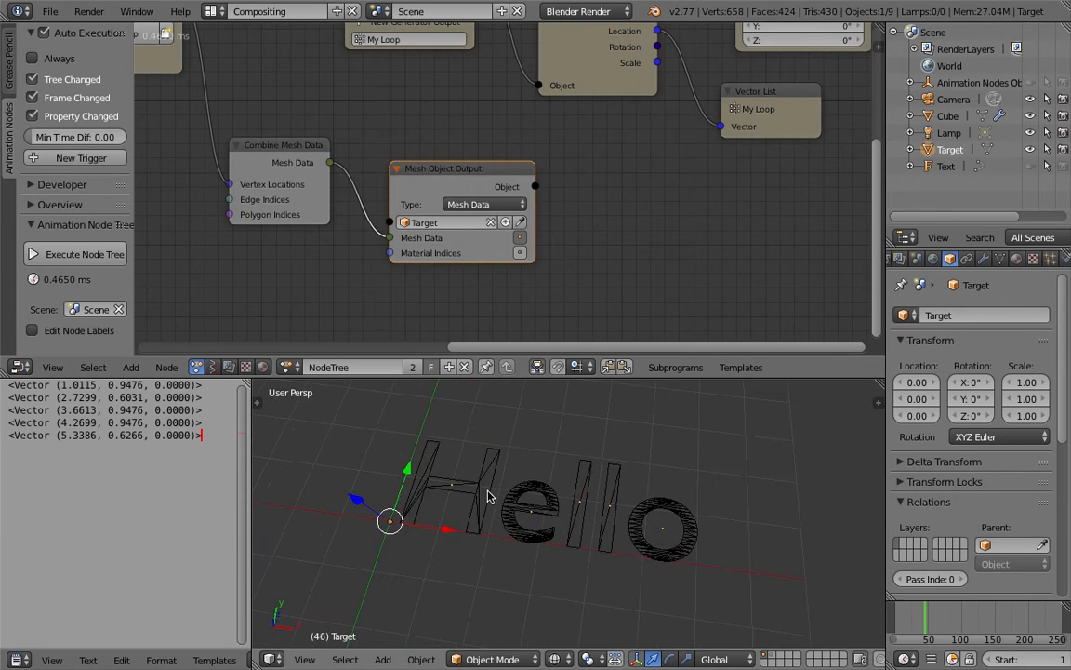
{"action": "middle_click_drag", "start_coordinate": [625, 519], "coordinate": [603, 503]}
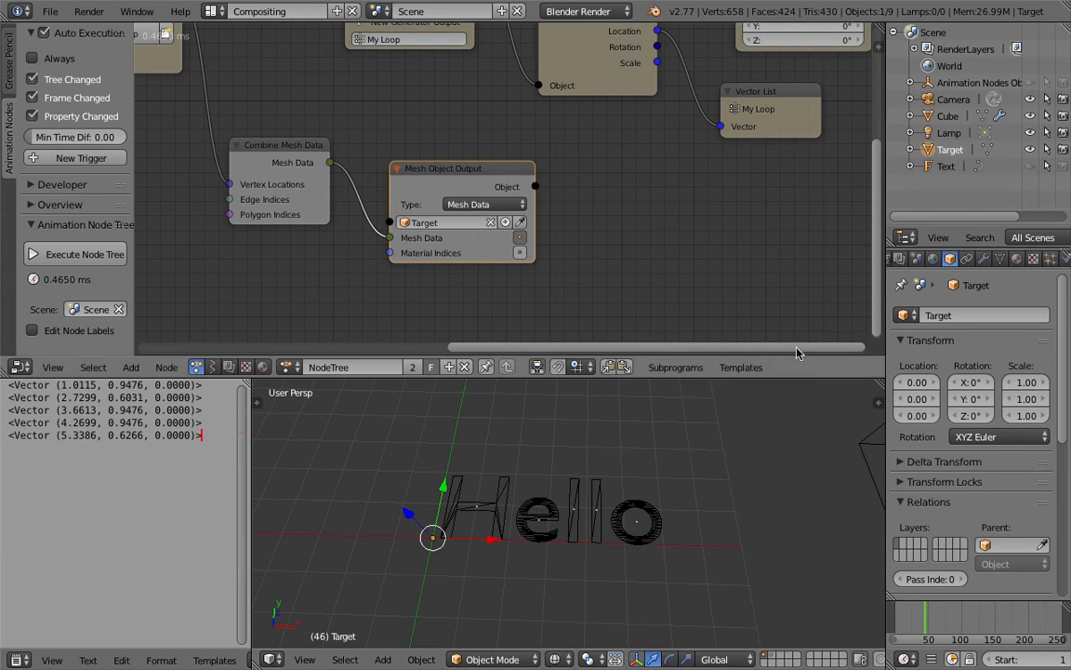
Step: Enable Dynamic Paint physics on the Target object and add a canvas to it
{"action": "left_click", "coordinate": [983, 260]}
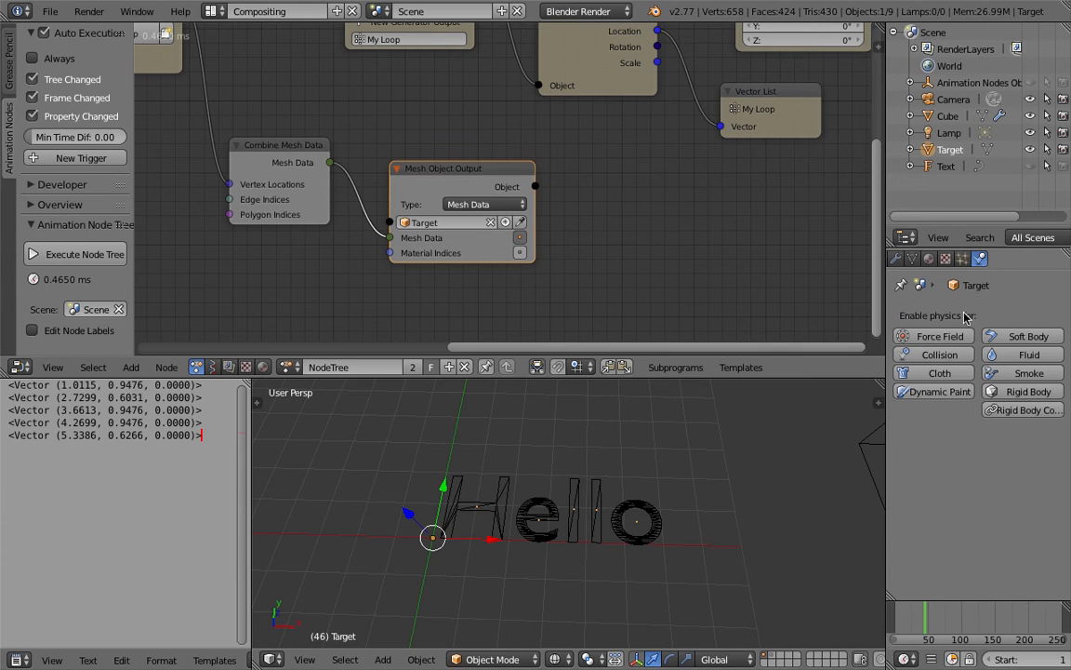
{"action": "left_click", "coordinate": [949, 393]}
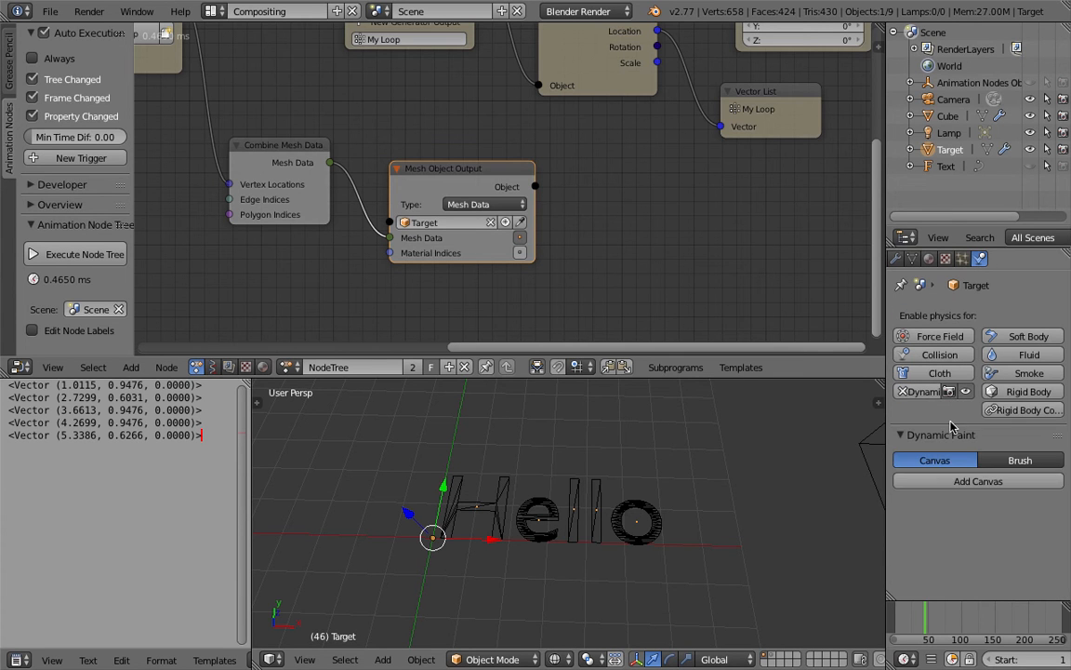
{"action": "left_click", "coordinate": [978, 481]}
{"action": "middle_click_drag", "start_coordinate": [555, 471], "coordinate": [549, 463]}
{"action": "scroll", "coordinate": [819, 461], "scroll_direction": "down", "scroll_amount": 2}
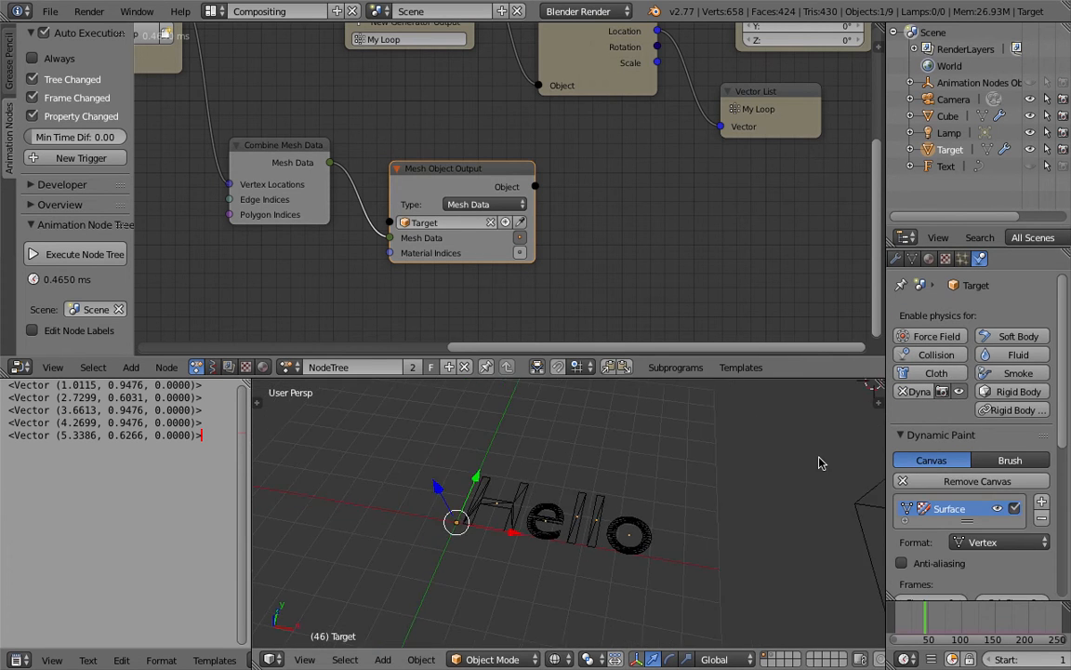
Step: Set the Target canvas's Dynamic Paint surface type to Weight
{"action": "scroll", "coordinate": [928, 465], "scroll_direction": "down", "scroll_amount": 4}
{"action": "scroll", "coordinate": [941, 453], "scroll_direction": "down", "scroll_amount": 3}
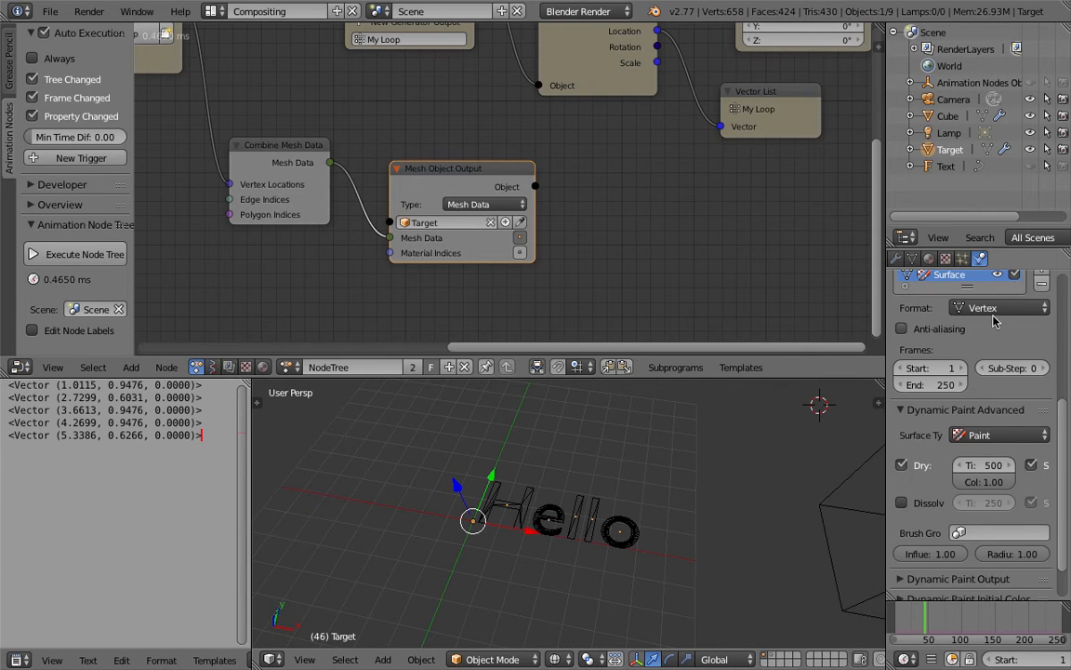
{"action": "left_click", "coordinate": [994, 311]}
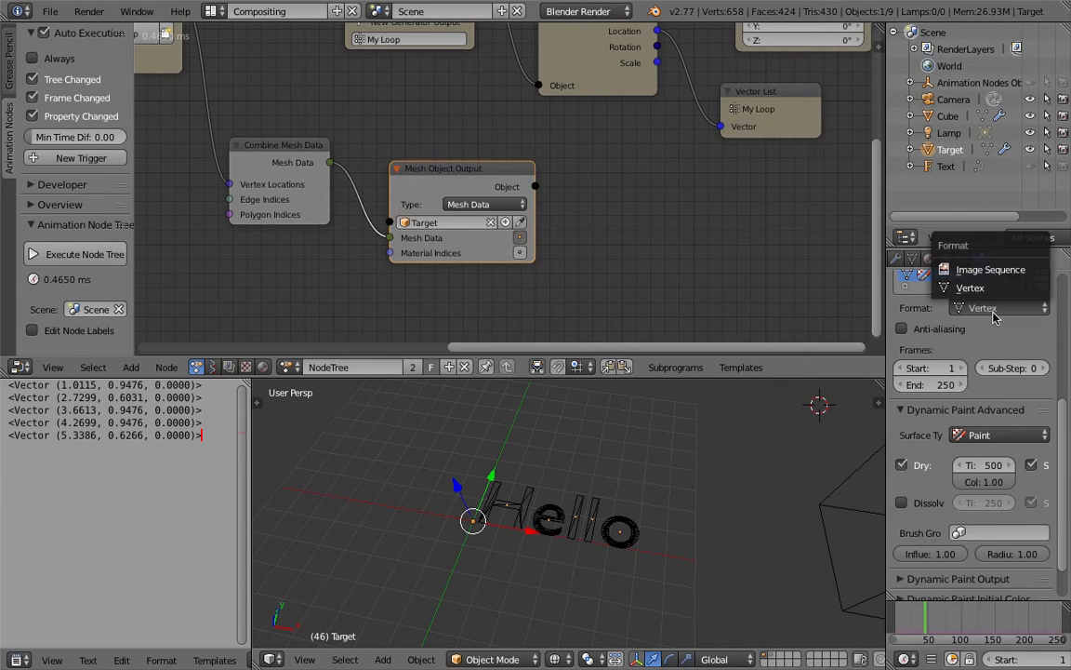
{"action": "left_click", "coordinate": [1000, 435]}
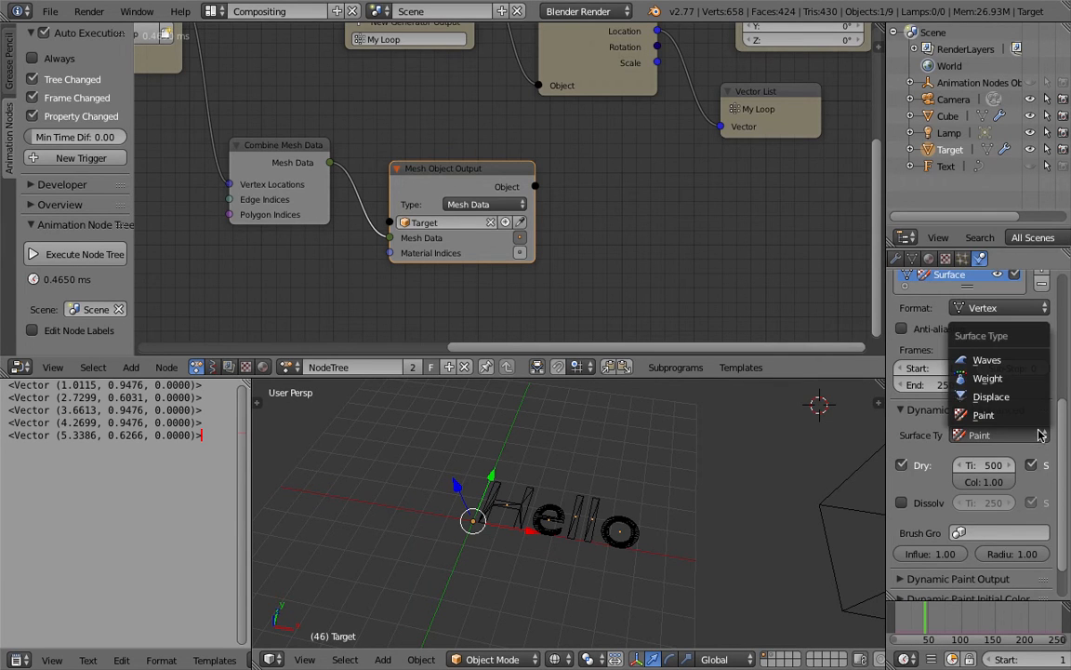
{"action": "left_click", "coordinate": [990, 378]}
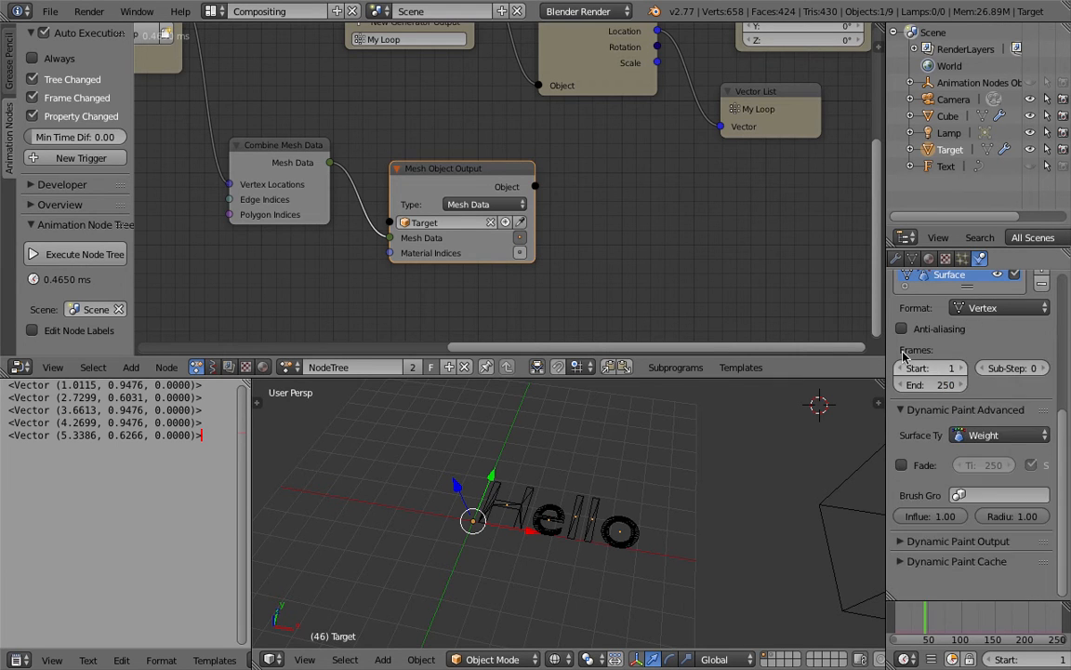
Step: Create the dp_weight output vertex group for the Target's Dynamic Paint surface
{"action": "left_click_drag", "start_coordinate": [889, 545], "coordinate": [919, 545]}
{"action": "left_click", "coordinate": [958, 541]}
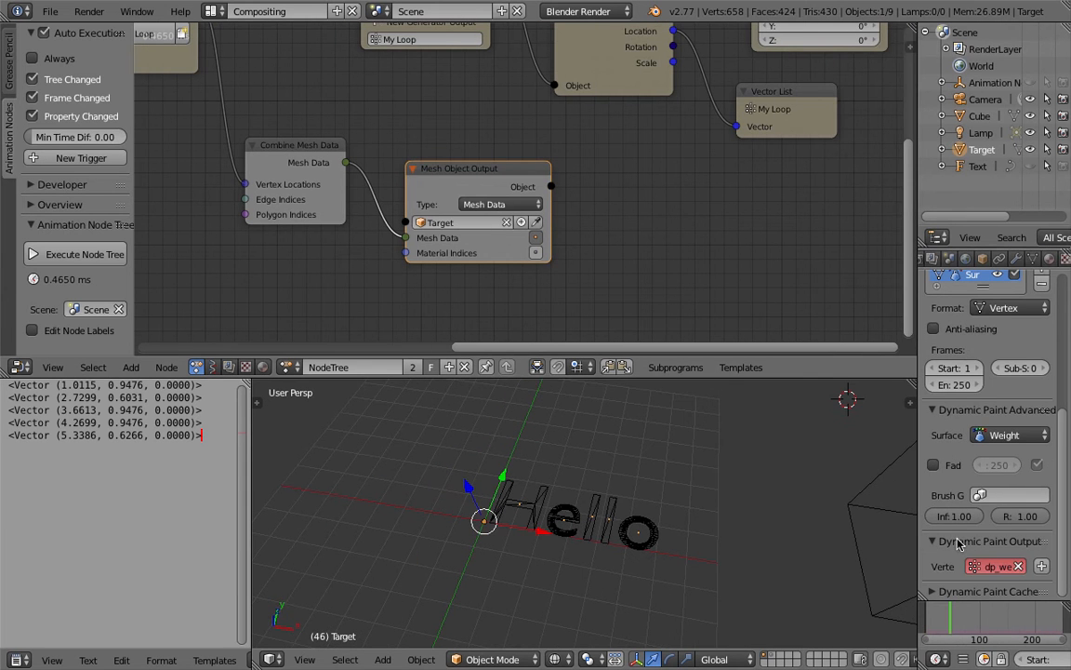
{"action": "left_click_drag", "start_coordinate": [917, 458], "coordinate": [775, 457]}
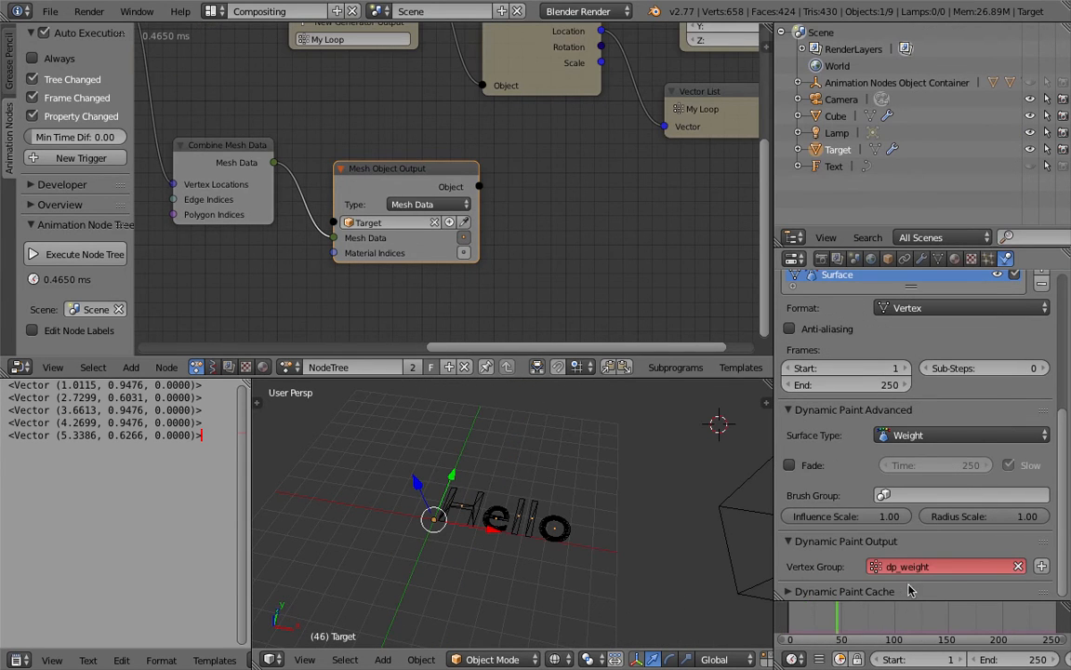
{"action": "left_click", "coordinate": [1043, 566]}
{"action": "left_click_drag", "start_coordinate": [777, 465], "coordinate": [809, 465]}
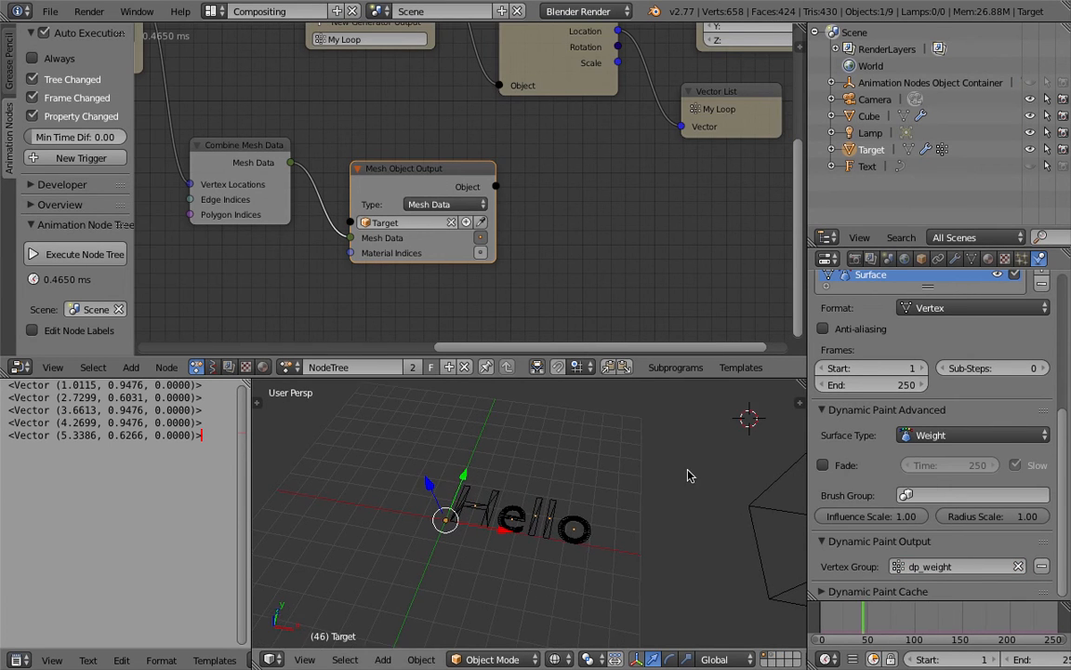
Step: Set the paint source of the Cube's Dynamic Paint brush to Mesh Volume + Proximity
{"action": "scroll", "coordinate": [613, 476], "scroll_direction": "down", "scroll_amount": 5}
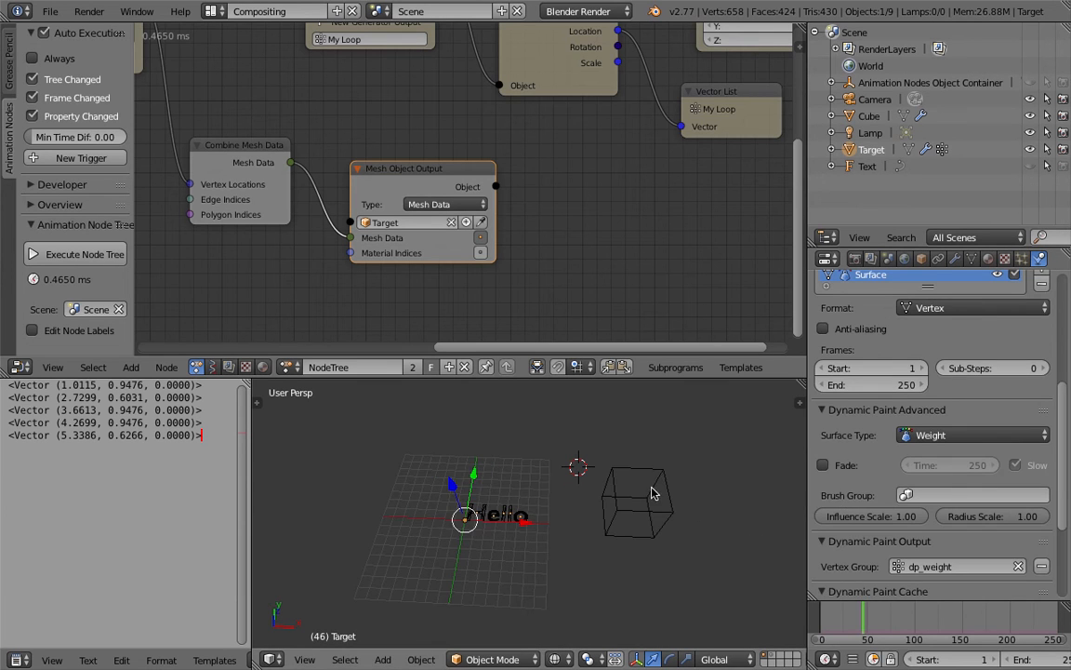
{"action": "right_click", "coordinate": [653, 495]}
{"action": "scroll", "coordinate": [993, 661], "scroll_direction": "down", "scroll_amount": 5}
{"action": "middle_click_drag", "start_coordinate": [584, 465], "coordinate": [619, 490]}
{"action": "scroll", "coordinate": [601, 489], "scroll_direction": "up", "scroll_amount": 2}
{"action": "scroll", "coordinate": [1067, 463], "scroll_direction": "up", "scroll_amount": 1}
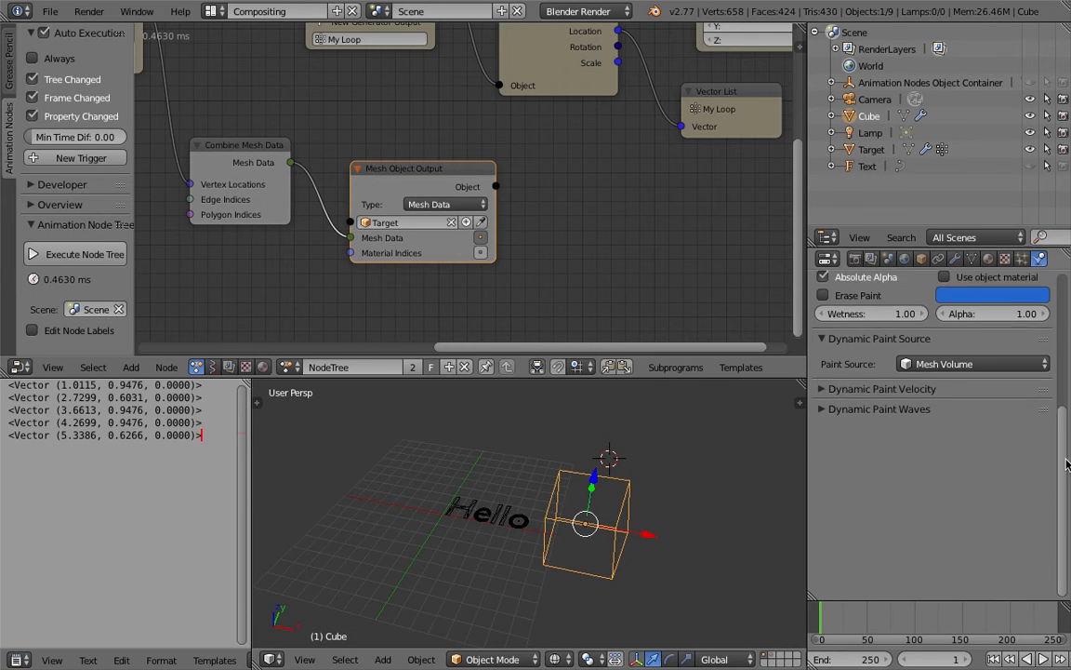
{"action": "left_click_drag", "start_coordinate": [1067, 463], "coordinate": [1062, 373]}
{"action": "mouse_move", "coordinate": [1065, 431]}
{"action": "left_mouse_down"}
{"action": "mouse_move", "coordinate": [1064, 374]}
{"action": "mouse_move", "coordinate": [1063, 408]}
{"action": "left_mouse_up"}
{"action": "middle_click_drag", "start_coordinate": [640, 508], "coordinate": [633, 494]}
{"action": "scroll", "coordinate": [646, 499], "scroll_direction": "up", "scroll_amount": 1}
{"action": "left_click", "coordinate": [978, 546]}
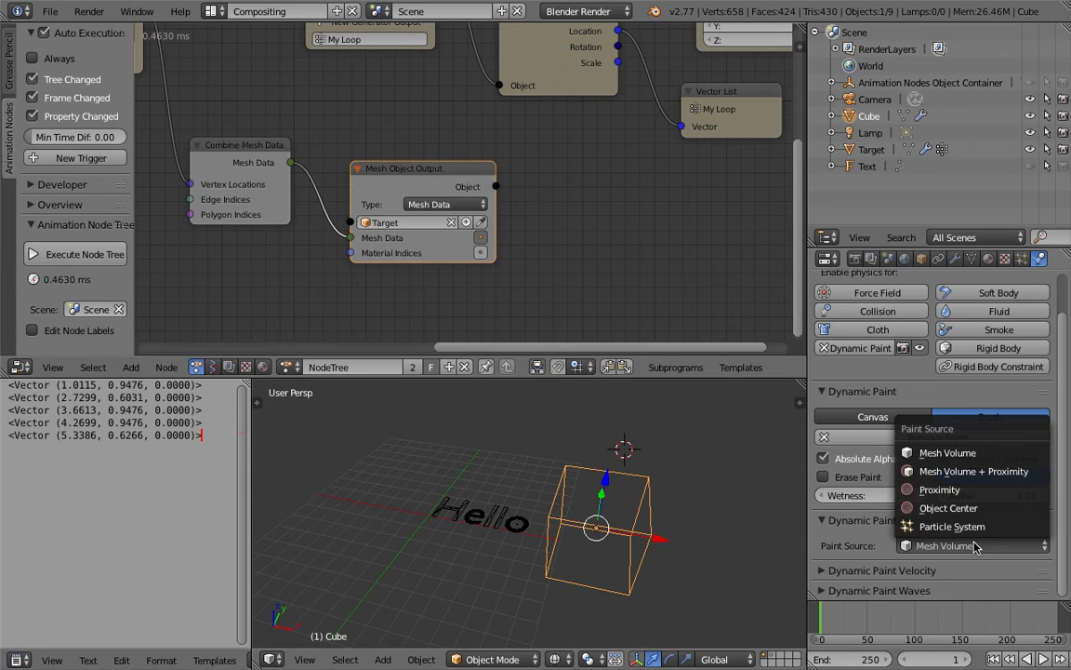
{"action": "left_click", "coordinate": [1006, 471]}
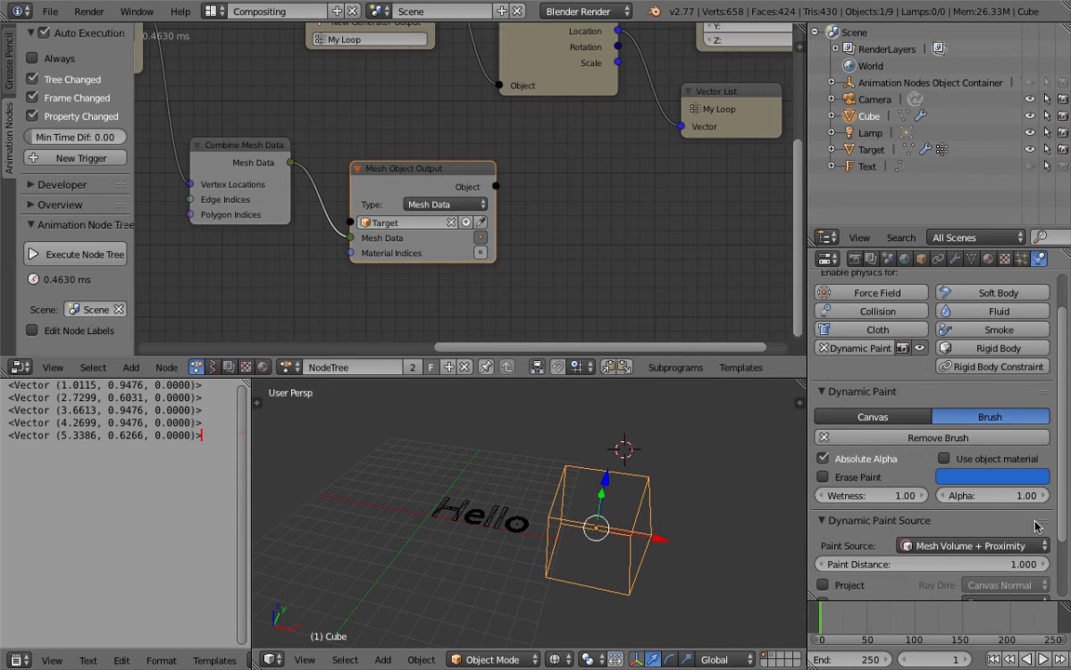
{"action": "scroll", "coordinate": [1068, 521], "scroll_direction": "down", "scroll_amount": 2}
Step: Move the Cube along the X axis so it overlaps the last letters of Hello
{"action": "key", "text": "g"}
{"action": "key", "text": "x"}
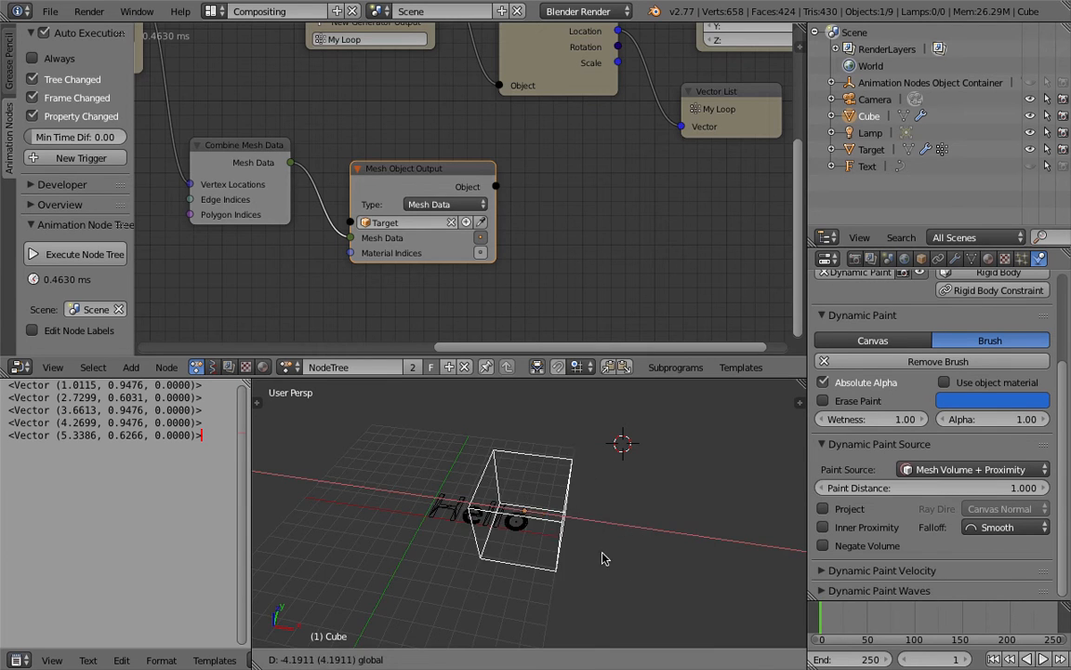
{"action": "left_click", "coordinate": [584, 542]}
{"action": "scroll", "coordinate": [584, 542], "scroll_direction": "up", "scroll_amount": 2}
{"action": "key", "text": "g"}
{"action": "key", "text": "x"}
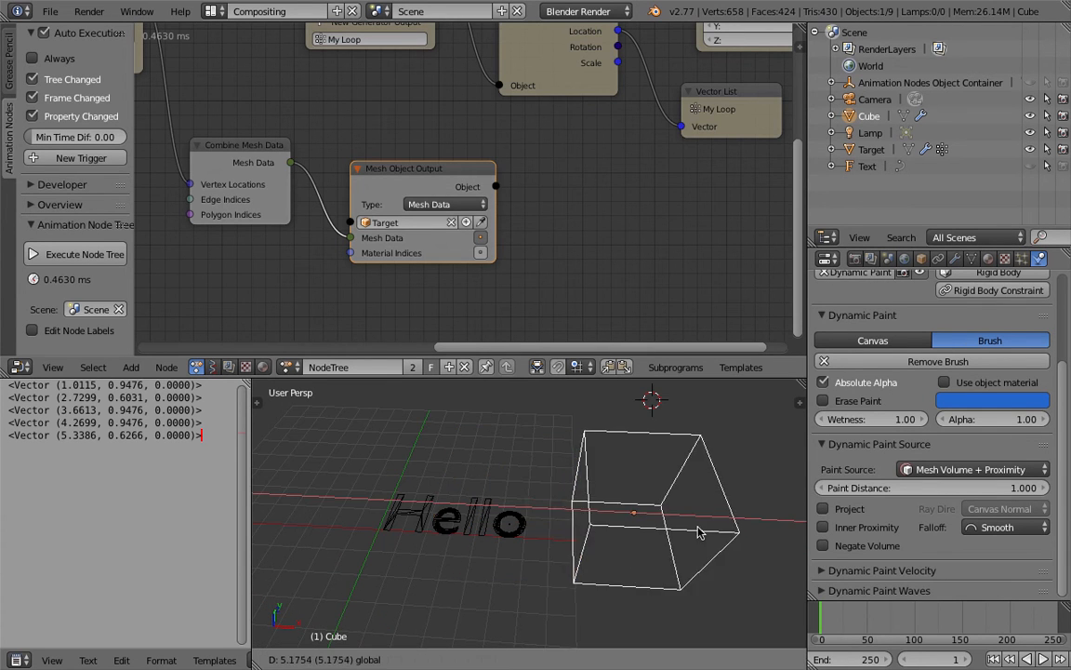
{"action": "left_click", "coordinate": [575, 530]}
Step: Adjust the Cube's position freely around the letter o and save the file
{"action": "middle_click_drag", "start_coordinate": [573, 531], "coordinate": [552, 562]}
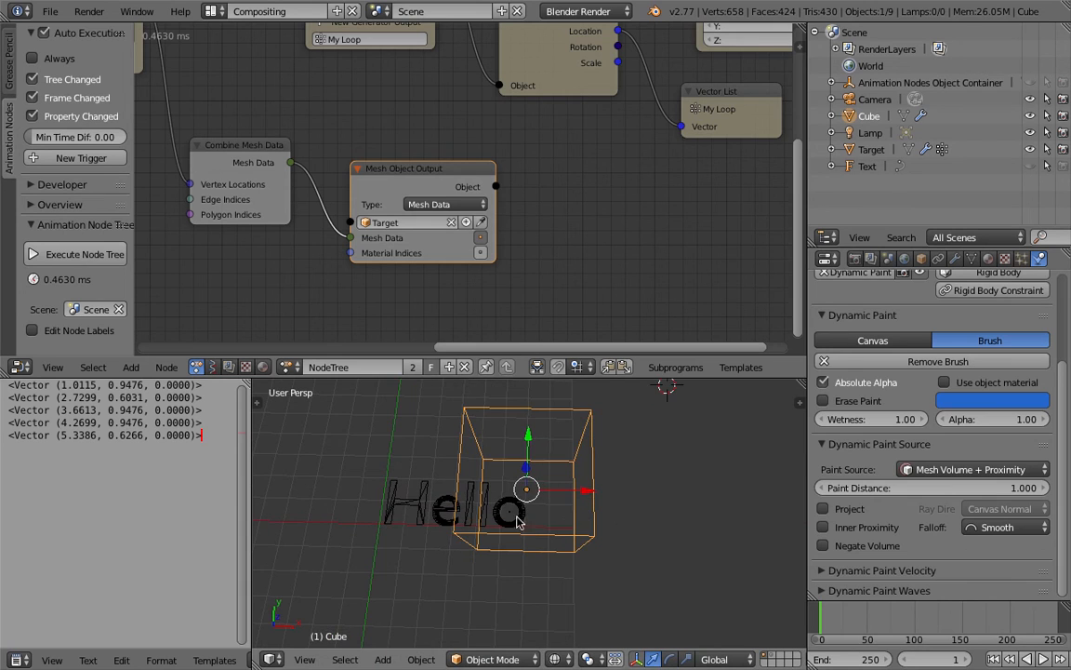
{"action": "mouse_move", "coordinate": [507, 513]}
{"action": "middle_mouse_down"}
{"action": "mouse_move", "coordinate": [510, 535]}
{"action": "mouse_move", "coordinate": [521, 505]}
{"action": "mouse_move", "coordinate": [544, 509]}
{"action": "mouse_move", "coordinate": [552, 478]}
{"action": "middle_mouse_up"}
{"action": "right_click", "coordinate": [502, 503]}
{"action": "right_click", "coordinate": [561, 404]}
{"action": "middle_click_drag", "start_coordinate": [560, 403], "coordinate": [518, 425]}
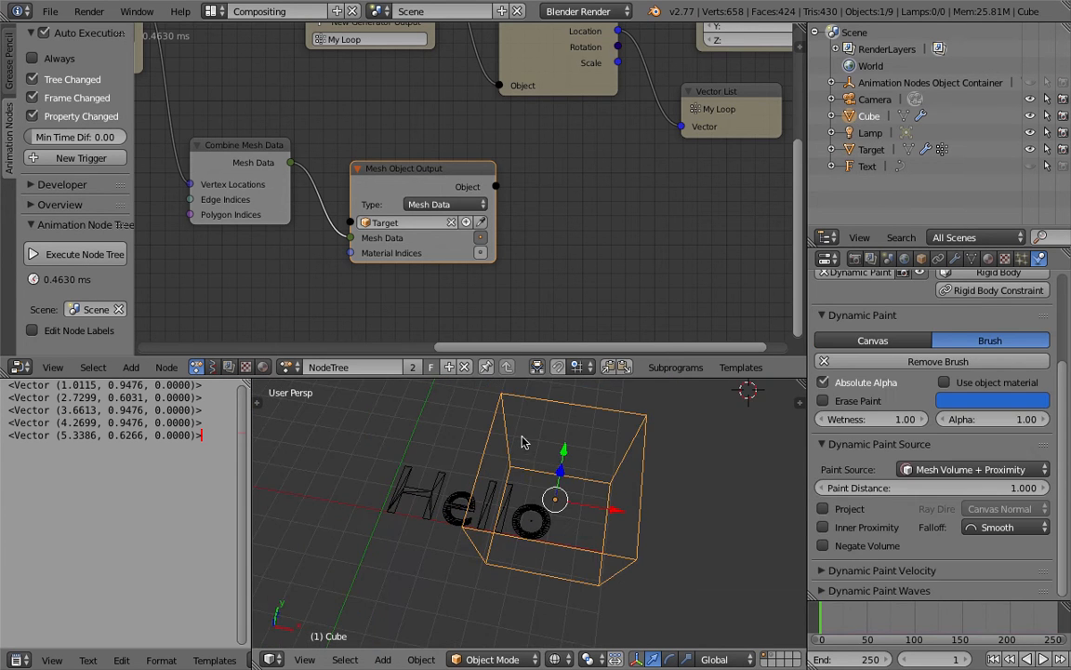
{"action": "key", "text": "g"}
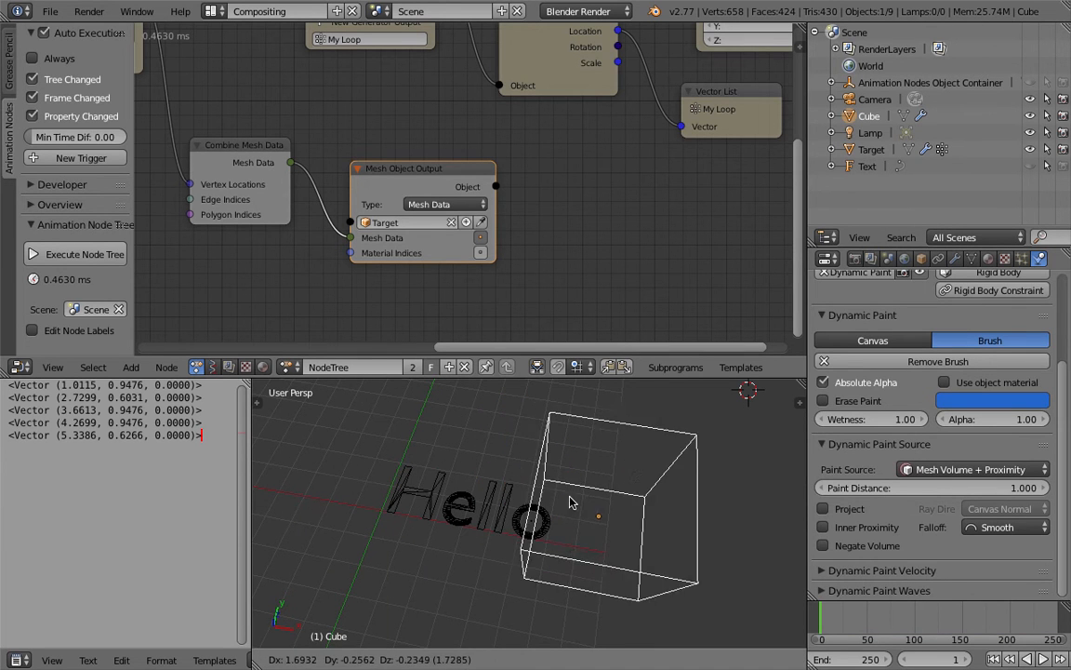
{"action": "left_click", "coordinate": [587, 507]}
{"action": "key", "text": "g"}
{"action": "left_click", "coordinate": [572, 502]}
{"action": "key", "text": "ctrl+s"}
{"action": "left_click", "coordinate": [571, 503]}
Step: Select the Target object, space out the Mesh Object Output and Combine Mesh Data nodes, and save the file
{"action": "right_click", "coordinate": [532, 519]}
{"action": "scroll", "coordinate": [443, 223], "scroll_direction": "down", "scroll_amount": 2}
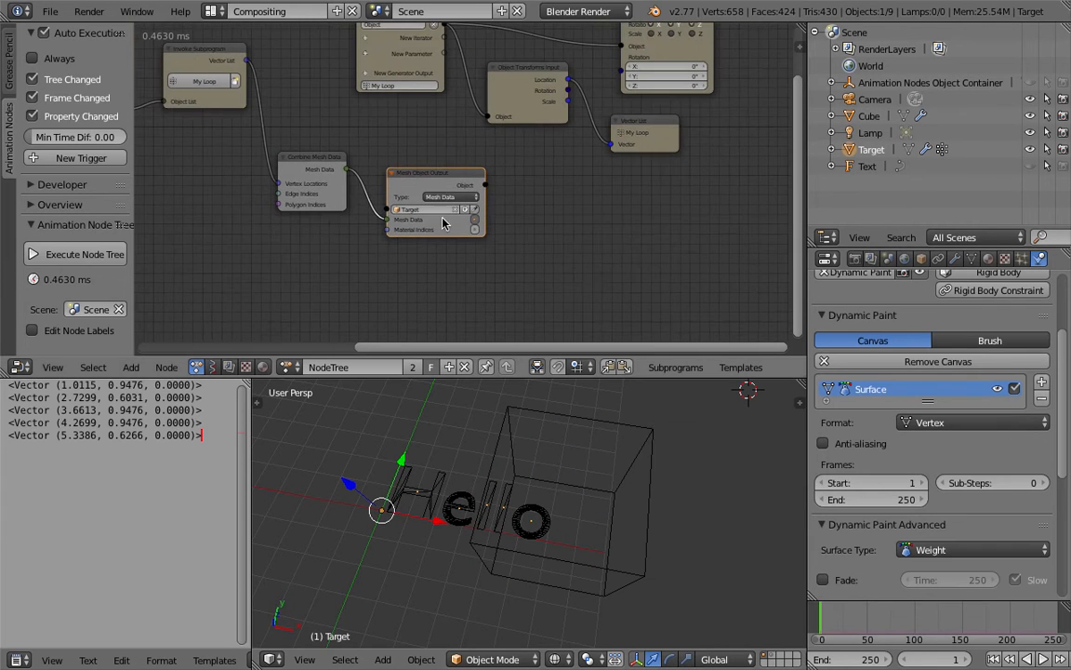
{"action": "left_click_drag", "start_coordinate": [449, 176], "coordinate": [487, 172]}
{"action": "left_click_drag", "start_coordinate": [294, 157], "coordinate": [308, 142]}
{"action": "key", "text": "ctrl+s"}
{"action": "left_click", "coordinate": [311, 146]}
Step: Add an Object Mesh Data node beside the Mesh Object Output node
{"action": "middle_click_drag", "start_coordinate": [418, 472], "coordinate": [423, 447]}
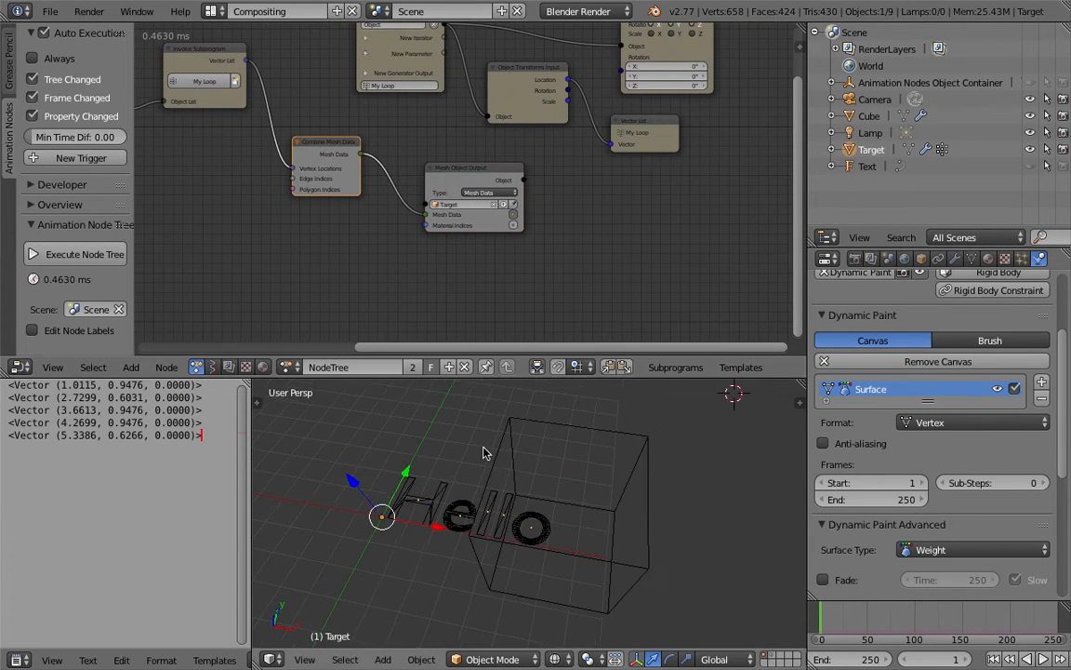
{"action": "middle_click_drag", "start_coordinate": [442, 239], "coordinate": [393, 195]}
{"action": "middle_click_drag", "start_coordinate": [484, 500], "coordinate": [478, 517]}
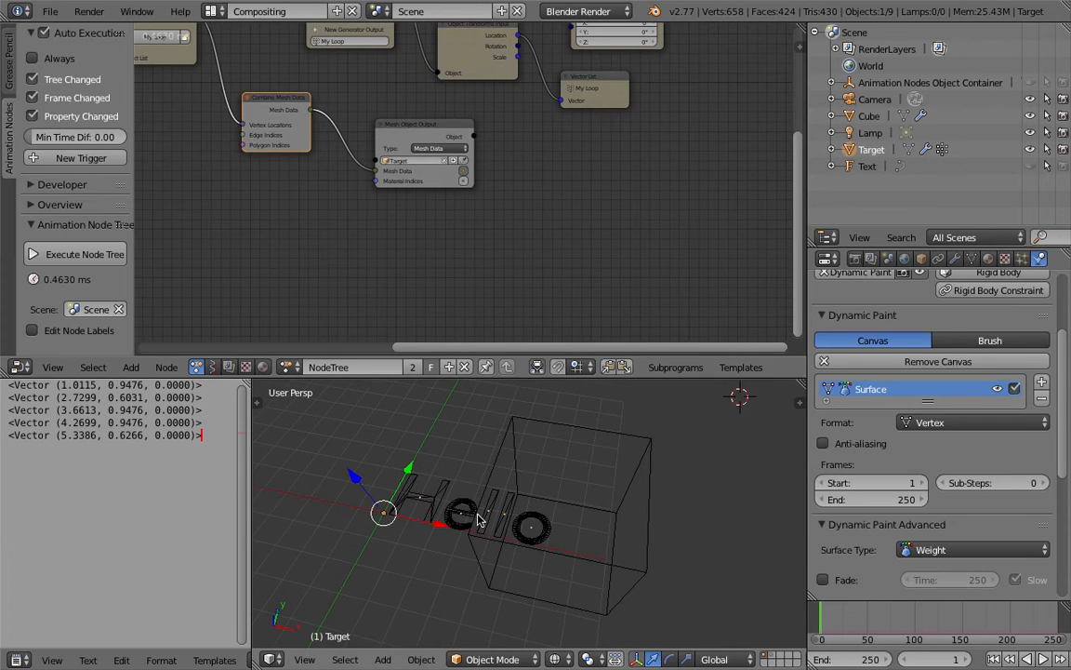
{"action": "scroll", "coordinate": [478, 517], "scroll_direction": "up", "scroll_amount": 1}
{"action": "scroll", "coordinate": [423, 256], "scroll_direction": "up", "scroll_amount": 2}
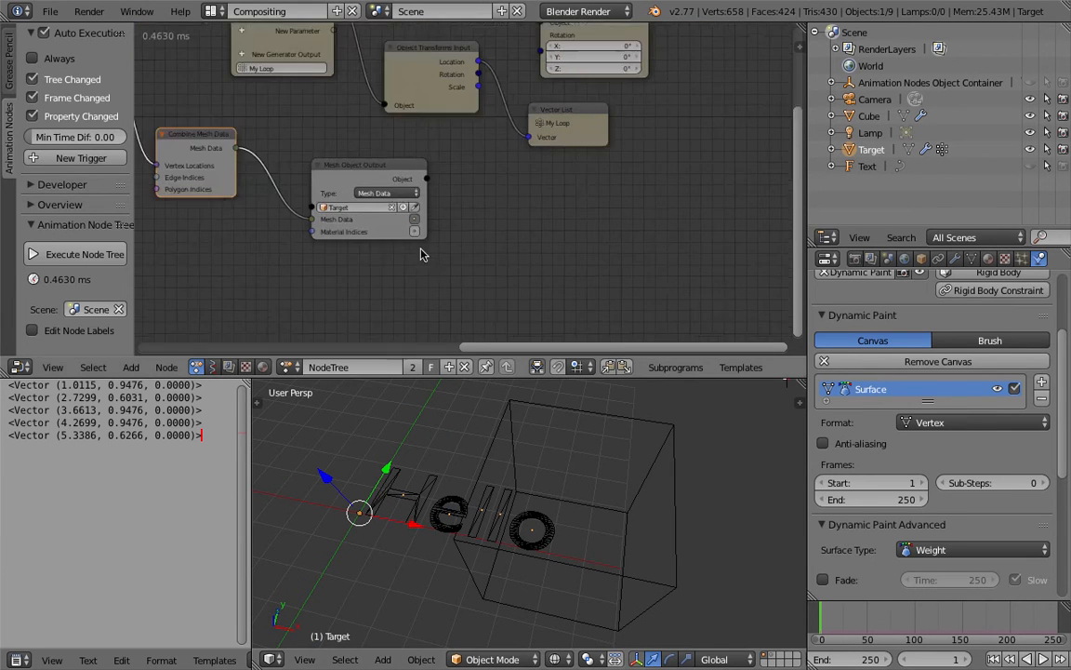
{"action": "key", "text": "shift+a"}
{"action": "left_click", "coordinate": [477, 196]}
{"action": "type", "text": "pbj"}
{"action": "key", "text": "BackSpace"}
{"action": "key", "text": "BackSpace"}
{"action": "key", "text": "BackSpace"}
{"action": "type", "text": "object me"}
{"action": "key", "text": "Return"}
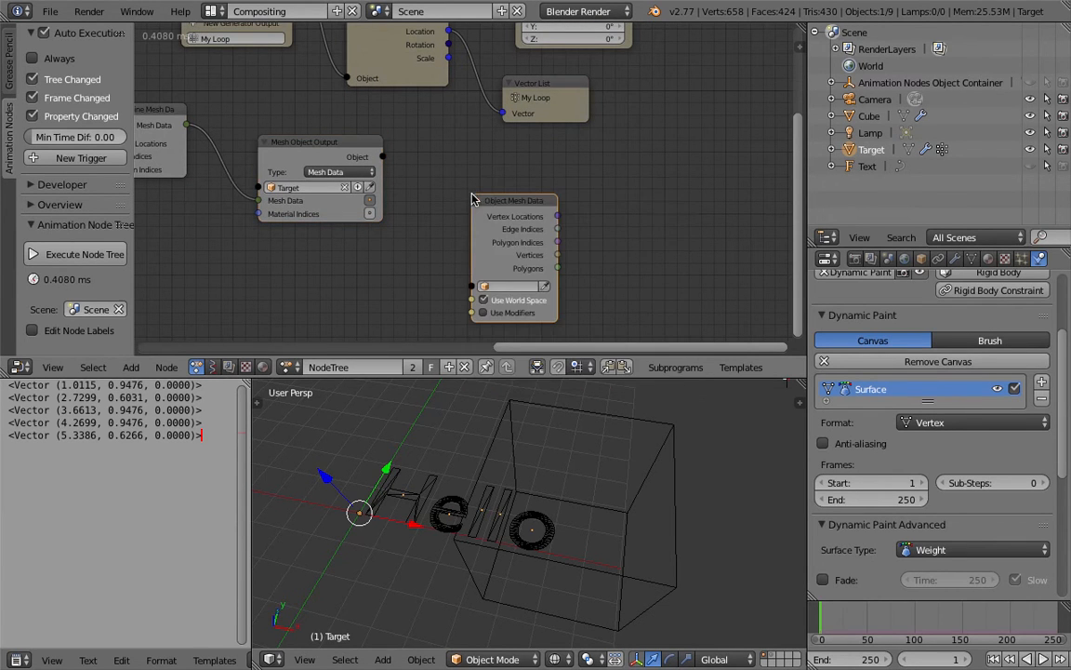
Step: Link Mesh Object Output's Object to the Object Mesh Data node and enable Use Modifiers on it
{"action": "left_click_drag", "start_coordinate": [382, 157], "coordinate": [471, 286]}
{"action": "left_click_drag", "start_coordinate": [506, 204], "coordinate": [486, 192]}
{"action": "key", "text": "ctrl+s"}
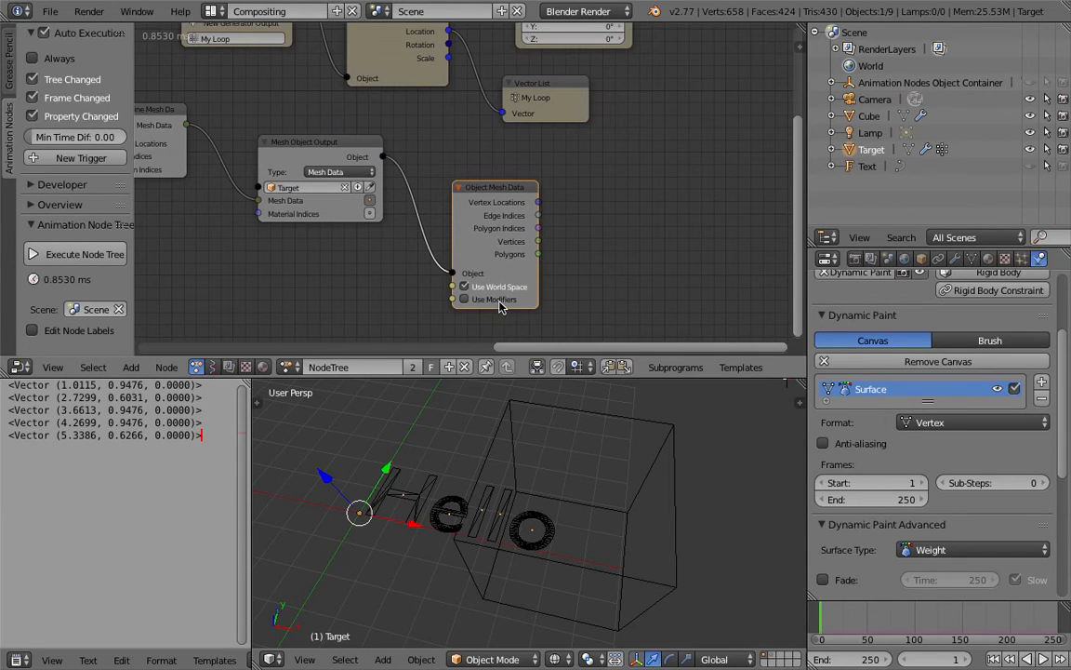
{"action": "left_click", "coordinate": [498, 299]}
Step: Check the Target object's modifiers against the Object Mesh Data node's options
{"action": "left_click", "coordinate": [955, 258]}
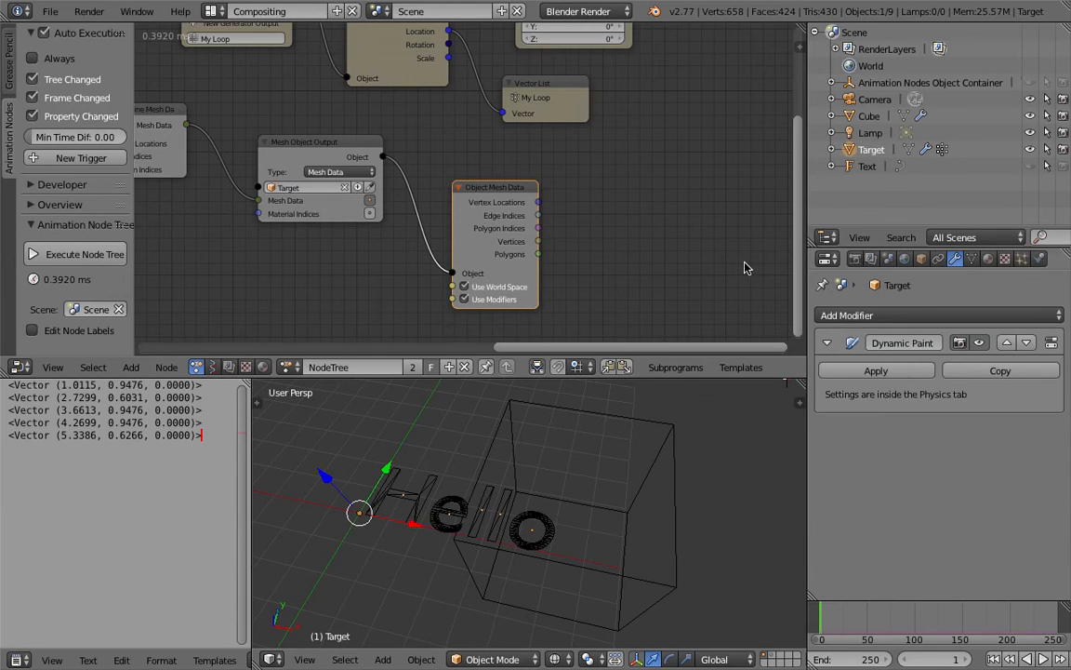
{"action": "middle_click_drag", "start_coordinate": [744, 268], "coordinate": [710, 249]}
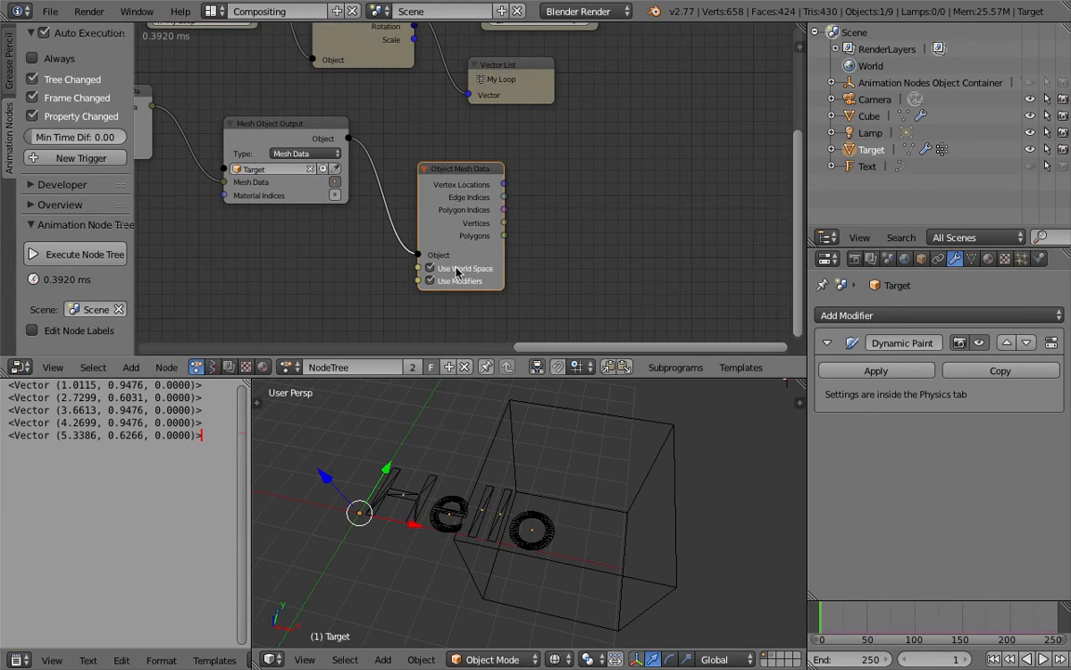
{"action": "scroll", "coordinate": [456, 270], "scroll_direction": "up", "scroll_amount": 1}
{"action": "middle_click_drag", "start_coordinate": [486, 228], "coordinate": [452, 227]}
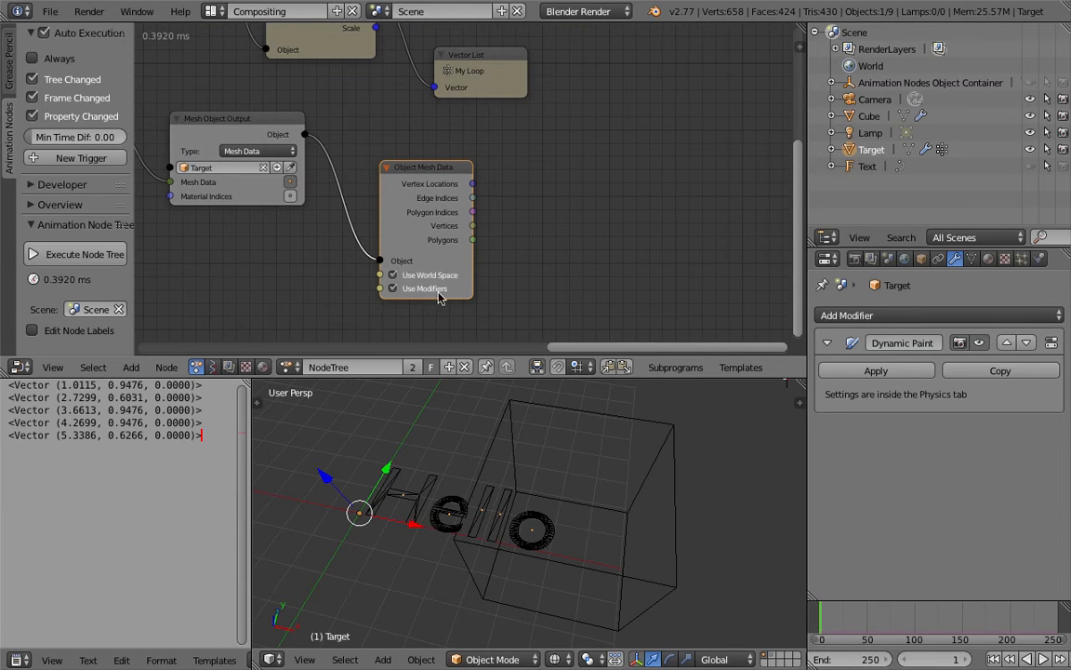
{"action": "middle_click_drag", "start_coordinate": [523, 518], "coordinate": [536, 517], "text": "shift"}
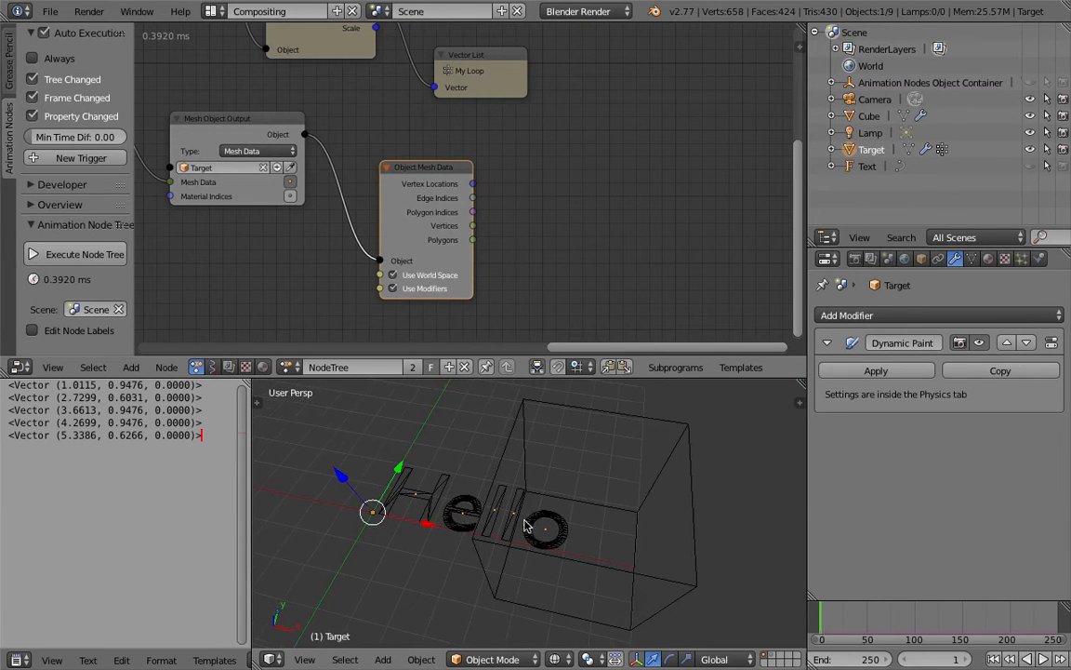
Step: Move the Object Mesh Data node slightly farther from the Mesh Object Output node
{"action": "left_click_drag", "start_coordinate": [440, 173], "coordinate": [479, 171]}
{"action": "scroll", "coordinate": [510, 235], "scroll_direction": "right", "scroll_amount": 2, "text": "ctrl"}
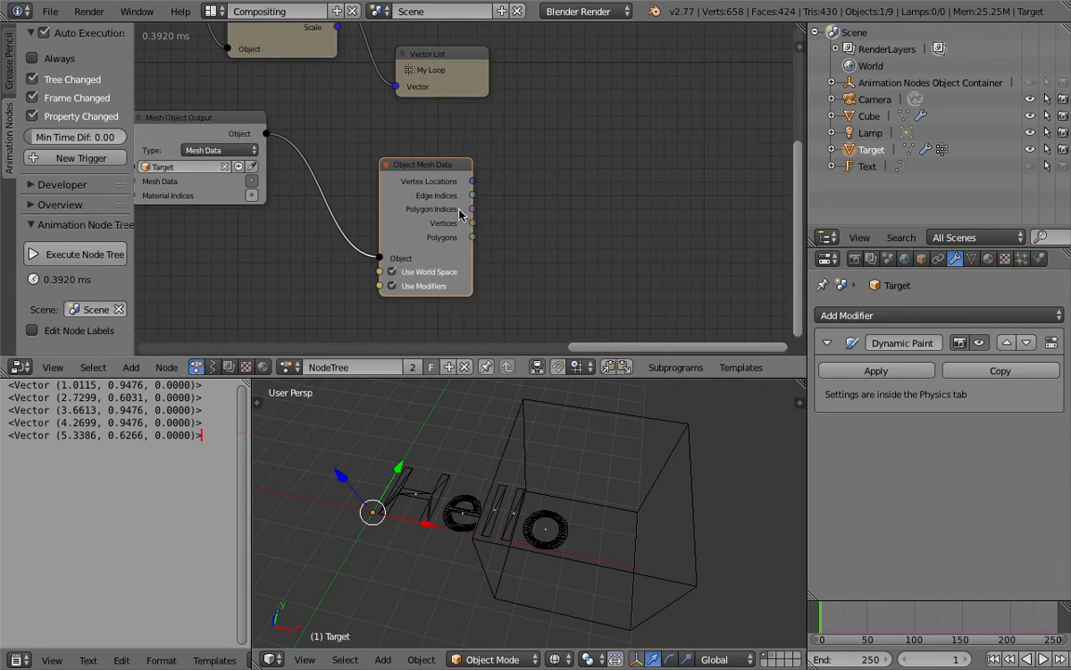
{"action": "scroll", "coordinate": [465, 233], "scroll_direction": "up", "scroll_amount": 2}
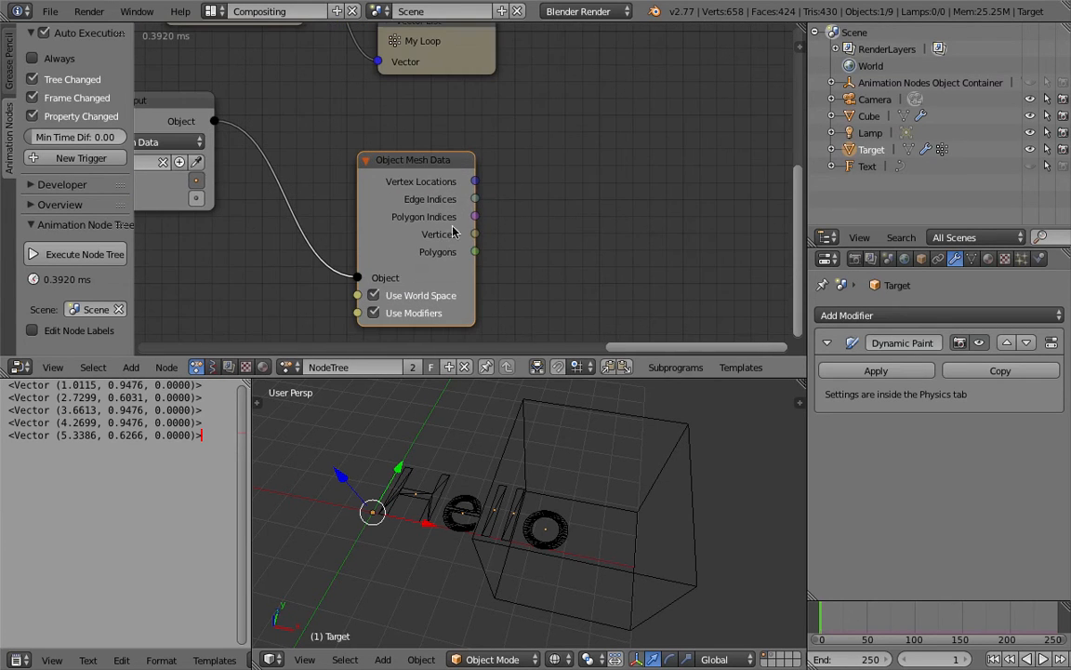
{"action": "scroll", "coordinate": [460, 238], "scroll_direction": "down", "scroll_amount": 2}
{"action": "middle_click_drag", "start_coordinate": [512, 218], "coordinate": [478, 212]}
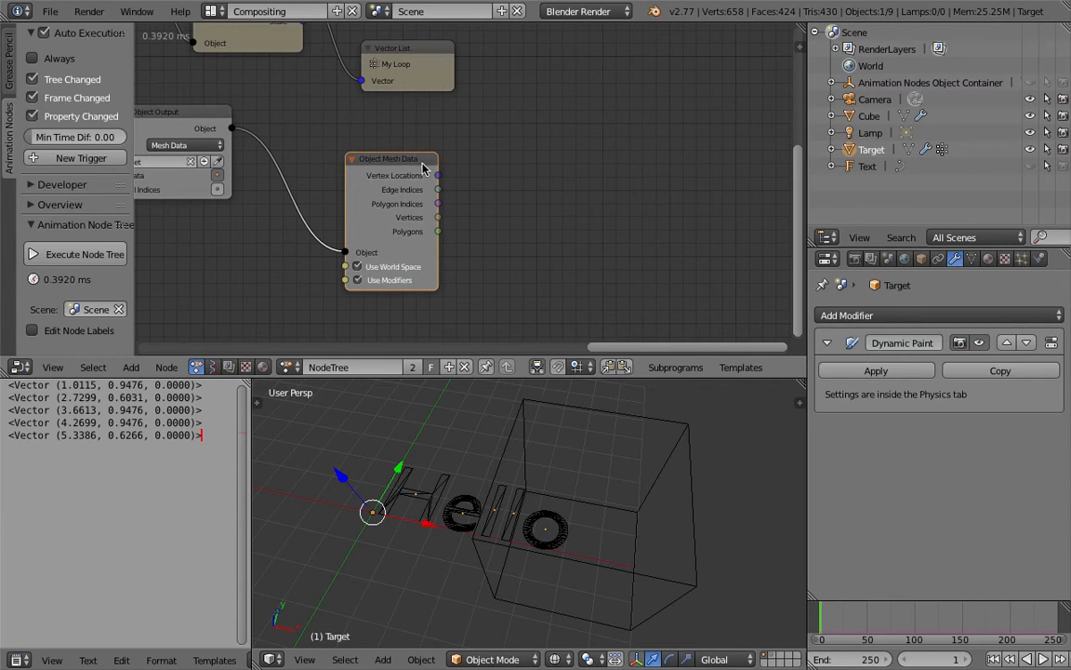
Step: Create a loop through the Object Mesh Data node's Vertices, place its nodes beside it, and save the file
{"action": "key", "text": "w"}
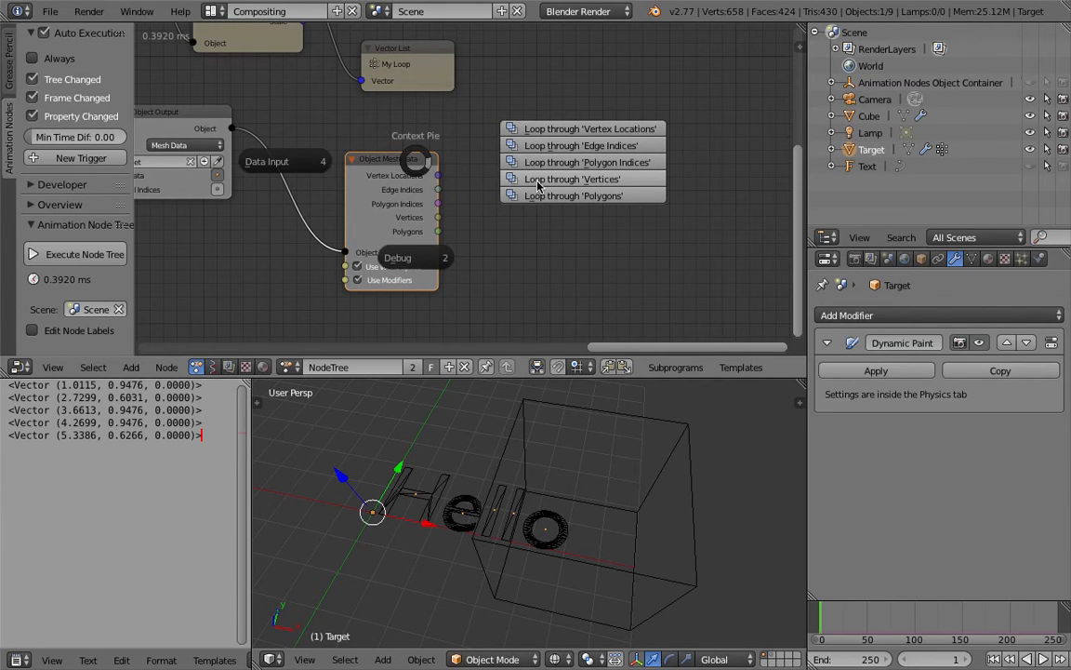
{"action": "left_click", "coordinate": [538, 185]}
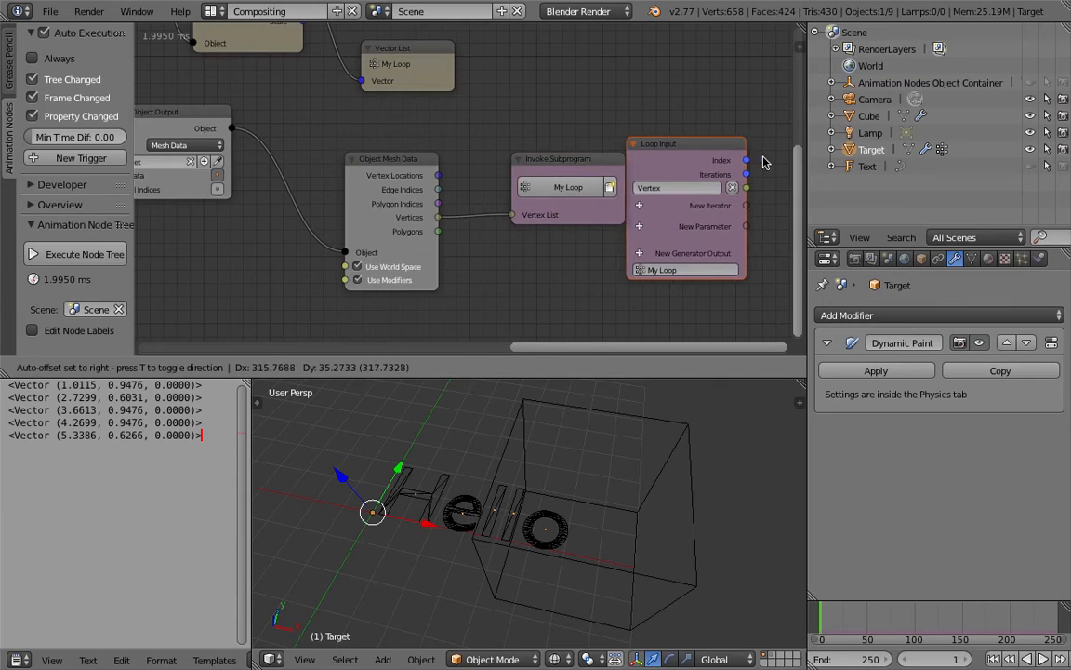
{"action": "left_click", "coordinate": [730, 136]}
{"action": "middle_click_drag", "start_coordinate": [730, 136], "coordinate": [527, 120]}
{"action": "key", "text": "ctrl+s"}
{"action": "left_click", "coordinate": [524, 116]}
Step: Add a Vertex Info node beside Loop Input, link Loop Input's Vertex to it, and save the file
{"action": "middle_click_drag", "start_coordinate": [633, 151], "coordinate": [555, 137]}
{"action": "key", "text": "shift+a"}
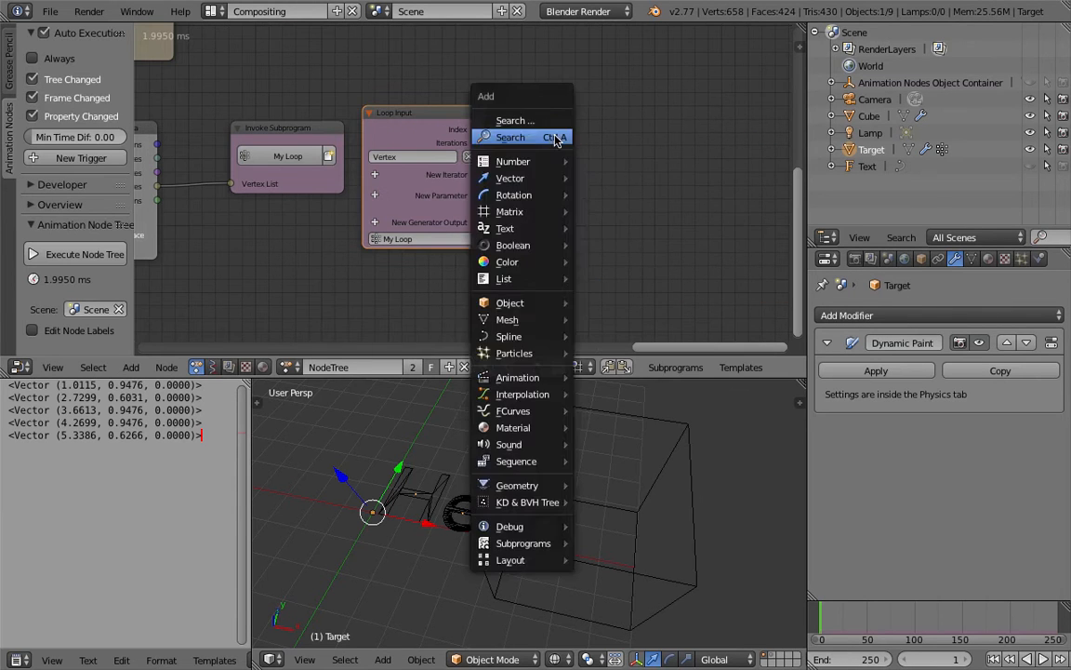
{"action": "left_click", "coordinate": [554, 137]}
{"action": "type", "text": "verte"}
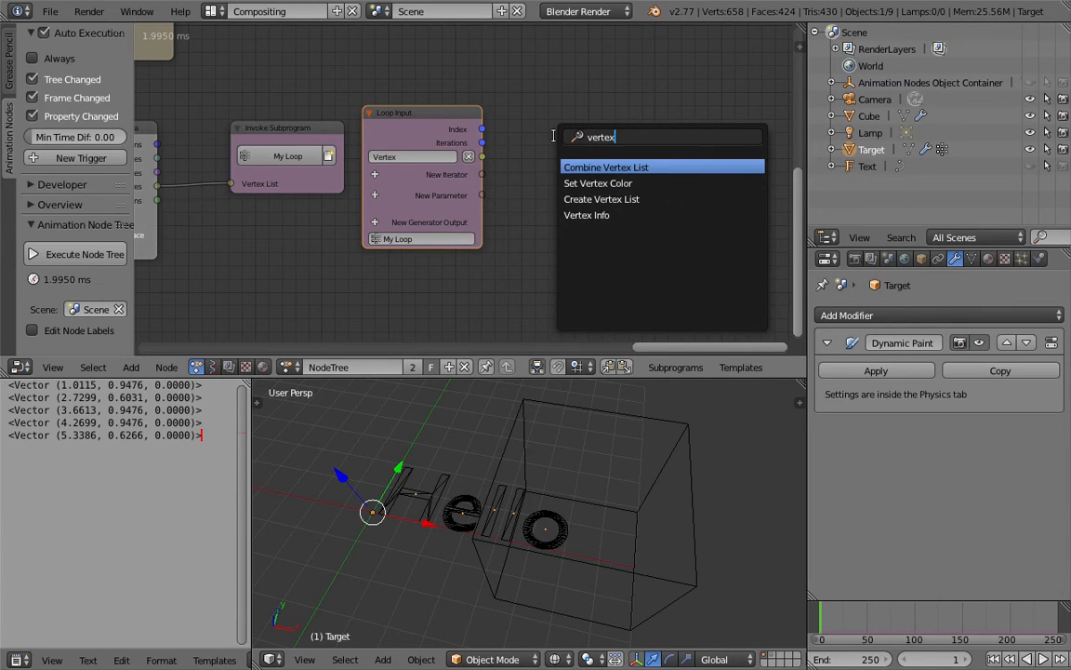
{"action": "type", "text": "x"}
{"action": "key", "text": "Down"}
{"action": "key", "text": "Down"}
{"action": "key", "text": "Down"}
{"action": "key", "text": "Return"}
{"action": "left_click", "coordinate": [554, 140]}
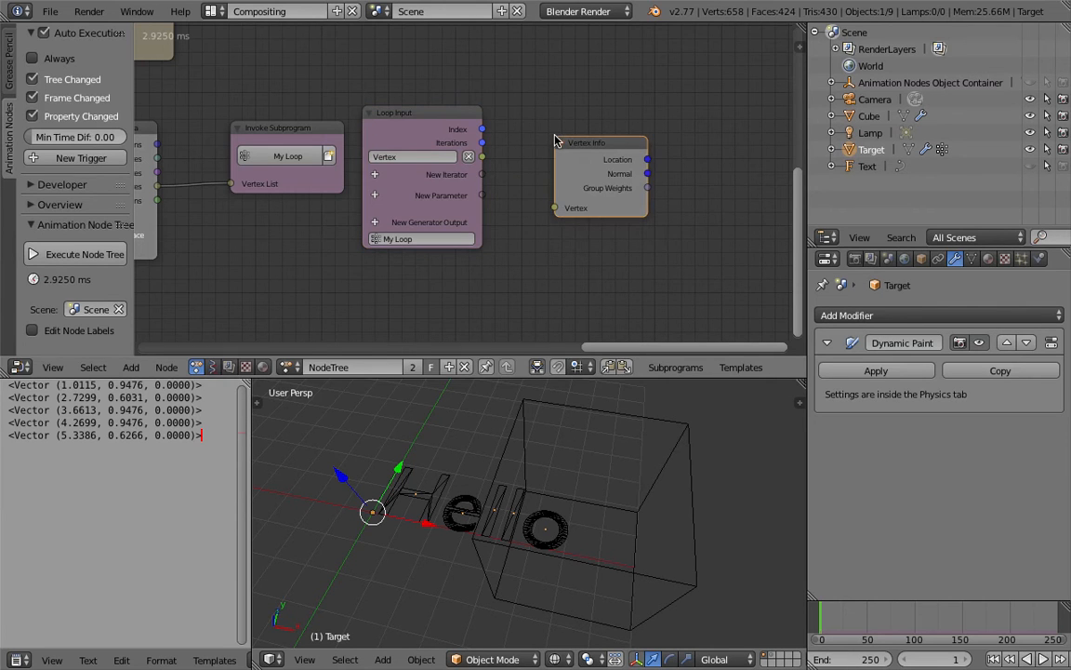
{"action": "left_click_drag", "start_coordinate": [484, 158], "coordinate": [555, 208]}
{"action": "middle_click_drag", "start_coordinate": [548, 101], "coordinate": [462, 99]}
{"action": "key", "text": "ctrl+s"}
{"action": "left_click", "coordinate": [465, 101]}
Step: Add a Debug Loop node fed by Vertex Info's Group Weights and show its output in the text editor
{"action": "left_click_drag", "start_coordinate": [513, 143], "coordinate": [496, 141]}
{"action": "middle_click_drag", "start_coordinate": [541, 177], "coordinate": [481, 171]}
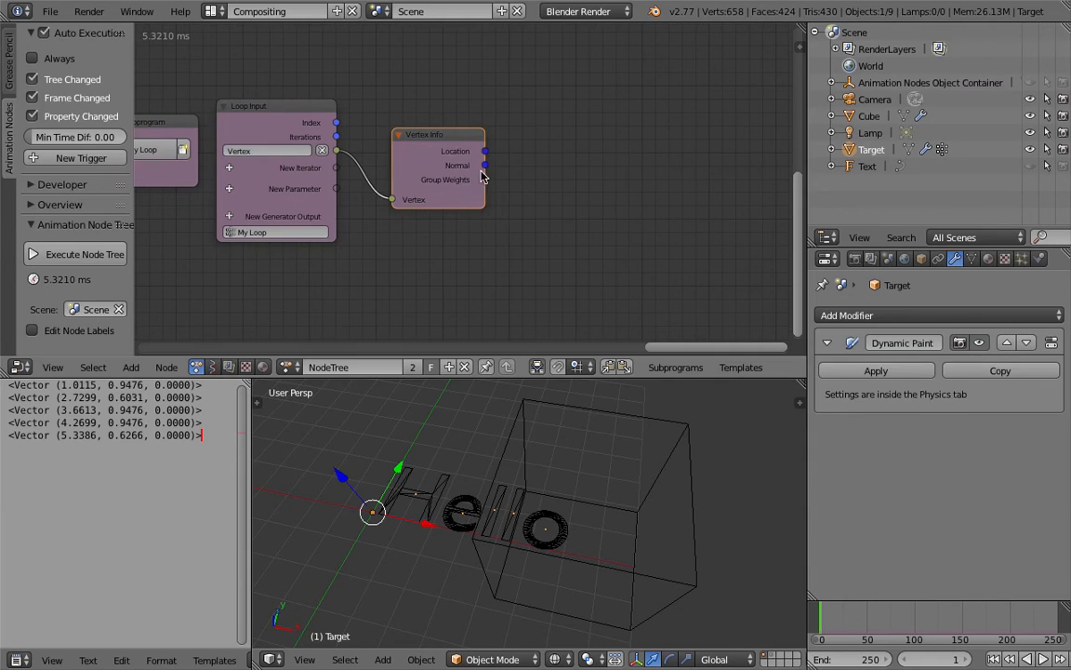
{"action": "key", "text": "shift+a"}
{"action": "left_click", "coordinate": [590, 177]}
{"action": "type", "text": "objec"}
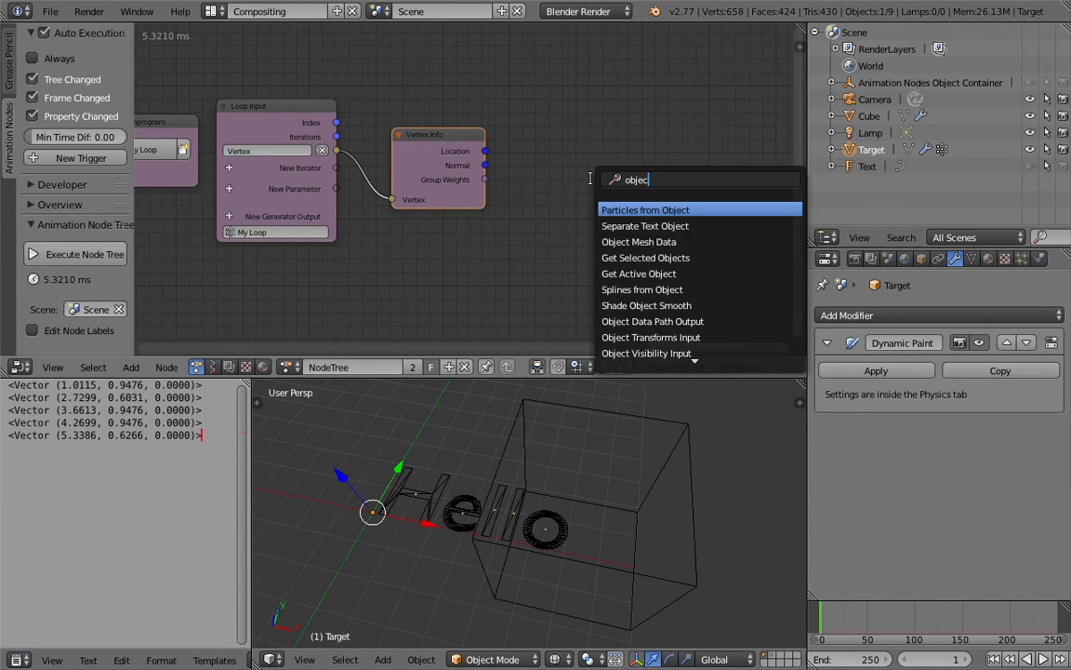
{"action": "type", "text": "t lo"}
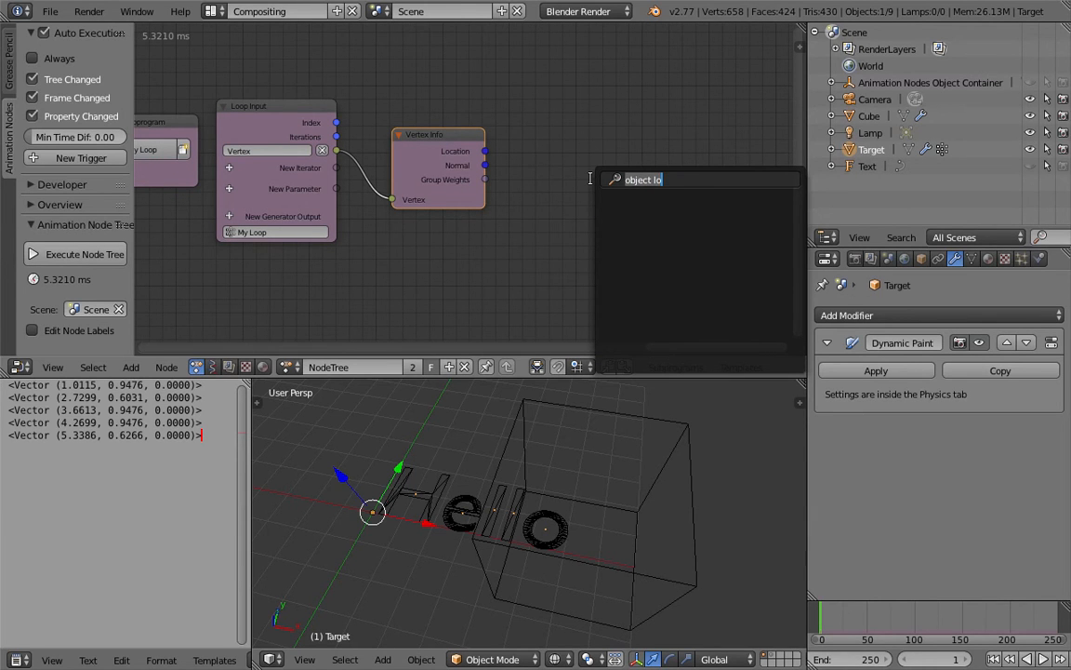
{"action": "type", "text": "debug"}
{"action": "key", "text": "Return"}
{"action": "left_click", "coordinate": [592, 174]}
{"action": "left_click_drag", "start_coordinate": [484, 179], "coordinate": [587, 200]}
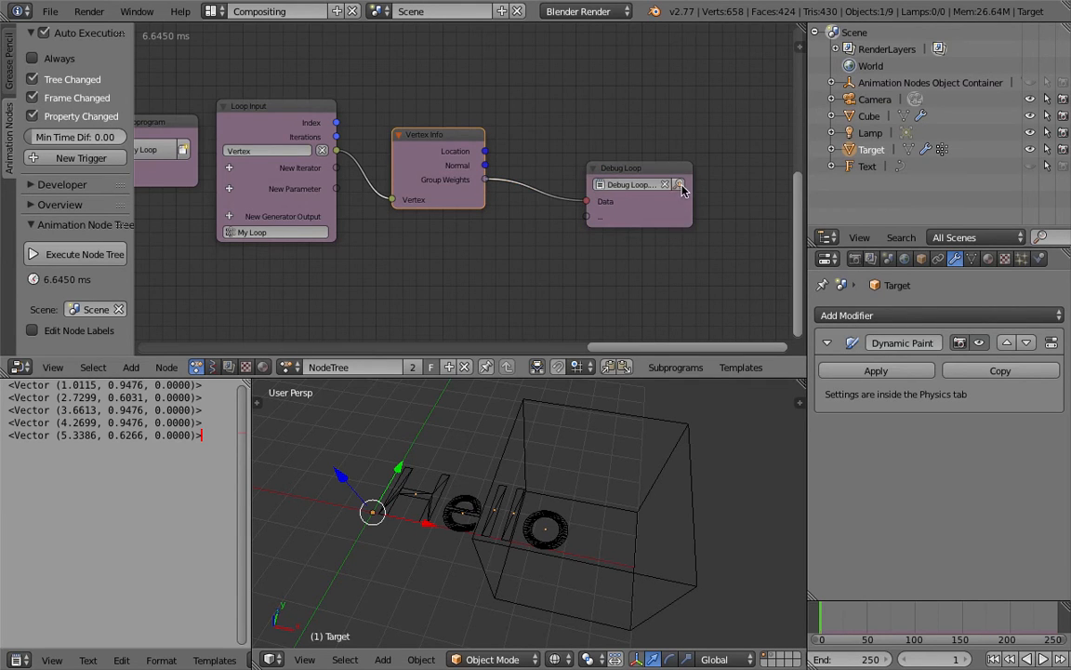
{"action": "left_click", "coordinate": [679, 184]}
{"action": "left_click", "coordinate": [137, 502]}
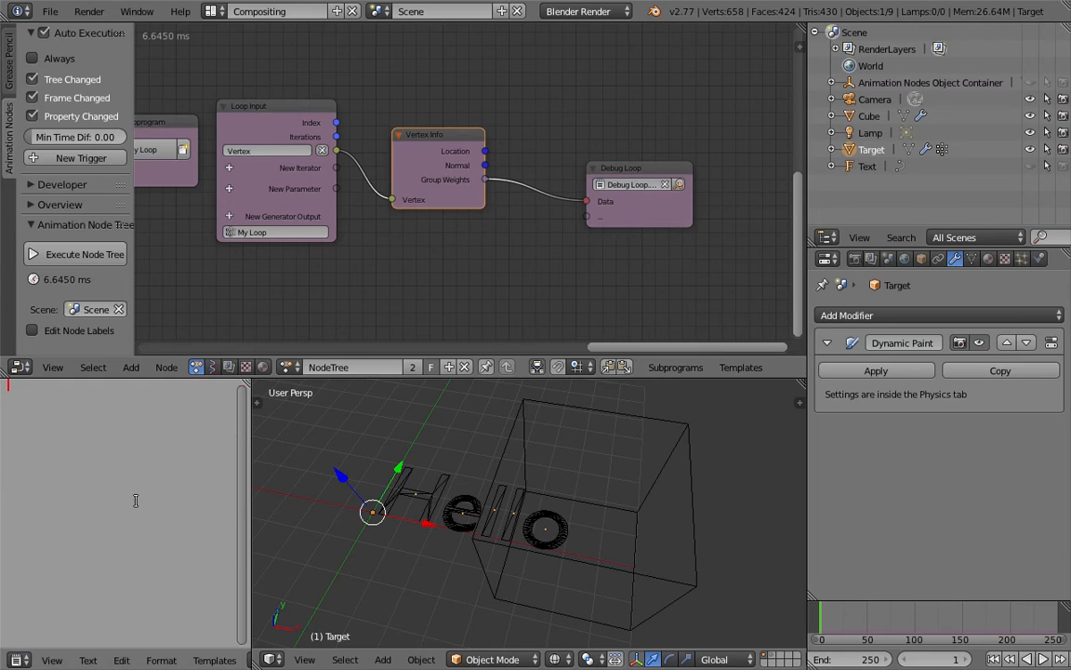
Step: Go to frame 20 and enable the Always option for the node tree's auto execution
{"action": "mouse_move", "coordinate": [415, 270]}
{"action": "middle_mouse_down"}
{"action": "mouse_move", "coordinate": [386, 265]}
{"action": "mouse_move", "coordinate": [400, 267]}
{"action": "middle_mouse_up"}
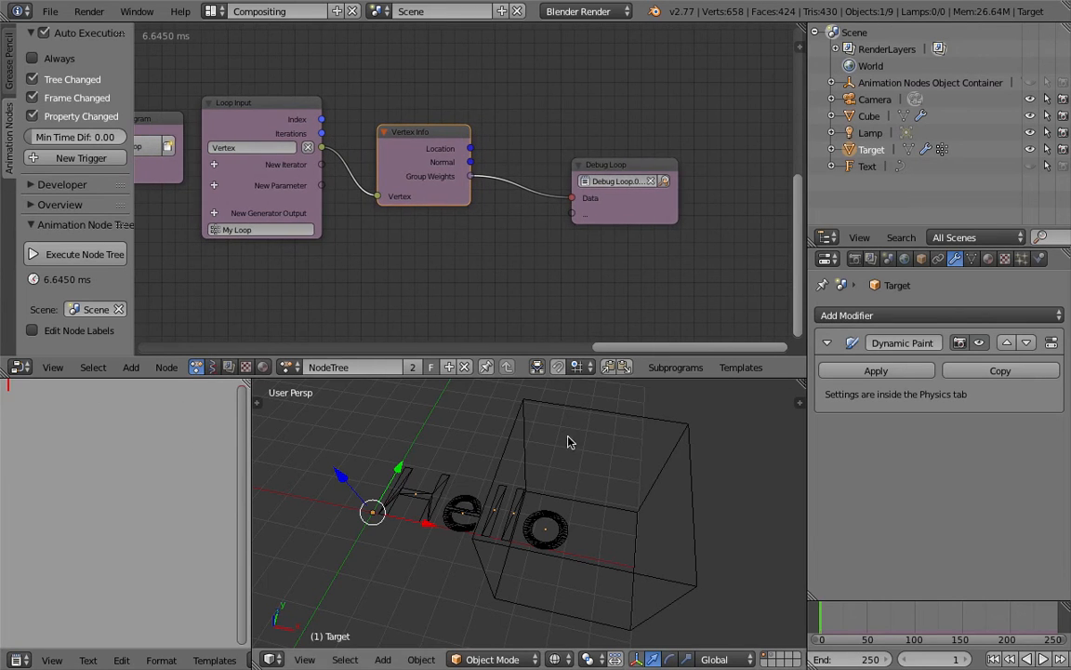
{"action": "left_click", "coordinate": [839, 616]}
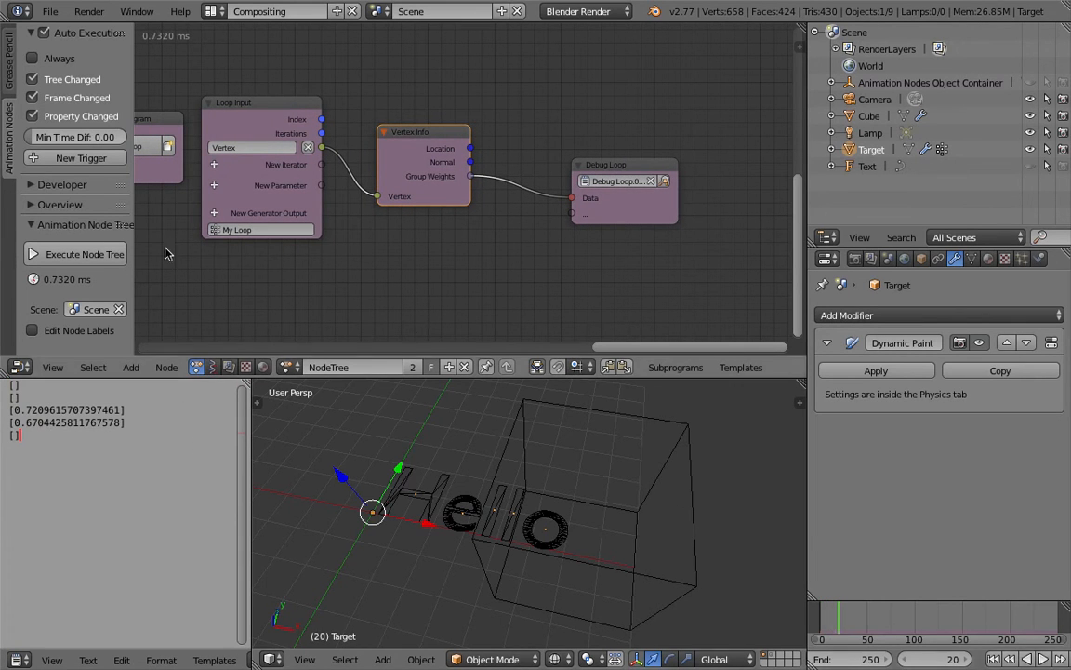
{"action": "left_click", "coordinate": [37, 61]}
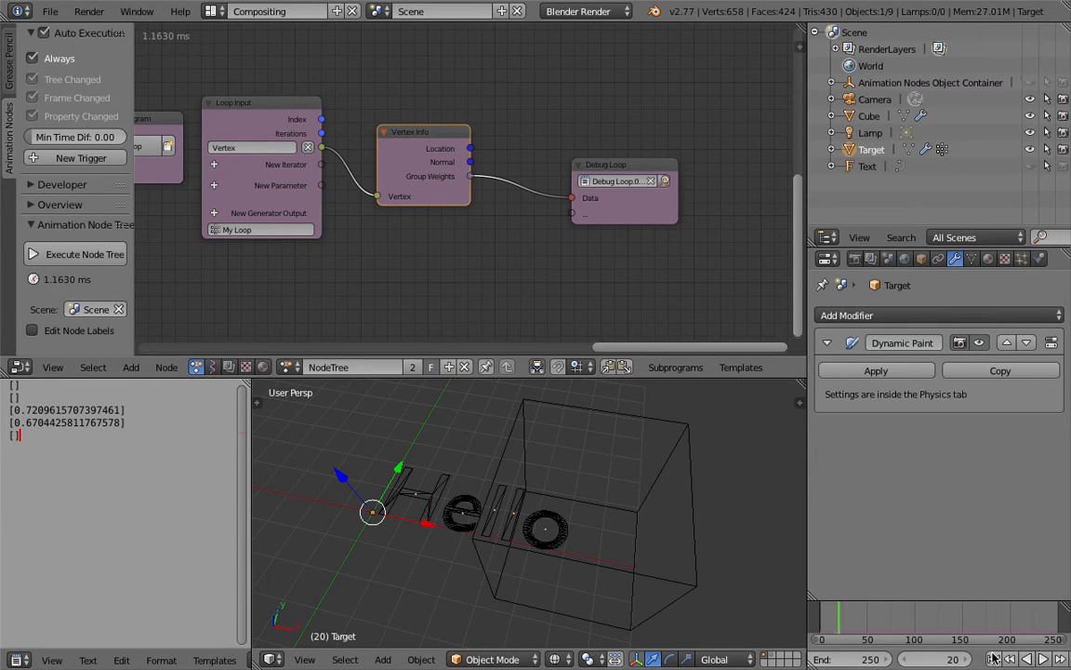
Step: Return to frame 1 and move the Cube along X across the letters to test the debugged weights
{"action": "right_click", "coordinate": [688, 536]}
{"action": "key", "text": "shift+Left"}
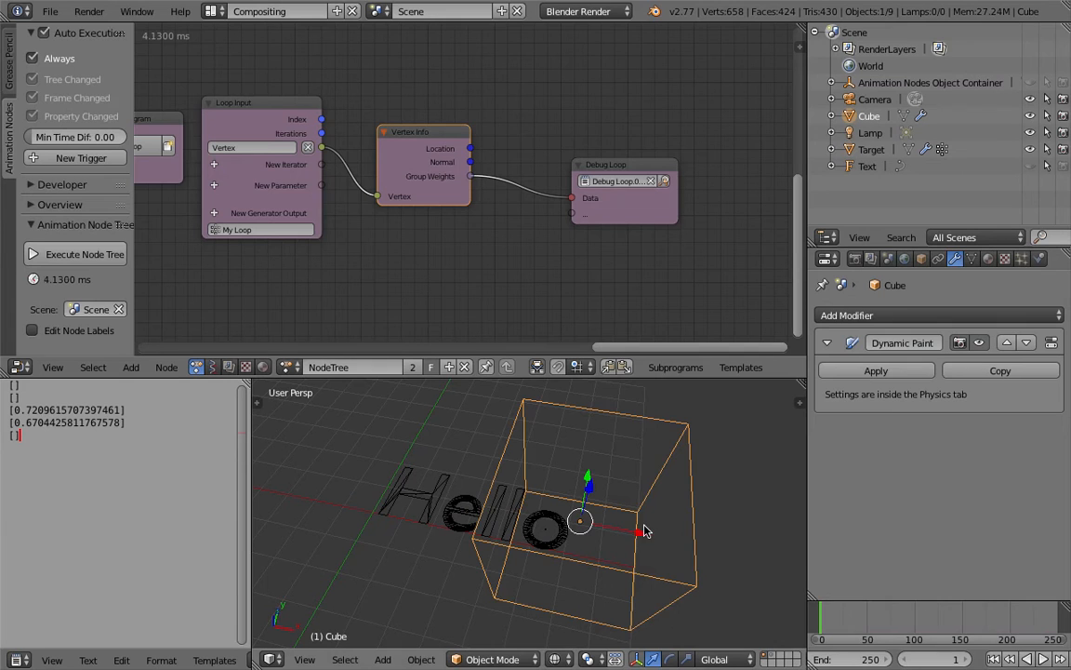
{"action": "left_click_drag", "start_coordinate": [638, 537], "coordinate": [479, 534]}
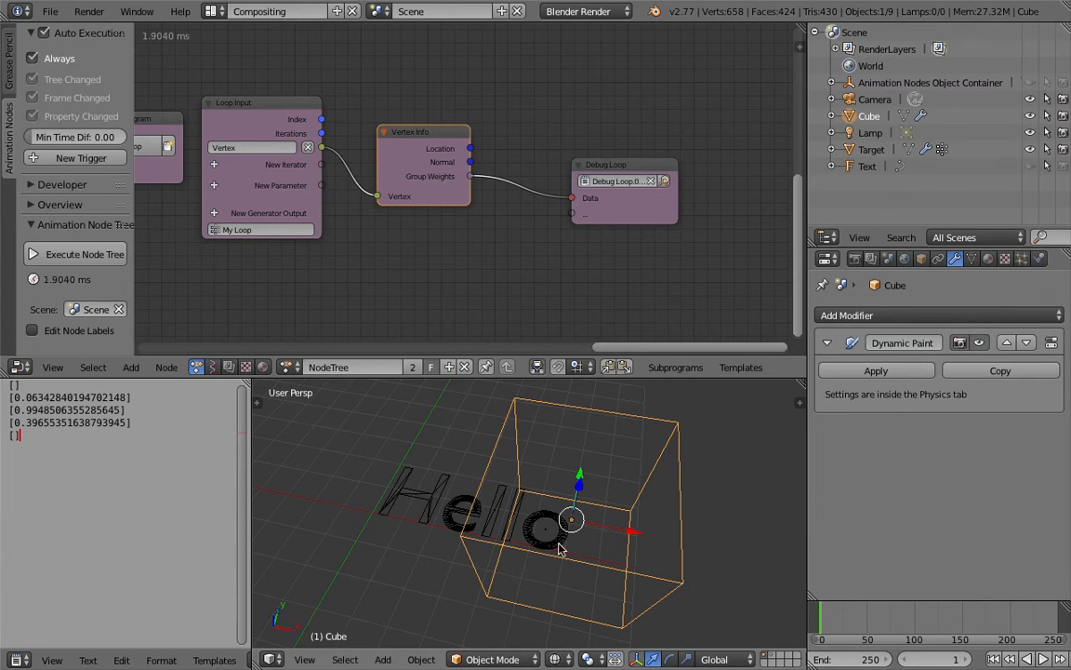
Step: Try Mesh Volume as the Cube brush's Paint Source while moving the Cube, and restore Mesh Volume + Proximity
{"action": "left_click", "coordinate": [1041, 261]}
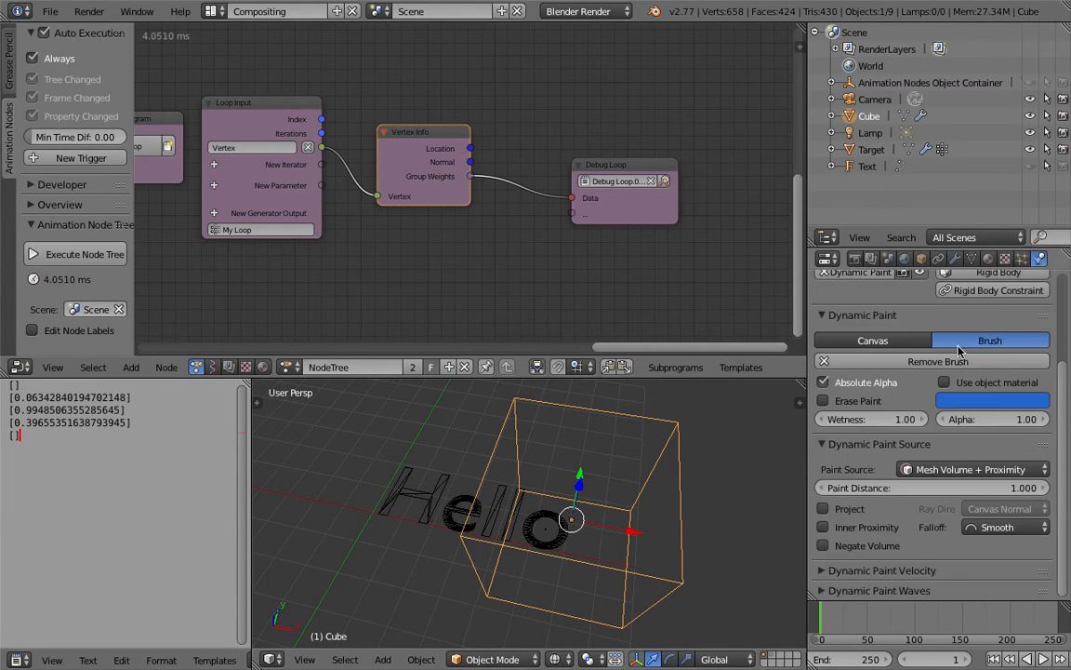
{"action": "scroll", "coordinate": [1060, 353], "scroll_direction": "up", "scroll_amount": 3}
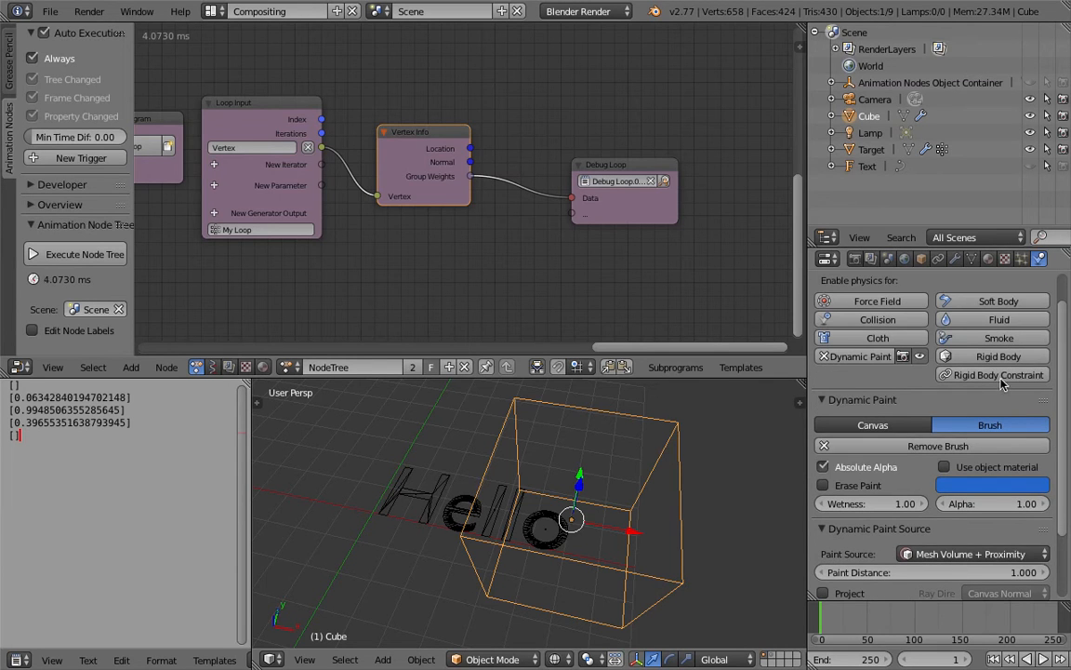
{"action": "left_click", "coordinate": [915, 553]}
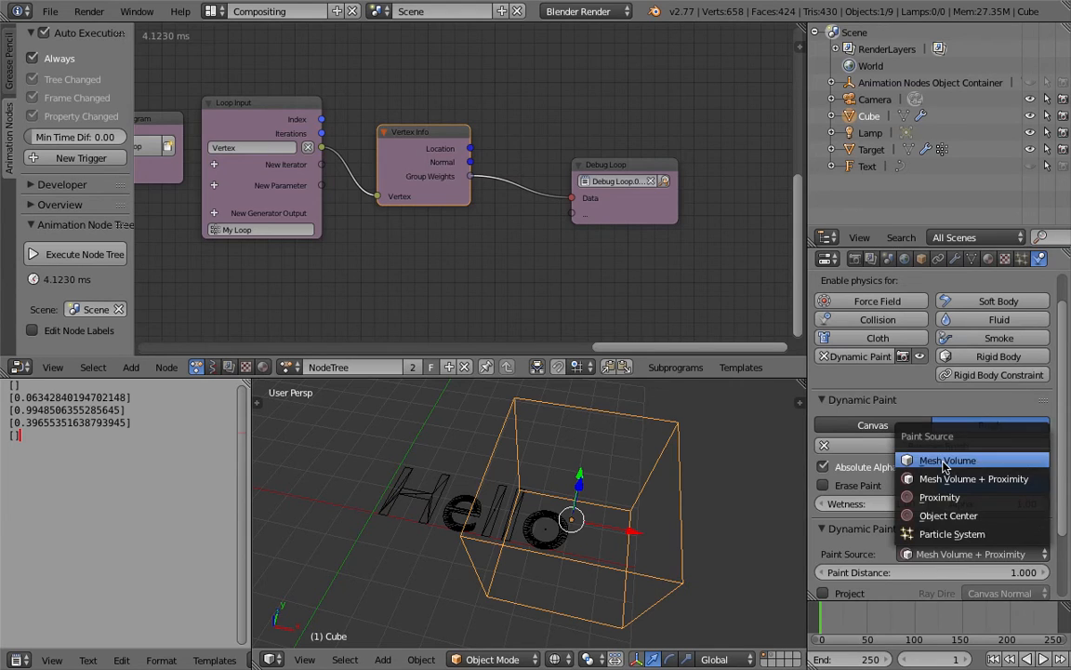
{"action": "left_click", "coordinate": [944, 462]}
{"action": "mouse_move", "coordinate": [625, 534]}
{"action": "left_mouse_down"}
{"action": "mouse_move", "coordinate": [557, 523]}
{"action": "mouse_move", "coordinate": [615, 528]}
{"action": "mouse_move", "coordinate": [822, 484]}
{"action": "left_mouse_up"}
{"action": "left_click", "coordinate": [906, 553]}
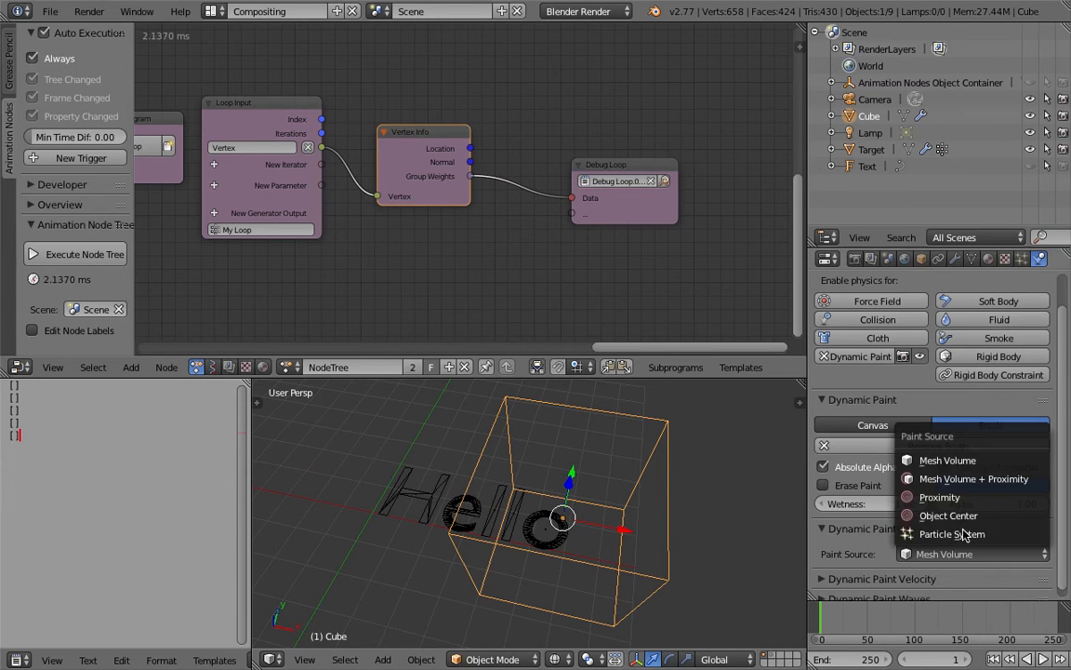
{"action": "left_click", "coordinate": [948, 479]}
Step: Move the Cube back and forth along X over the word, leaving it clear of the letters beyond the o
{"action": "left_click_drag", "start_coordinate": [621, 537], "coordinate": [715, 540]}
{"action": "middle_click_drag", "start_coordinate": [616, 491], "coordinate": [625, 488]}
{"action": "left_click_drag", "start_coordinate": [693, 532], "coordinate": [625, 540]}
{"action": "left_click_drag", "start_coordinate": [524, 542], "coordinate": [693, 531]}
{"action": "scroll", "coordinate": [662, 544], "scroll_direction": "down", "scroll_amount": 3}
{"action": "scroll", "coordinate": [638, 530], "scroll_direction": "up", "scroll_amount": 2}
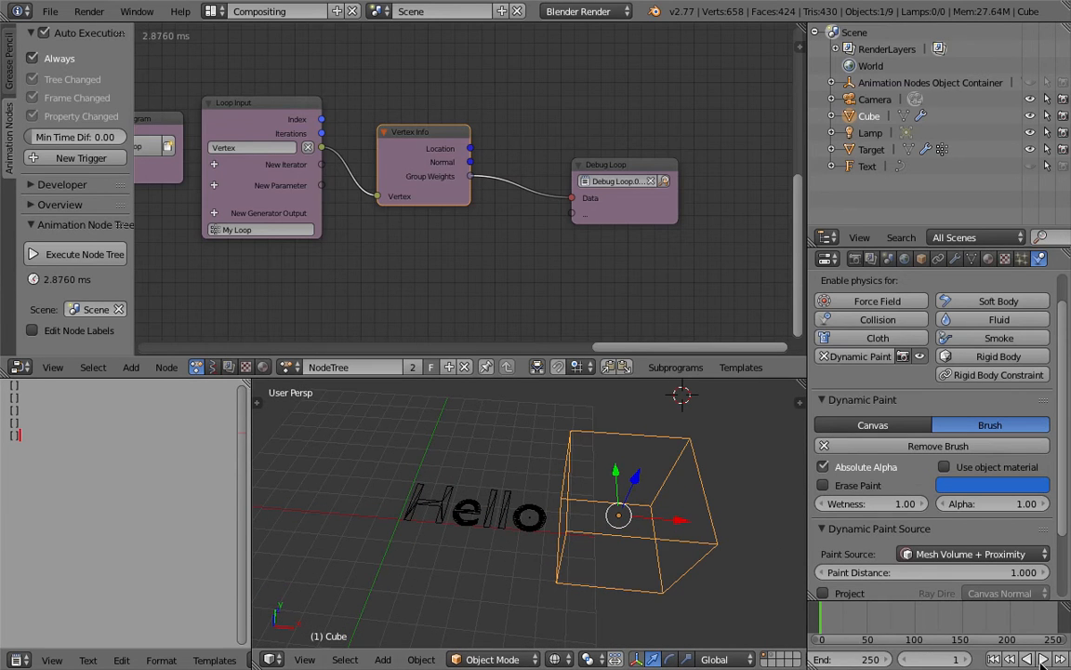
Step: Play the animation while moving the Cube along X toward the o, and stop at frame 106
{"action": "left_click", "coordinate": [1045, 659]}
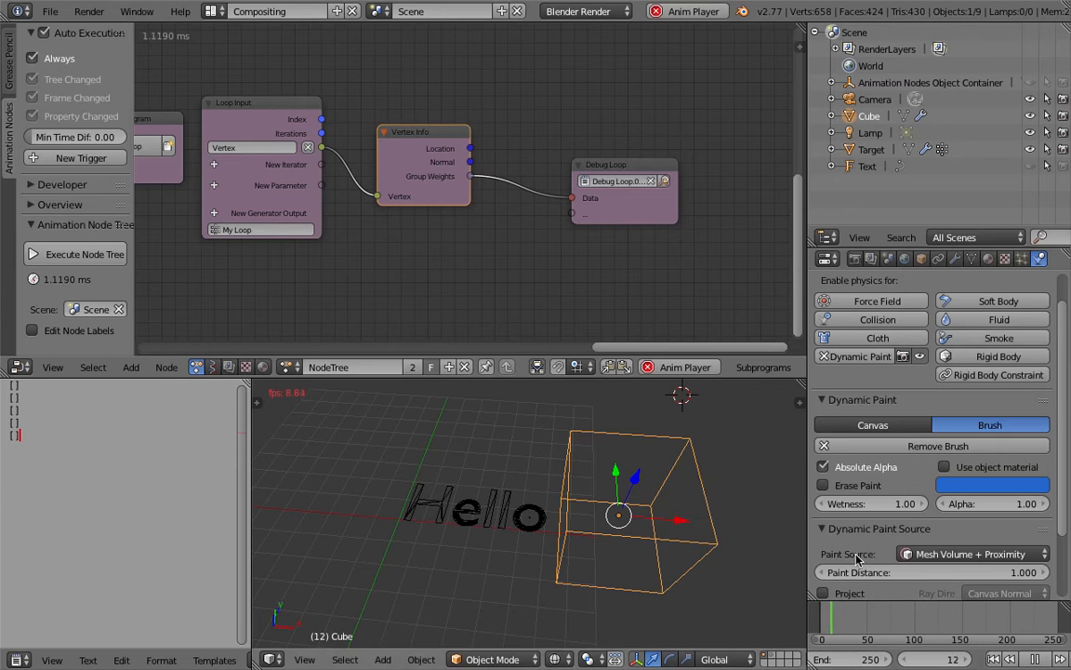
{"action": "left_click_drag", "start_coordinate": [699, 526], "coordinate": [657, 528]}
{"action": "key", "text": "alt+a"}
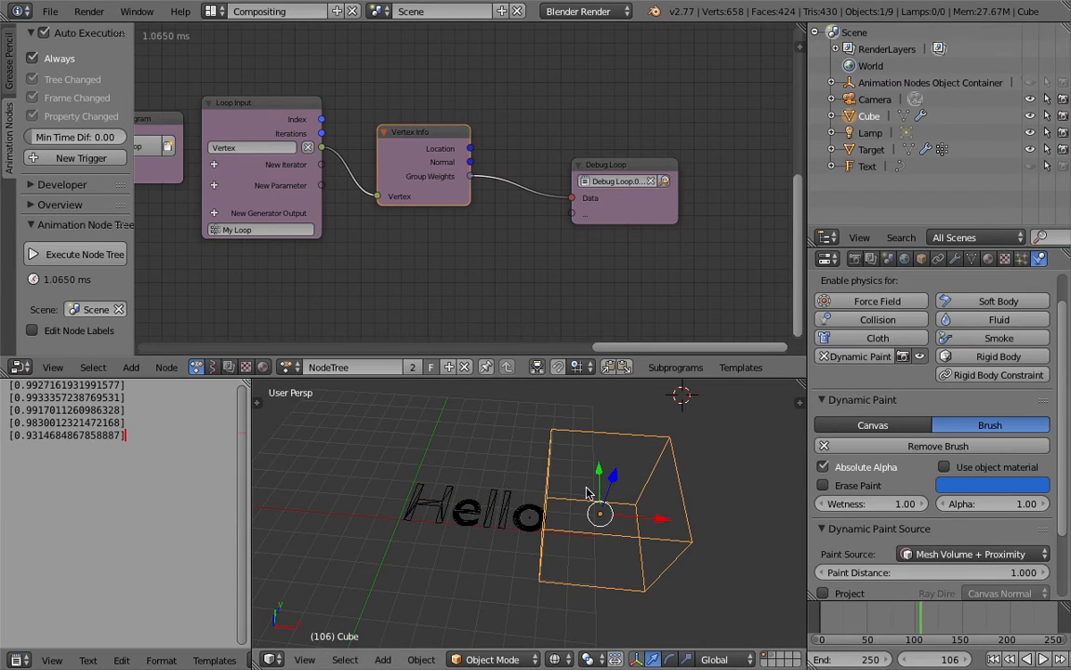
Step: Switch the 3D view to solid shading and save the file
{"action": "middle_click_drag", "start_coordinate": [566, 499], "coordinate": [573, 509]}
{"action": "key", "text": "z"}
{"action": "scroll", "coordinate": [573, 510], "scroll_direction": "up", "scroll_amount": 1}
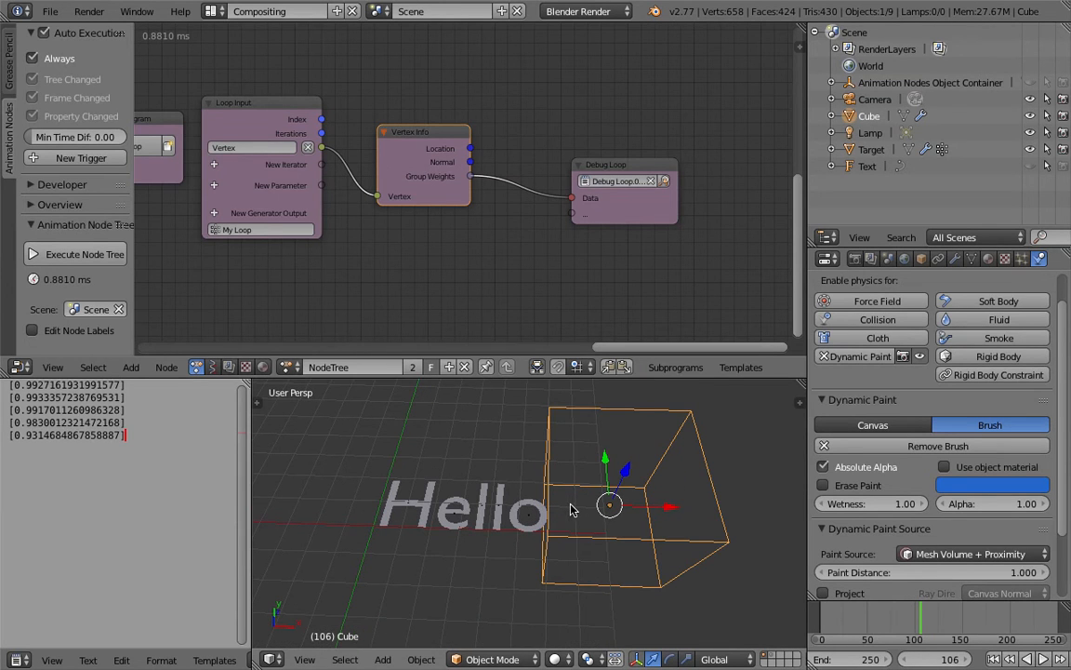
{"action": "key", "text": "ctrl+s"}
{"action": "left_click", "coordinate": [544, 465]}
Step: Move the Debug Loop and Vertex Info nodes farther from the Loop Input node
{"action": "scroll", "coordinate": [474, 240], "scroll_direction": "down", "scroll_amount": 2}
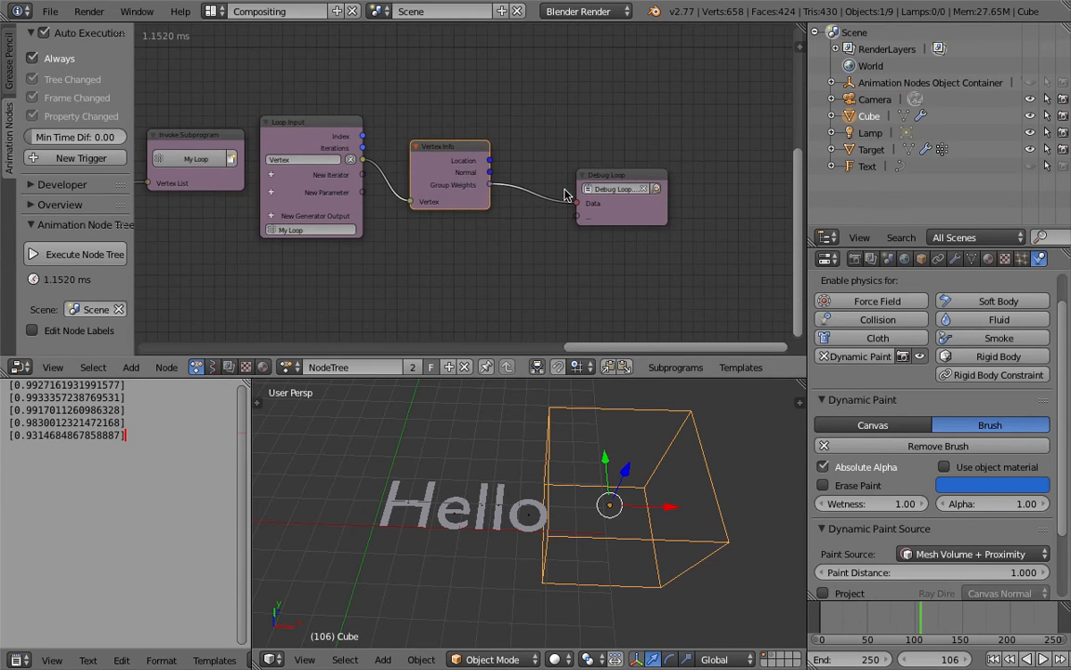
{"action": "left_click_drag", "start_coordinate": [591, 176], "coordinate": [621, 173]}
{"action": "left_click_drag", "start_coordinate": [489, 142], "coordinate": [518, 123]}
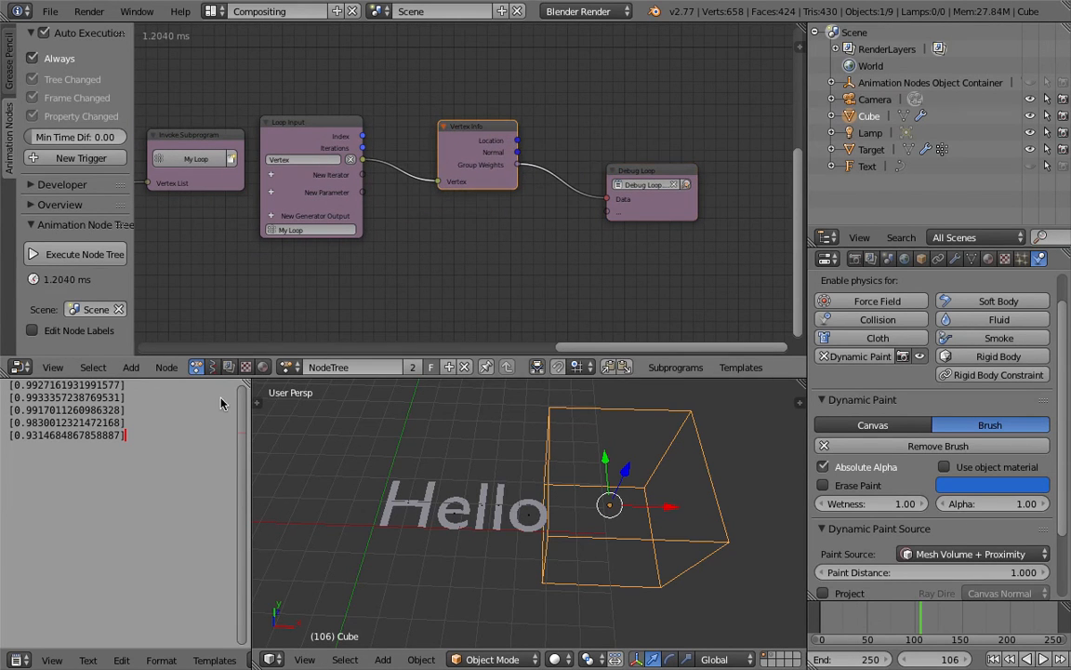
Step: Select the Target object and check its Dynamic Paint canvas settings and vertex groups
{"action": "middle_click_drag", "start_coordinate": [448, 423], "coordinate": [496, 462]}
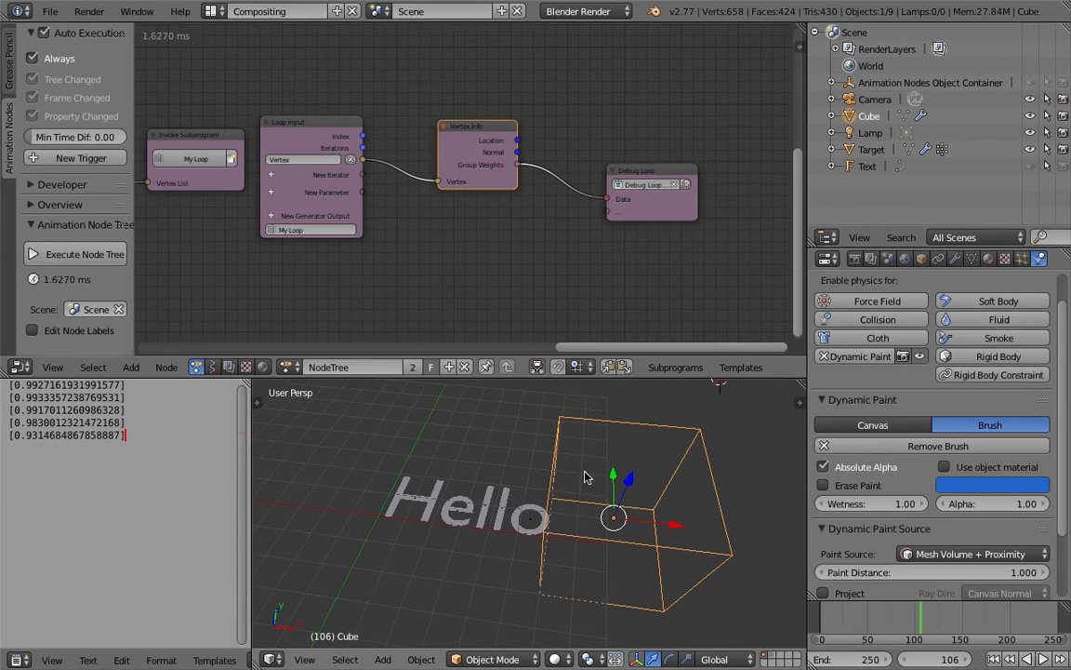
{"action": "right_click", "coordinate": [486, 524]}
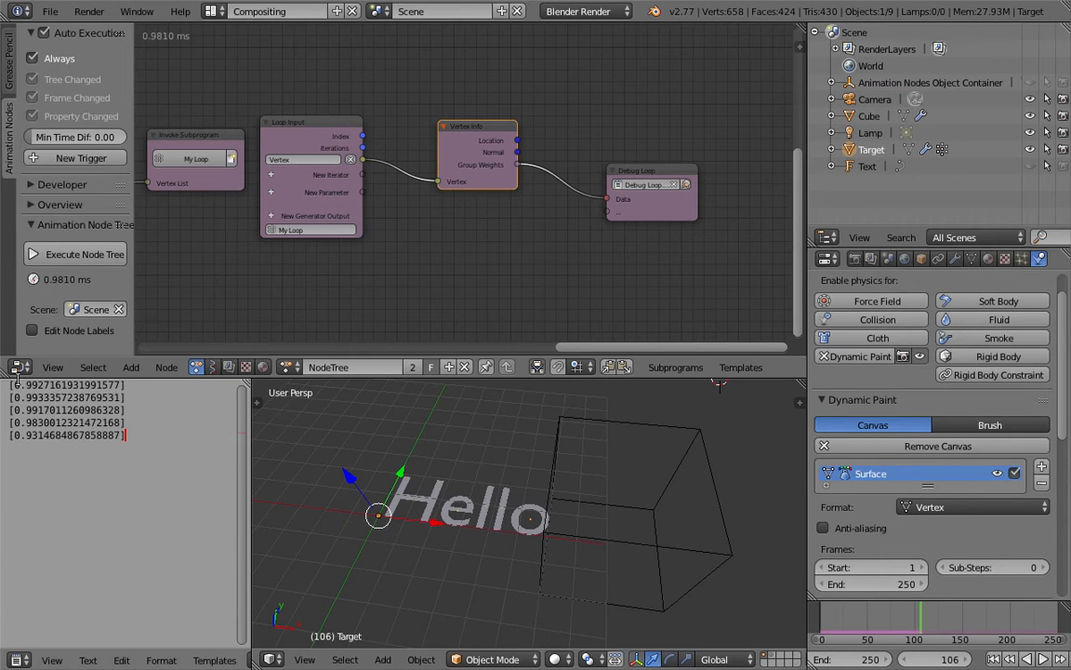
{"action": "scroll", "coordinate": [1017, 302], "scroll_direction": "down", "scroll_amount": 1}
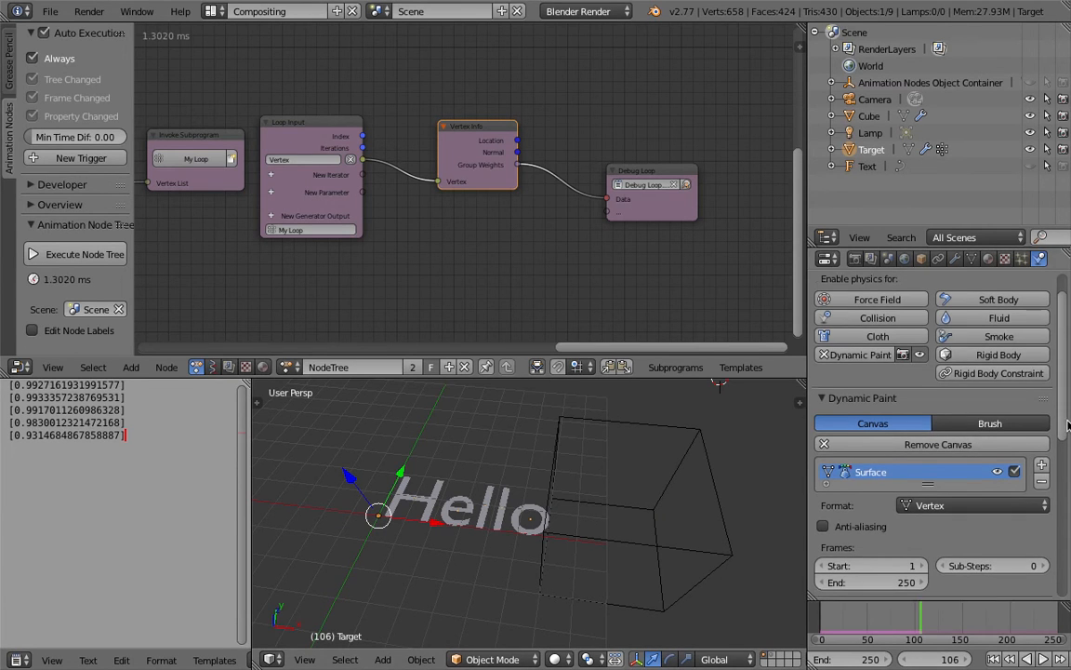
{"action": "left_click", "coordinate": [970, 259]}
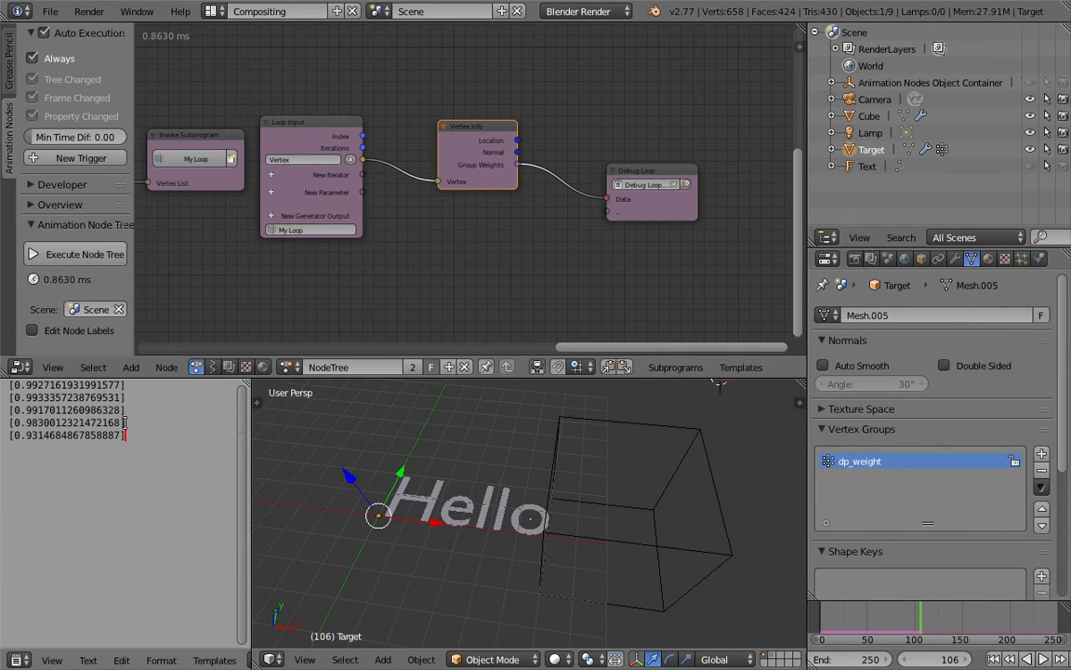
{"action": "key", "text": "Home"}
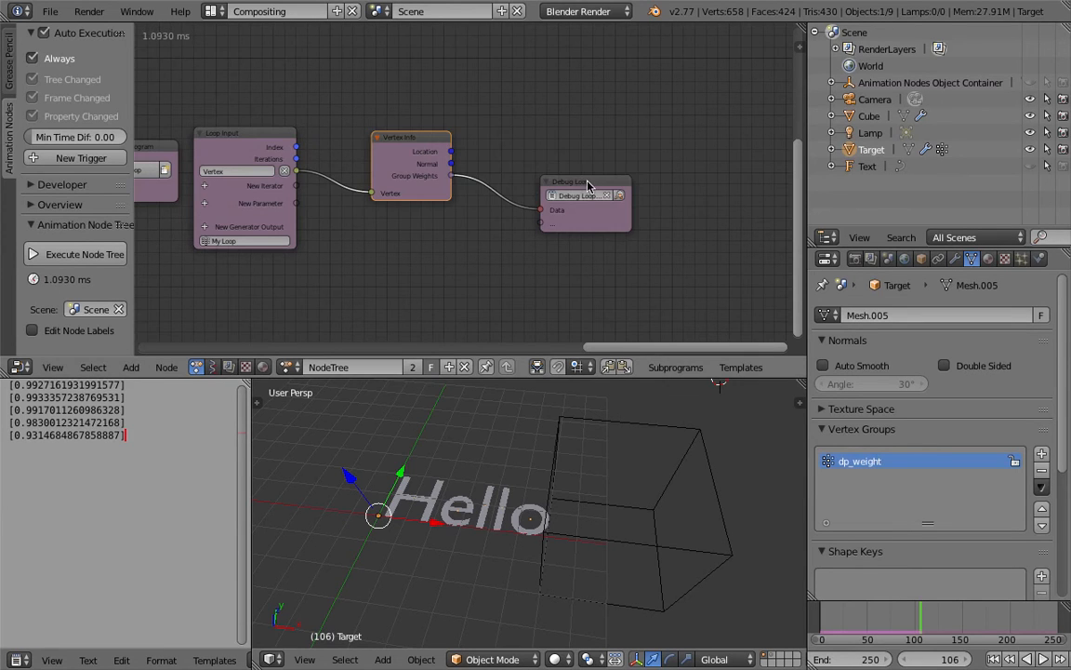
Step: Move Debug Loop aside, insert a Get List Element node between Vertex Info's Group Weights and Debug Loop, and save the file
{"action": "left_click_drag", "start_coordinate": [581, 186], "coordinate": [641, 197]}
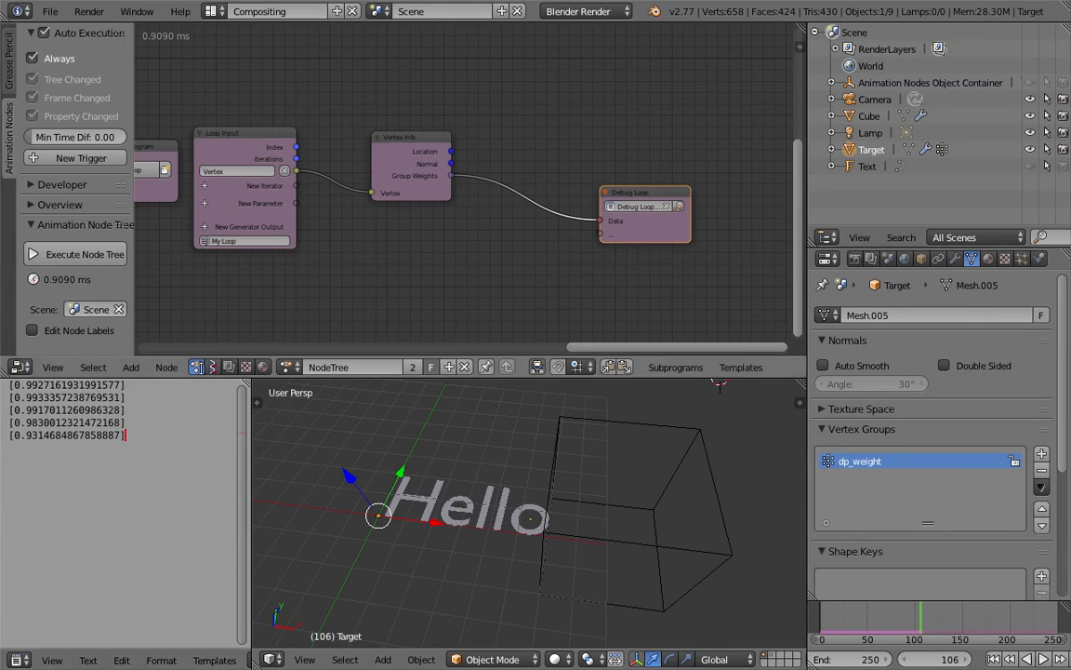
{"action": "key", "text": "shift+a"}
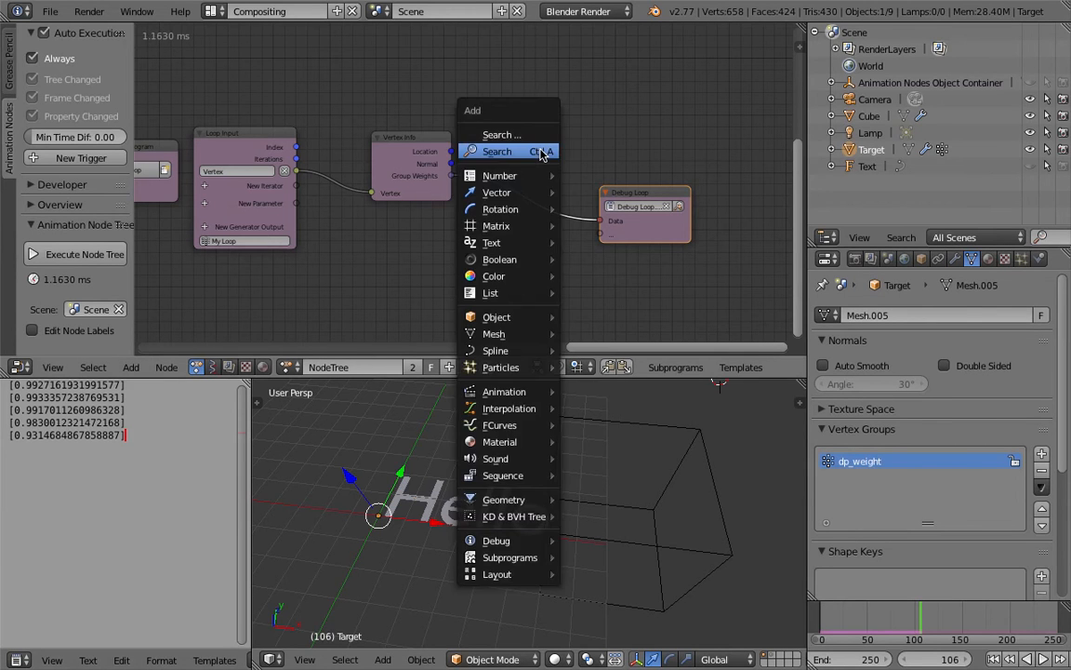
{"action": "left_click", "coordinate": [539, 153]}
{"action": "type", "text": "get ele"}
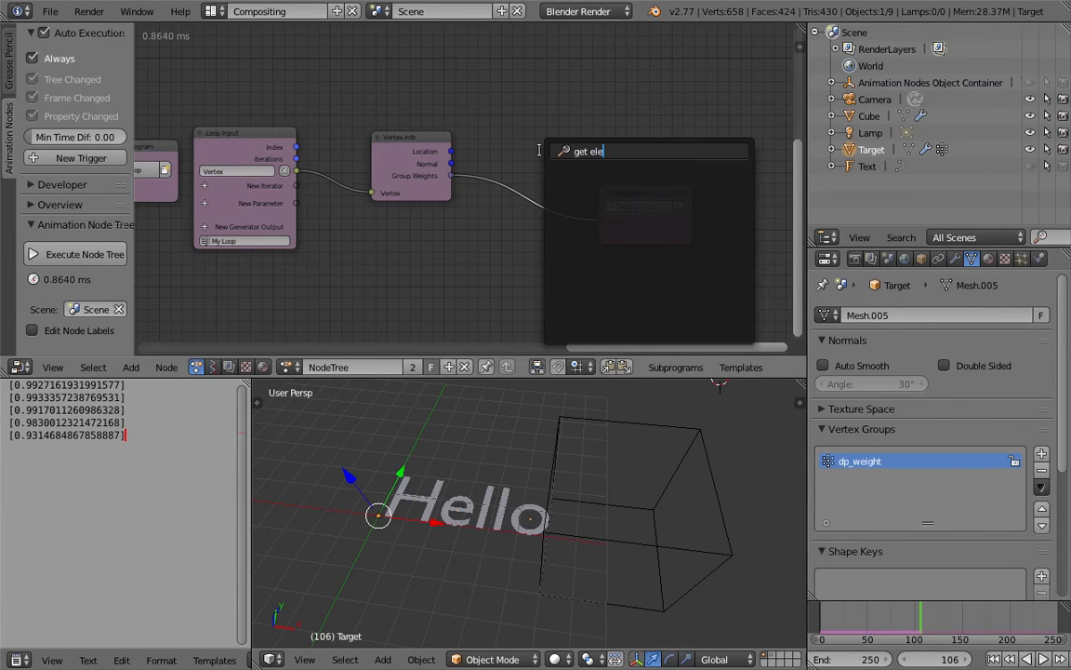
{"action": "key", "text": "BackSpace"}
{"action": "key", "text": "BackSpace"}
{"action": "key", "text": "BackSpace"}
{"action": "type", "text": "i"}
{"action": "type", "text": "elem"}
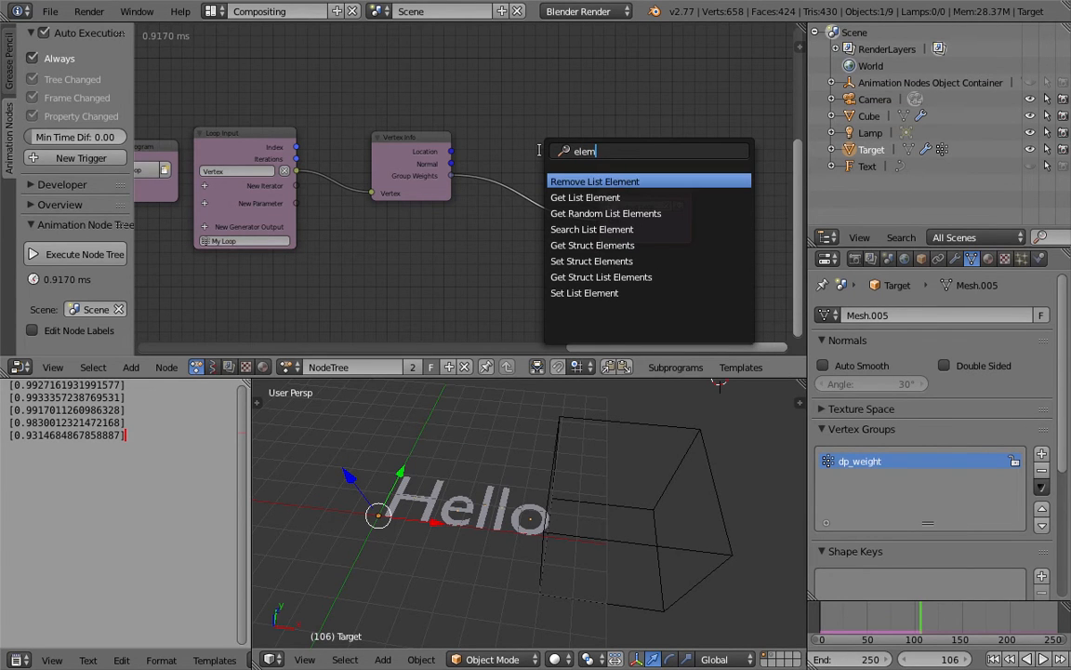
{"action": "key", "text": "Return"}
{"action": "left_click", "coordinate": [499, 150]}
{"action": "middle_click_drag", "start_coordinate": [558, 202], "coordinate": [505, 204]}
{"action": "key", "text": "ctrl+s"}
{"action": "left_click", "coordinate": [506, 207]}
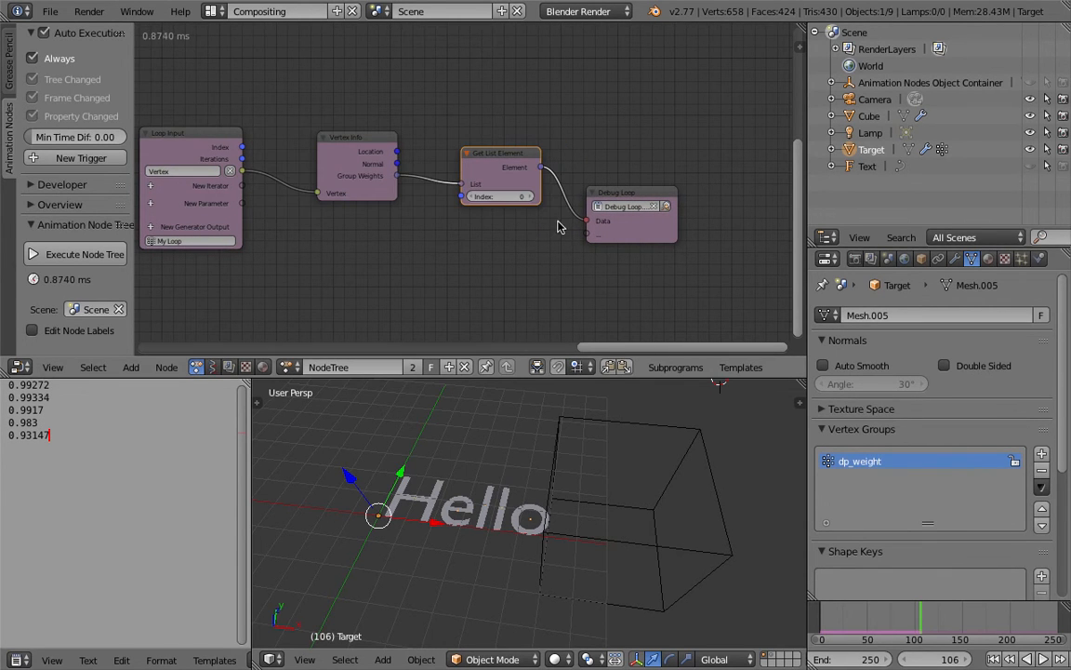
Step: Move the Get List Element and Debug Loop nodes higher, level with Vertex Info, and save over the existing file
{"action": "key", "text": "g"}
{"action": "left_click", "coordinate": [622, 108]}
{"action": "key", "text": "g"}
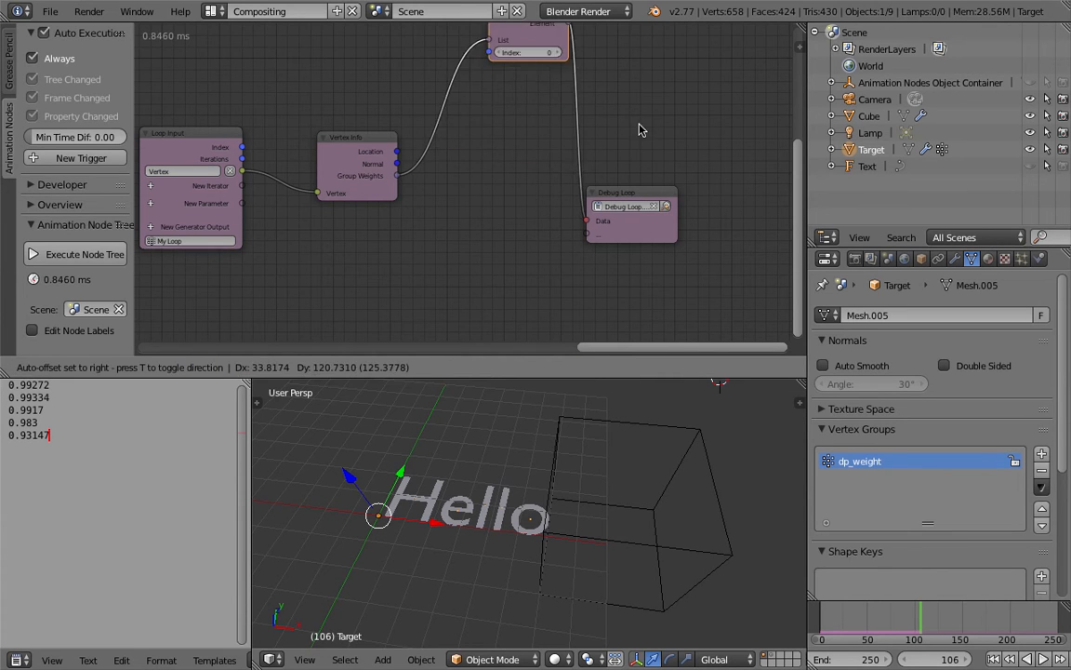
{"action": "left_click", "coordinate": [613, 219]}
{"action": "right_click", "coordinate": [628, 191]}
{"action": "key", "text": "g"}
{"action": "left_click", "coordinate": [636, 106]}
{"action": "key", "text": "ctrl+s"}
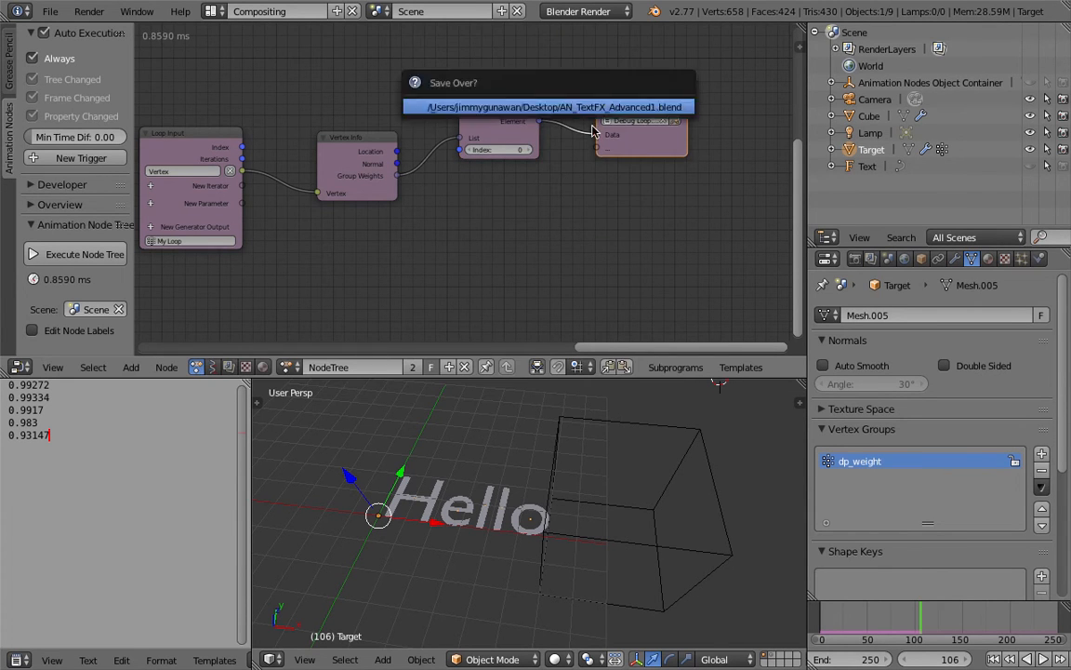
{"action": "left_click", "coordinate": [635, 106]}
Step: Widen the node editor and rename the object loop subprogram to Get Centers
{"action": "scroll", "coordinate": [394, 203], "scroll_direction": "down", "scroll_amount": 3}
{"action": "scroll", "coordinate": [411, 214], "scroll_direction": "down", "scroll_amount": 1}
{"action": "middle_click_drag", "start_coordinate": [223, 165], "coordinate": [360, 199]}
{"action": "middle_click_drag", "start_coordinate": [330, 156], "coordinate": [768, 167]}
{"action": "middle_click_drag", "start_coordinate": [559, 116], "coordinate": [562, 118]}
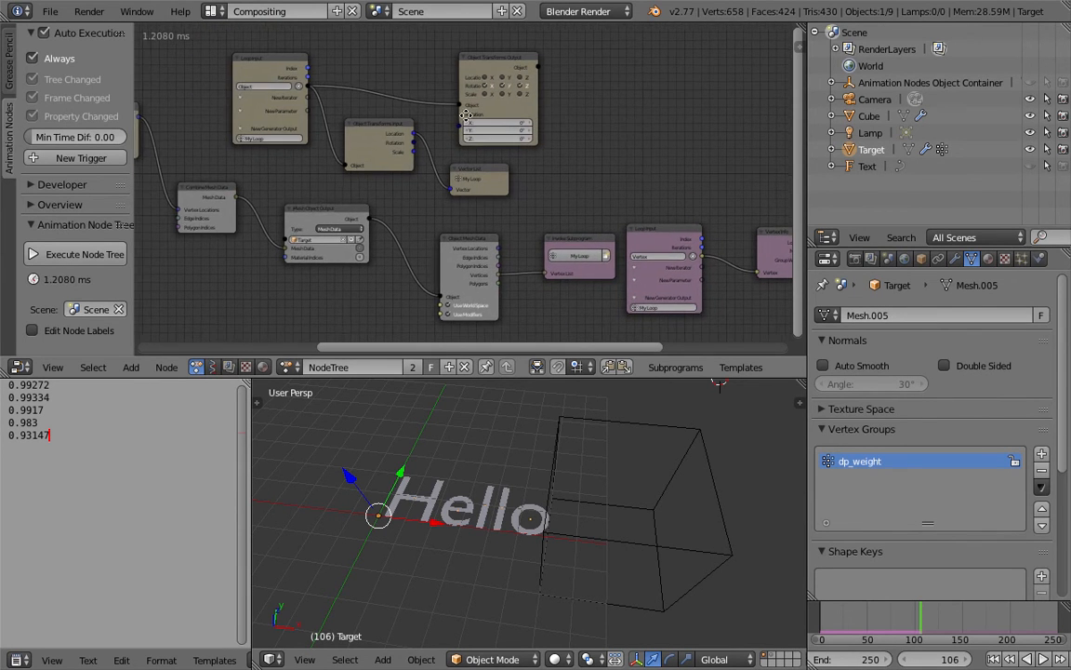
{"action": "middle_click_drag", "start_coordinate": [467, 114], "coordinate": [567, 118]}
{"action": "left_click_drag", "start_coordinate": [797, 212], "coordinate": [885, 211]}
{"action": "middle_click_drag", "start_coordinate": [594, 183], "coordinate": [631, 195]}
{"action": "scroll", "coordinate": [430, 184], "scroll_direction": "up", "scroll_amount": 4}
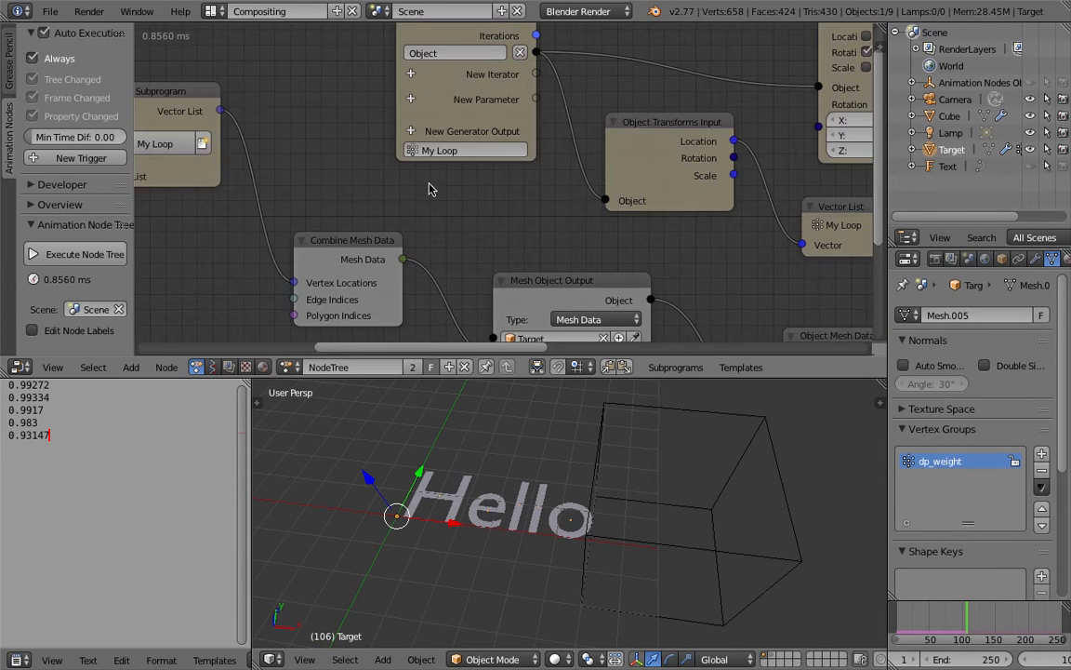
{"action": "left_click", "coordinate": [475, 161]}
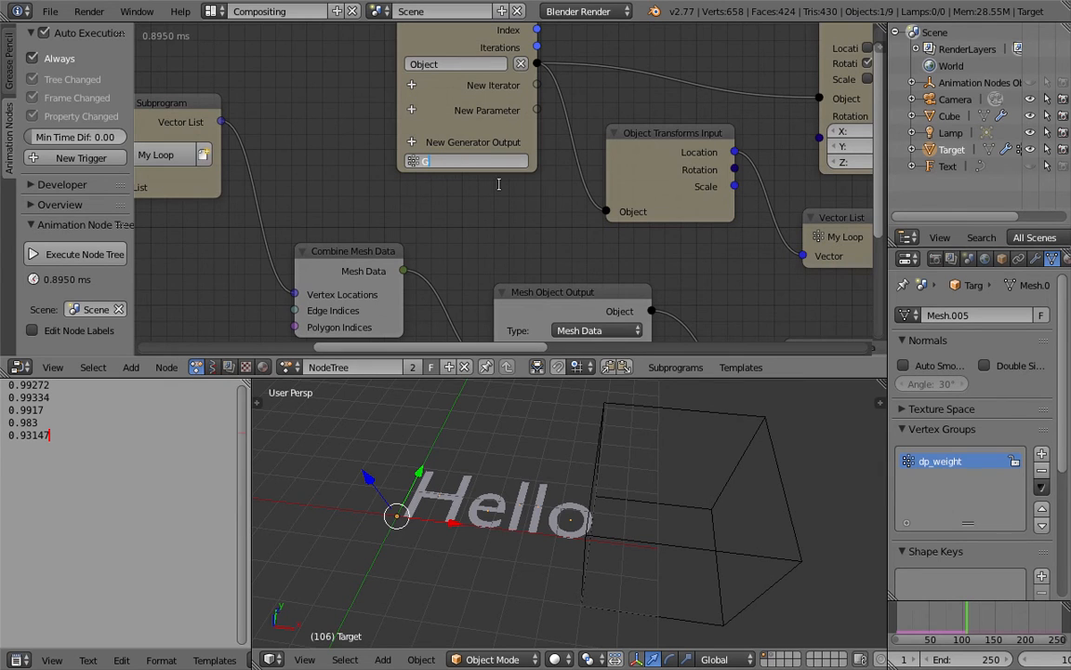
{"action": "type", "text": "Get Centers"}
{"action": "key", "text": "Return"}
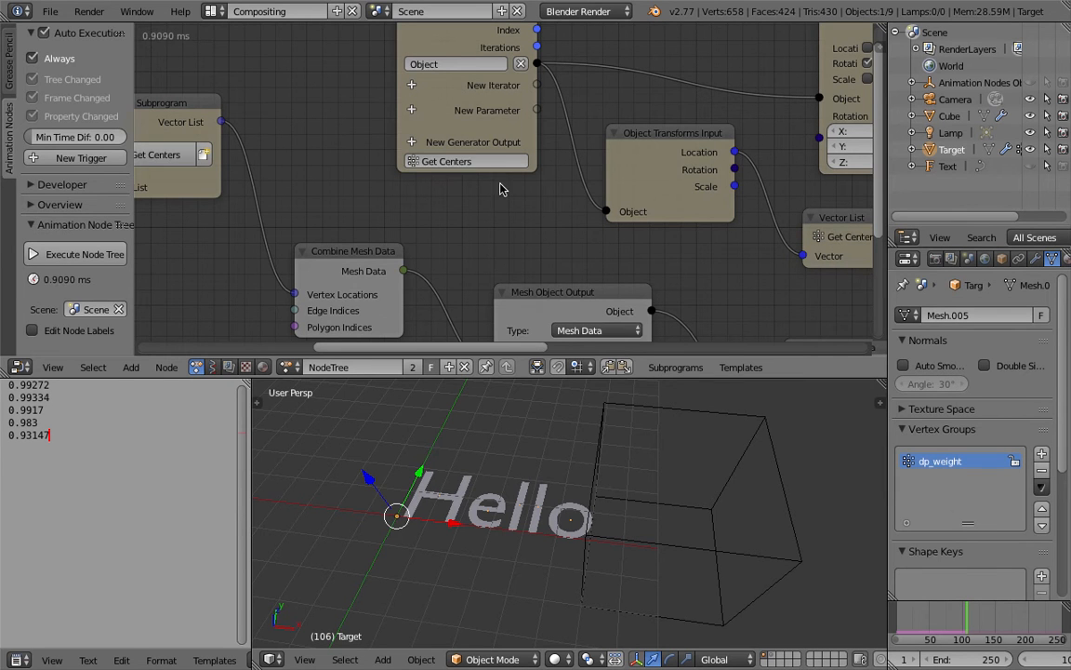
Step: Delete the Object Transforms Output node from the Get Centers loop
{"action": "scroll", "coordinate": [730, 163], "scroll_direction": "down", "scroll_amount": 2}
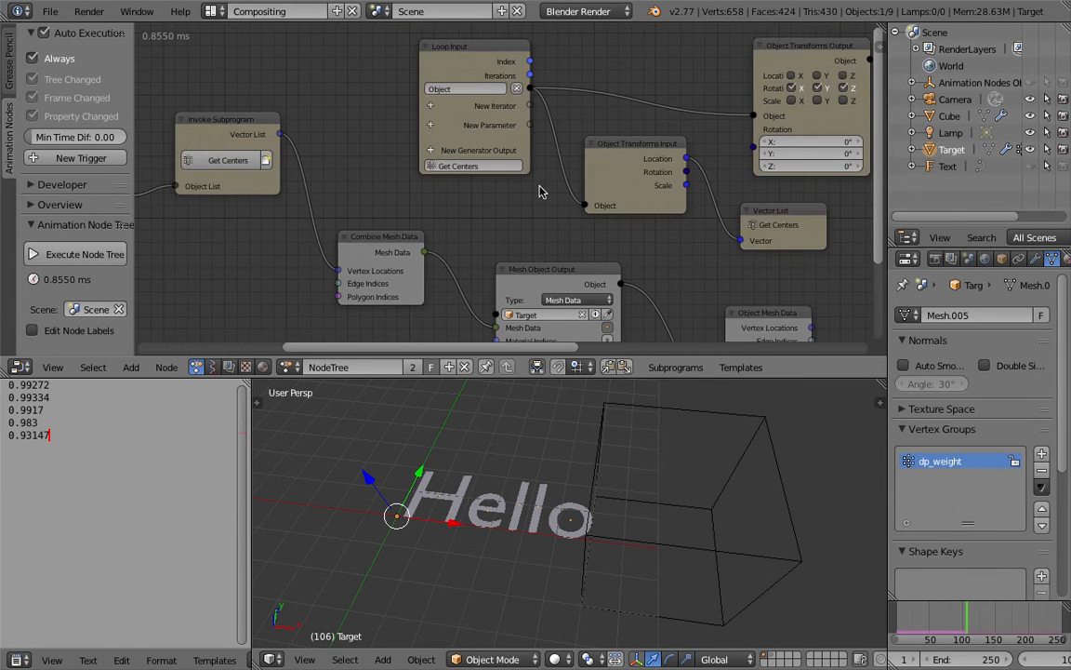
{"action": "scroll", "coordinate": [544, 192], "scroll_direction": "down", "scroll_amount": 2}
{"action": "left_click", "coordinate": [717, 87]}
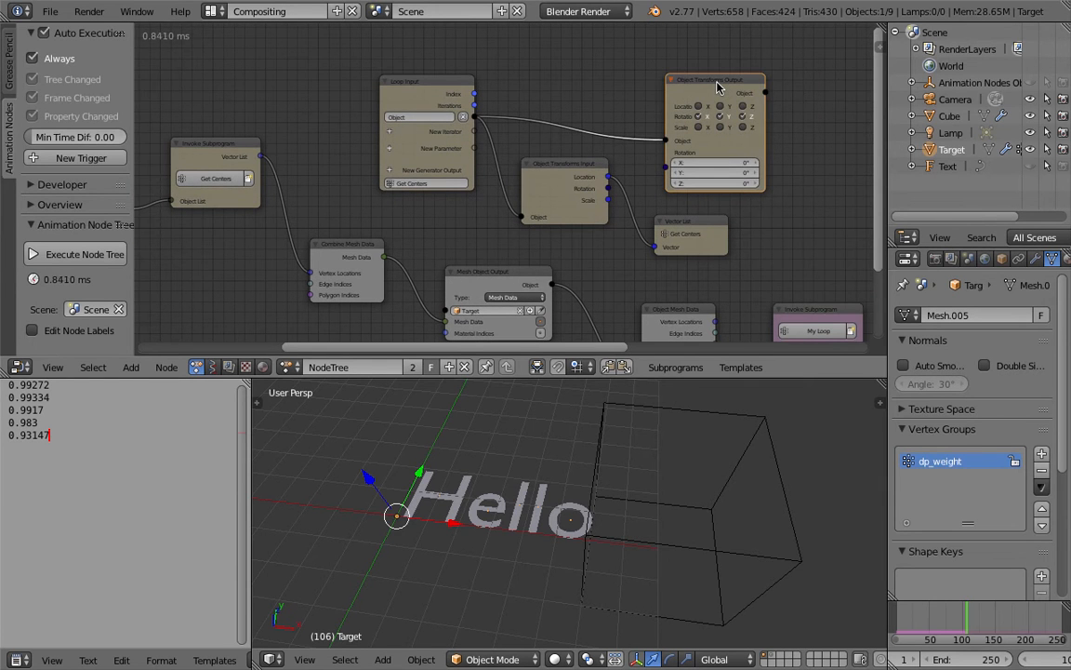
{"action": "key", "text": "x"}
Step: Rename the vertex loop subprogram to Trigger FX
{"action": "middle_click_drag", "start_coordinate": [662, 228], "coordinate": [549, 184]}
{"action": "middle_click_drag", "start_coordinate": [634, 248], "coordinate": [548, 214]}
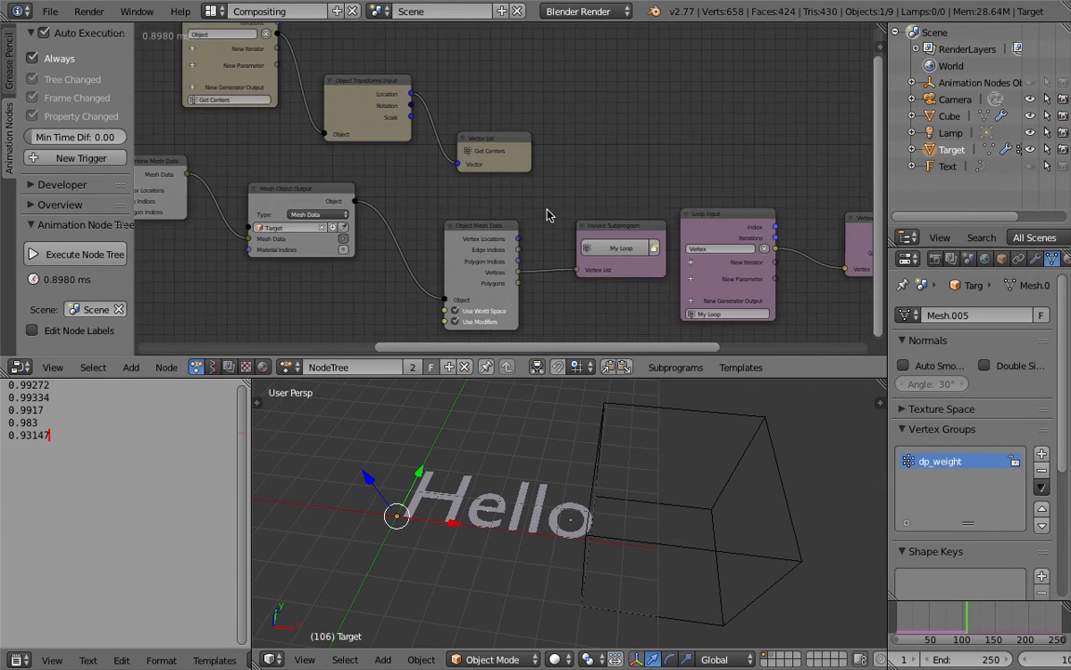
{"action": "scroll", "coordinate": [499, 213], "scroll_direction": "up", "scroll_amount": 1}
{"action": "middle_click_drag", "start_coordinate": [723, 319], "coordinate": [658, 300]}
{"action": "left_click", "coordinate": [664, 305]}
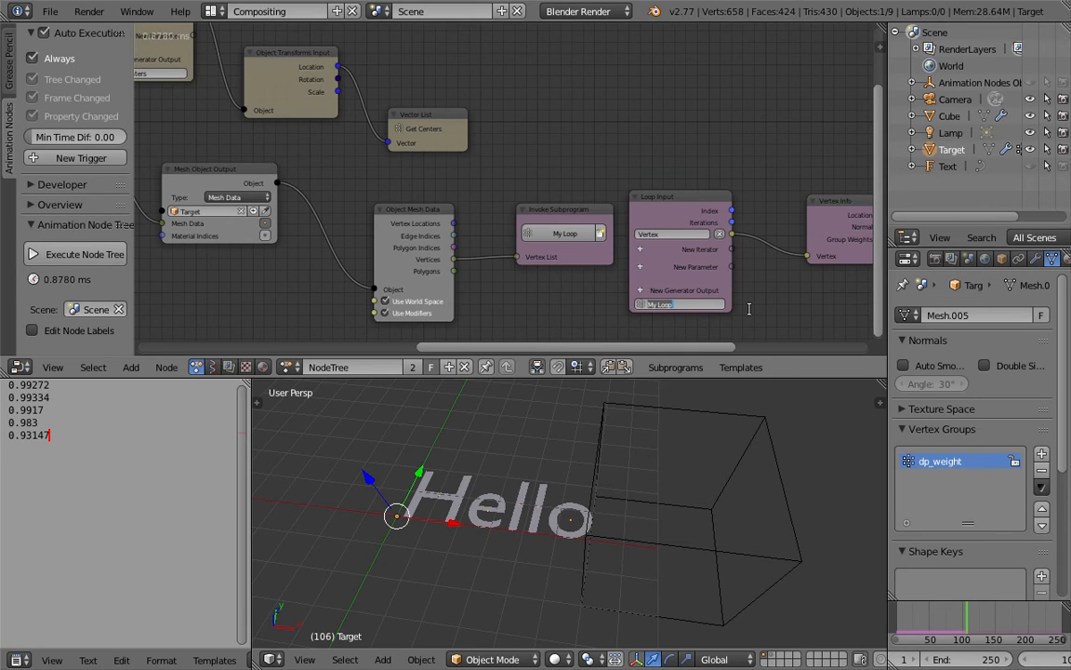
{"action": "type", "text": "Tra"}
{"action": "key", "text": "Return"}
Step: Spread out the Trigger FX loop by raising Vertex Info and moving Loop Input away from Invoke Subprogram
{"action": "middle_click_drag", "start_coordinate": [752, 314], "coordinate": [449, 254]}
{"action": "scroll", "coordinate": [551, 229], "scroll_direction": "down", "scroll_amount": 1}
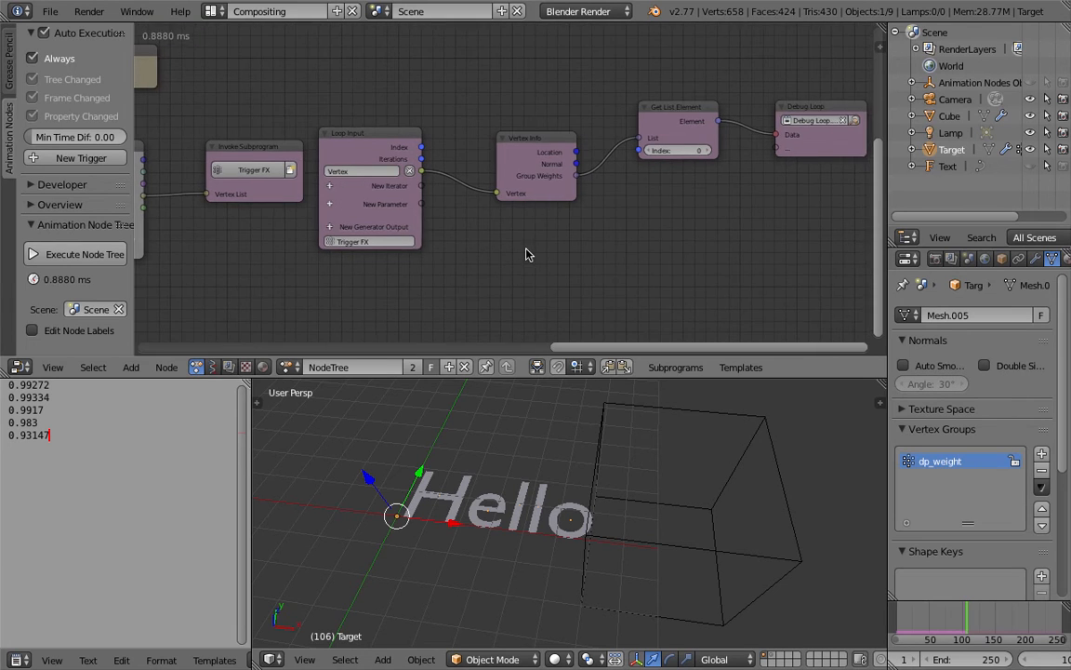
{"action": "scroll", "coordinate": [527, 248], "scroll_direction": "down", "scroll_amount": 1}
{"action": "left_click", "coordinate": [542, 135]}
{"action": "left_click_drag", "start_coordinate": [542, 138], "coordinate": [545, 114]}
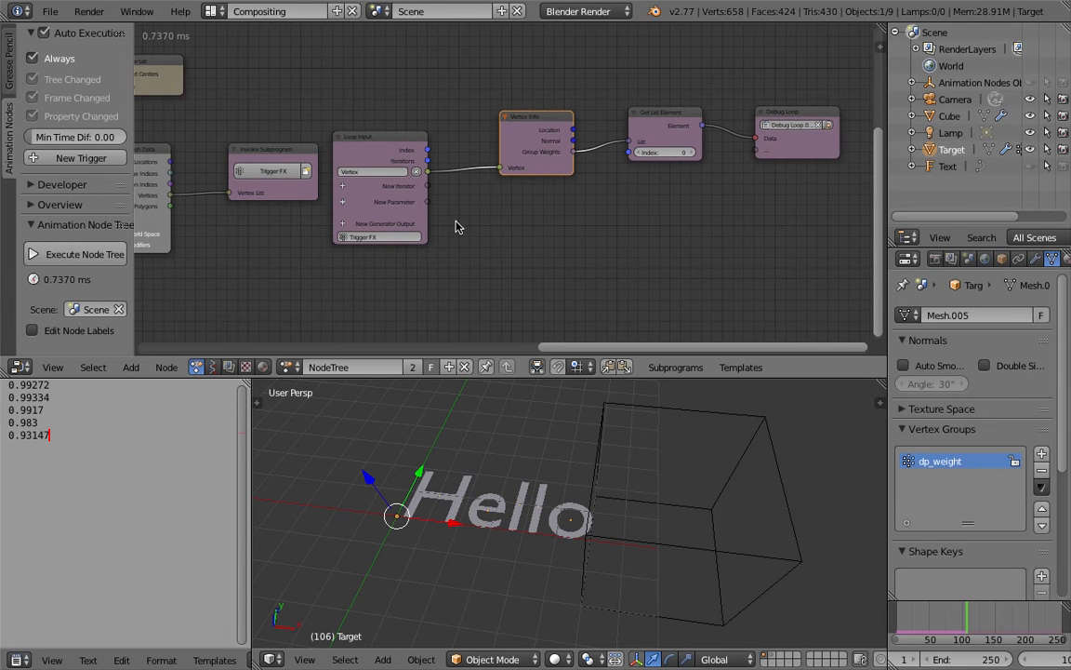
{"action": "left_click_drag", "start_coordinate": [410, 141], "coordinate": [445, 131]}
Step: Raise the Get Centers loop's Loop Input, Object Transforms Input and Vector List nodes clear of the mesh nodes below
{"action": "middle_click_drag", "start_coordinate": [313, 177], "coordinate": [558, 255]}
{"action": "scroll", "coordinate": [553, 252], "scroll_direction": "down", "scroll_amount": 1}
{"action": "middle_click_drag", "start_coordinate": [438, 195], "coordinate": [463, 201]}
{"action": "scroll", "coordinate": [461, 201], "scroll_direction": "down", "scroll_amount": 1}
{"action": "middle_click_drag", "start_coordinate": [368, 193], "coordinate": [407, 198]}
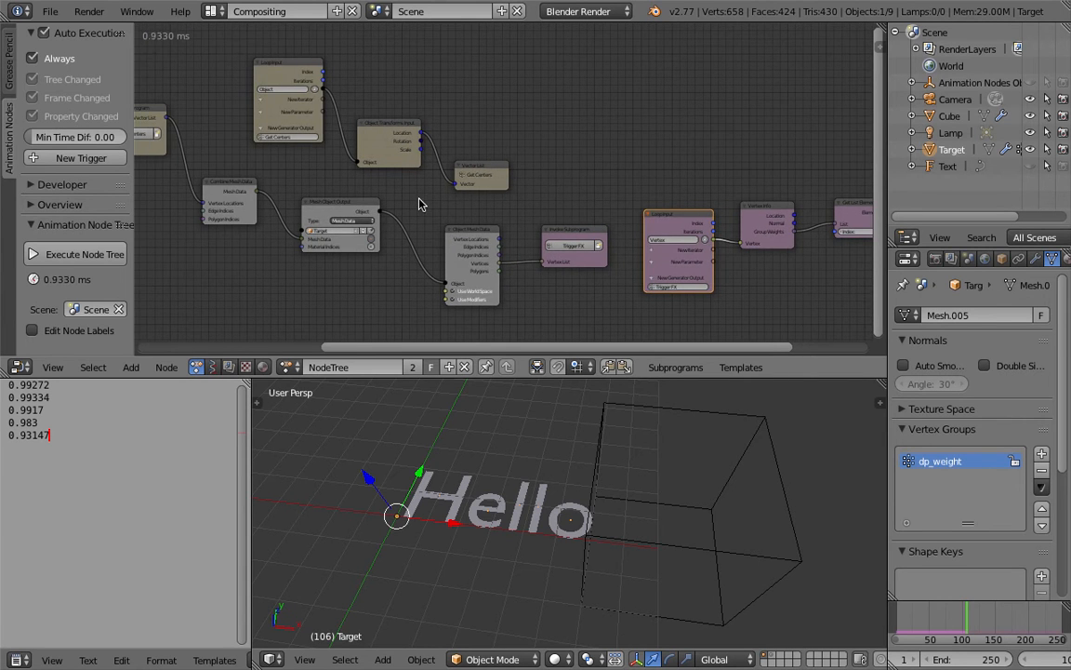
{"action": "middle_click_drag", "start_coordinate": [286, 171], "coordinate": [402, 189]}
{"action": "left_click_drag", "start_coordinate": [398, 93], "coordinate": [411, 83]}
{"action": "left_click_drag", "start_coordinate": [504, 141], "coordinate": [523, 99]}
{"action": "left_click_drag", "start_coordinate": [593, 182], "coordinate": [597, 123]}
Step: Make the node editor taller and add an Object List iterator to the Trigger FX Loop Input
{"action": "middle_click_drag", "start_coordinate": [704, 233], "coordinate": [499, 185]}
{"action": "scroll", "coordinate": [501, 184], "scroll_direction": "up", "scroll_amount": 7}
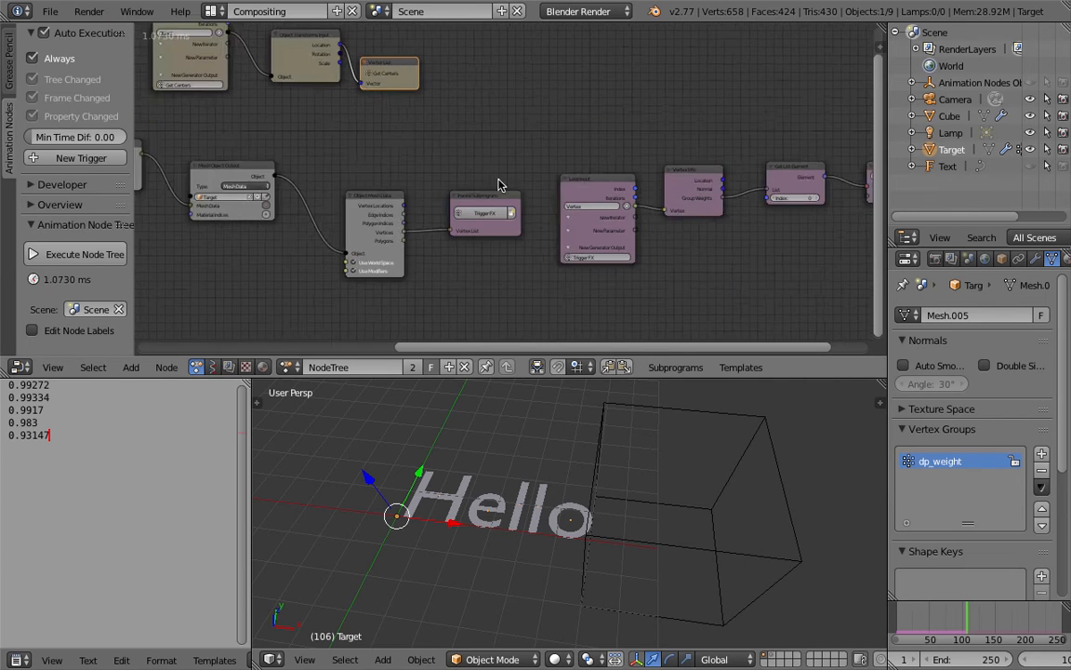
{"action": "left_click_drag", "start_coordinate": [713, 379], "coordinate": [712, 419]}
{"action": "left_click", "coordinate": [606, 262]}
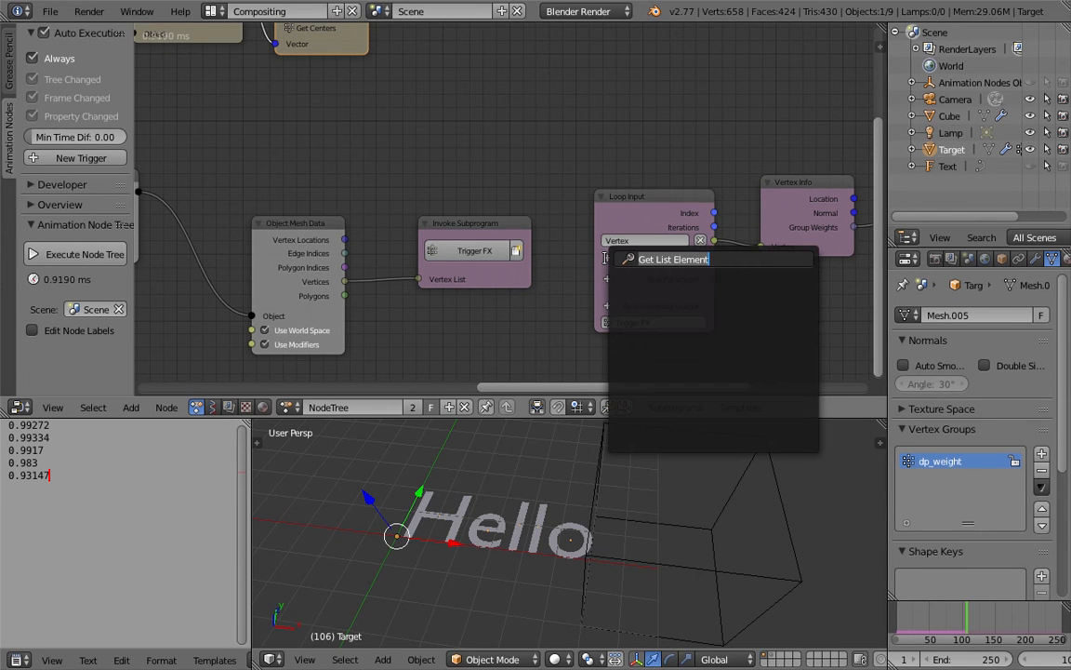
{"action": "type", "text": "object li"}
{"action": "key", "text": "Return"}
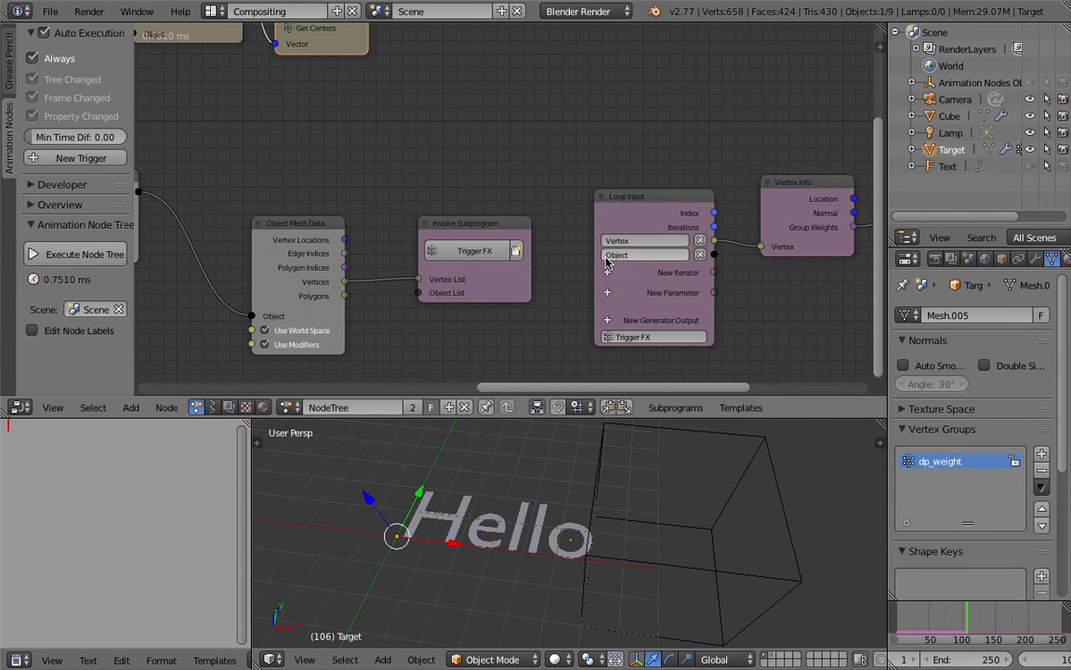
Step: Connect Separate Text Object's Text Objects output to the Object List input of the Trigger FX Invoke Subprogram node
{"action": "scroll", "coordinate": [372, 252], "scroll_direction": "down", "scroll_amount": 2}
{"action": "scroll", "coordinate": [374, 247], "scroll_direction": "down", "scroll_amount": 2}
{"action": "middle_click_drag", "start_coordinate": [384, 246], "coordinate": [564, 251]}
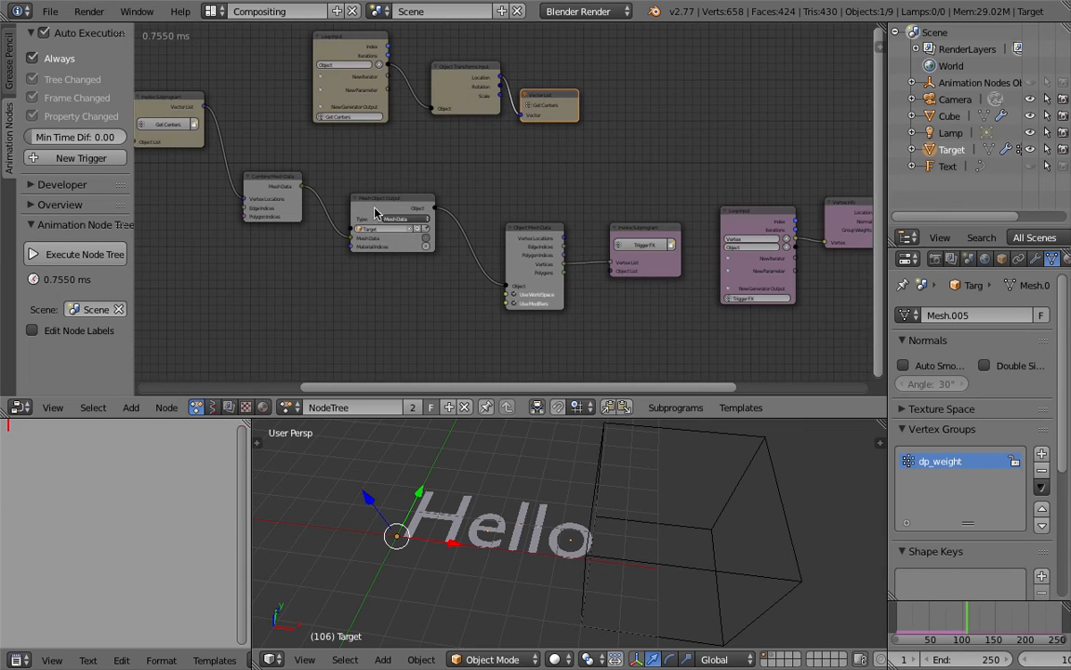
{"action": "middle_click_drag", "start_coordinate": [342, 140], "coordinate": [466, 145]}
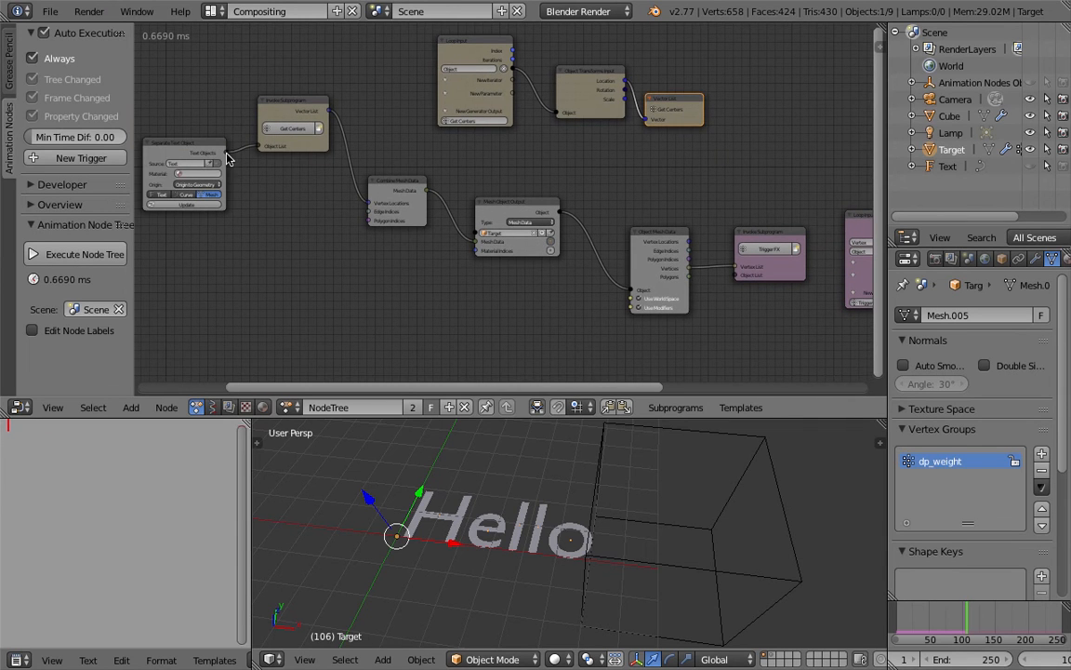
{"action": "key", "text": "g"}
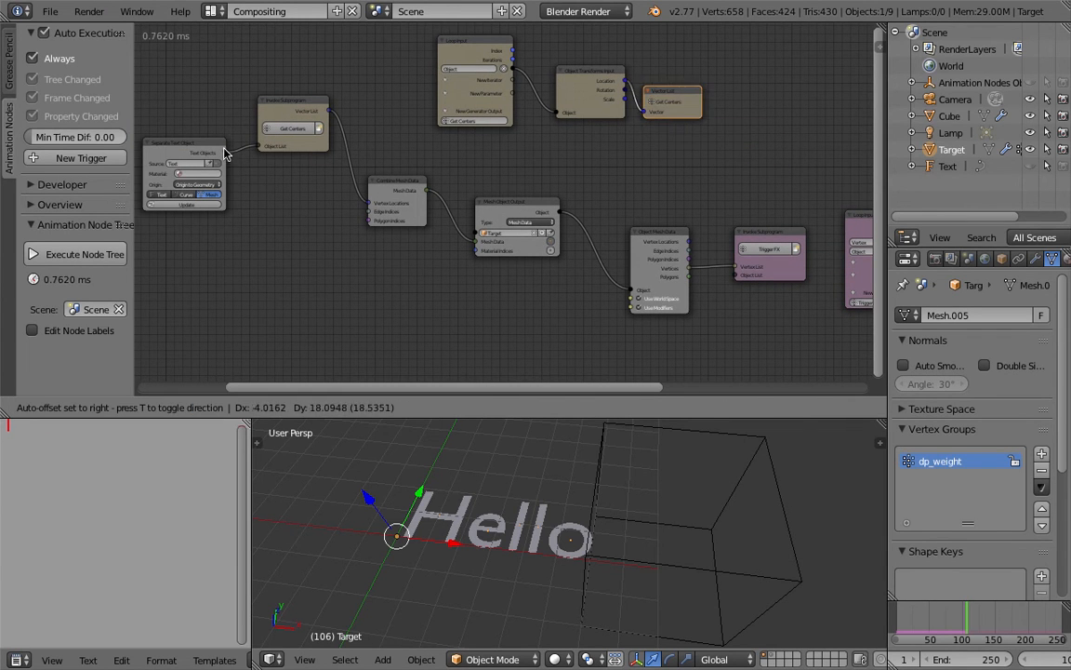
{"action": "left_click", "coordinate": [217, 166]}
{"action": "left_click_drag", "start_coordinate": [224, 150], "coordinate": [741, 279]}
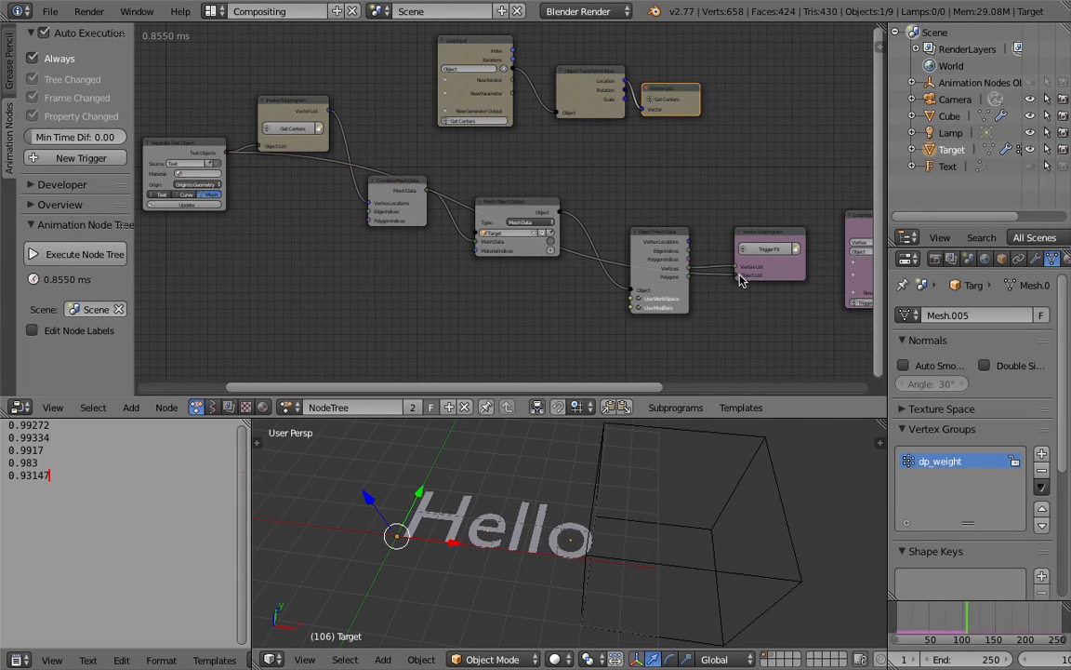
Step: Lower the Get Centers Invoke Subprogram node and move that loop's three nodes back toward the start of the tree
{"action": "left_click_drag", "start_coordinate": [272, 103], "coordinate": [278, 203]}
{"action": "middle_click_drag", "start_coordinate": [419, 105], "coordinate": [430, 156]}
{"action": "left_click_drag", "start_coordinate": [474, 94], "coordinate": [296, 81]}
{"action": "left_click_drag", "start_coordinate": [605, 126], "coordinate": [423, 91]}
{"action": "left_click_drag", "start_coordinate": [684, 143], "coordinate": [517, 95]}
Step: Add an Object Transforms Output node below Get List Element in the Trigger FX loop
{"action": "middle_click_drag", "start_coordinate": [622, 223], "coordinate": [379, 125]}
{"action": "scroll", "coordinate": [558, 181], "scroll_direction": "up", "scroll_amount": 3}
{"action": "middle_click_drag", "start_coordinate": [600, 188], "coordinate": [376, 189]}
{"action": "middle_click_drag", "start_coordinate": [665, 233], "coordinate": [467, 239]}
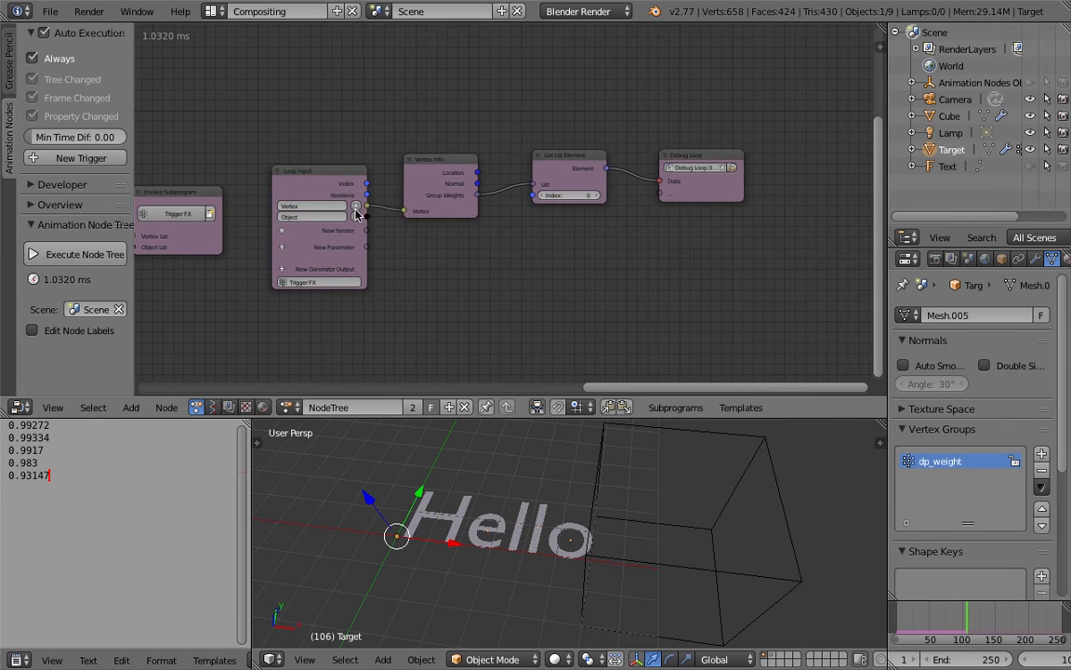
{"action": "scroll", "coordinate": [555, 268], "scroll_direction": "up", "scroll_amount": 1}
{"action": "key", "text": "shift+a"}
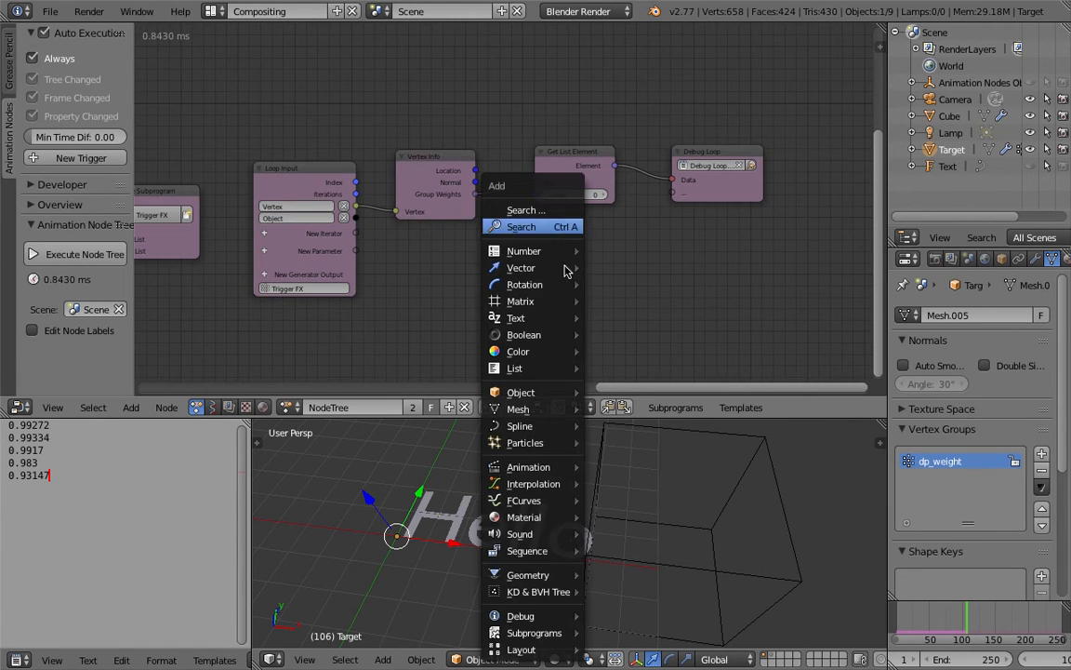
{"action": "left_click", "coordinate": [564, 229]}
{"action": "type", "text": "object t"}
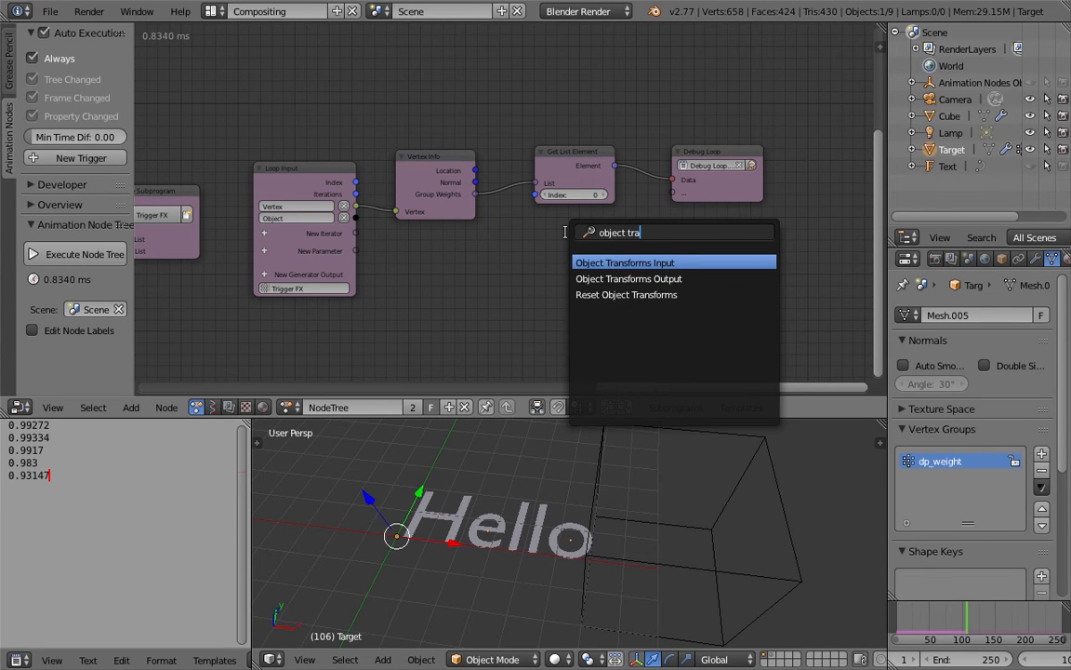
{"action": "type", "text": "ra"}
{"action": "key", "text": "Down"}
{"action": "key", "text": "Return"}
{"action": "left_click", "coordinate": [620, 279]}
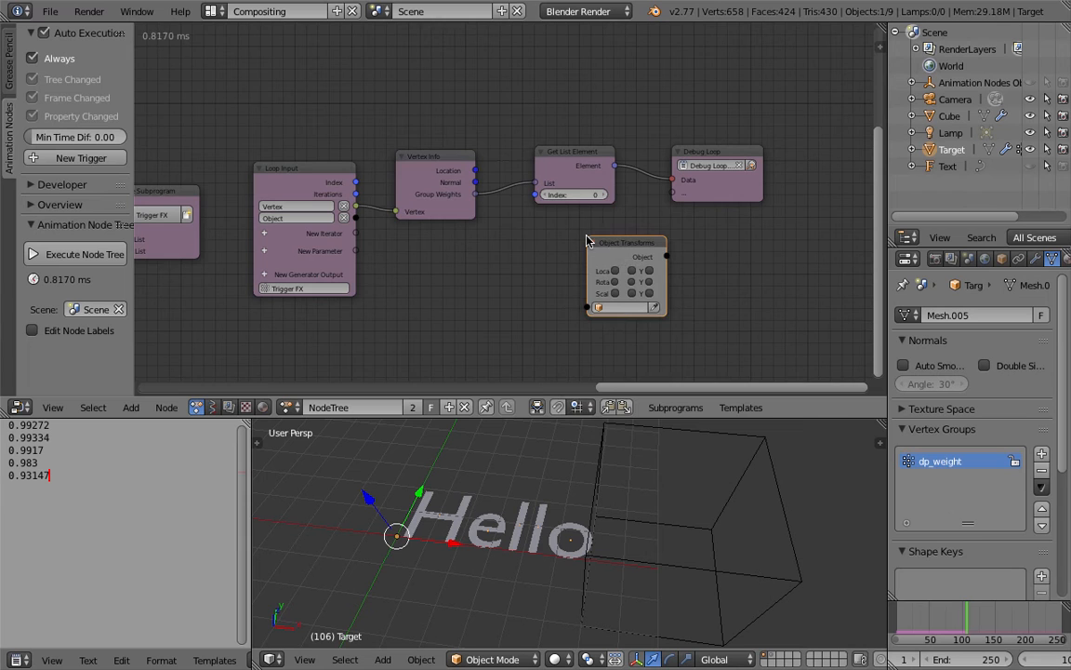
Step: Connect Loop Input's Object to the Object Transforms Output node, enable its X, Y and Z rotation, and move it farther out
{"action": "key", "text": "g"}
{"action": "left_click", "coordinate": [391, 235]}
{"action": "left_click_drag", "start_coordinate": [356, 218], "coordinate": [617, 317]}
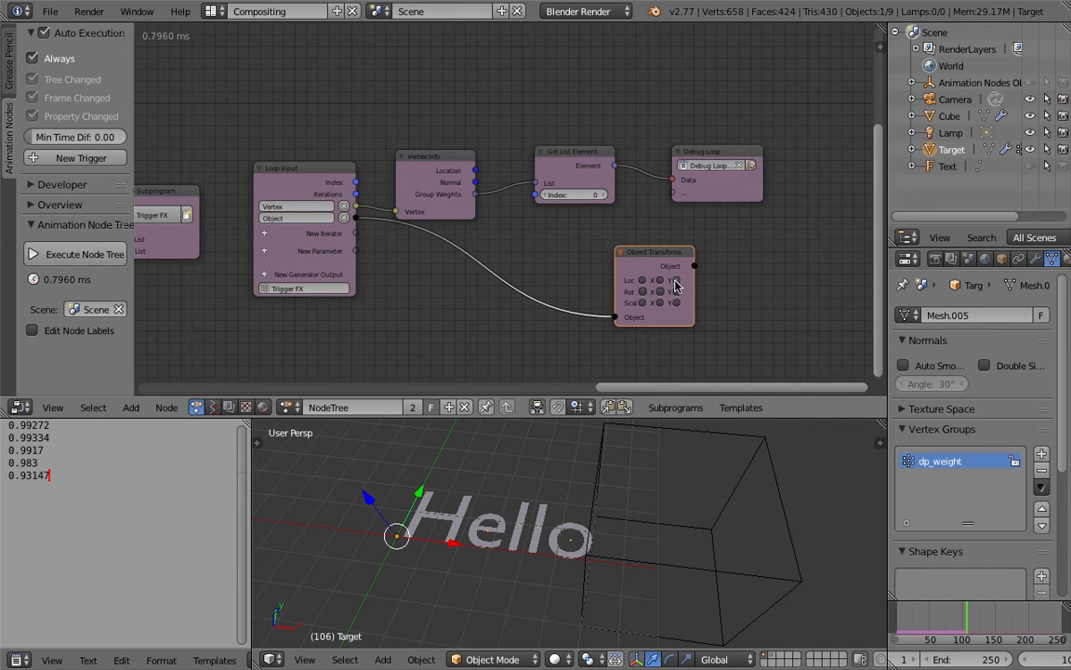
{"action": "left_click", "coordinate": [642, 291]}
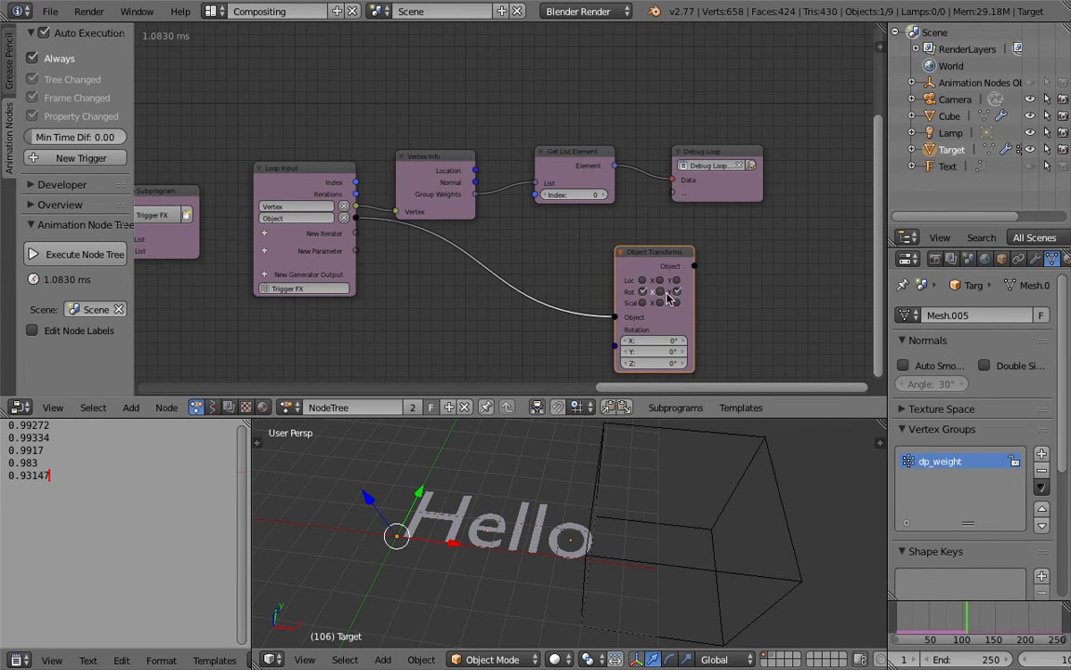
{"action": "left_click_drag", "start_coordinate": [662, 250], "coordinate": [752, 224]}
{"action": "middle_click_drag", "start_coordinate": [607, 321], "coordinate": [603, 259]}
Step: Add an Object ID Key node below Vertex Info and connect Loop Input's Object output to it
{"action": "key", "text": "shift+a"}
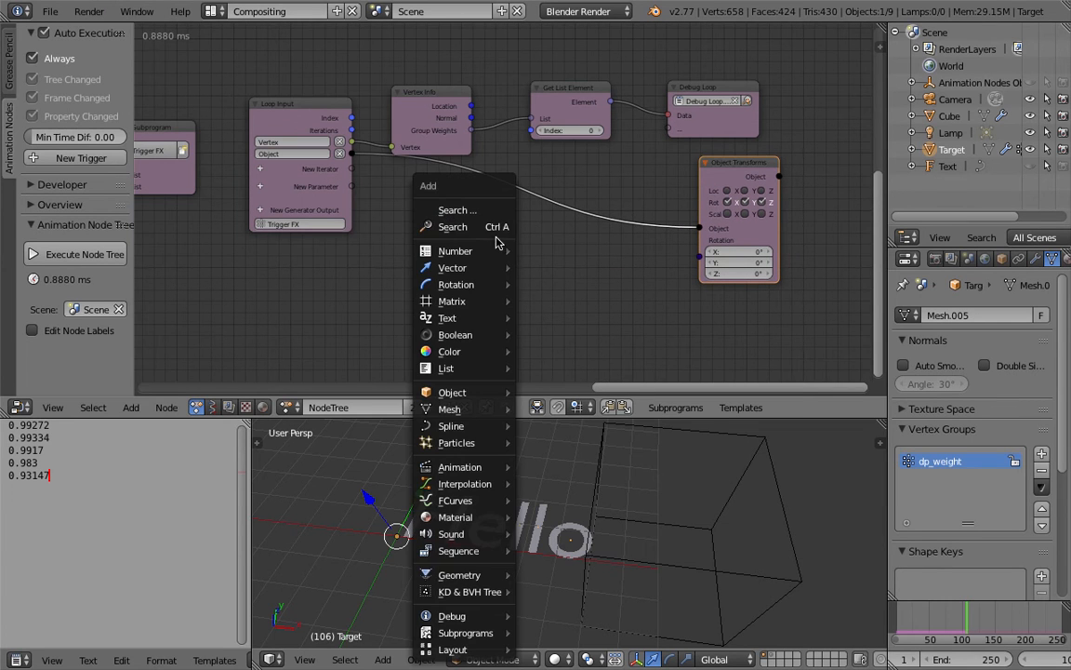
{"action": "left_click", "coordinate": [494, 228]}
{"action": "type", "text": "id"}
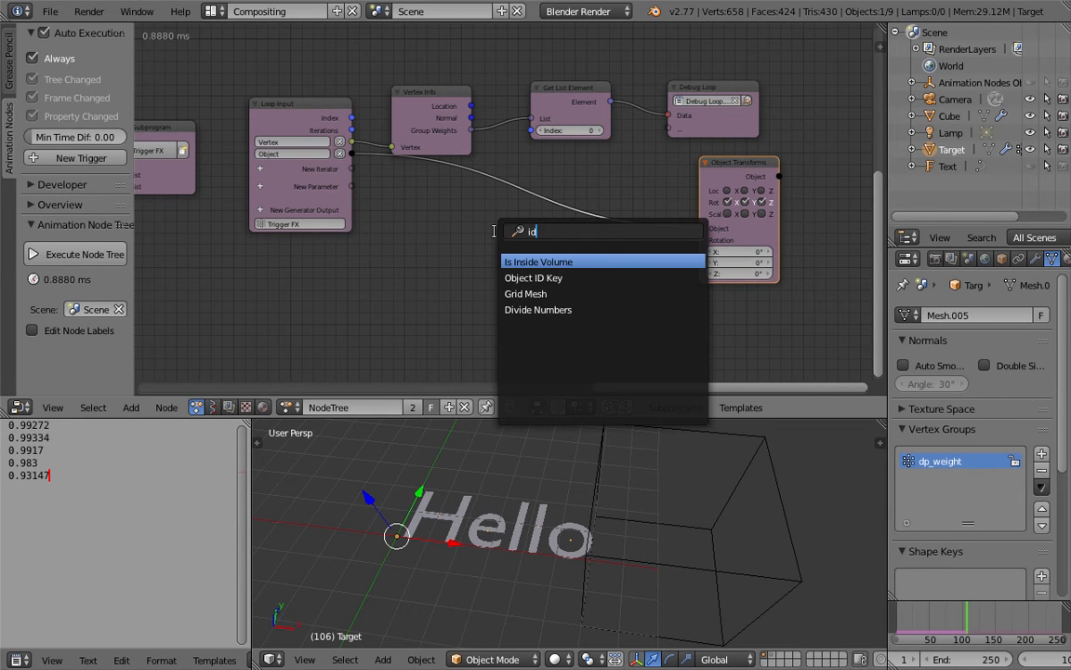
{"action": "left_click", "coordinate": [511, 278]}
{"action": "left_click", "coordinate": [452, 220]}
{"action": "left_click_drag", "start_coordinate": [351, 154], "coordinate": [451, 317]}
Step: Set the Object ID Key node to Initial Transforms and move it closer to Loop Input
{"action": "left_click", "coordinate": [479, 297]}
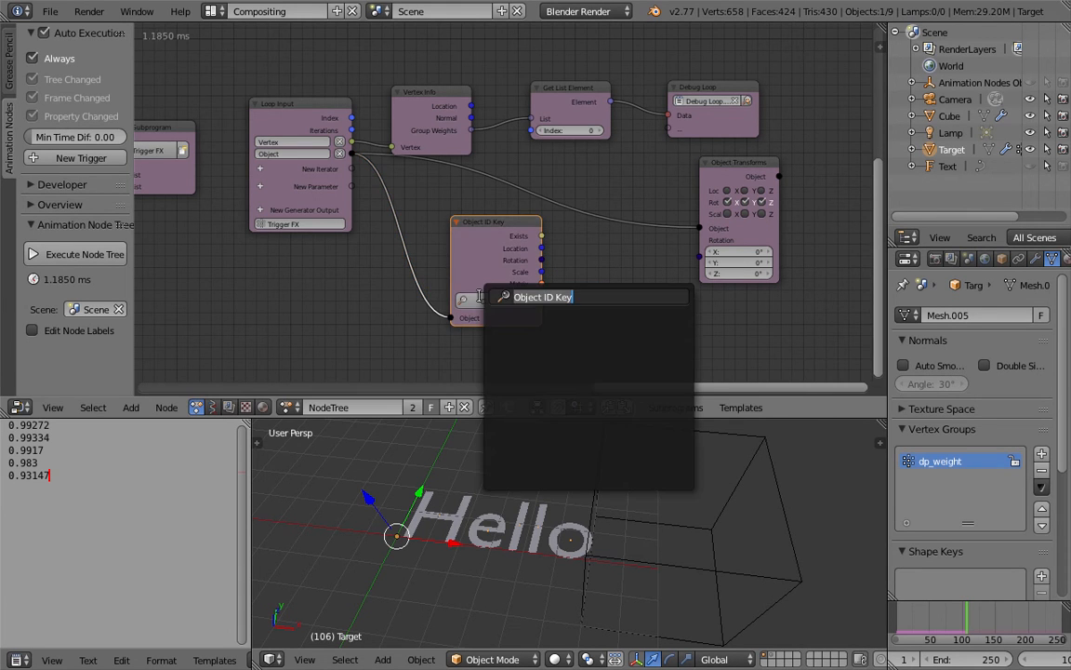
{"action": "type", "text": "trai"}
{"action": "key", "text": "Return"}
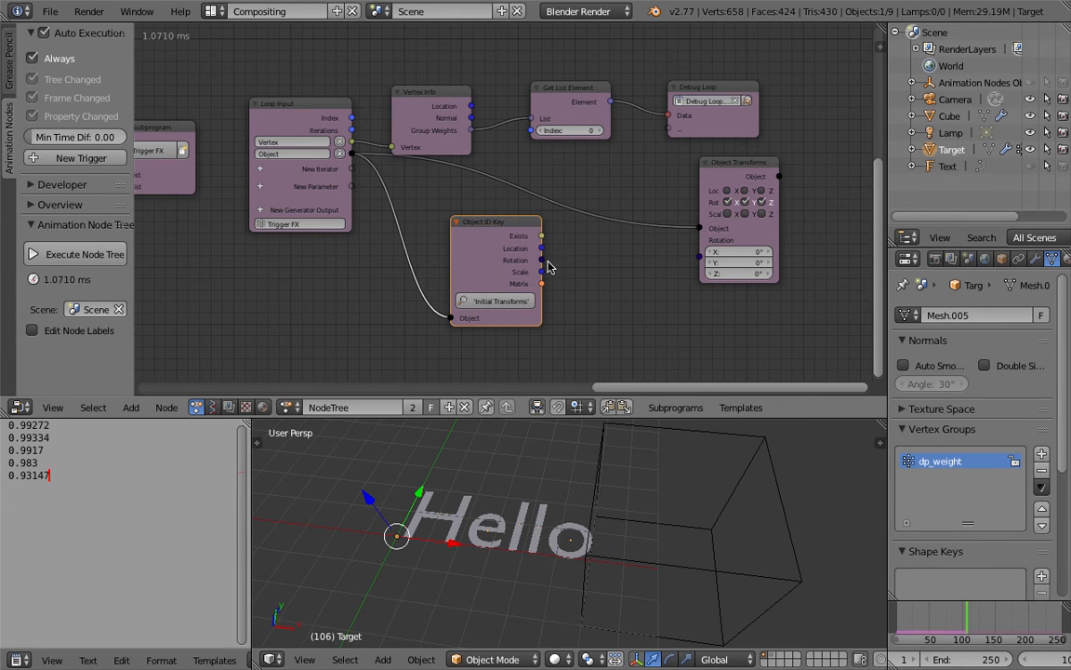
{"action": "left_click_drag", "start_coordinate": [472, 225], "coordinate": [431, 227]}
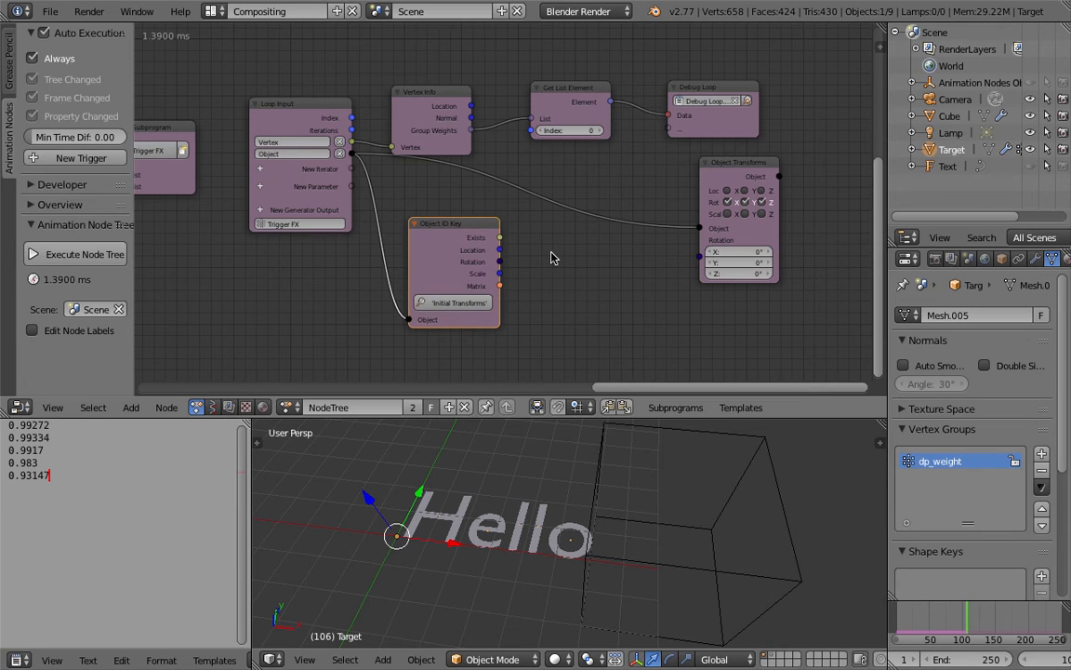
Step: Enable X, Y and Z location on Object Transforms Output and feed it the Object ID Key's Location
{"action": "left_click", "coordinate": [727, 190]}
{"action": "left_click", "coordinate": [744, 191]}
{"action": "left_click", "coordinate": [761, 191]}
{"action": "left_click_drag", "start_coordinate": [500, 249], "coordinate": [699, 240]}
{"action": "middle_click_drag", "start_coordinate": [560, 488], "coordinate": [560, 490]}
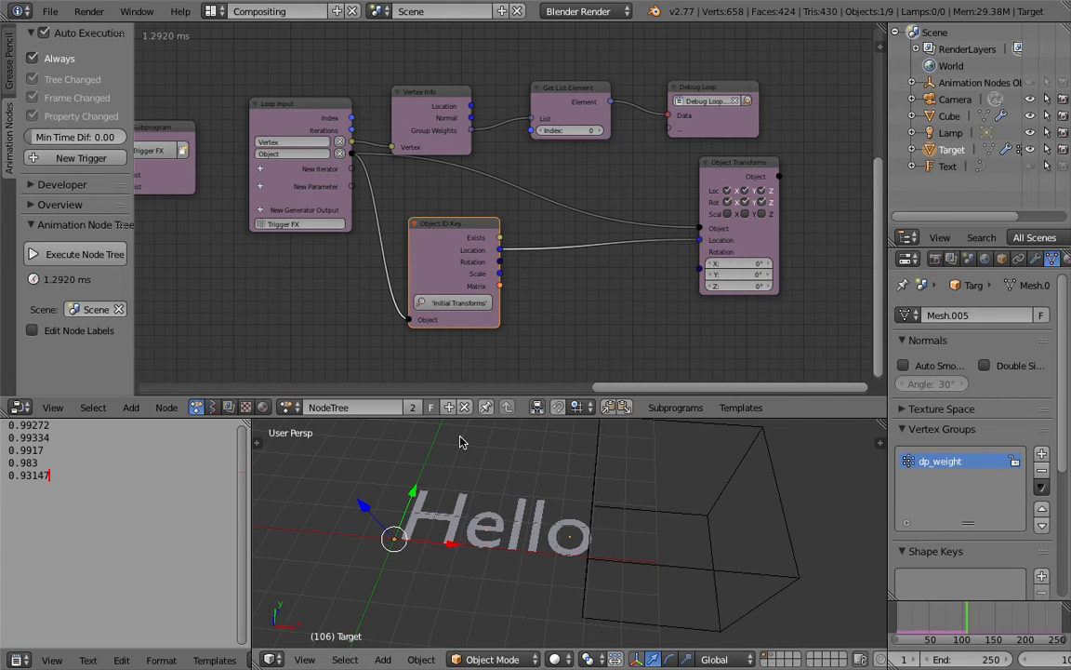
Step: Move Object Transforms Output farther from Object ID Key and open the node search to add another node
{"action": "left_click_drag", "start_coordinate": [762, 244], "coordinate": [795, 245]}
{"action": "scroll", "coordinate": [622, 277], "scroll_direction": "down", "scroll_amount": 1, "text": "shift"}
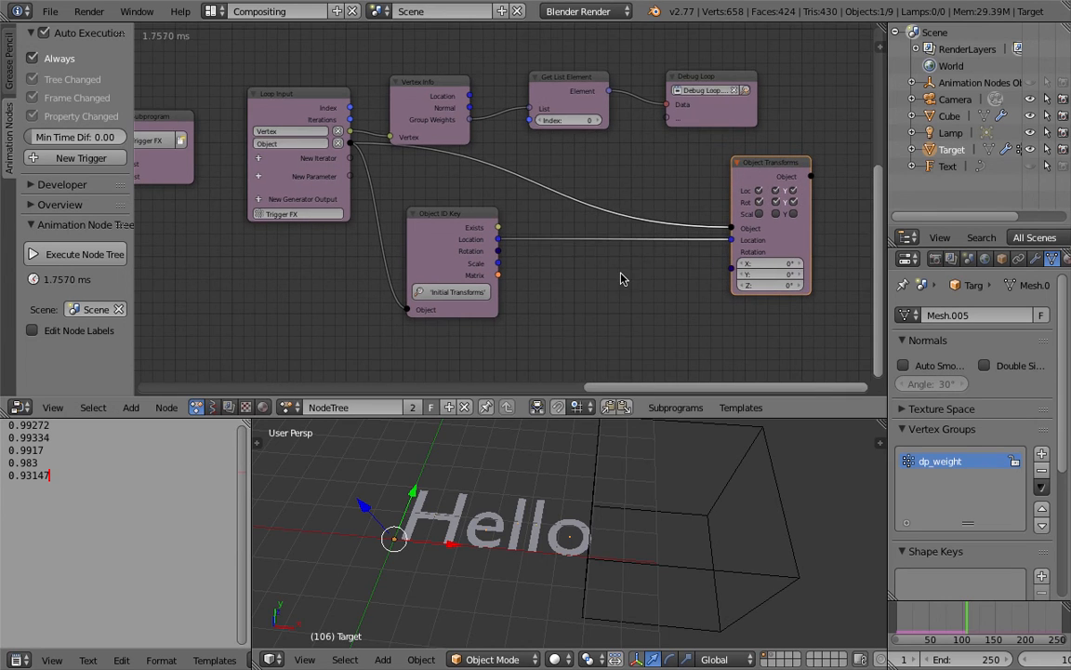
{"action": "key", "text": "shift+a"}
{"action": "left_click", "coordinate": [627, 227]}
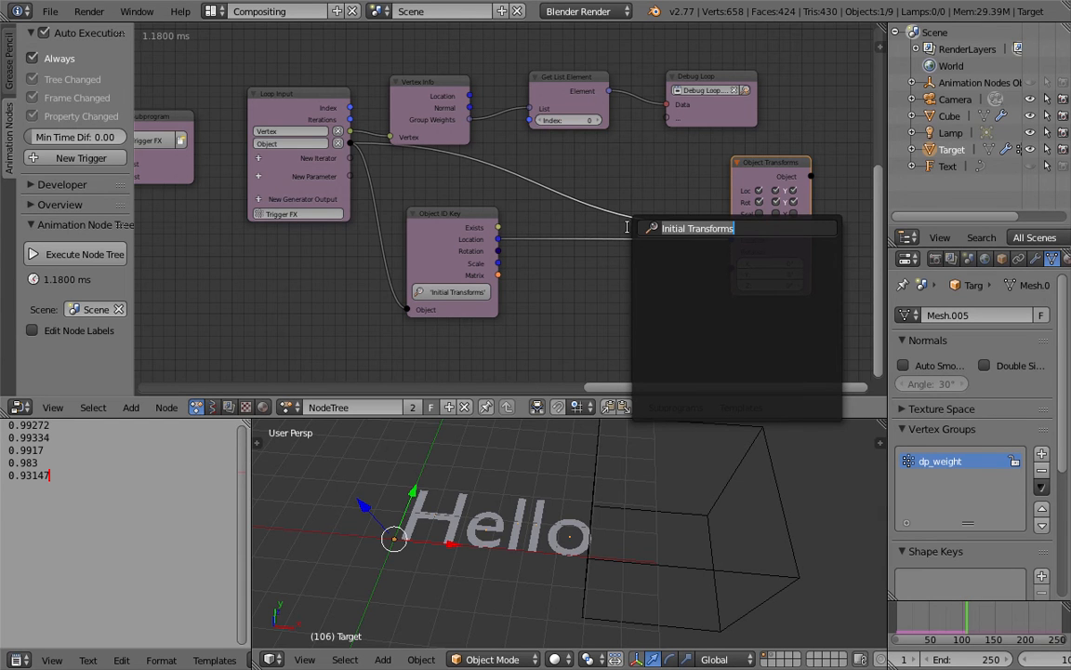
Step: Add a Mix Eulers node between Object ID Key and Object Transforms Output, below their Location link
{"action": "type", "text": "euler m"}
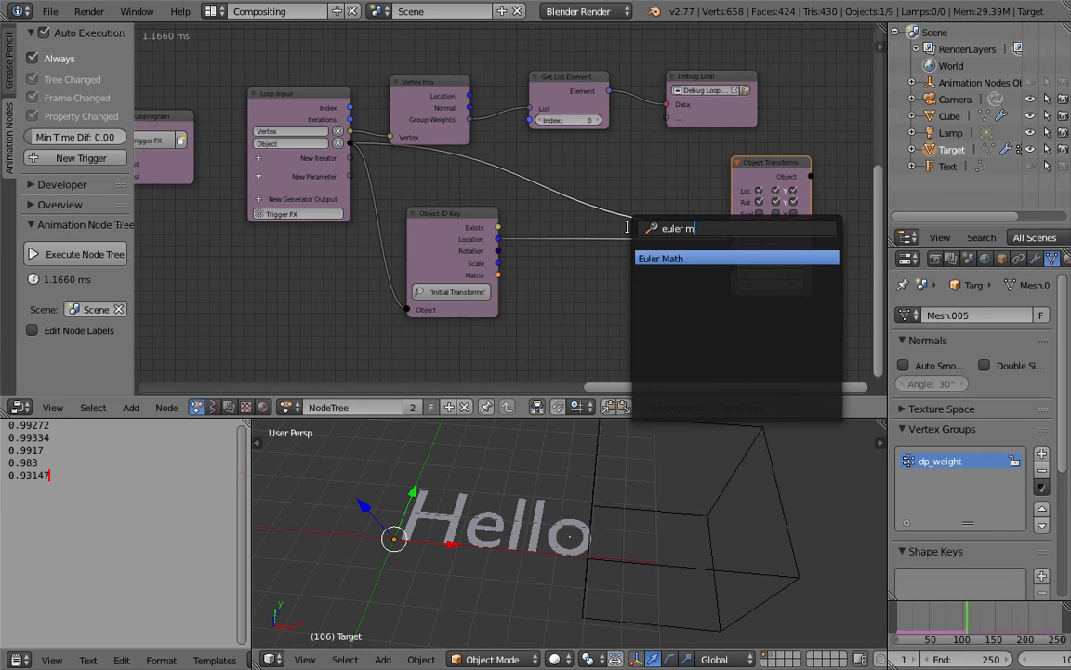
{"action": "type", "text": "ixmix e"}
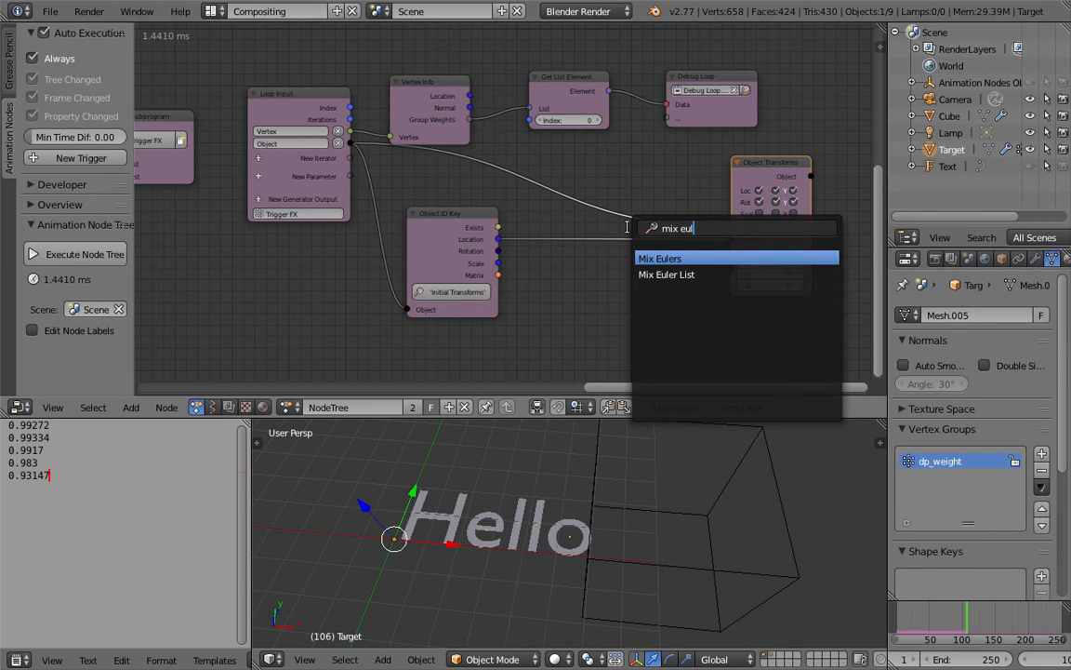
{"action": "type", "text": "ul"}
{"action": "key", "text": "Return"}
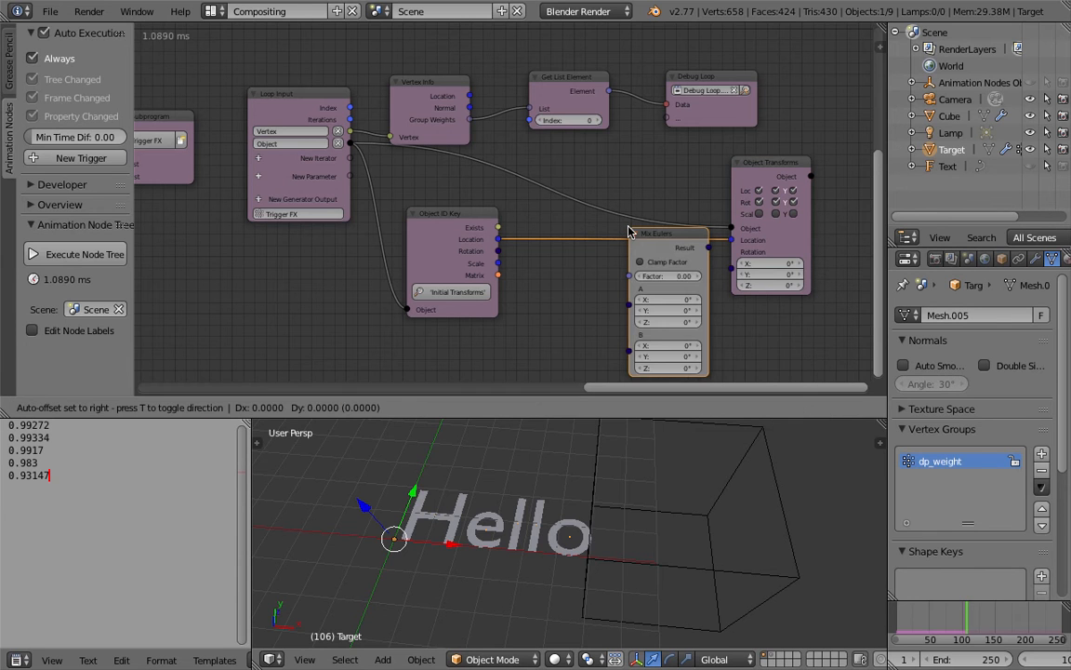
{"action": "left_click", "coordinate": [620, 270]}
Step: Enlarge the node editor and connect Mix Eulers' Result to the Rotation input of Object Transforms Output
{"action": "scroll", "coordinate": [614, 265], "scroll_direction": "down", "scroll_amount": 1}
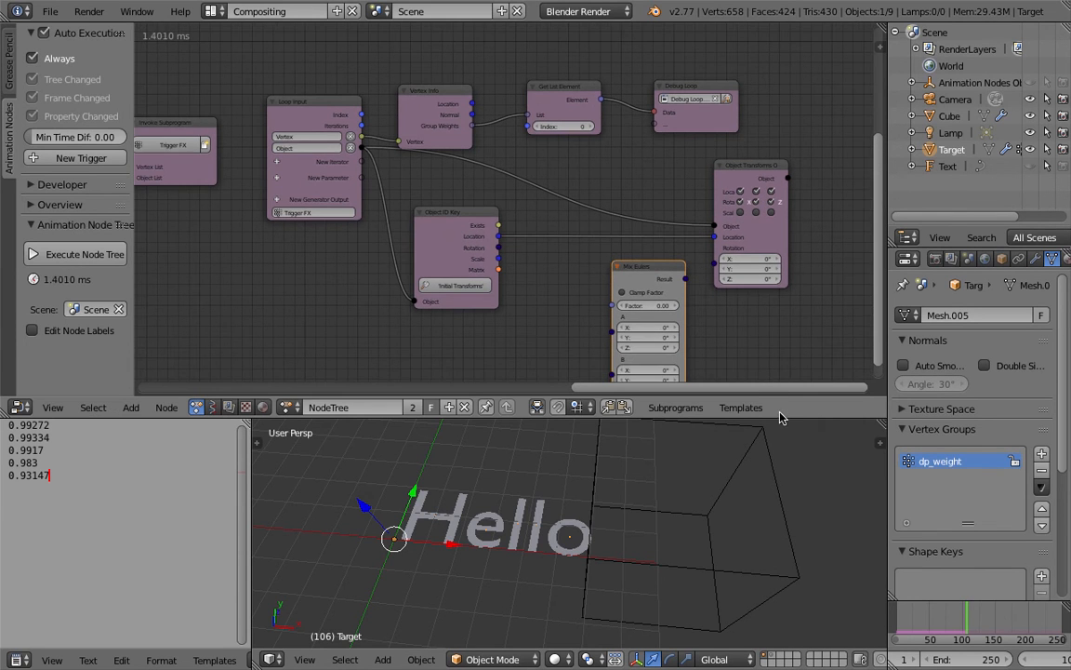
{"action": "left_click_drag", "start_coordinate": [782, 416], "coordinate": [781, 462]}
{"action": "scroll", "coordinate": [732, 382], "scroll_direction": "up", "scroll_amount": 1}
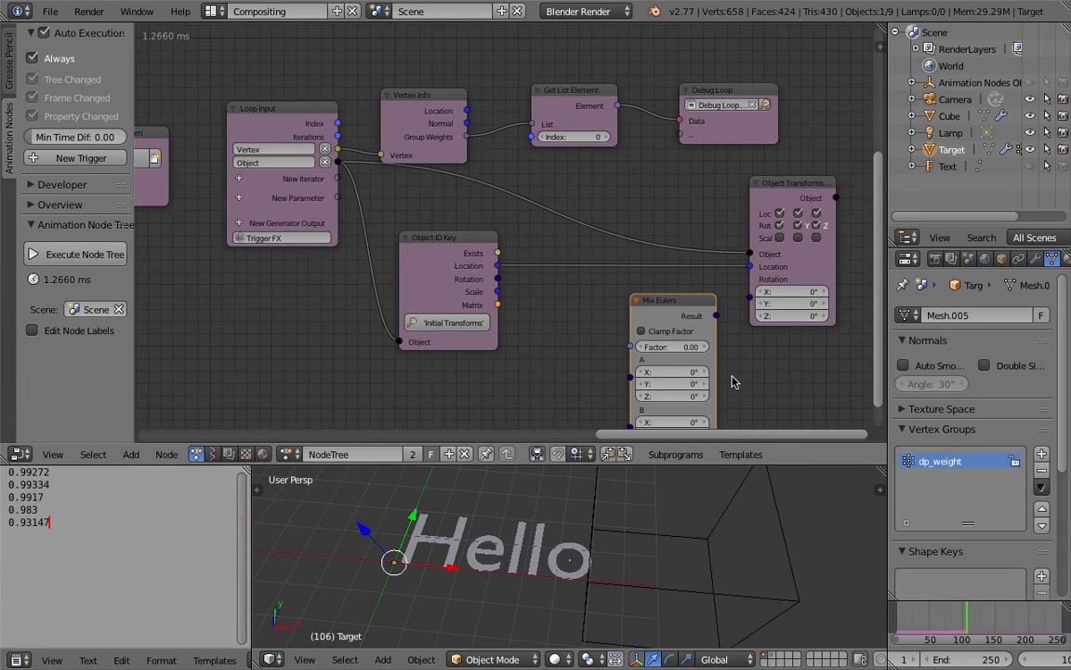
{"action": "middle_click_drag", "start_coordinate": [717, 365], "coordinate": [663, 315]}
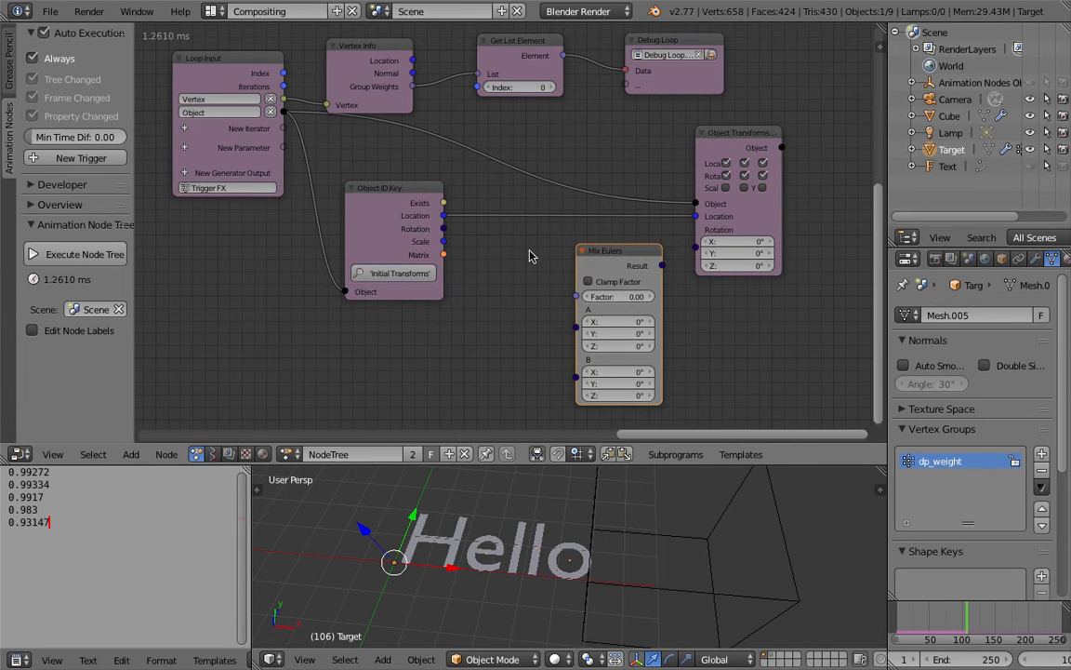
{"action": "left_click_drag", "start_coordinate": [661, 265], "coordinate": [699, 251]}
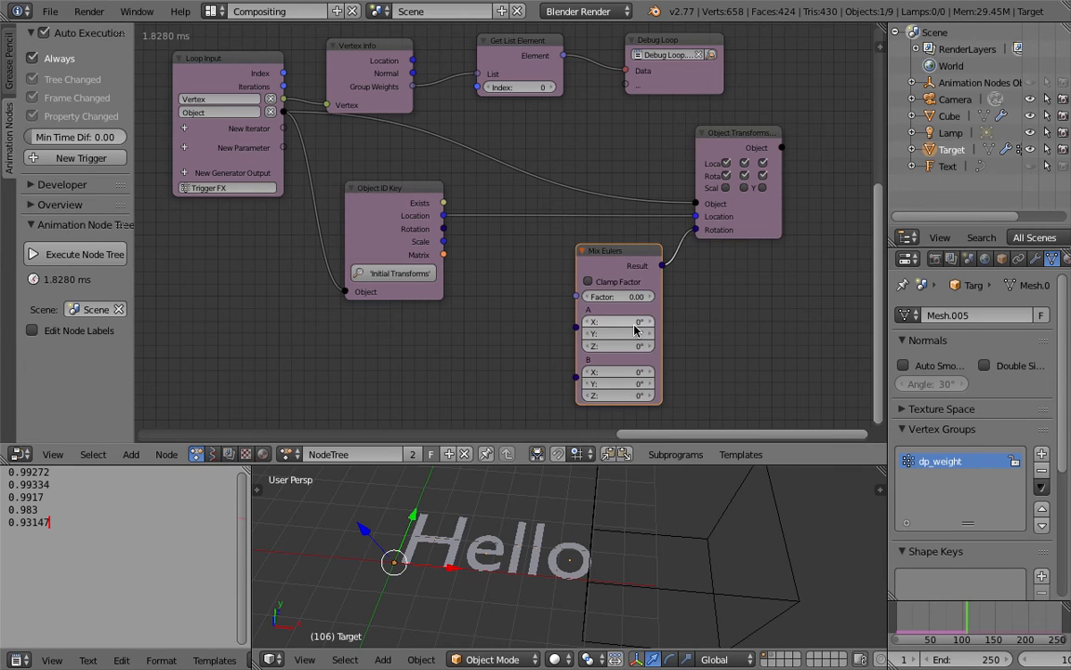
Step: Try arbitrary A and B rotations with a 7.56 factor in Mix Eulers, and shift Object Transforms Output farther away
{"action": "mouse_move", "coordinate": [638, 333]}
{"action": "left_mouse_down"}
{"action": "mouse_move", "coordinate": [645, 321]}
{"action": "mouse_move", "coordinate": [629, 347]}
{"action": "left_mouse_up"}
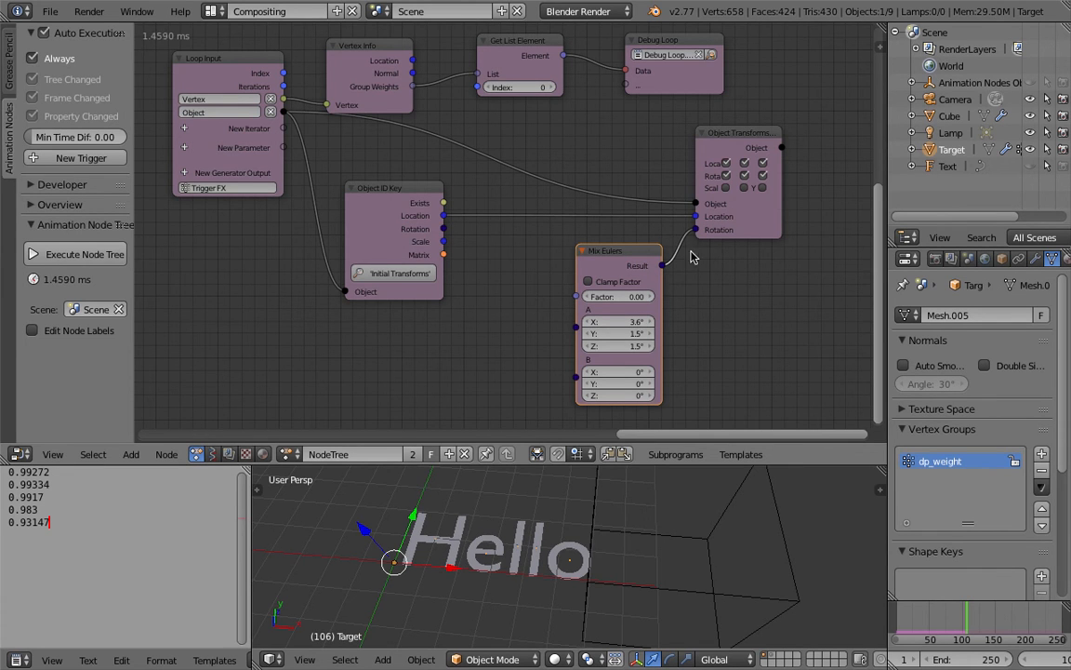
{"action": "left_click_drag", "start_coordinate": [699, 199], "coordinate": [735, 207]}
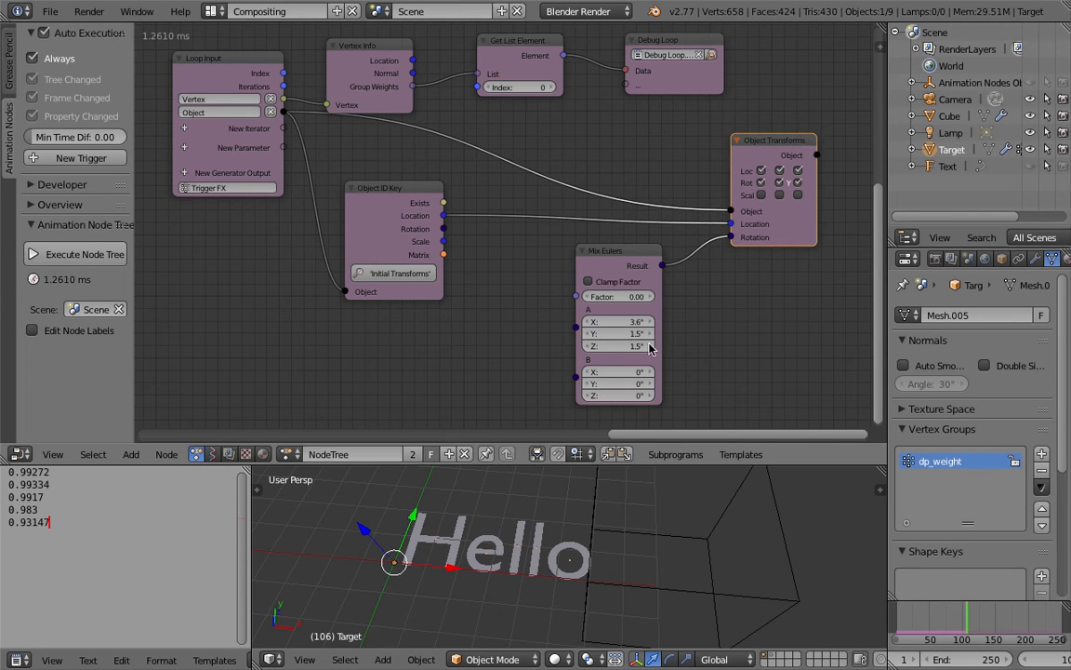
{"action": "left_click_drag", "start_coordinate": [634, 372], "coordinate": [643, 382]}
{"action": "left_click_drag", "start_coordinate": [611, 396], "coordinate": [641, 396]}
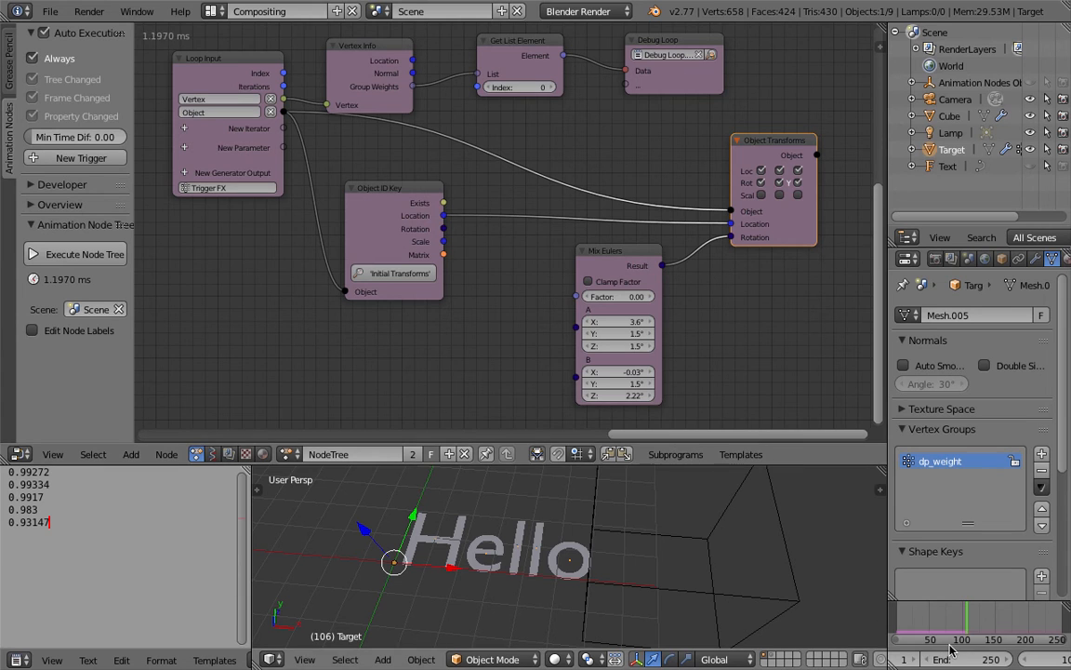
{"action": "left_click_drag", "start_coordinate": [621, 296], "coordinate": [828, 297]}
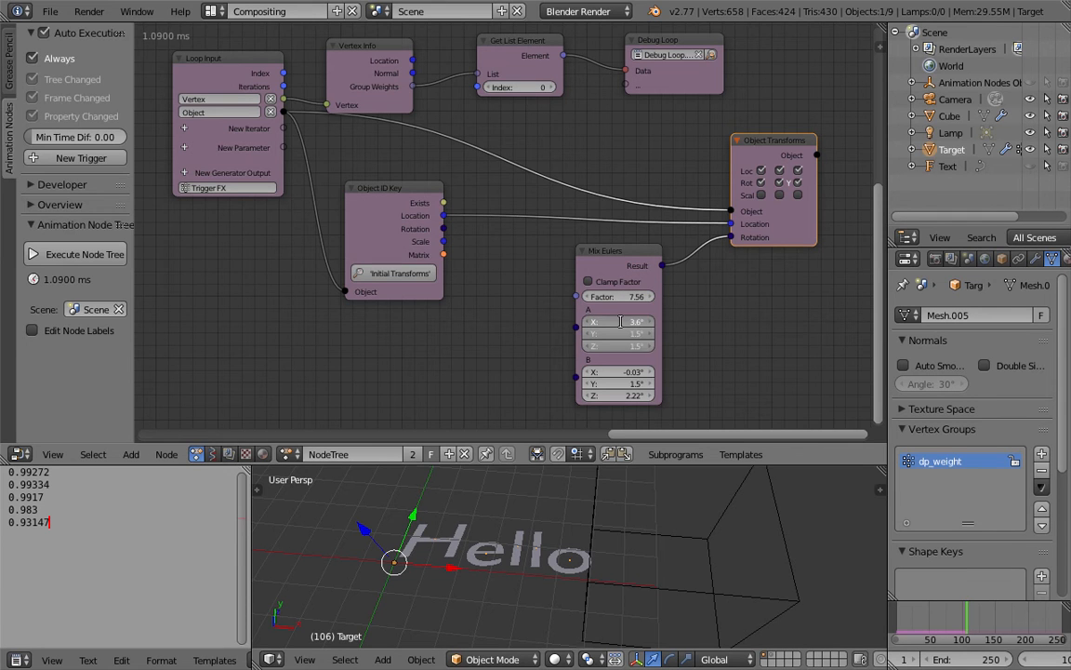
Step: Set all three of Mix Eulers' A rotations to 0° and its factor to 1, shifting the node slightly
{"action": "type", "text": "0"}
{"action": "key", "text": "Return"}
{"action": "left_click_drag", "start_coordinate": [634, 360], "coordinate": [633, 394]}
{"action": "left_click_drag", "start_coordinate": [622, 290], "coordinate": [605, 256]}
{"action": "left_click", "coordinate": [612, 295]}
{"action": "type", "text": "1"}
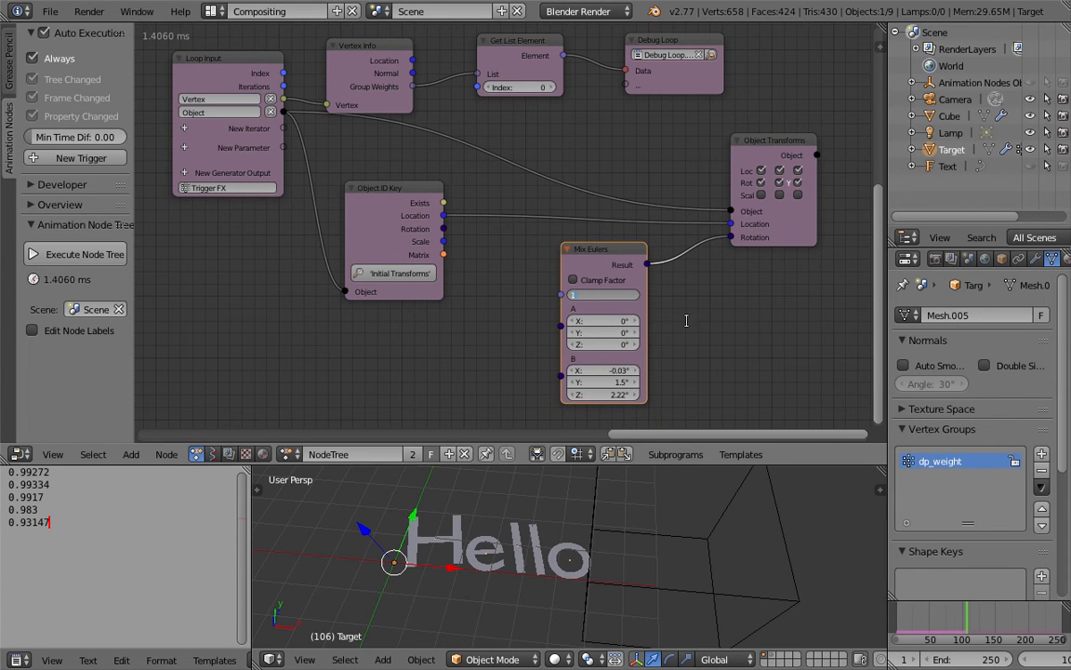
{"action": "key", "text": "Return"}
Step: Set all three of Mix Eulers' B rotations to 0° and its factor to 0
{"action": "left_click_drag", "start_coordinate": [620, 370], "coordinate": [620, 394]}
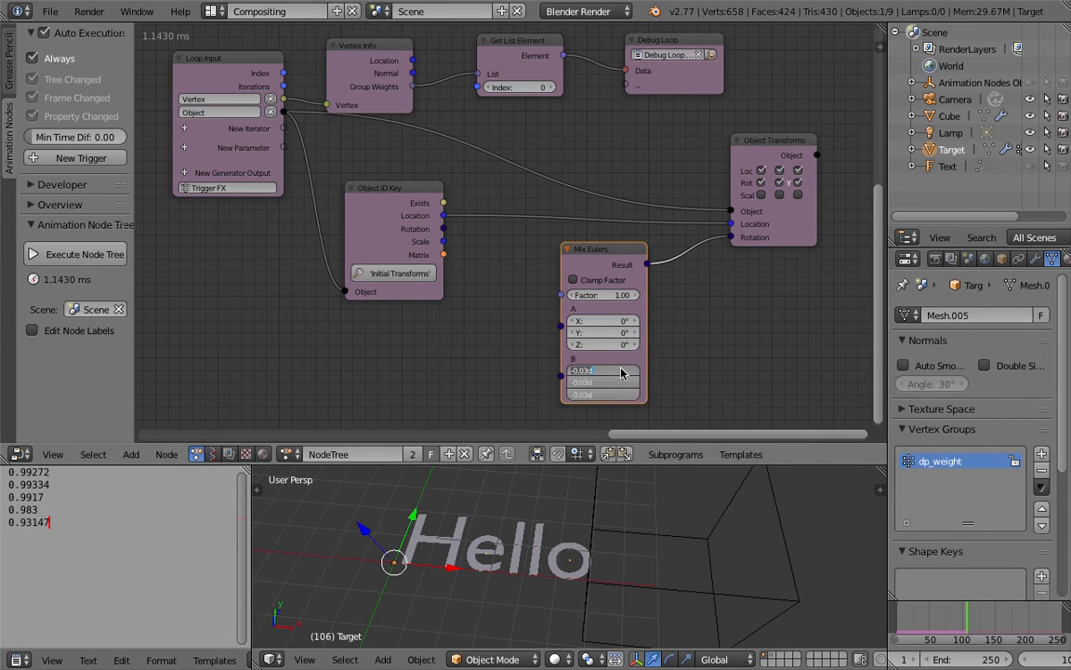
{"action": "type", "text": "0"}
{"action": "key", "text": "Return"}
{"action": "left_click", "coordinate": [601, 294]}
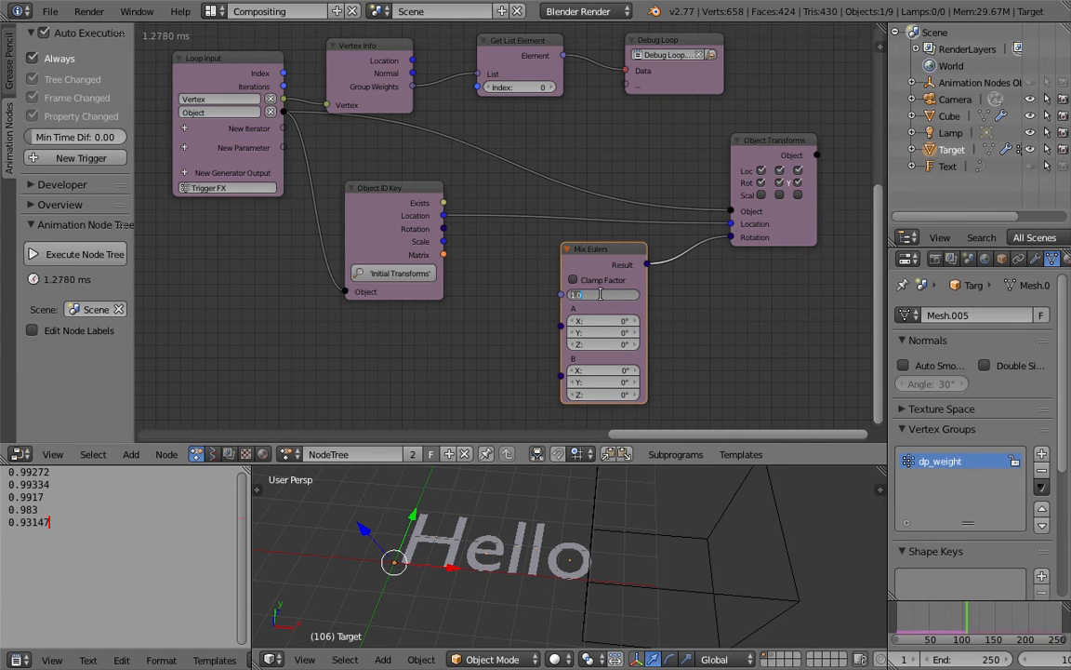
{"action": "type", "text": "0"}
{"action": "key", "text": "Return"}
Step: Set the Y value of Mix Eulers' A rotation to 180° and save the file
{"action": "left_click_drag", "start_coordinate": [605, 332], "coordinate": [686, 332]}
{"action": "left_click", "coordinate": [603, 335]}
{"action": "type", "text": "180"}
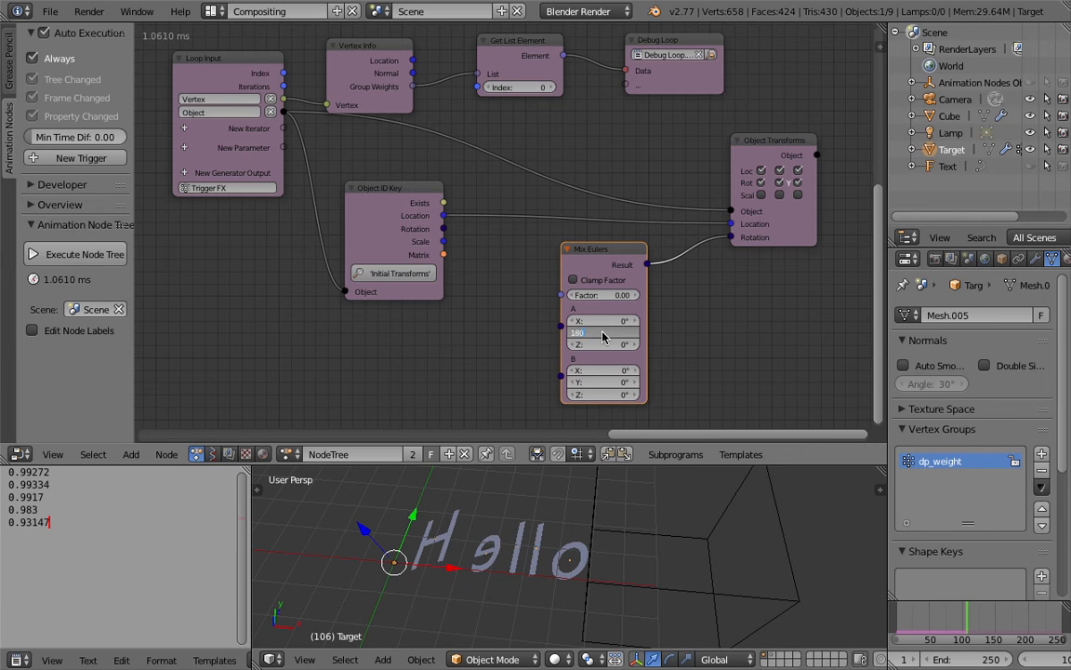
{"action": "key", "text": "Return"}
{"action": "key", "text": "ctrl+s"}
{"action": "left_click", "coordinate": [691, 329]}
{"action": "middle_click_drag", "start_coordinate": [661, 607], "coordinate": [660, 546]}
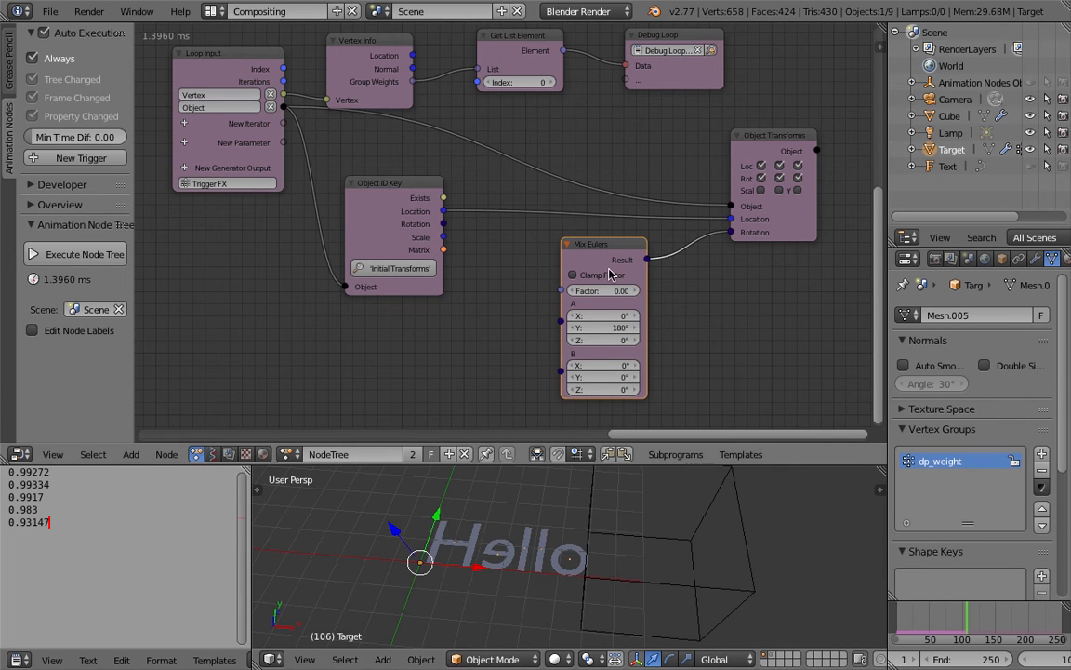
Step: Move Object Transforms Output farther from Mix Eulers and save the file
{"action": "left_click_drag", "start_coordinate": [781, 220], "coordinate": [813, 195]}
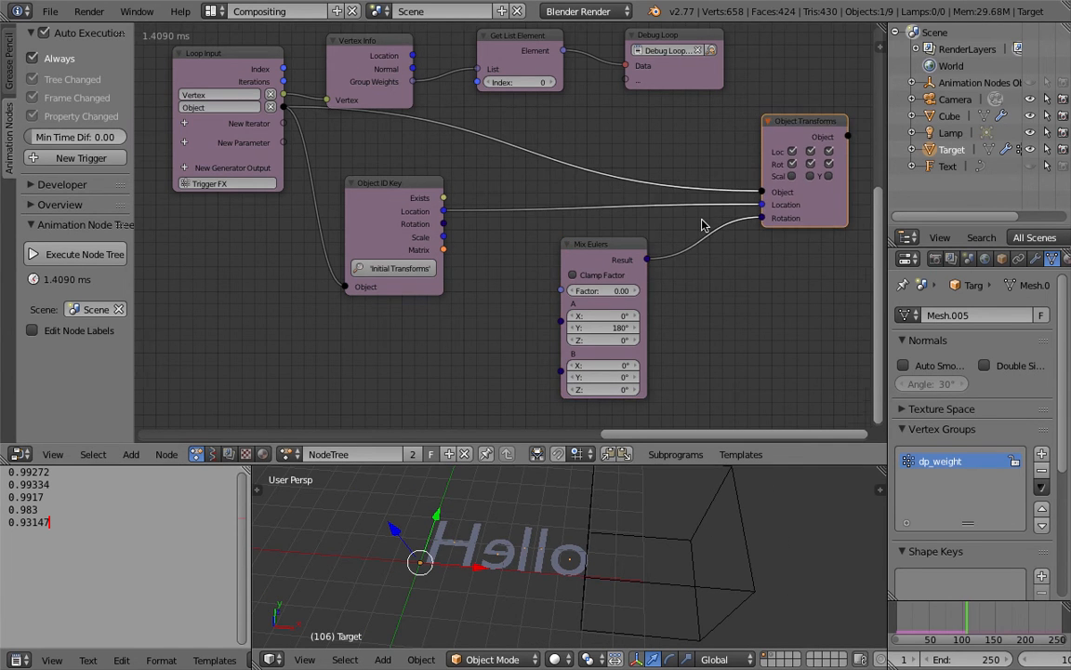
{"action": "scroll", "coordinate": [665, 244], "scroll_direction": "down", "scroll_amount": 1}
{"action": "key", "text": "ctrl+s"}
{"action": "left_click", "coordinate": [662, 242]}
{"action": "scroll", "coordinate": [490, 132], "scroll_direction": "up", "scroll_amount": 1}
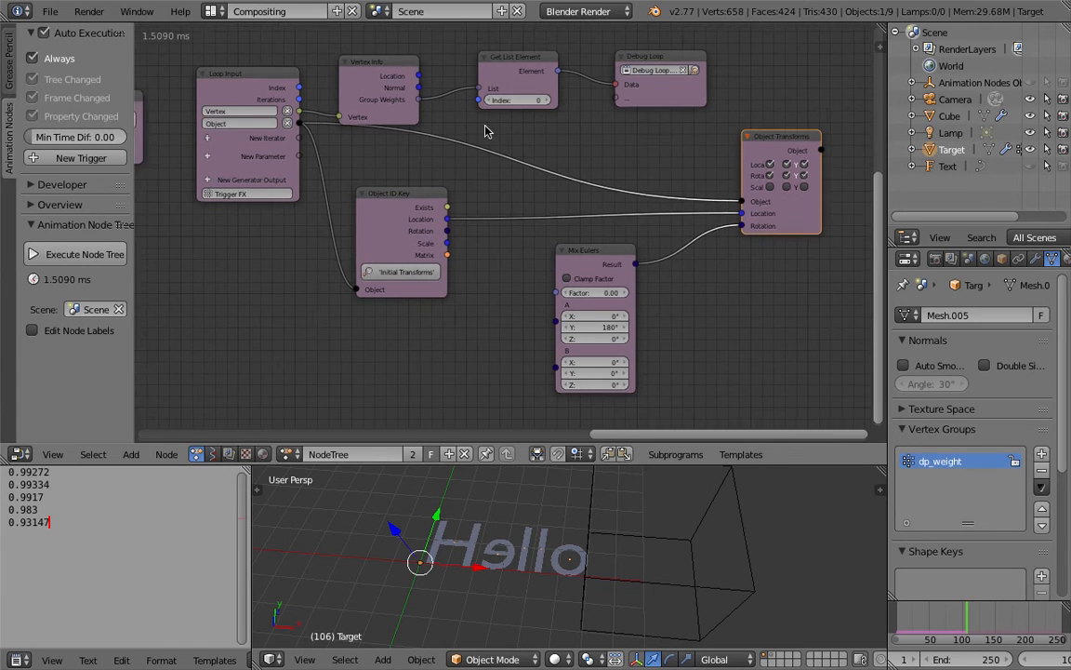
Step: Nudge Vertex Info, connect Get List Element's Element output to Mix Eulers' Factor, and save over AN_TextFX_Advanced1.blend
{"action": "middle_click_drag", "start_coordinate": [426, 125], "coordinate": [425, 163]}
{"action": "left_click", "coordinate": [409, 140]}
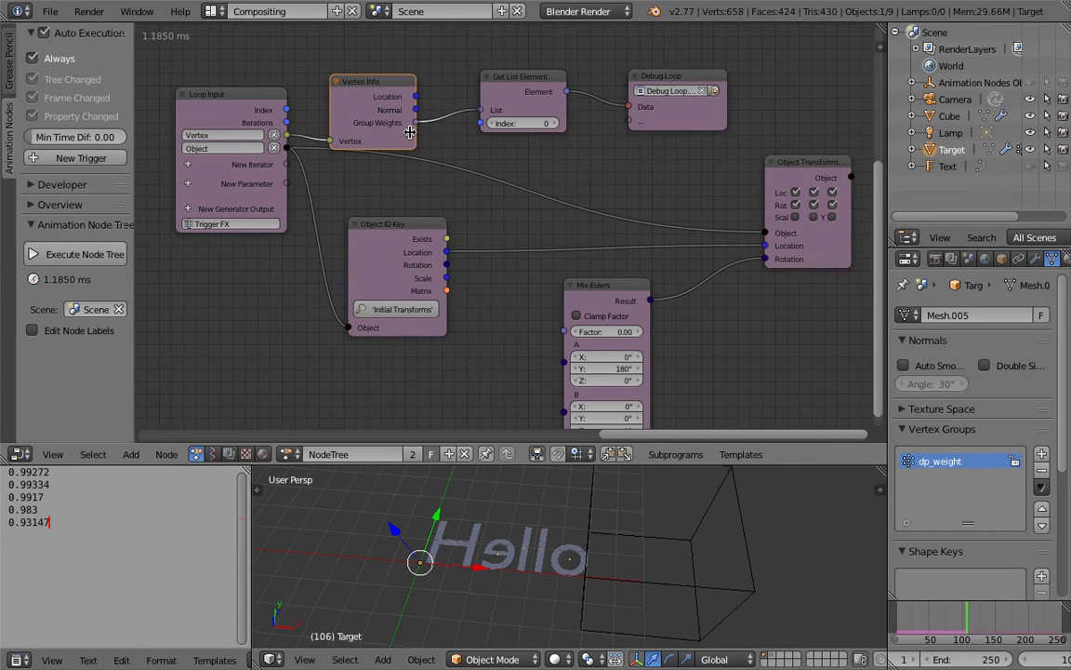
{"action": "left_click_drag", "start_coordinate": [408, 142], "coordinate": [412, 137]}
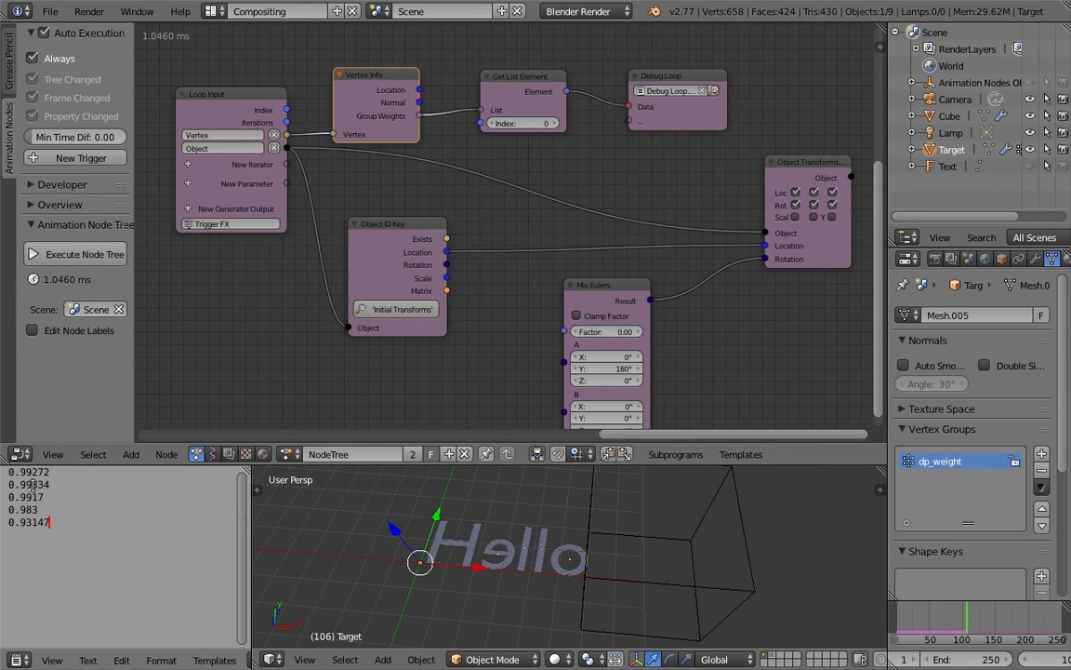
{"action": "scroll", "coordinate": [490, 217], "scroll_direction": "down", "scroll_amount": 1}
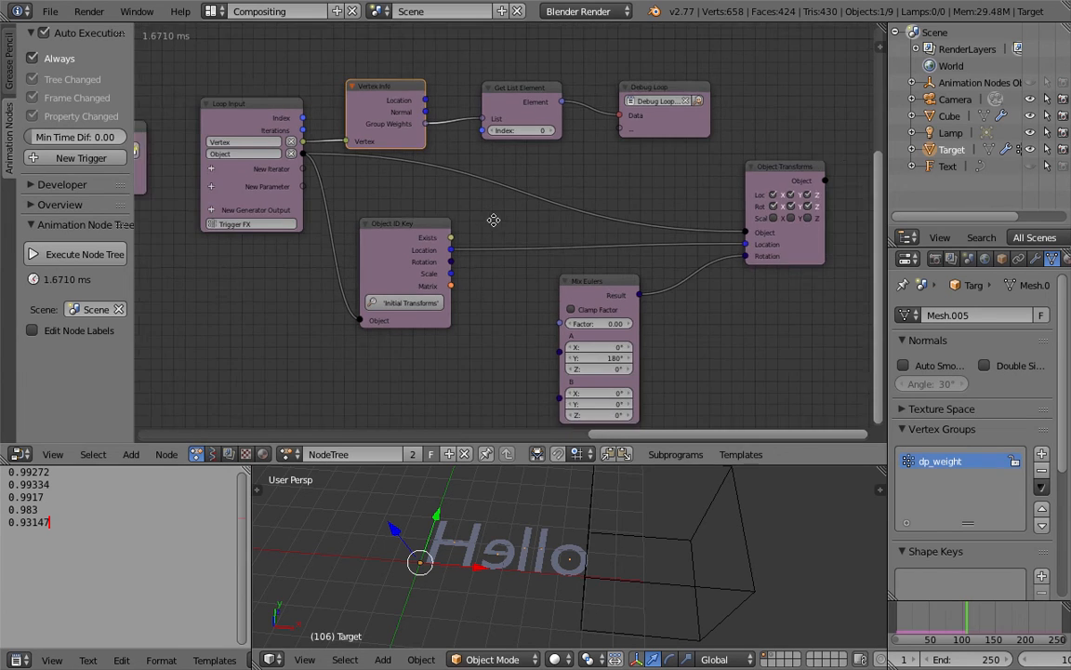
{"action": "middle_click_drag", "start_coordinate": [493, 220], "coordinate": [474, 200]}
{"action": "left_click_drag", "start_coordinate": [543, 76], "coordinate": [540, 297]}
{"action": "key", "text": "ctrl+s"}
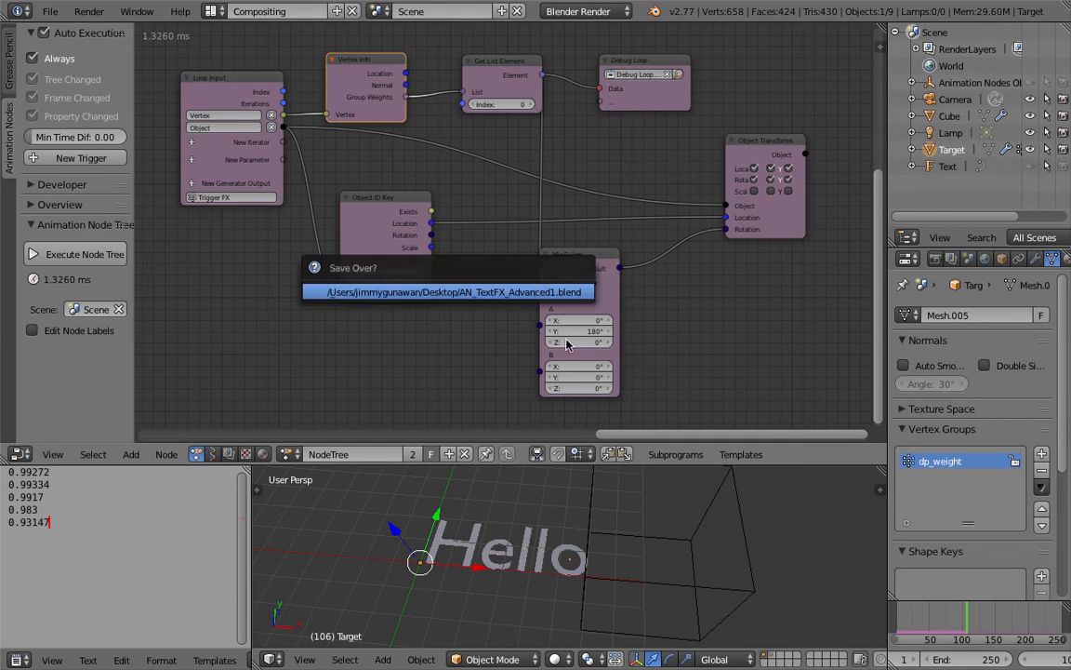
Step: Select the Cube, move it away from the Hello text, and rewind the animation to frame 1
{"action": "right_click", "coordinate": [633, 509]}
{"action": "scroll", "coordinate": [636, 513], "scroll_direction": "down", "scroll_amount": 2}
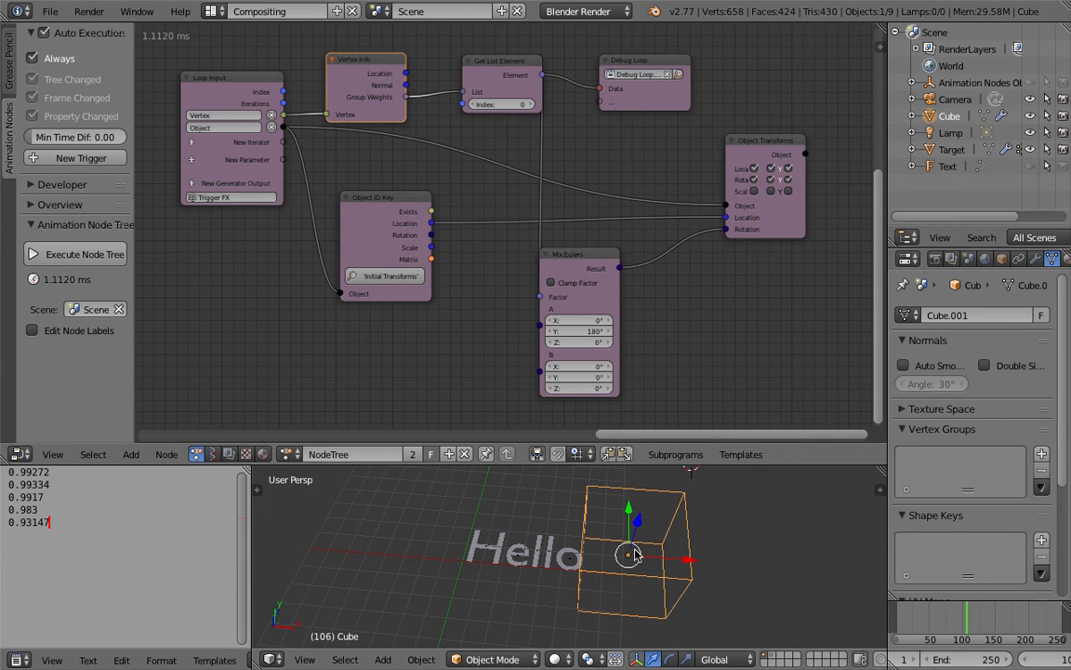
{"action": "left_click_drag", "start_coordinate": [635, 555], "coordinate": [725, 563]}
{"action": "scroll", "coordinate": [1034, 658], "scroll_direction": "down", "scroll_amount": 1}
{"action": "left_click", "coordinate": [1012, 660]}
{"action": "middle_click_drag", "start_coordinate": [680, 537], "coordinate": [603, 496], "text": "shift"}
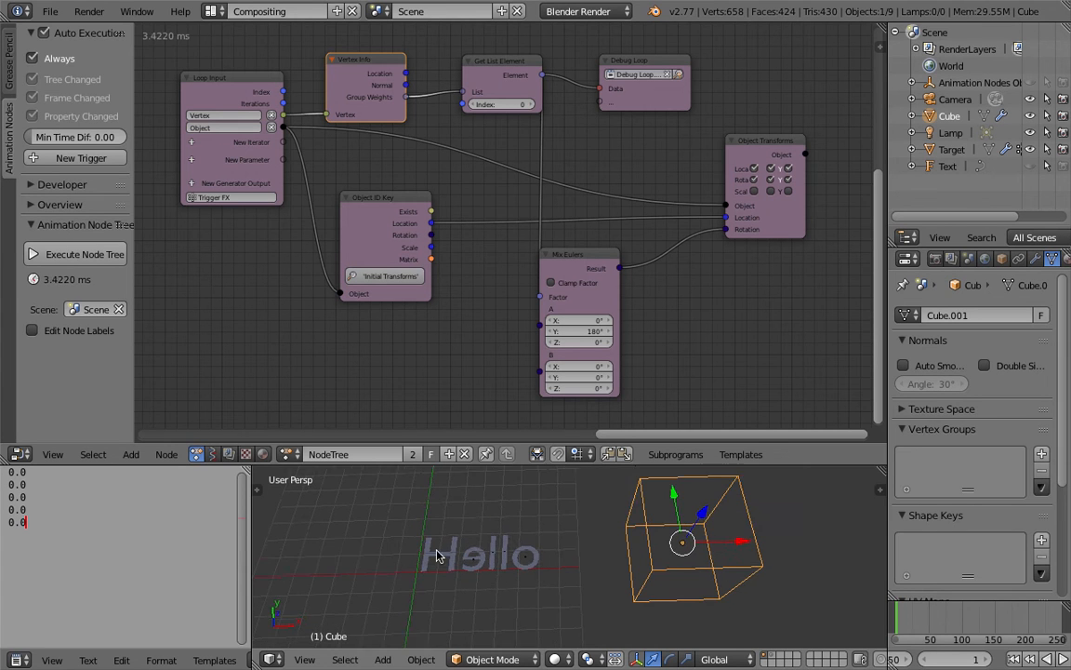
Step: Play the animation while moving the Cube over the Hello text and back, stop playback, and inspect the letters in an enlarged 3D view
{"action": "left_click", "coordinate": [1063, 660]}
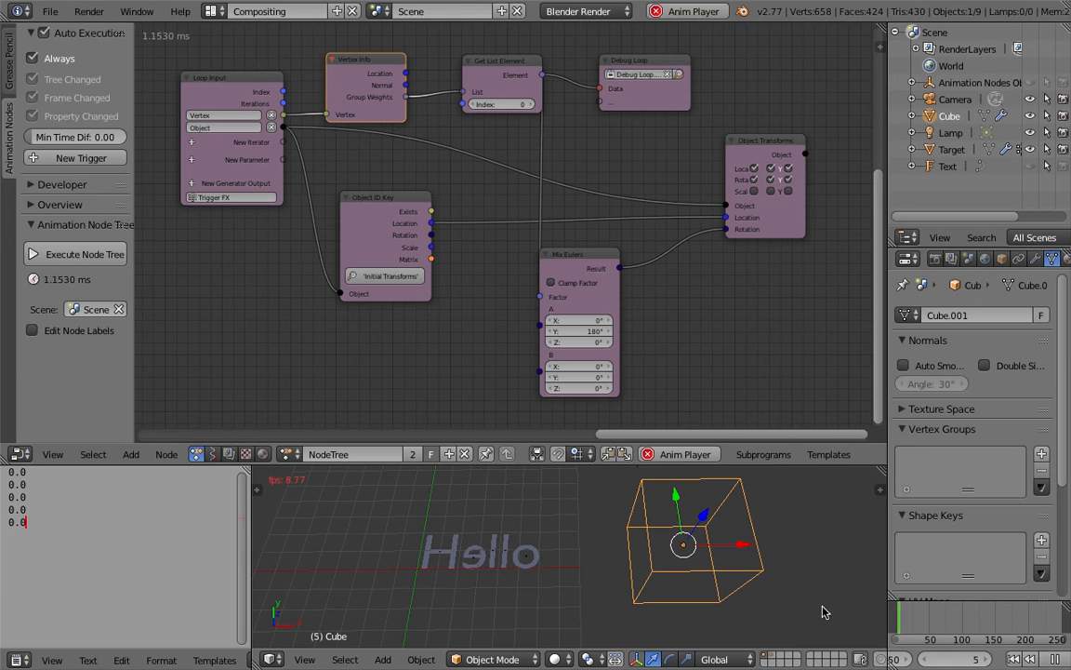
{"action": "left_click_drag", "start_coordinate": [746, 555], "coordinate": [527, 555]}
{"action": "left_click_drag", "start_coordinate": [598, 555], "coordinate": [717, 581]}
{"action": "left_click", "coordinate": [1056, 661]}
{"action": "scroll", "coordinate": [642, 521], "scroll_direction": "up", "scroll_amount": 2}
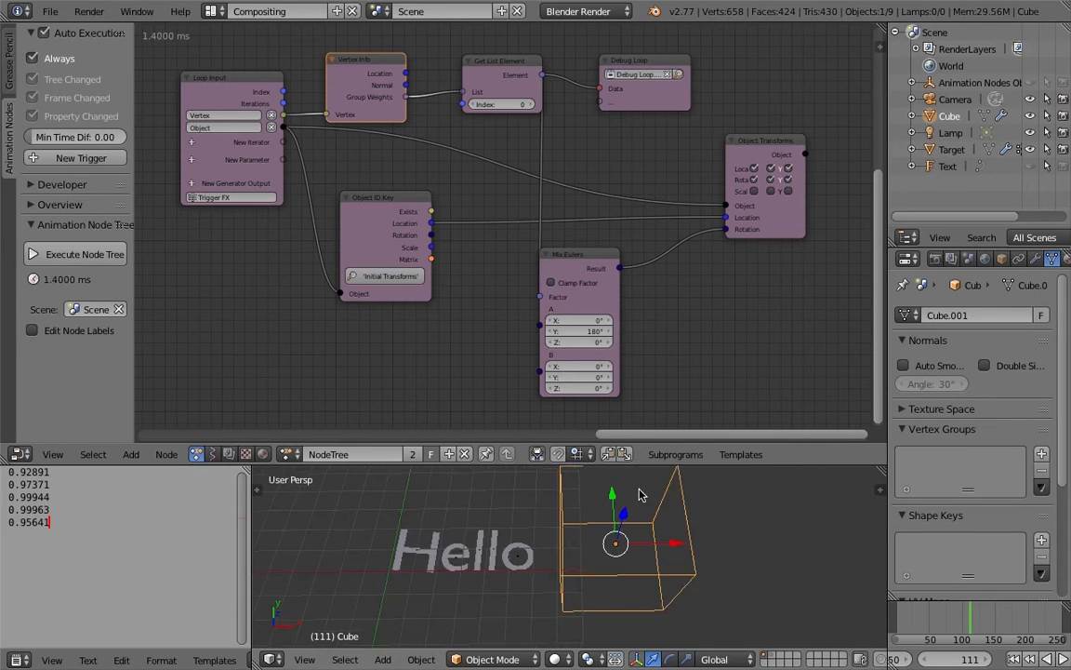
{"action": "left_click_drag", "start_coordinate": [638, 464], "coordinate": [637, 420]}
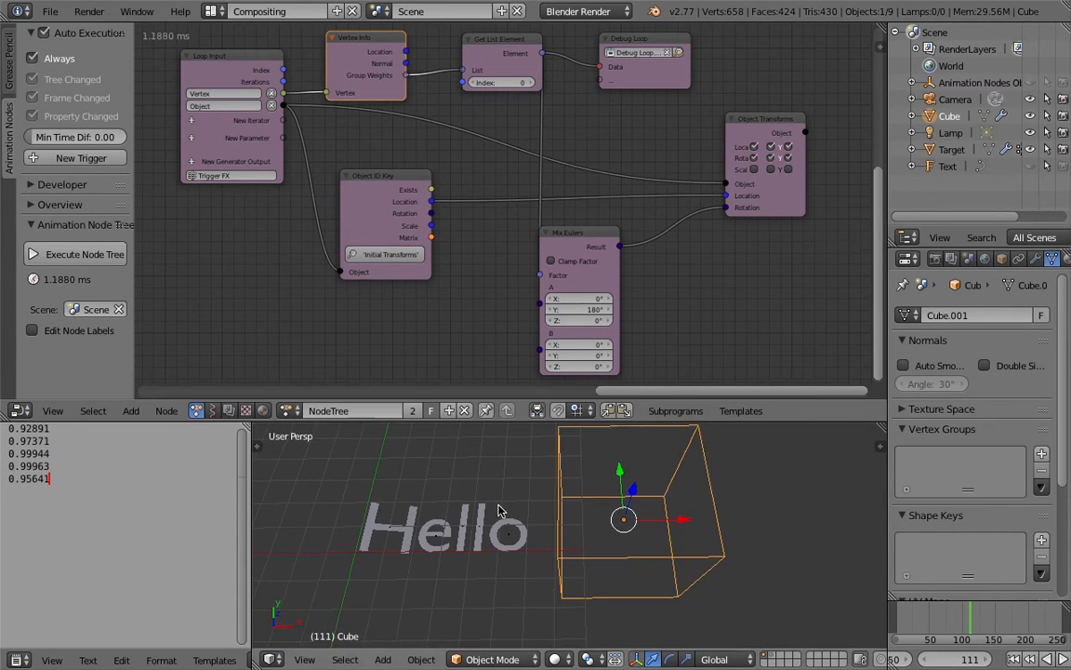
{"action": "scroll", "coordinate": [483, 451], "scroll_direction": "up", "scroll_amount": 2}
{"action": "middle_click_drag", "start_coordinate": [377, 550], "coordinate": [453, 526], "text": "shift"}
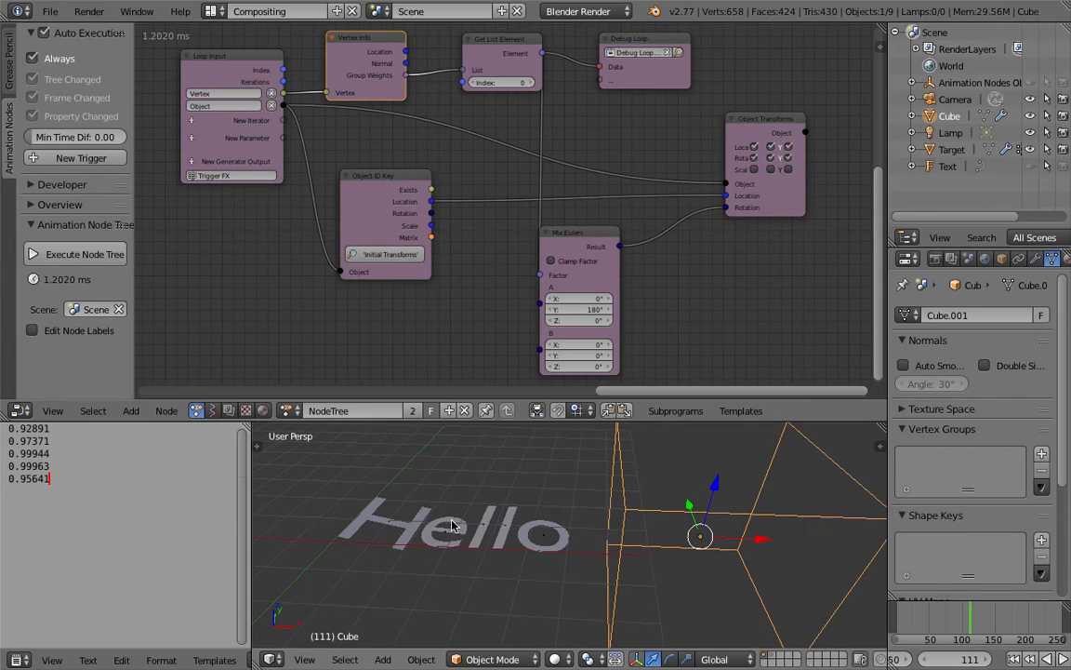
{"action": "scroll", "coordinate": [462, 529], "scroll_direction": "down", "scroll_amount": 1}
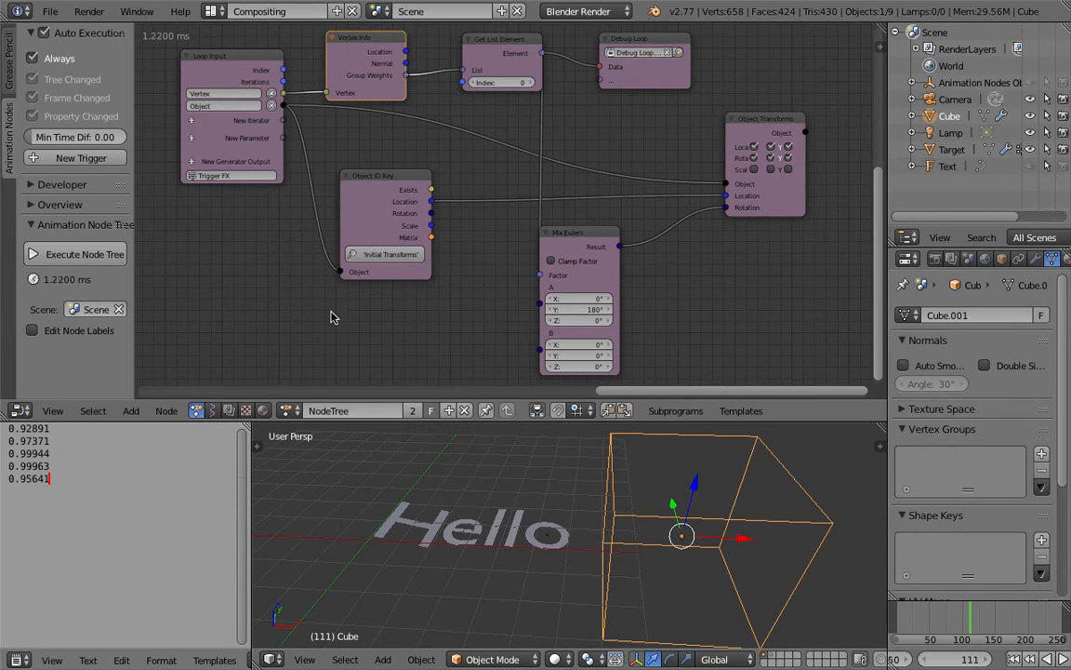
Step: Move Mix Eulers and Object Transforms Output farther from Object ID Key and save the file
{"action": "left_click_drag", "start_coordinate": [583, 238], "coordinate": [627, 233]}
{"action": "left_click_drag", "start_coordinate": [753, 125], "coordinate": [786, 121]}
{"action": "key", "text": "ctrl+s"}
{"action": "left_click", "coordinate": [789, 120]}
{"action": "scroll", "coordinate": [787, 117], "scroll_direction": "down", "scroll_amount": 1}
Step: Add a Map Range node above Object Transforms Output, clear of the Debug Loop node
{"action": "middle_click_drag", "start_coordinate": [765, 59], "coordinate": [670, 131]}
{"action": "key", "text": "shift+a"}
{"action": "left_click", "coordinate": [697, 119]}
{"action": "type", "text": "map ra"}
{"action": "key", "text": "Return"}
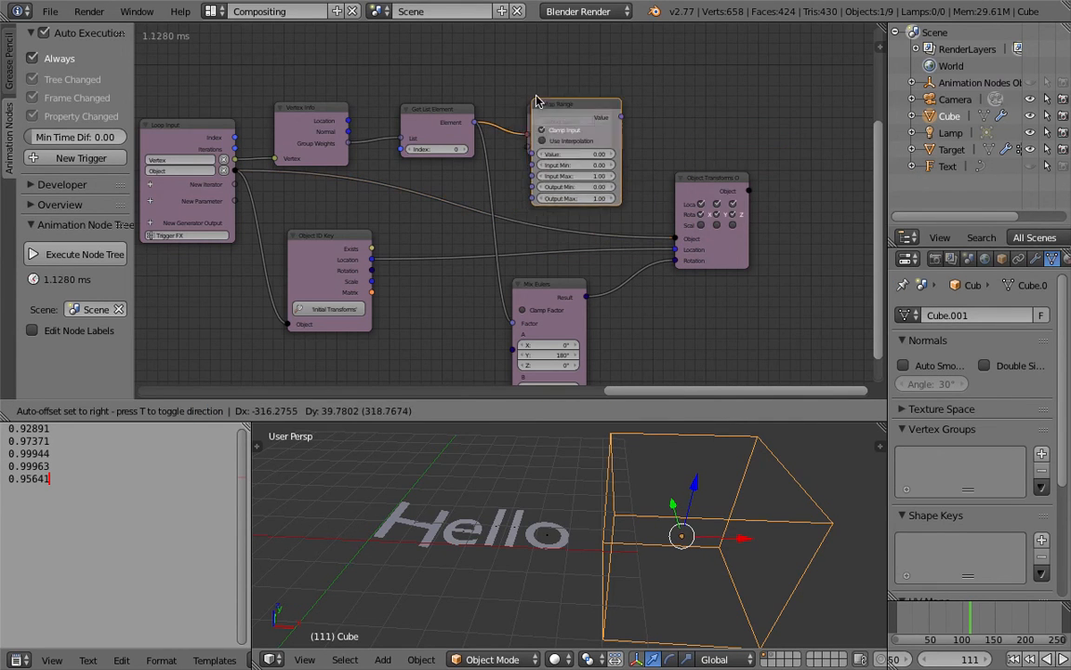
{"action": "left_click", "coordinate": [704, 66]}
Step: Move Debug Loop above the Get List Element link and connect Get List Element's Element output to Map Range's Value
{"action": "left_click_drag", "start_coordinate": [575, 105], "coordinate": [586, 61]}
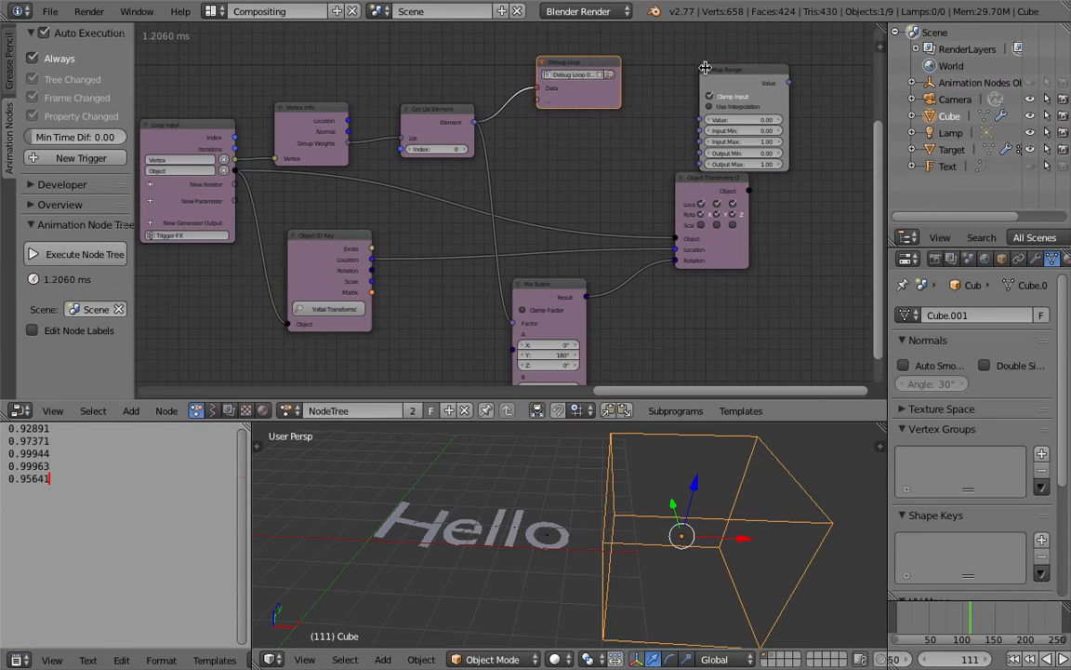
{"action": "key", "text": "g"}
{"action": "left_click", "coordinate": [660, 82]}
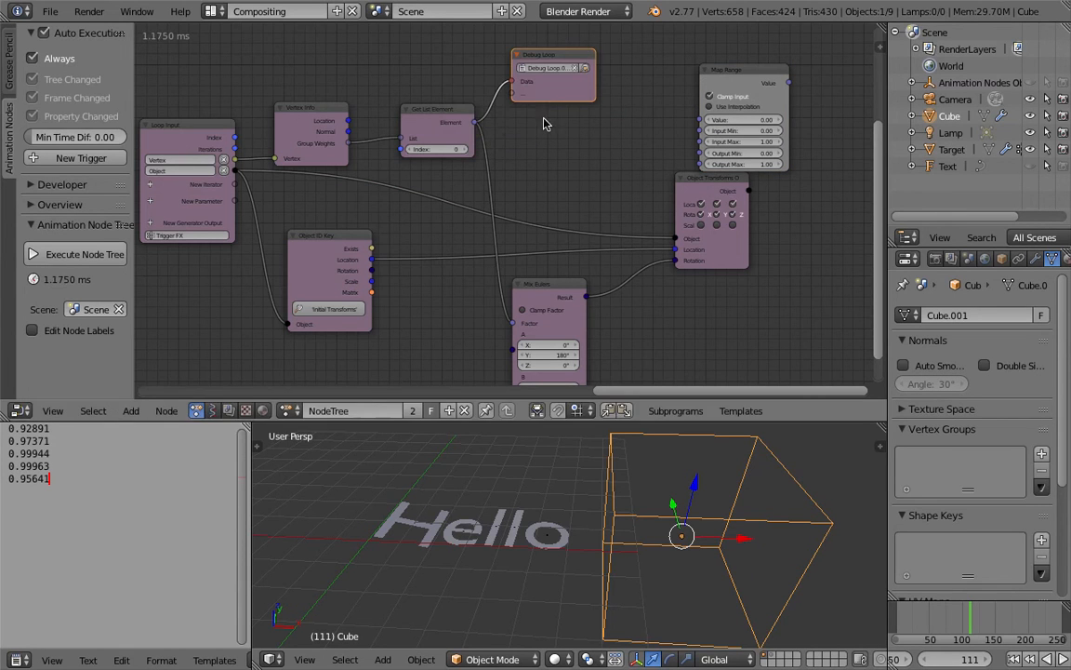
{"action": "left_click_drag", "start_coordinate": [473, 122], "coordinate": [556, 113]}
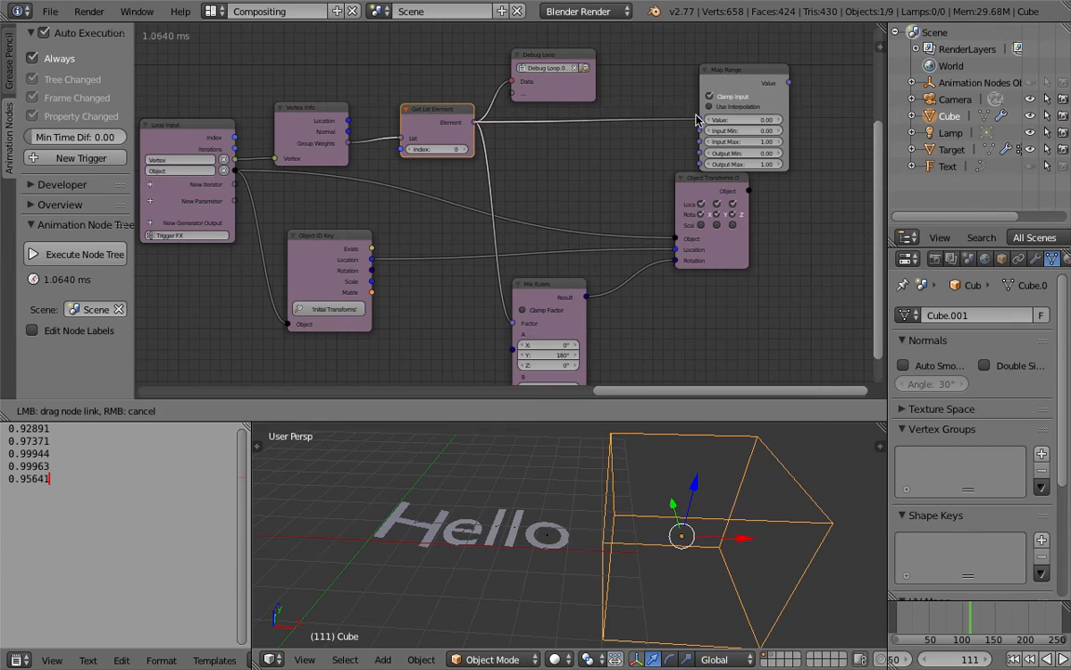
{"action": "left_click_drag", "start_coordinate": [697, 119], "coordinate": [699, 120]}
Step: Set Map Range's Input Max to 0.95
{"action": "scroll", "coordinate": [510, 205], "scroll_direction": "up", "scroll_amount": 3}
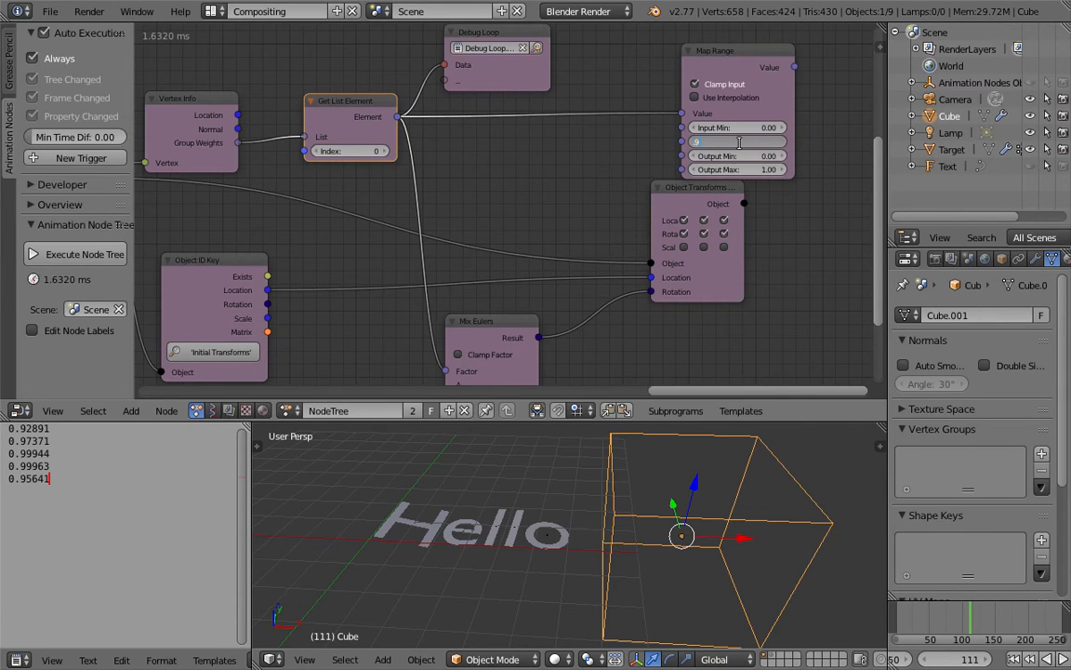
{"action": "key", "text": "ctrl+s"}
{"action": "left_click", "coordinate": [742, 146]}
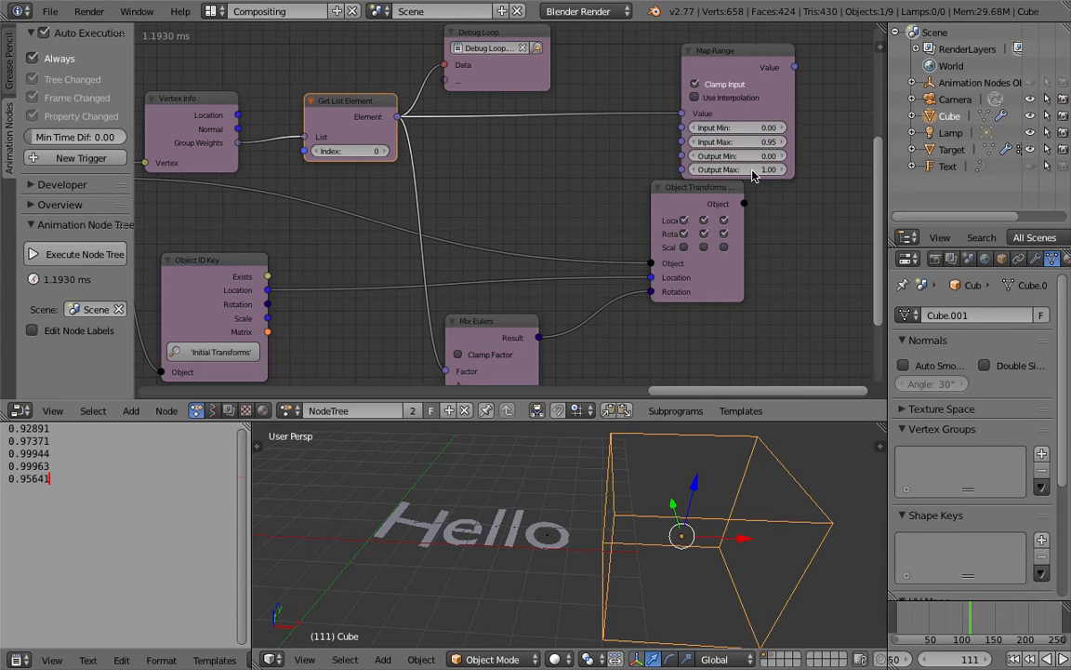
Step: Shift Map Range closer to Get List Element, connect its Value output to Mix Eulers' Factor, and set Input Max to 0.92
{"action": "left_click_drag", "start_coordinate": [727, 58], "coordinate": [664, 58]}
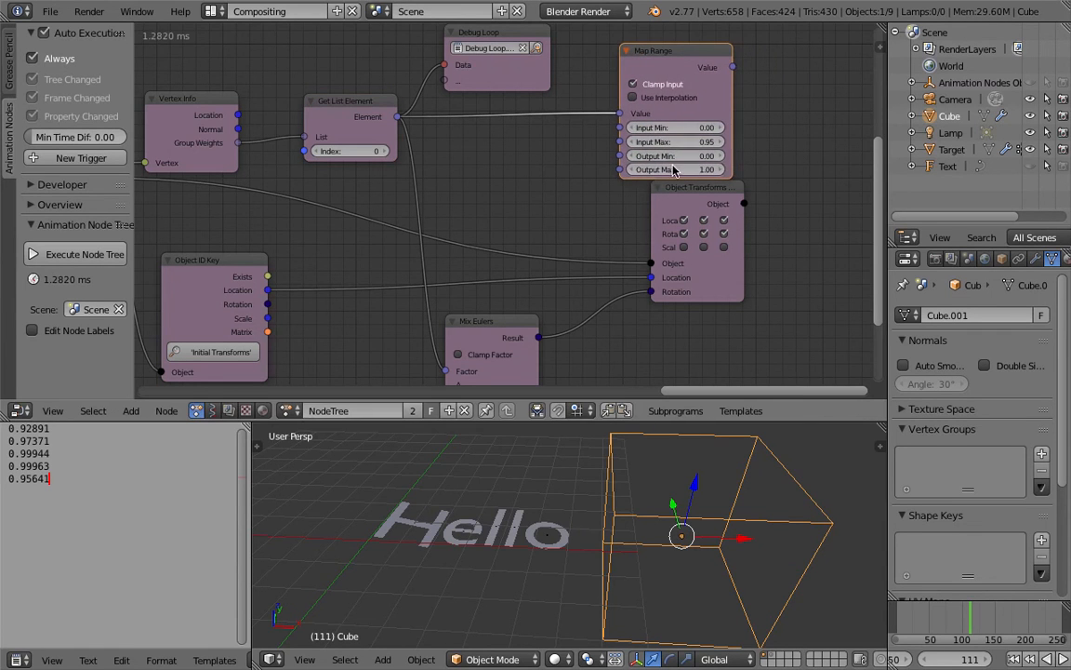
{"action": "left_click_drag", "start_coordinate": [734, 67], "coordinate": [786, 167]}
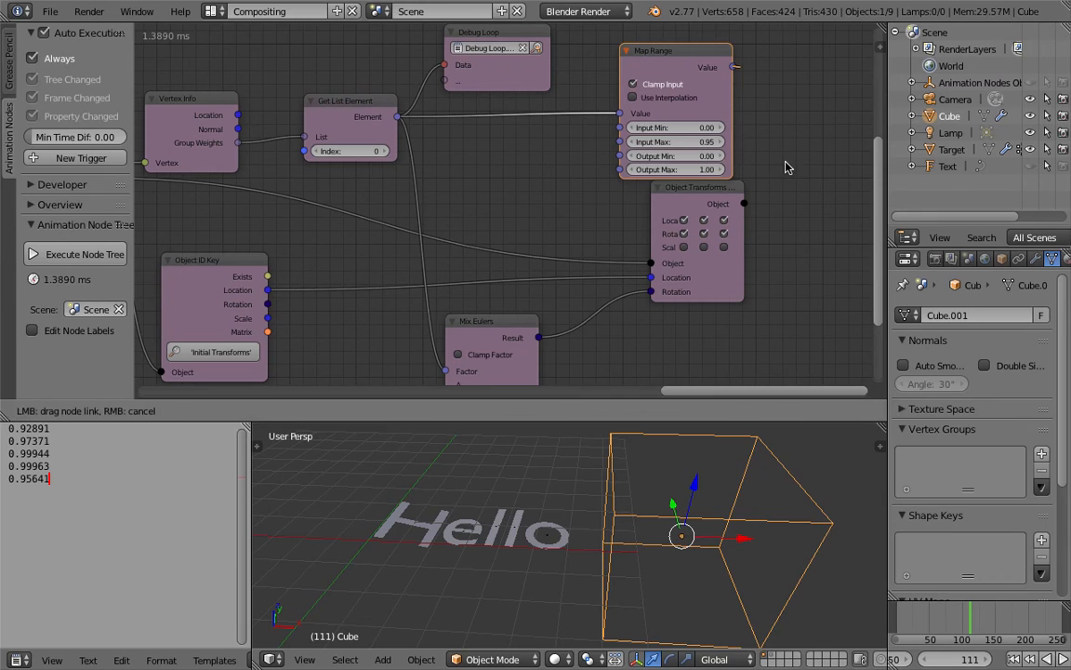
{"action": "left_click_drag", "start_coordinate": [441, 361], "coordinate": [444, 371]}
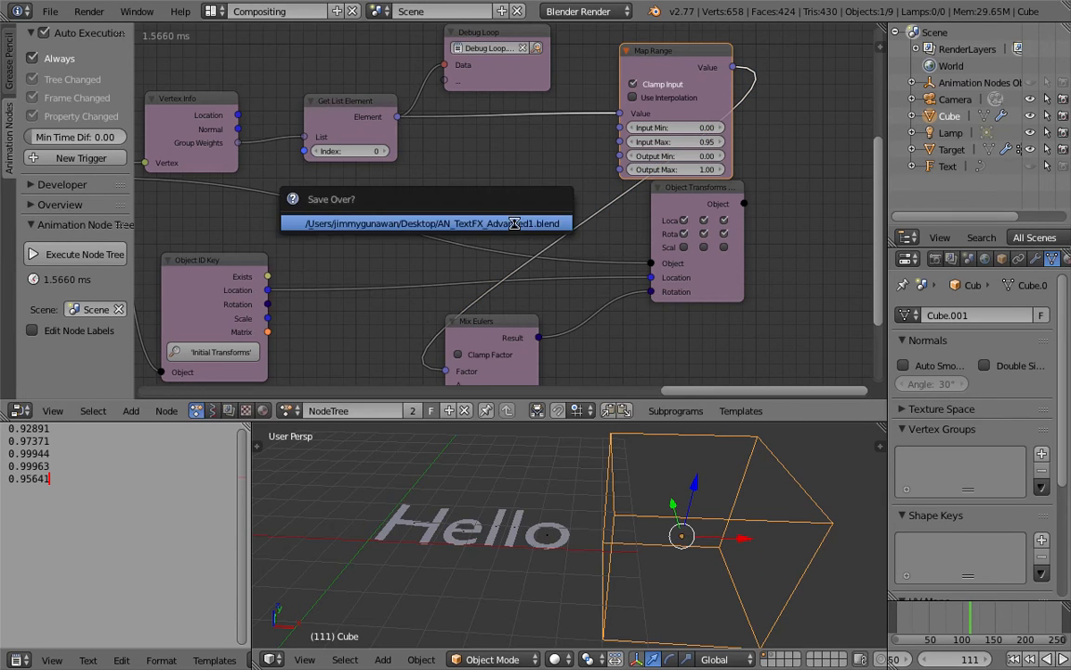
Step: Play the animation, sweep the cube along X across the Hello letters and back, and stop playback
{"action": "middle_click_drag", "start_coordinate": [631, 552], "coordinate": [648, 485], "text": "shift"}
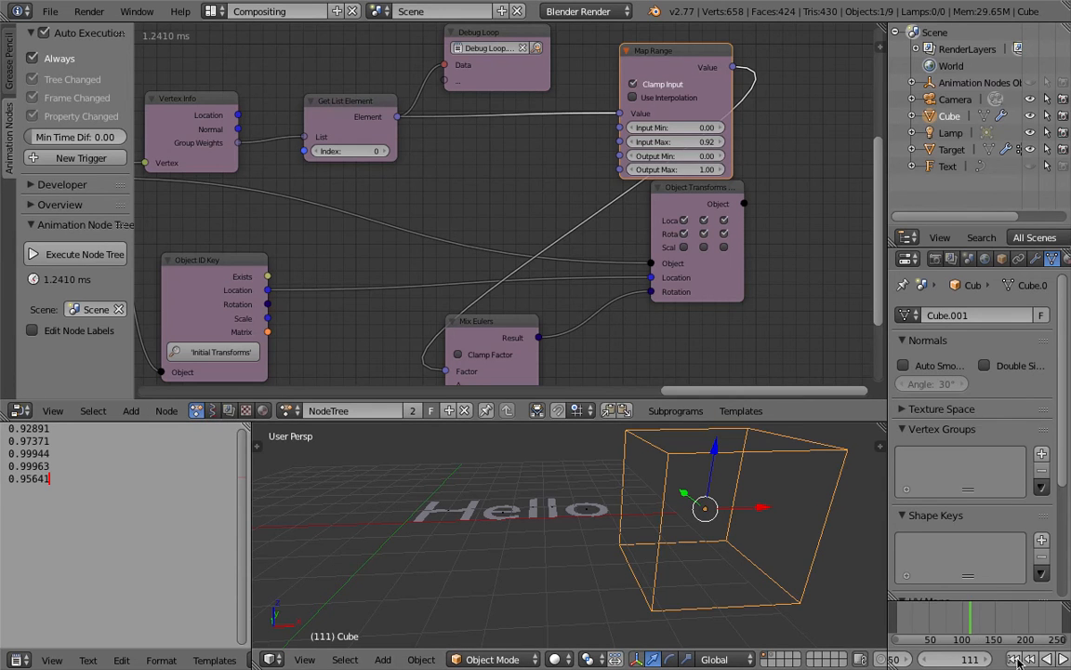
{"action": "left_click", "coordinate": [1063, 661]}
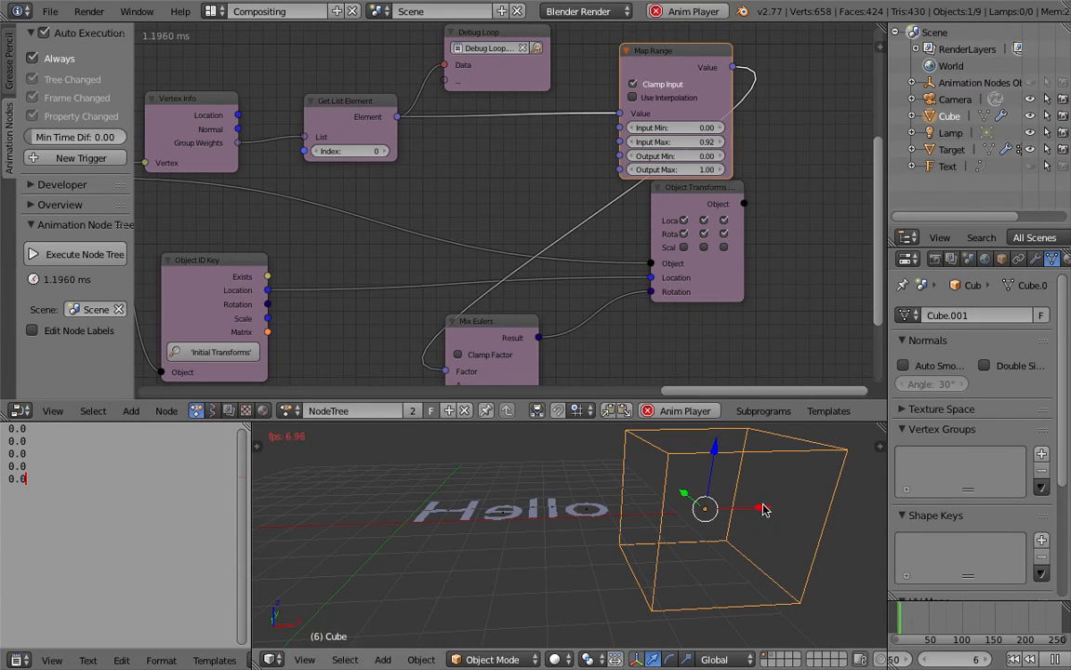
{"action": "key", "text": "g"}
{"action": "key", "text": "x"}
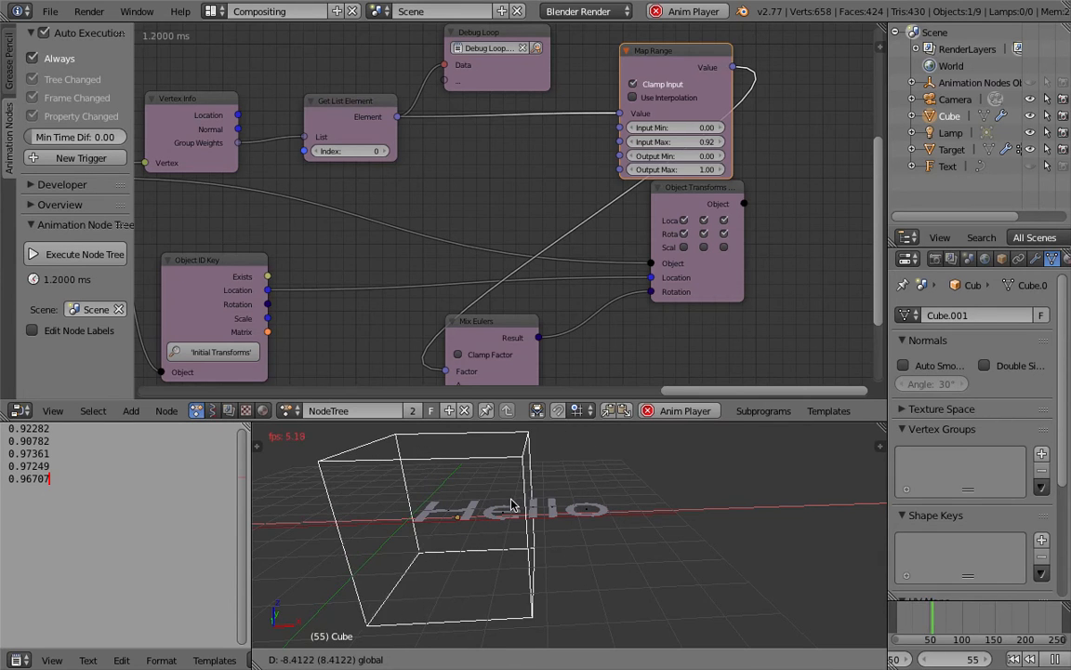
{"action": "left_click", "coordinate": [683, 500]}
{"action": "middle_click_drag", "start_coordinate": [562, 569], "coordinate": [560, 501]}
{"action": "middle_click_drag", "start_coordinate": [571, 585], "coordinate": [561, 540]}
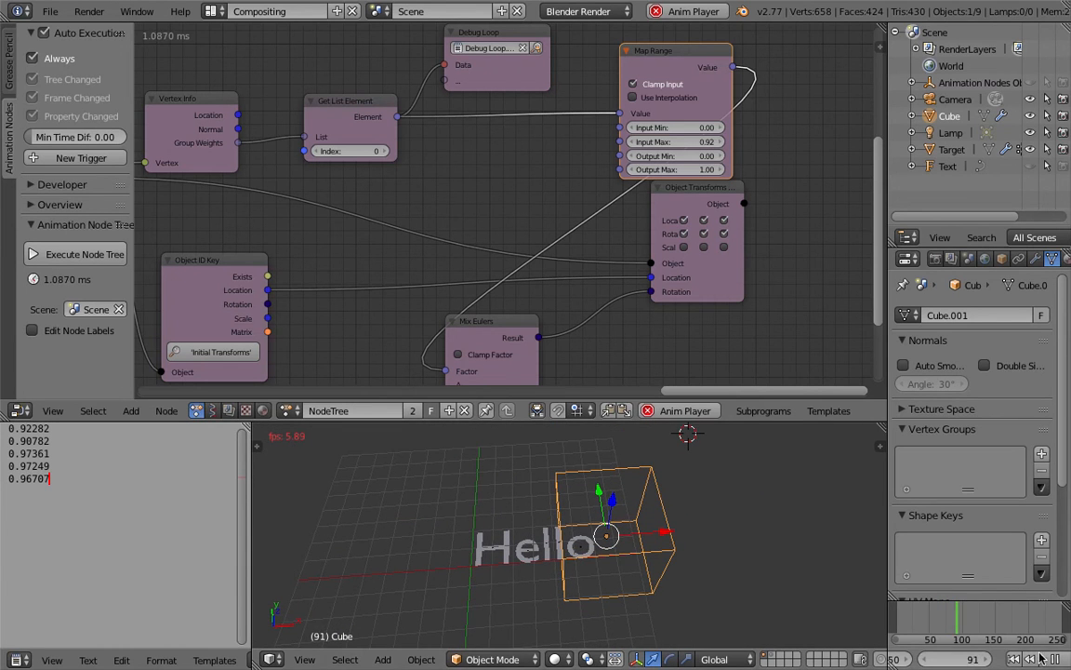
{"action": "key", "text": "alt+a"}
Step: Move the cube along X well clear of the Hello text and save over the current file
{"action": "left_click_drag", "start_coordinate": [664, 534], "coordinate": [822, 521]}
{"action": "scroll", "coordinate": [605, 508], "scroll_direction": "up", "scroll_amount": 2}
{"action": "scroll", "coordinate": [596, 505], "scroll_direction": "up", "scroll_amount": 1}
{"action": "key", "text": "ctrl+s"}
{"action": "key", "text": "Return"}
Step: Save the project as a new version, incrementing the number in AN_TextFX_Advanced1.blend by one
{"action": "scroll", "coordinate": [357, 277], "scroll_direction": "down", "scroll_amount": 3}
{"action": "middle_click_drag", "start_coordinate": [355, 248], "coordinate": [407, 242]}
{"action": "scroll", "coordinate": [170, 155], "scroll_direction": "down", "scroll_amount": 1}
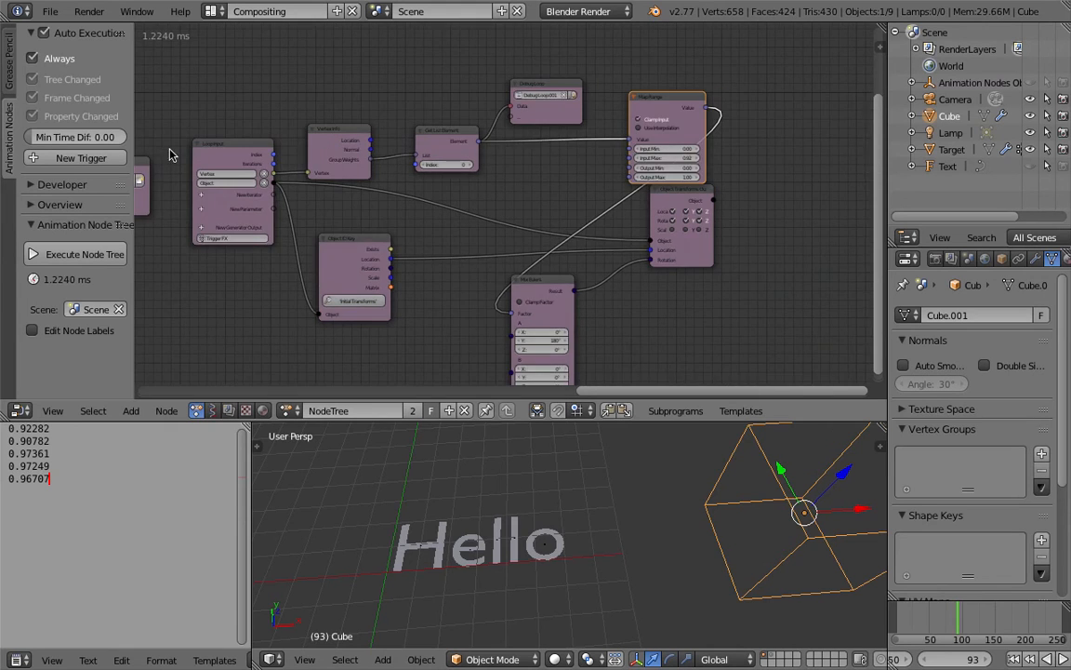
{"action": "middle_click_drag", "start_coordinate": [302, 205], "coordinate": [883, 221]}
{"action": "middle_click_drag", "start_coordinate": [376, 215], "coordinate": [469, 242]}
{"action": "left_click", "coordinate": [50, 11]}
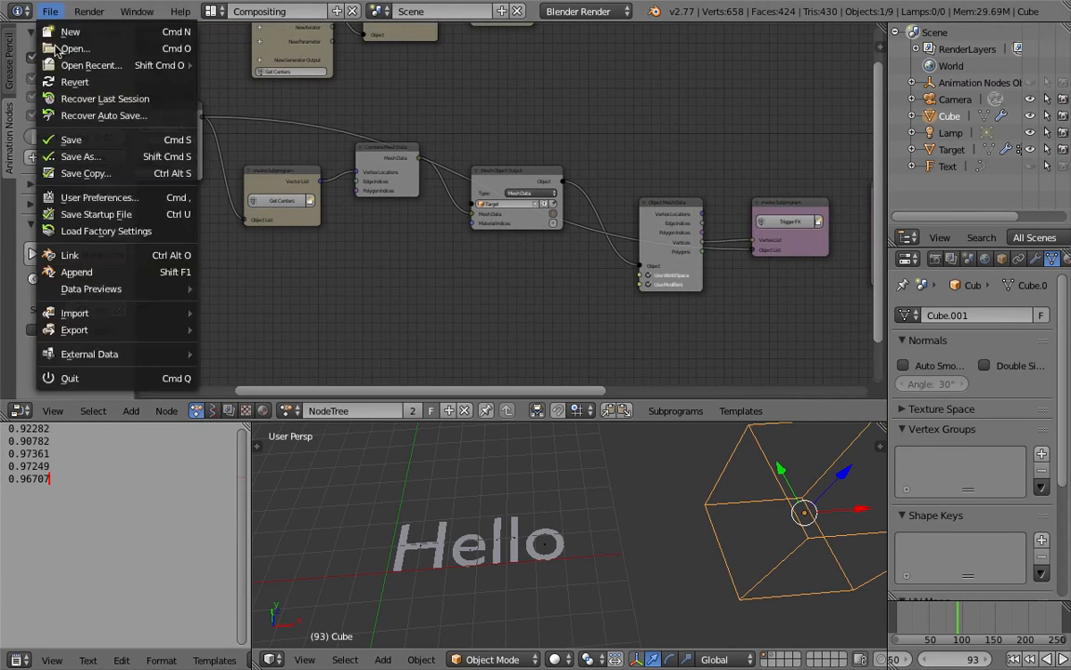
{"action": "left_click", "coordinate": [79, 156]}
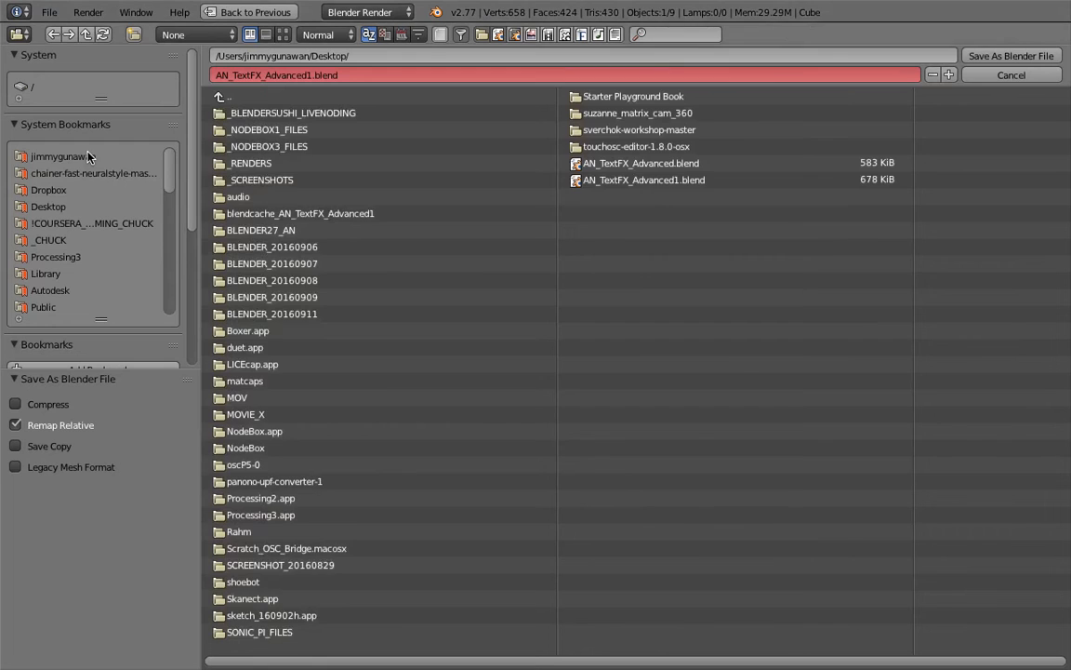
{"action": "left_click", "coordinate": [950, 75]}
{"action": "left_click", "coordinate": [995, 55]}
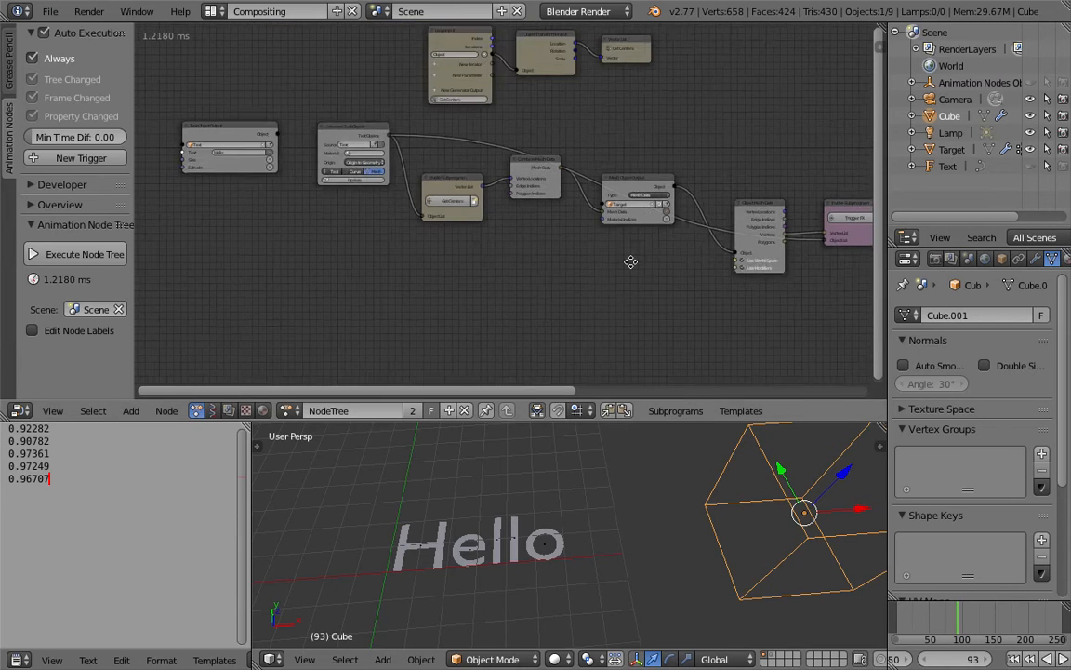
Step: Set the Text Object Output's text to HAPPY SUNDAY and update the Separate Text Object node
{"action": "middle_click_drag", "start_coordinate": [631, 261], "coordinate": [797, 276]}
{"action": "scroll", "coordinate": [479, 248], "scroll_direction": "up", "scroll_amount": 7}
{"action": "middle_click_drag", "start_coordinate": [338, 209], "coordinate": [377, 251]}
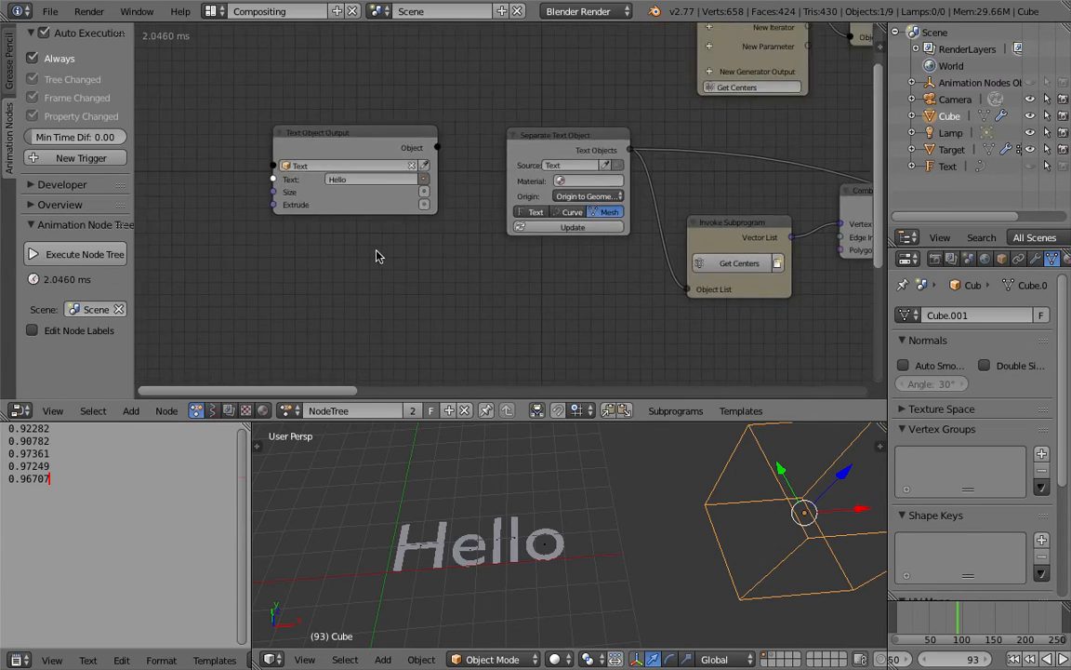
{"action": "scroll", "coordinate": [376, 251], "scroll_direction": "up", "scroll_amount": 4}
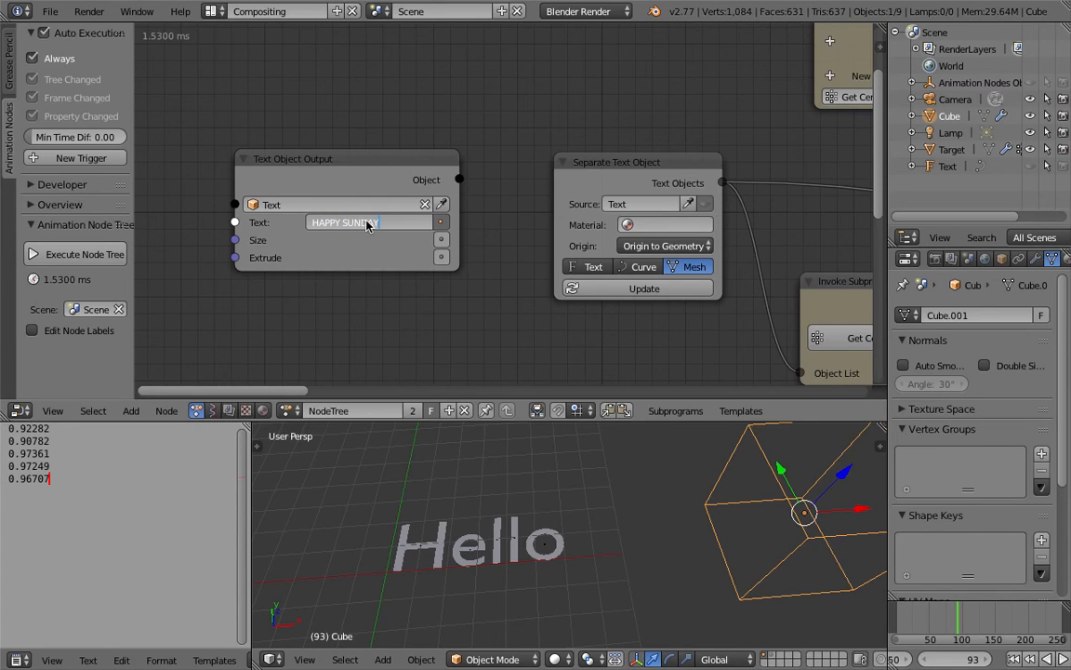
{"action": "left_click", "coordinate": [607, 290]}
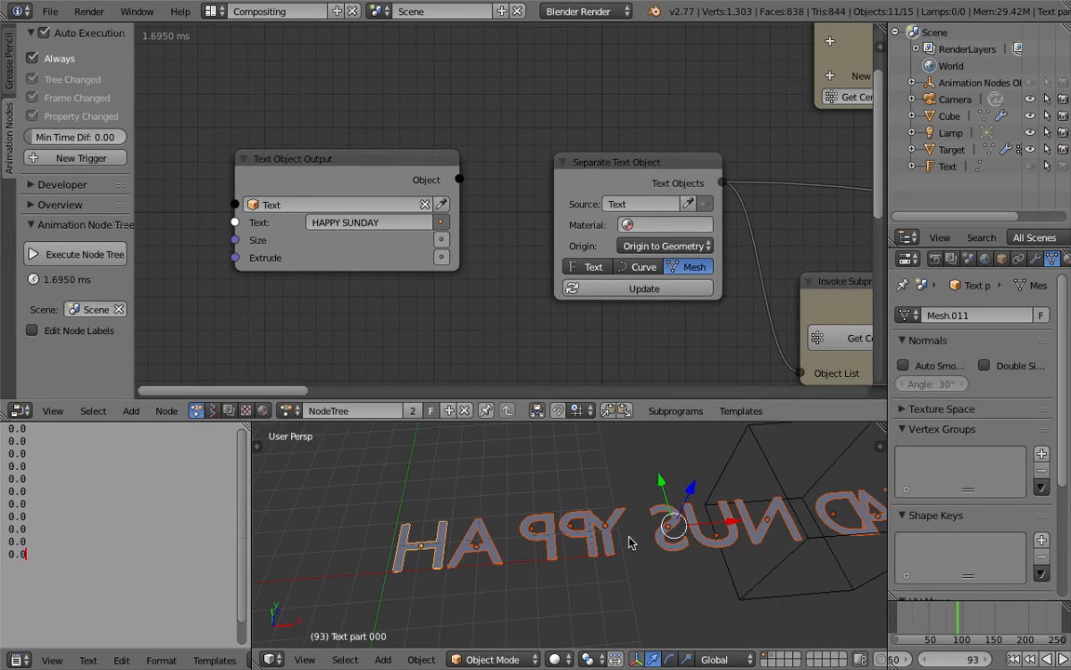
Step: Select the cube, move it beyond the end of HAPPY SUNDAY, and return the timeline to frame 1
{"action": "scroll", "coordinate": [600, 560], "scroll_direction": "down", "scroll_amount": 2}
{"action": "middle_click_drag", "start_coordinate": [643, 536], "coordinate": [530, 533], "text": "shift"}
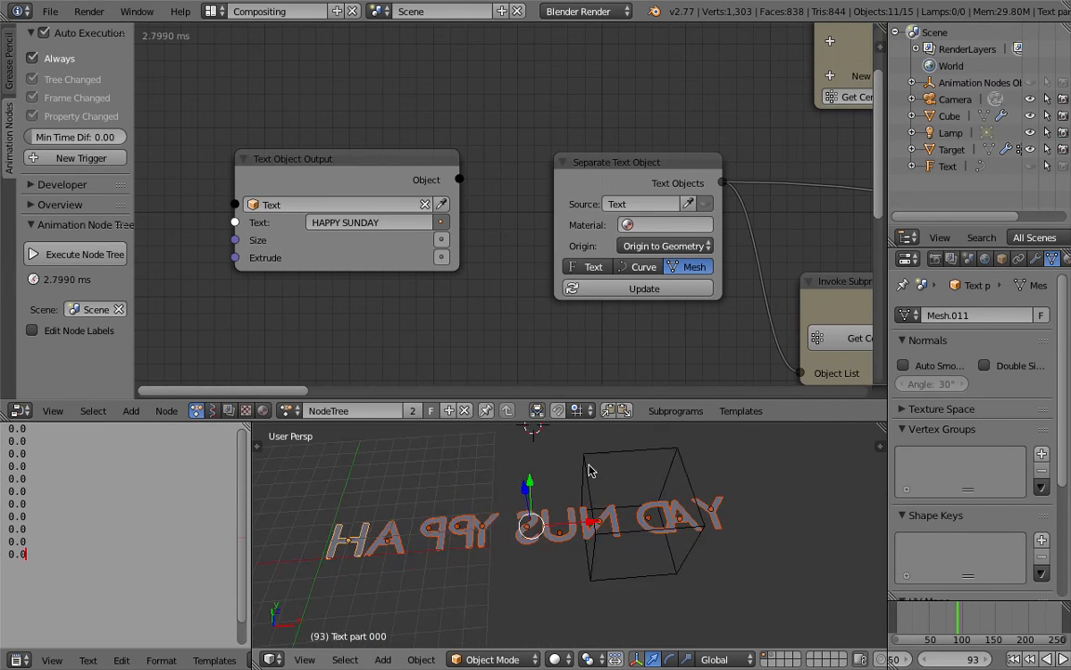
{"action": "right_click", "coordinate": [614, 489]}
{"action": "left_click_drag", "start_coordinate": [684, 517], "coordinate": [298, 495]}
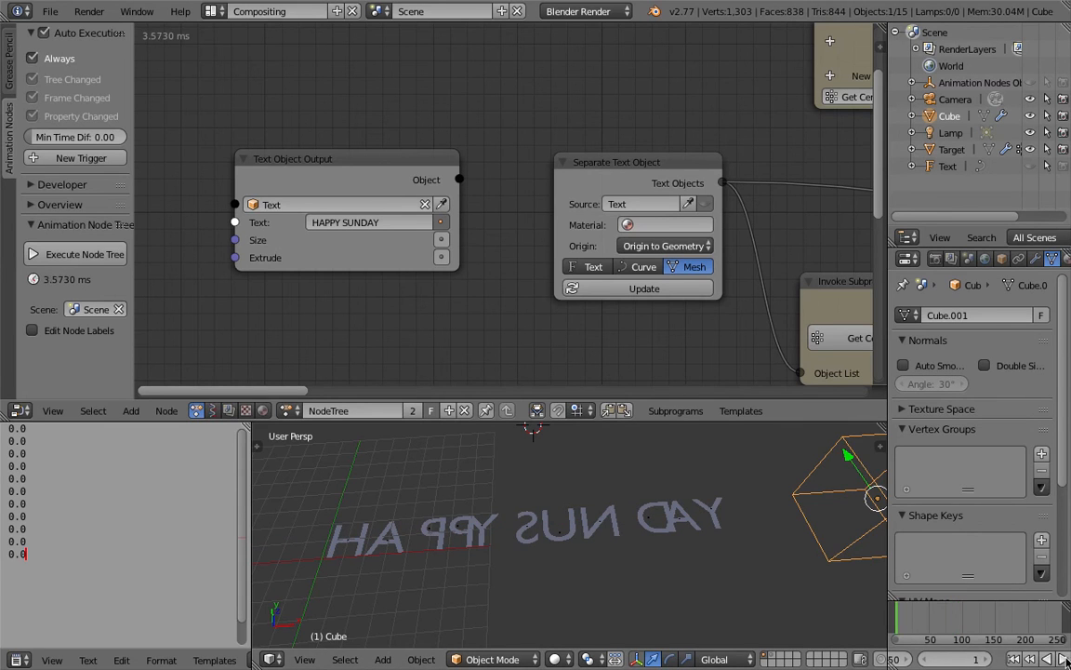
{"action": "scroll", "coordinate": [754, 544], "scroll_direction": "down", "scroll_amount": 3}
{"action": "middle_click_drag", "start_coordinate": [738, 543], "coordinate": [690, 543], "text": "shift"}
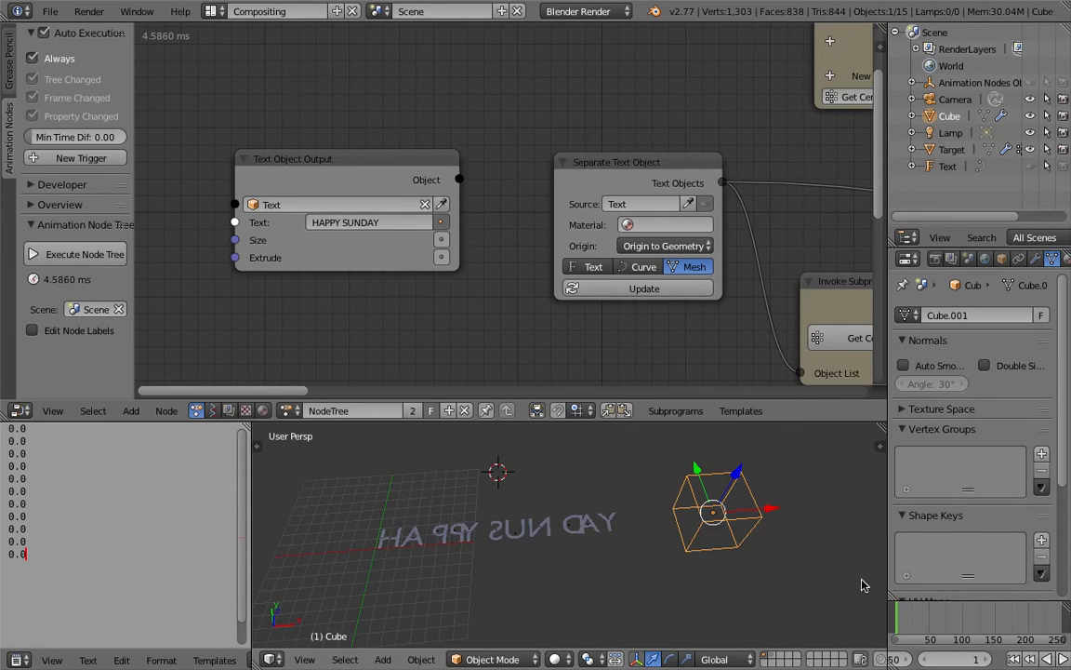
Step: Play the animation and sweep the cube along X across the HAPPY SUNDAY letters
{"action": "left_click", "coordinate": [1063, 658]}
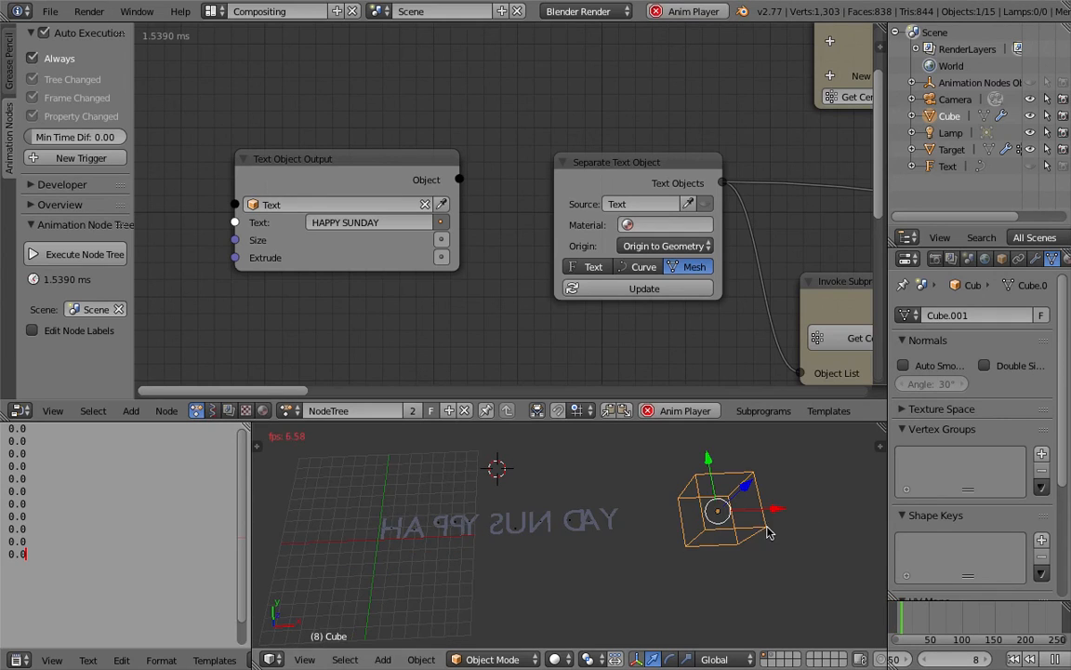
{"action": "left_click_drag", "start_coordinate": [777, 513], "coordinate": [610, 536]}
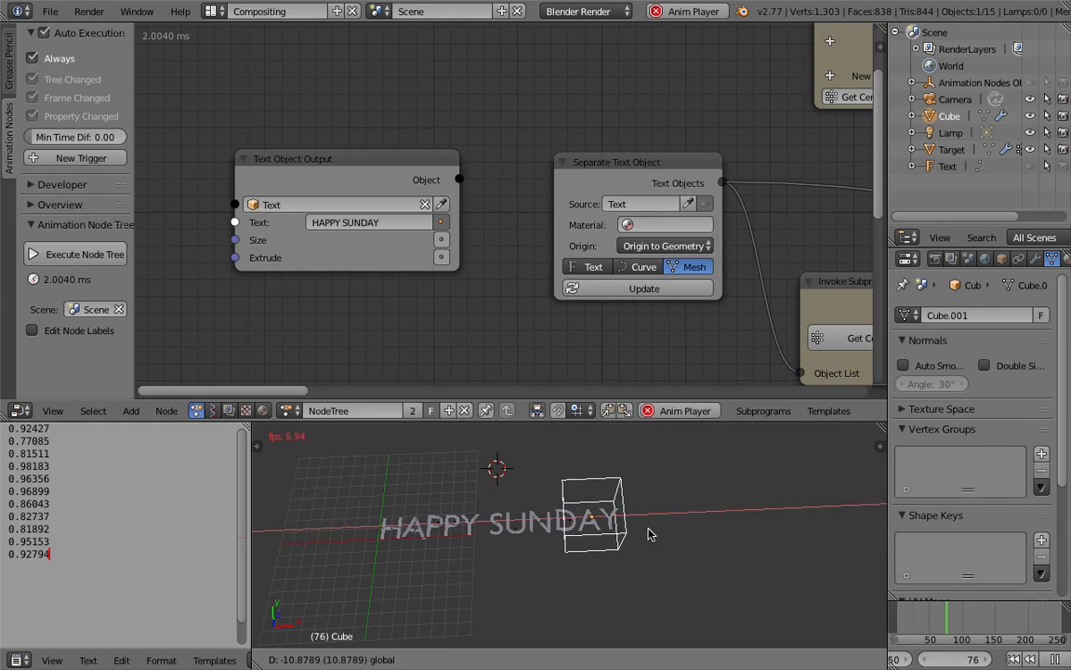
{"action": "left_click_drag", "start_coordinate": [574, 544], "coordinate": [610, 621]}
Step: Scale up the cube to span the text, move it over the letters, and stop playback
{"action": "key", "text": "s"}
{"action": "left_click_drag", "start_coordinate": [718, 580], "coordinate": [472, 631]}
{"action": "left_click_drag", "start_coordinate": [364, 598], "coordinate": [316, 528]}
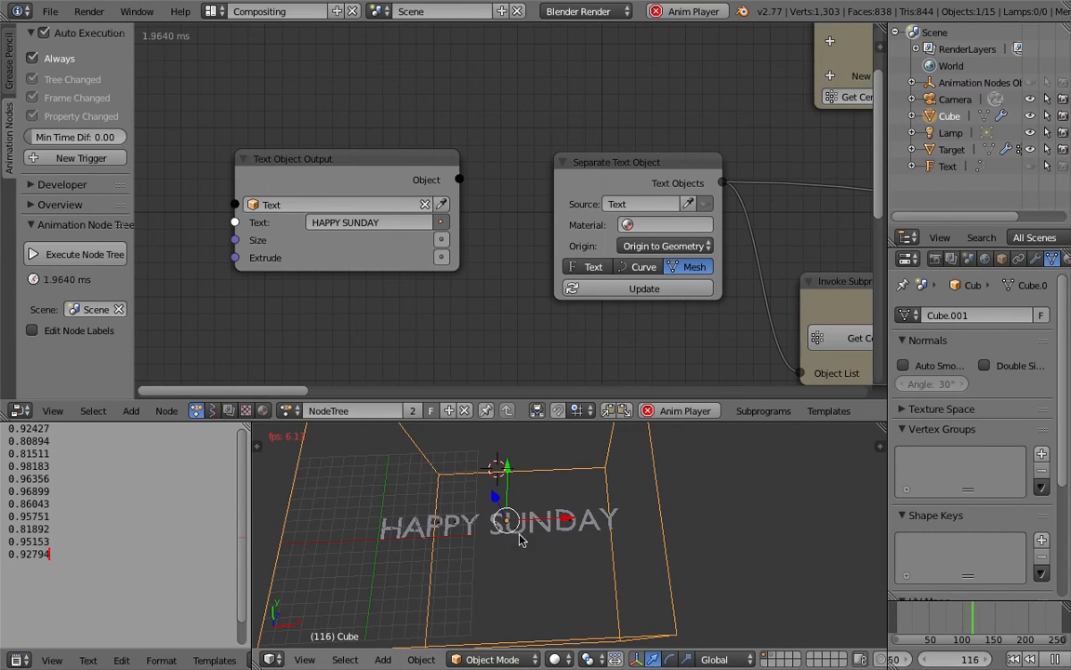
{"action": "key", "text": "g"}
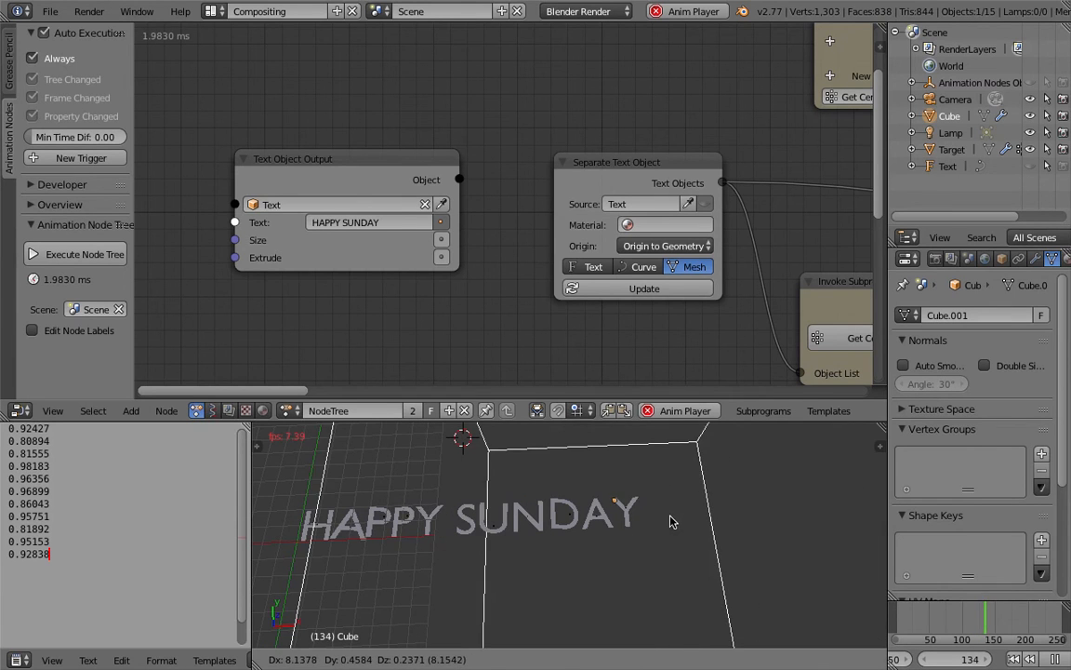
{"action": "left_click", "coordinate": [459, 517]}
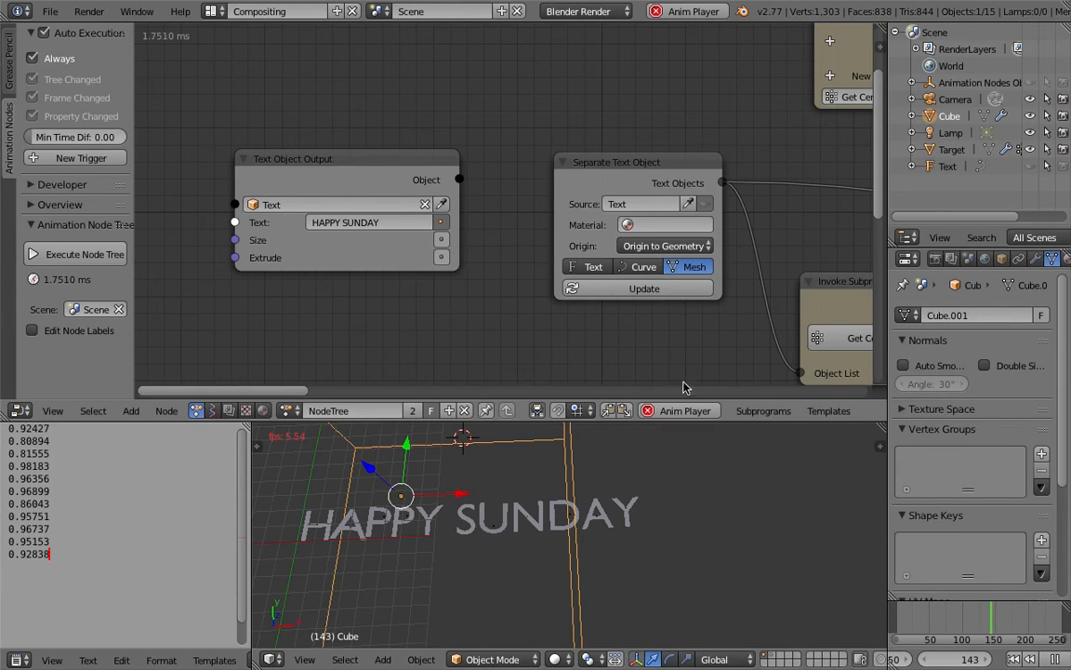
{"action": "left_click", "coordinate": [1055, 661]}
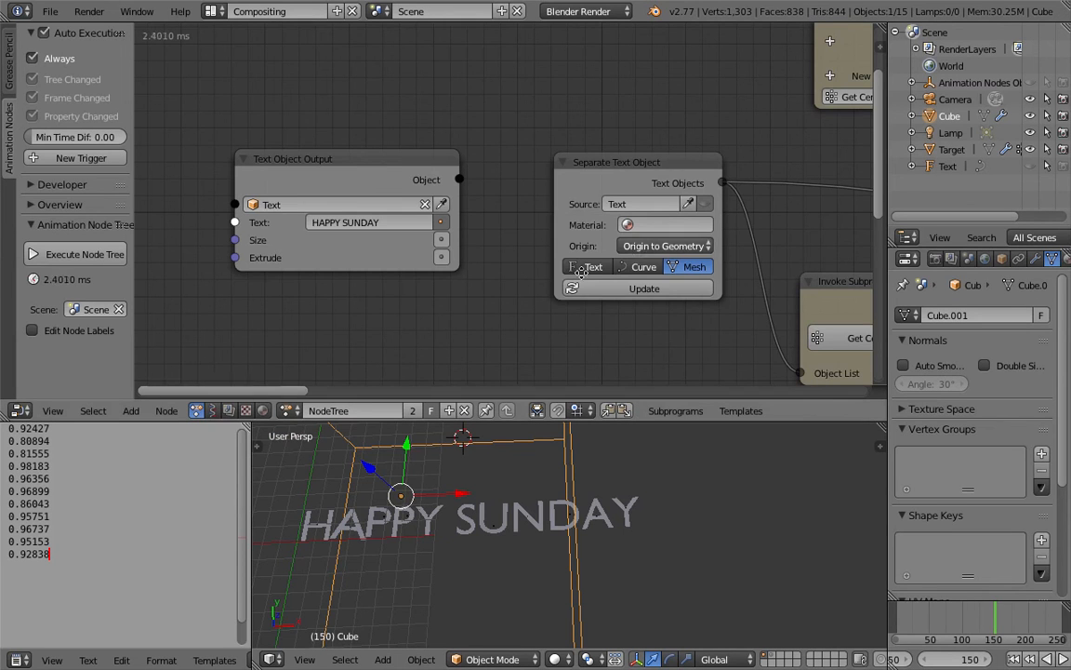
Step: Set Map Range's Input Max to 0.80 and save the file
{"action": "middle_click_drag", "start_coordinate": [509, 295], "coordinate": [399, 327]}
{"action": "scroll", "coordinate": [399, 327], "scroll_direction": "down", "scroll_amount": 6}
{"action": "mouse_move", "coordinate": [625, 218]}
{"action": "middle_mouse_down"}
{"action": "mouse_move", "coordinate": [218, 295]}
{"action": "mouse_move", "coordinate": [9, 310]}
{"action": "middle_mouse_up"}
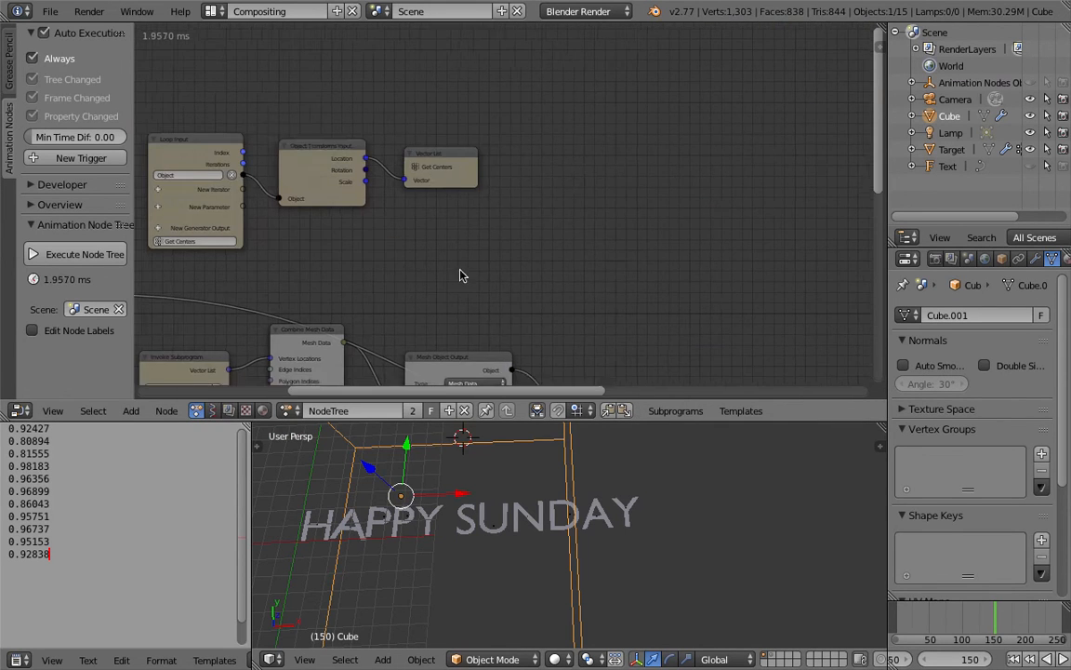
{"action": "mouse_move", "coordinate": [436, 244]}
{"action": "middle_mouse_down"}
{"action": "mouse_move", "coordinate": [371, 177]}
{"action": "mouse_move", "coordinate": [306, 139]}
{"action": "middle_mouse_up"}
{"action": "middle_click_drag", "start_coordinate": [393, 198], "coordinate": [85, 124]}
{"action": "middle_click_drag", "start_coordinate": [263, 177], "coordinate": [251, 179]}
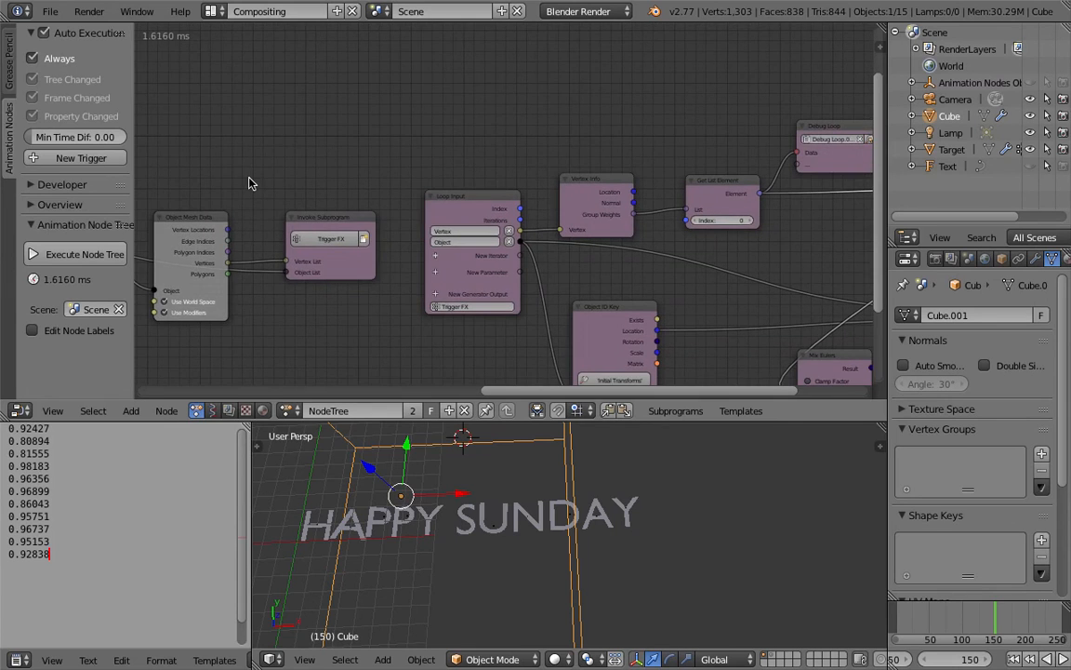
{"action": "middle_click_drag", "start_coordinate": [789, 240], "coordinate": [411, 249]}
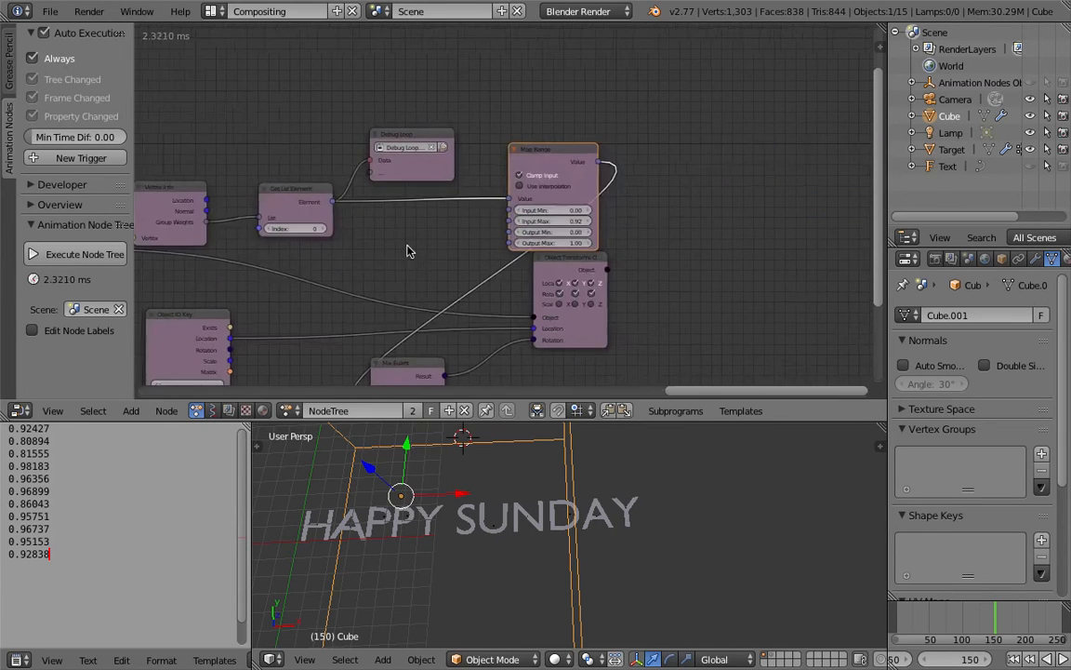
{"action": "scroll", "coordinate": [427, 247], "scroll_direction": "up", "scroll_amount": 3}
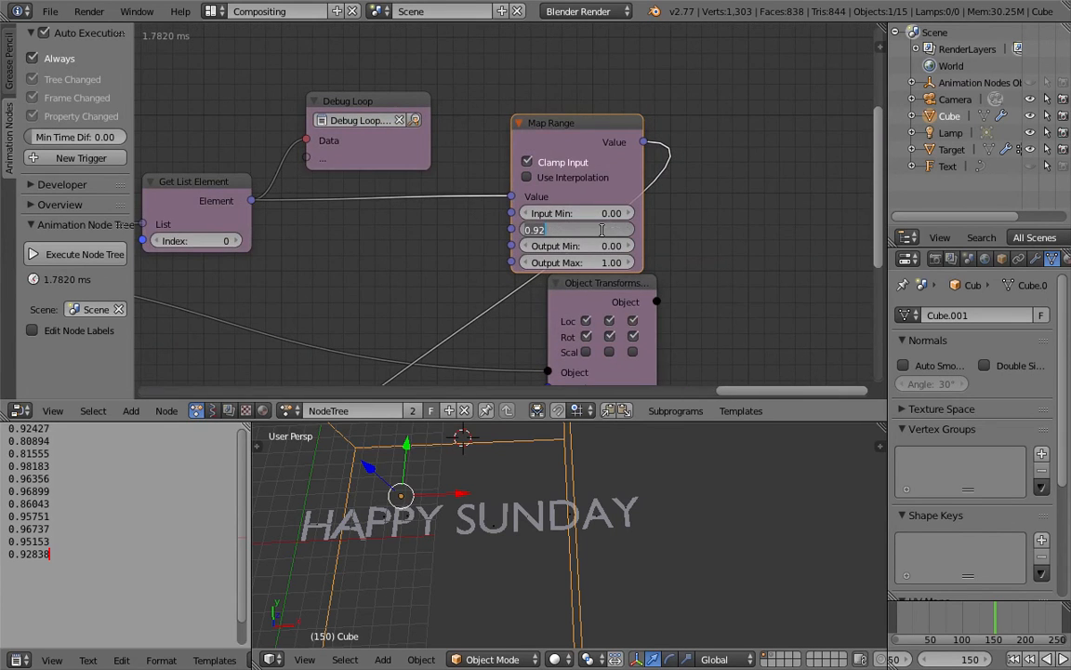
{"action": "middle_click_drag", "start_coordinate": [525, 456], "coordinate": [471, 519]}
{"action": "key", "text": "ctrl+s"}
{"action": "left_click", "coordinate": [470, 519]}
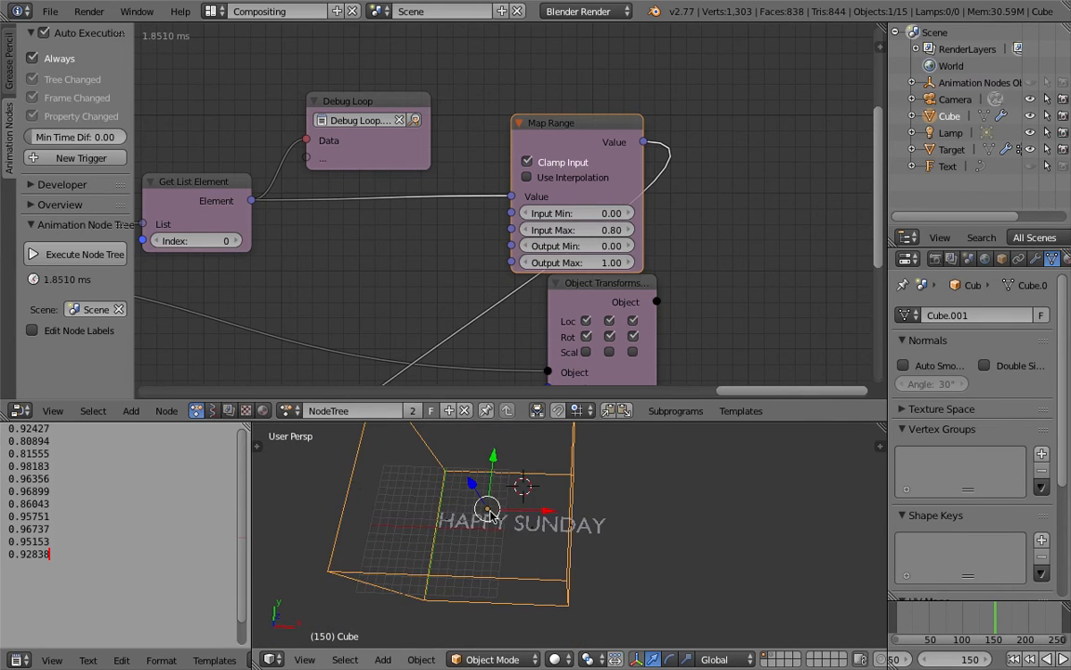
Step: Move the enlarged cube clear of the end of HAPPY SUNDAY and return the timeline to frame 1
{"action": "key", "text": "g"}
{"action": "left_click", "coordinate": [726, 541]}
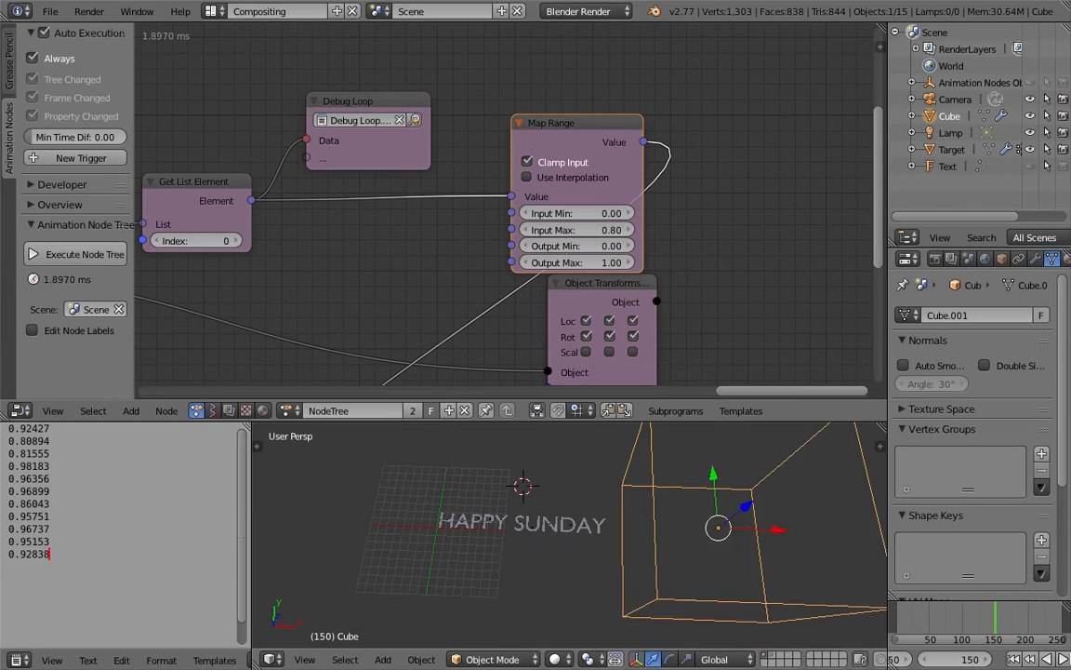
{"action": "left_click", "coordinate": [1064, 661]}
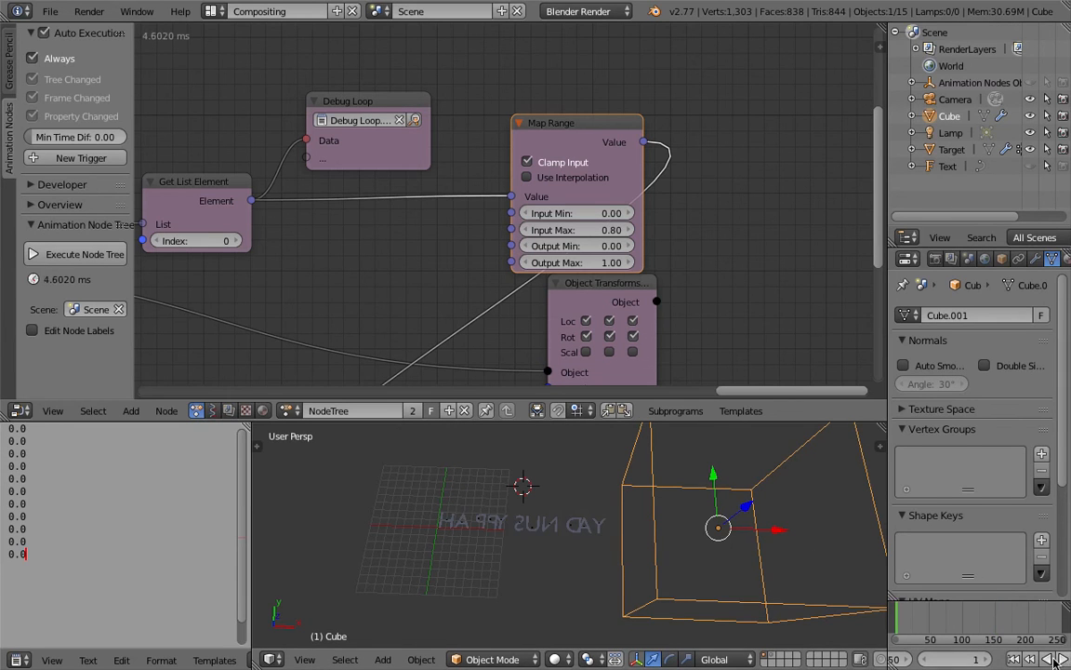
Step: Play the animation, pass the enlarged cube over HAPPY SUNDAY and back out, and stop playback
{"action": "left_click", "coordinate": [1055, 659]}
{"action": "key", "text": "g"}
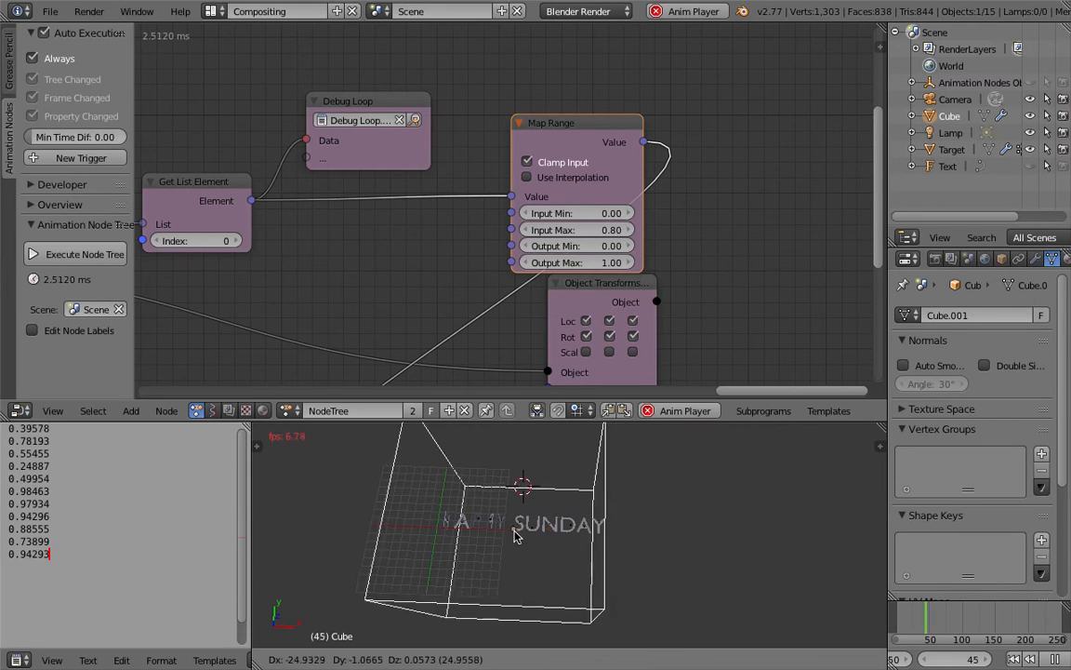
{"action": "left_click", "coordinate": [707, 558]}
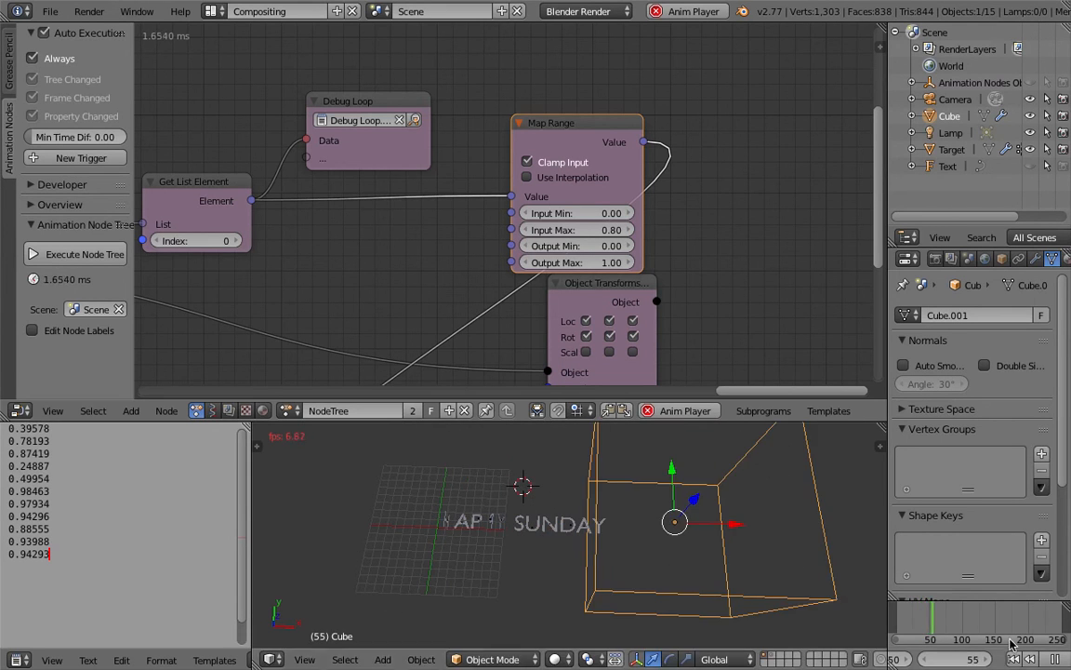
{"action": "left_click", "coordinate": [1056, 659]}
Step: With playback stopped, move the cube over the text and place it back beyond the last letter
{"action": "left_click_drag", "start_coordinate": [741, 521], "coordinate": [770, 518]}
{"action": "key", "text": "g"}
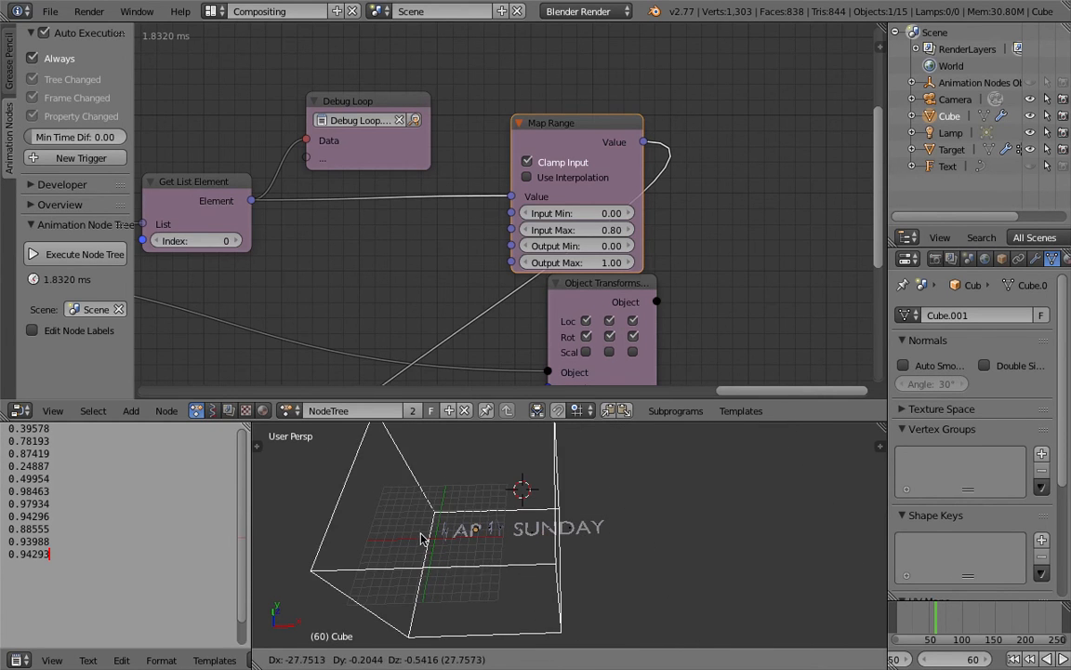
{"action": "left_click", "coordinate": [692, 525]}
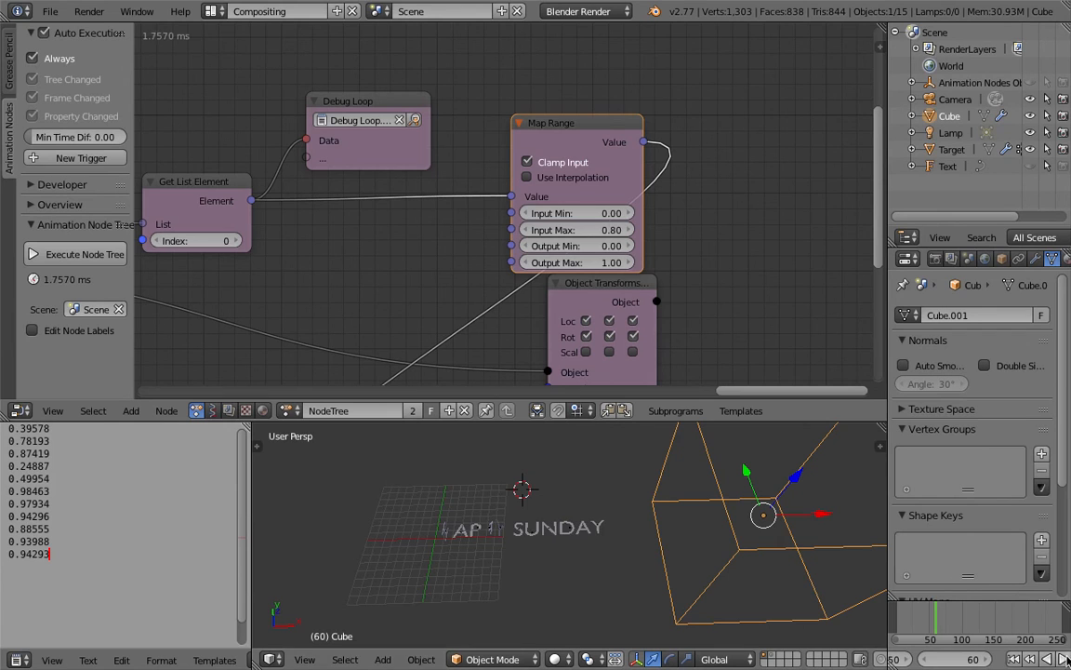
Step: Add a Random Euler node between the Object ID Key and Mix Eulers nodes
{"action": "middle_click_drag", "start_coordinate": [606, 302], "coordinate": [600, 242]}
{"action": "scroll", "coordinate": [511, 289], "scroll_direction": "down", "scroll_amount": 2}
{"action": "middle_click_drag", "start_coordinate": [489, 305], "coordinate": [613, 181]}
{"action": "middle_click_drag", "start_coordinate": [565, 234], "coordinate": [644, 172]}
{"action": "key", "text": "shift+a"}
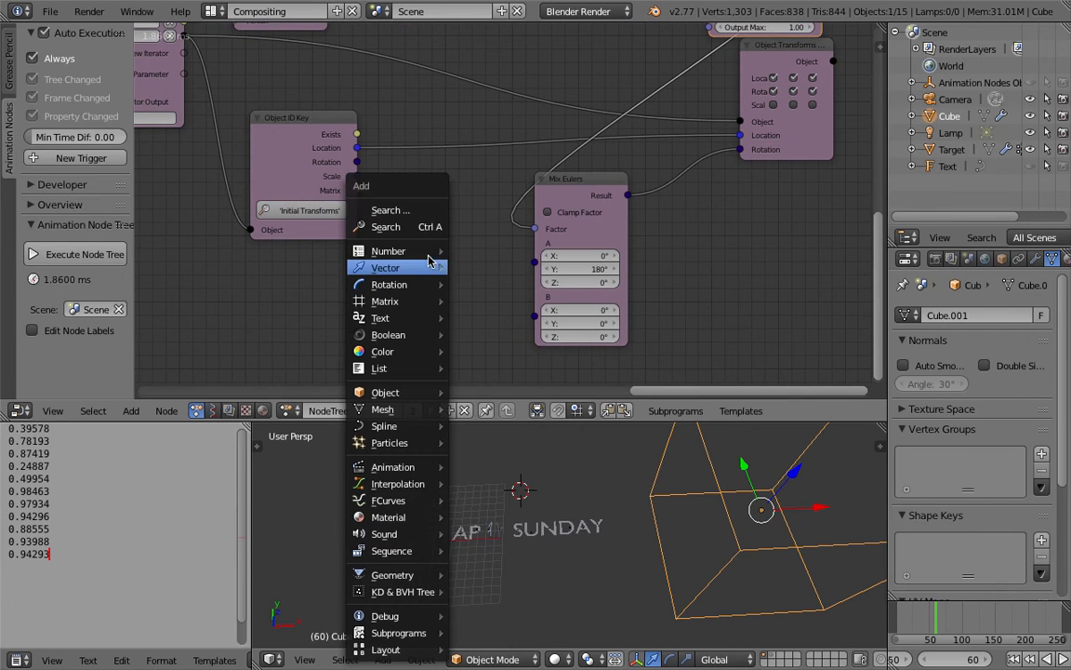
{"action": "mouse_move", "coordinate": [423, 286]}
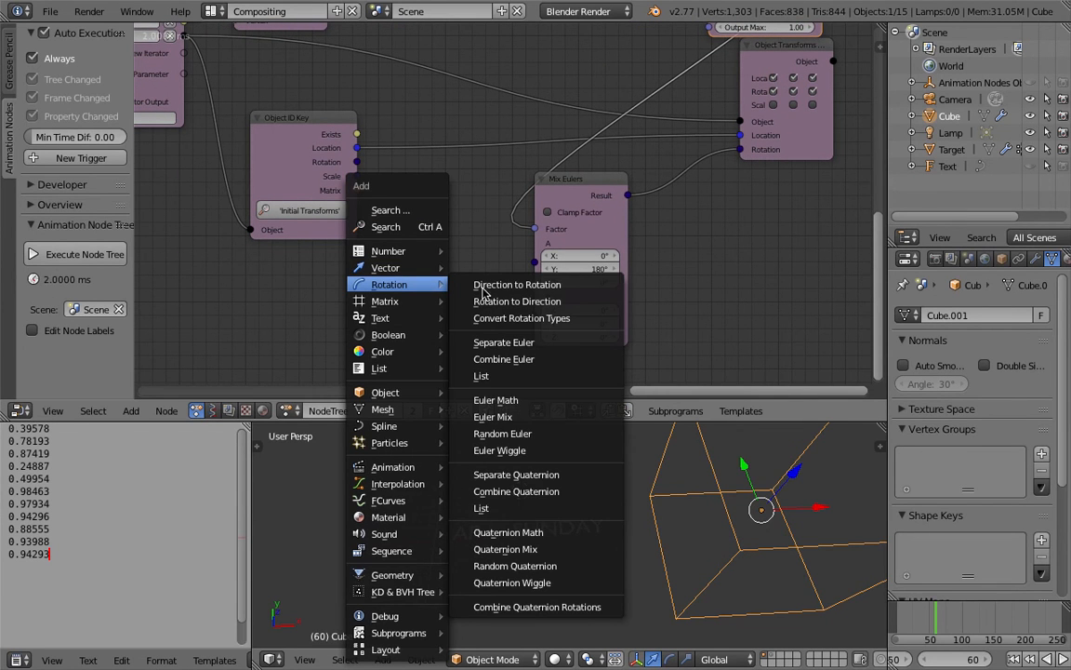
{"action": "left_click", "coordinate": [512, 434]}
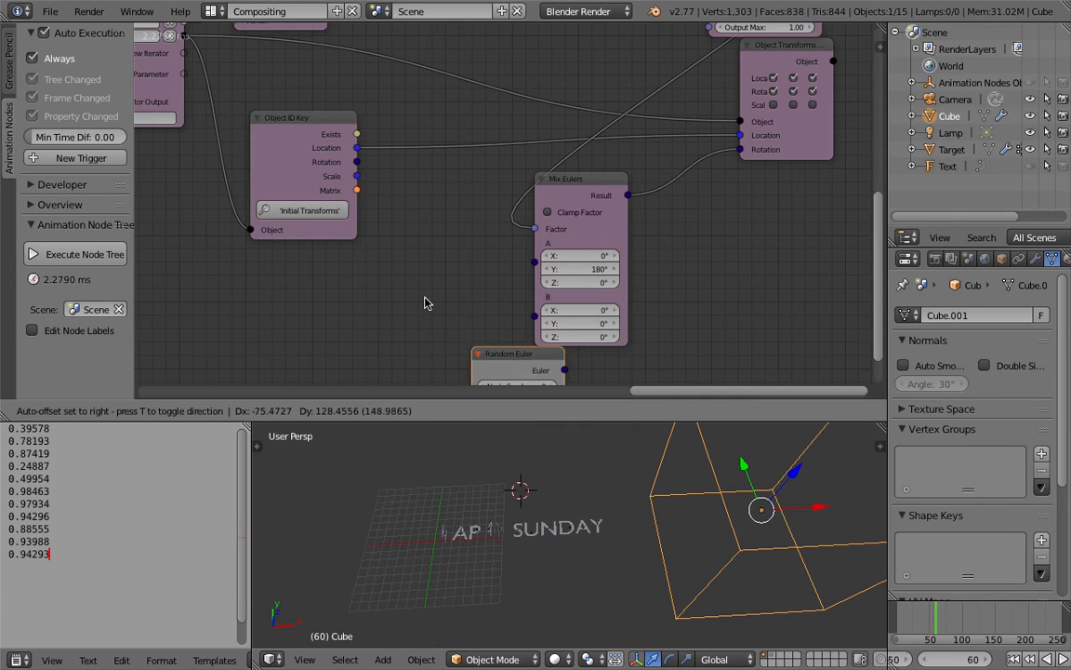
{"action": "left_click", "coordinate": [395, 249]}
Step: Connect Loop Input's Index to Random Euler's Seed, and Random Euler's output to input A of Mix Eulers
{"action": "scroll", "coordinate": [422, 226], "scroll_direction": "down", "scroll_amount": 2}
{"action": "middle_click_drag", "start_coordinate": [425, 215], "coordinate": [547, 240]}
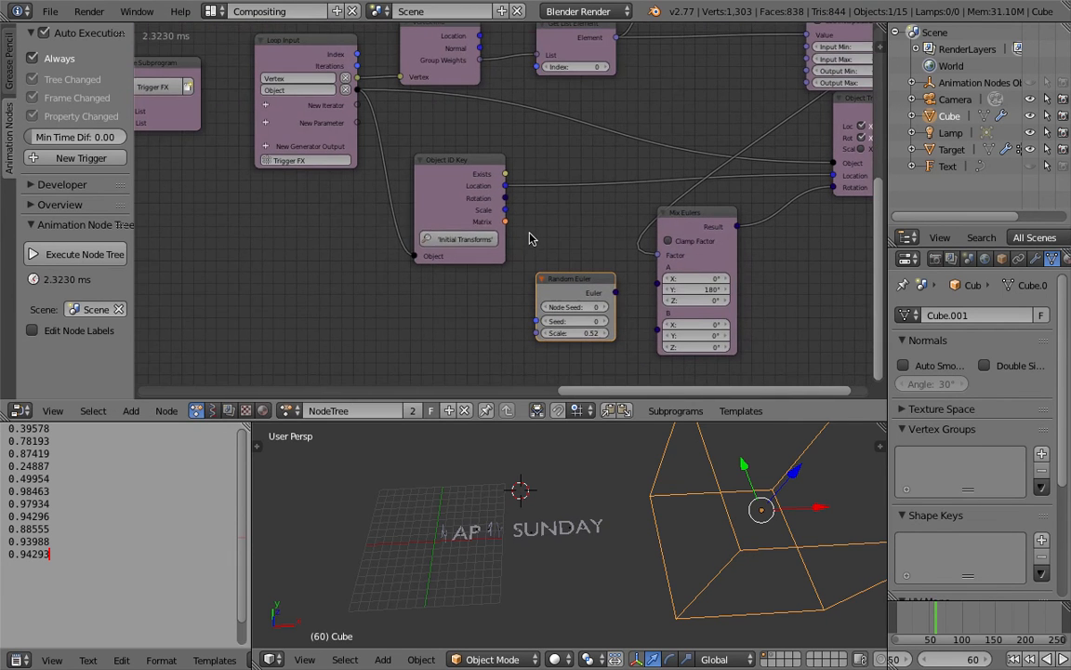
{"action": "left_click_drag", "start_coordinate": [360, 59], "coordinate": [413, 126]}
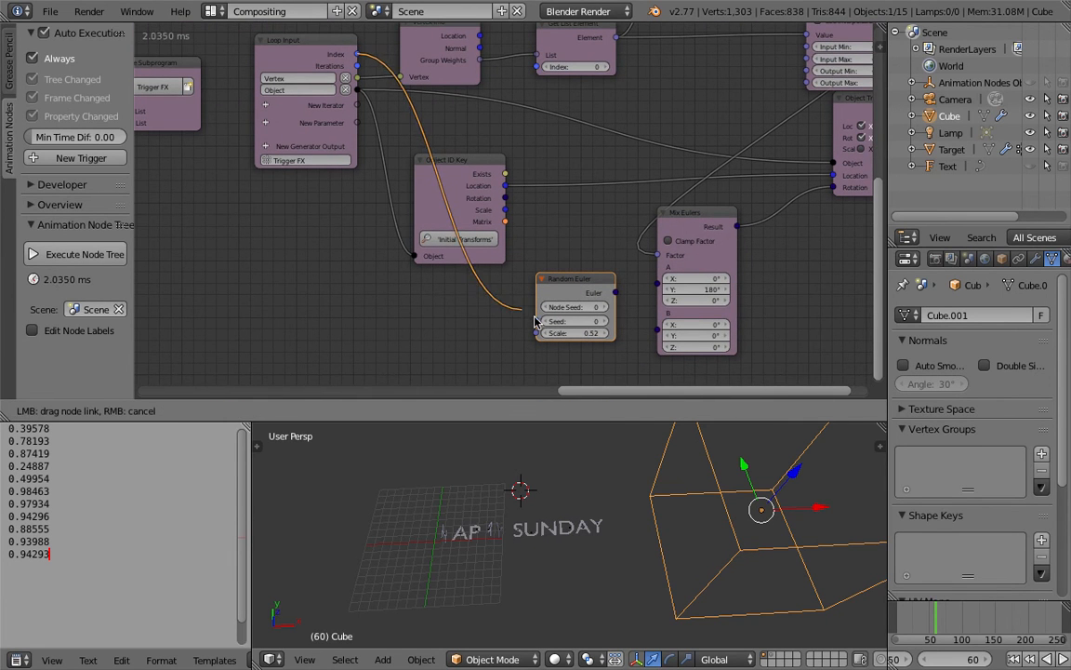
{"action": "left_click_drag", "start_coordinate": [570, 318], "coordinate": [570, 318]}
{"action": "left_click_drag", "start_coordinate": [614, 292], "coordinate": [662, 292]}
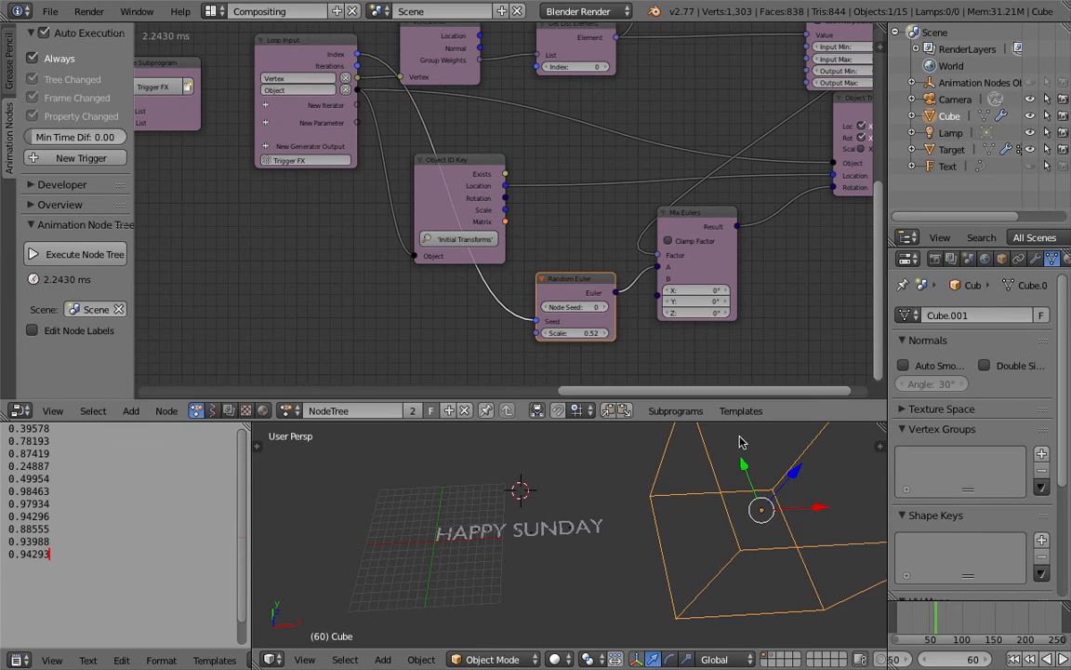
Step: Return the timeline to frame 1 and raise Random Euler's Scale to 11.11
{"action": "left_click", "coordinate": [1014, 658]}
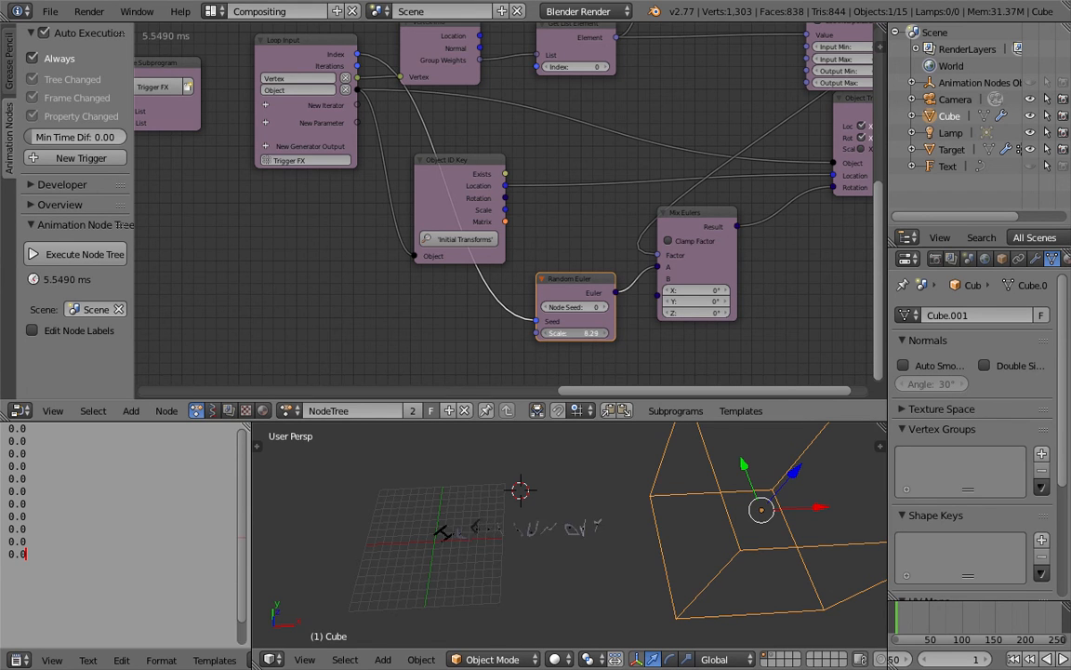
{"action": "middle_click_drag", "start_coordinate": [578, 554], "coordinate": [471, 540]}
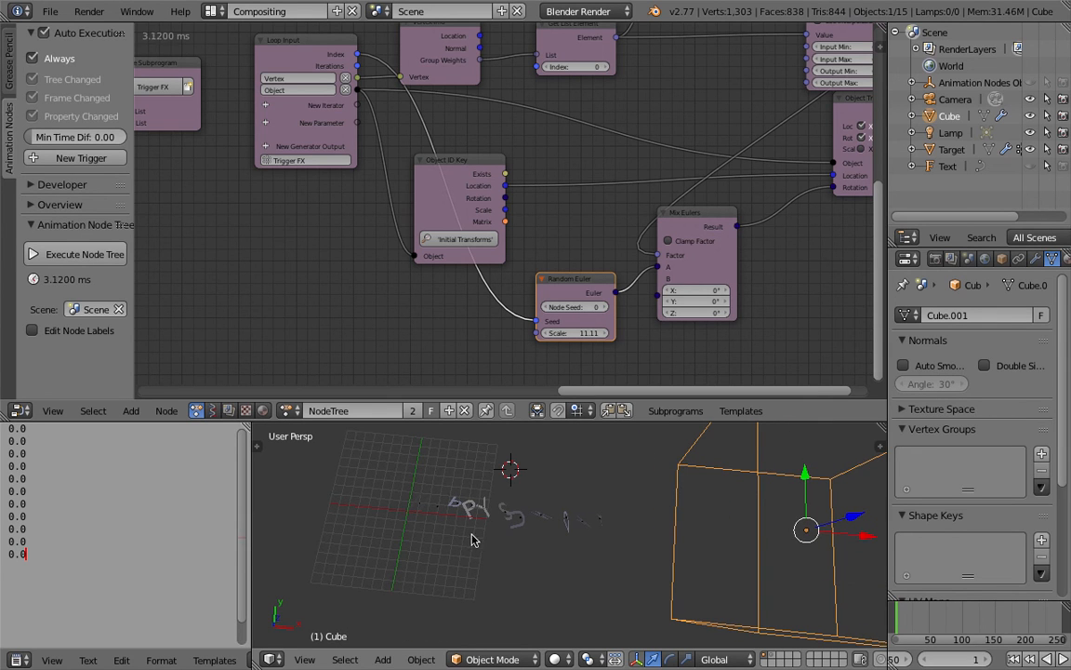
Step: Play the animation, sweep the cube along X over HAPPY SUNDAY and back past the last letter, and stop playback
{"action": "left_click", "coordinate": [1065, 659]}
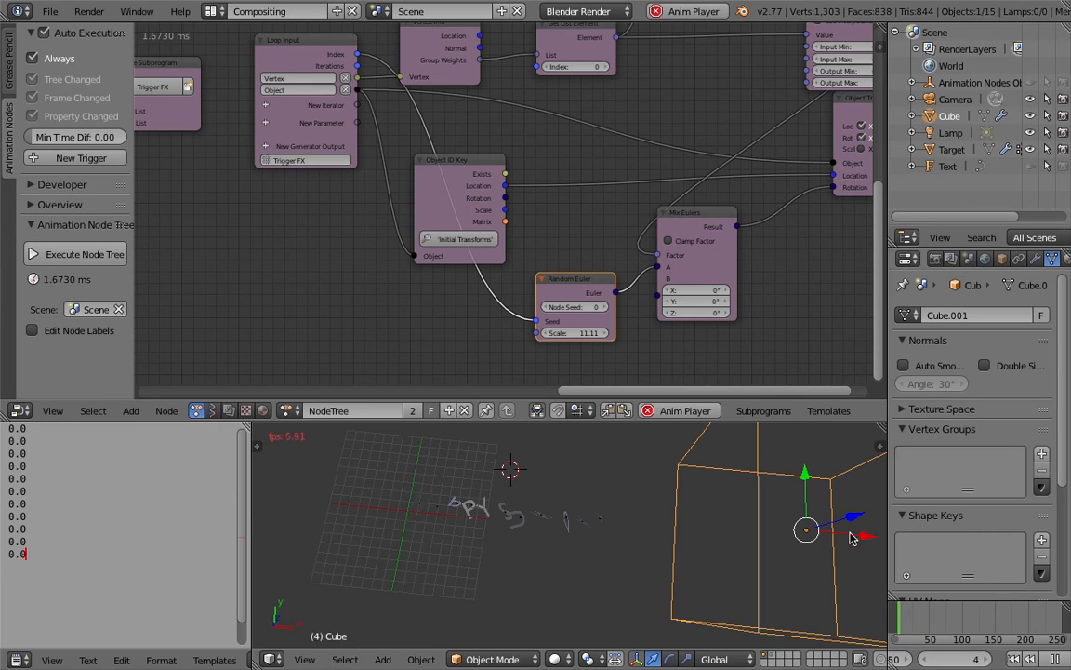
{"action": "key", "text": "g"}
{"action": "key", "text": "x"}
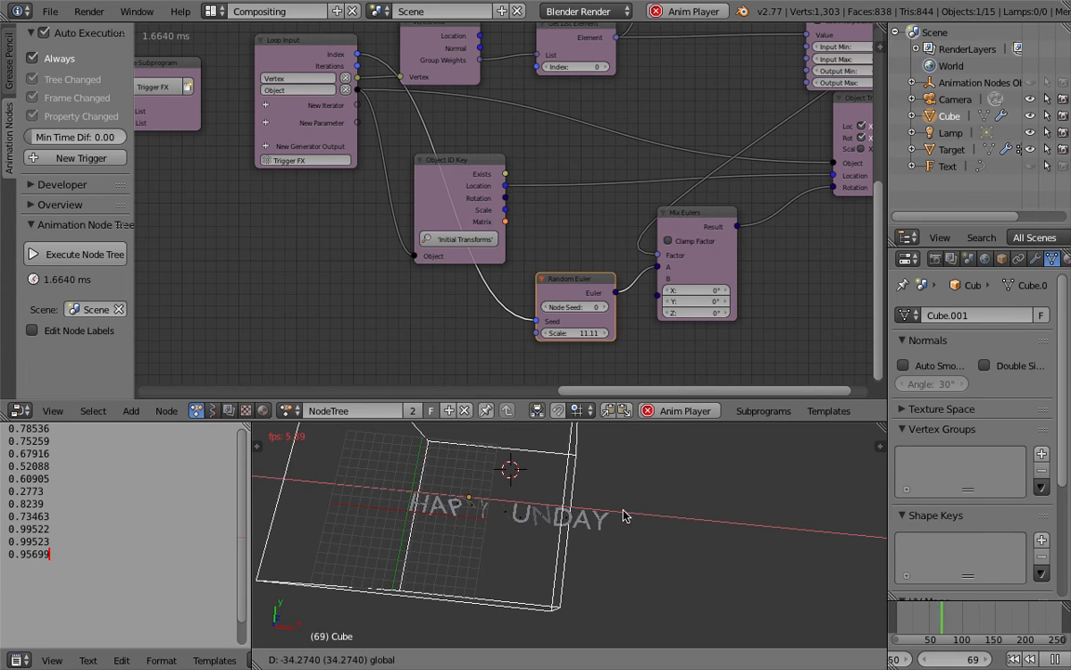
{"action": "left_click", "coordinate": [770, 523]}
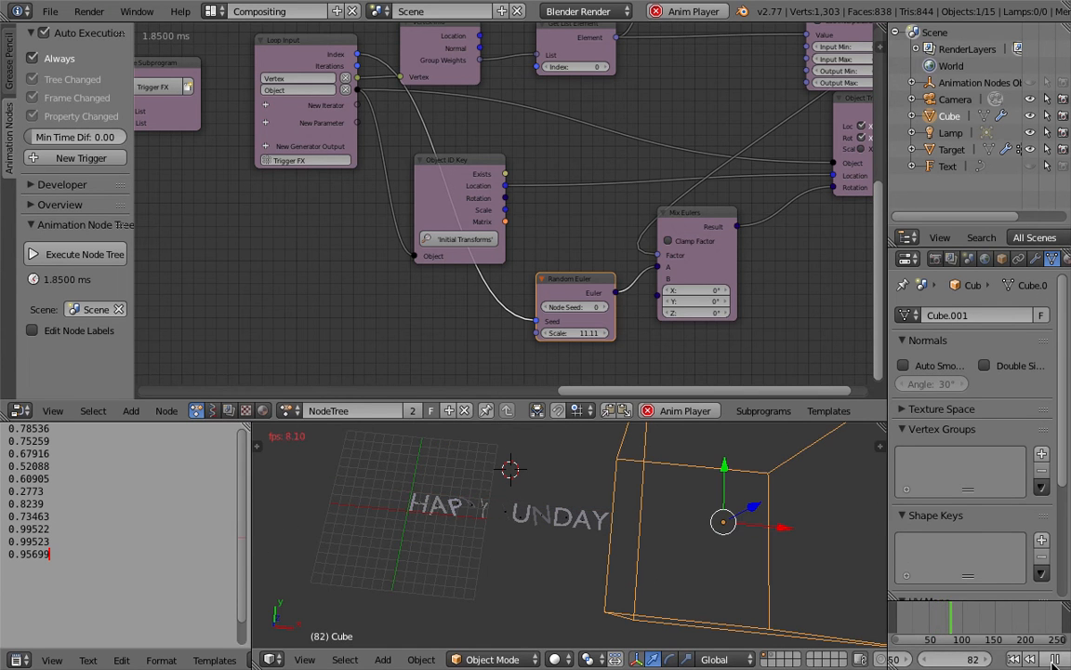
{"action": "left_click", "coordinate": [711, 411]}
Step: Enlarge the 3D view vertically and move the cube farther from the end of the text along X
{"action": "left_click_drag", "start_coordinate": [723, 422], "coordinate": [724, 362]}
{"action": "scroll", "coordinate": [712, 434], "scroll_direction": "down", "scroll_amount": 3}
{"action": "middle_click_drag", "start_coordinate": [702, 444], "coordinate": [691, 445], "text": "shift"}
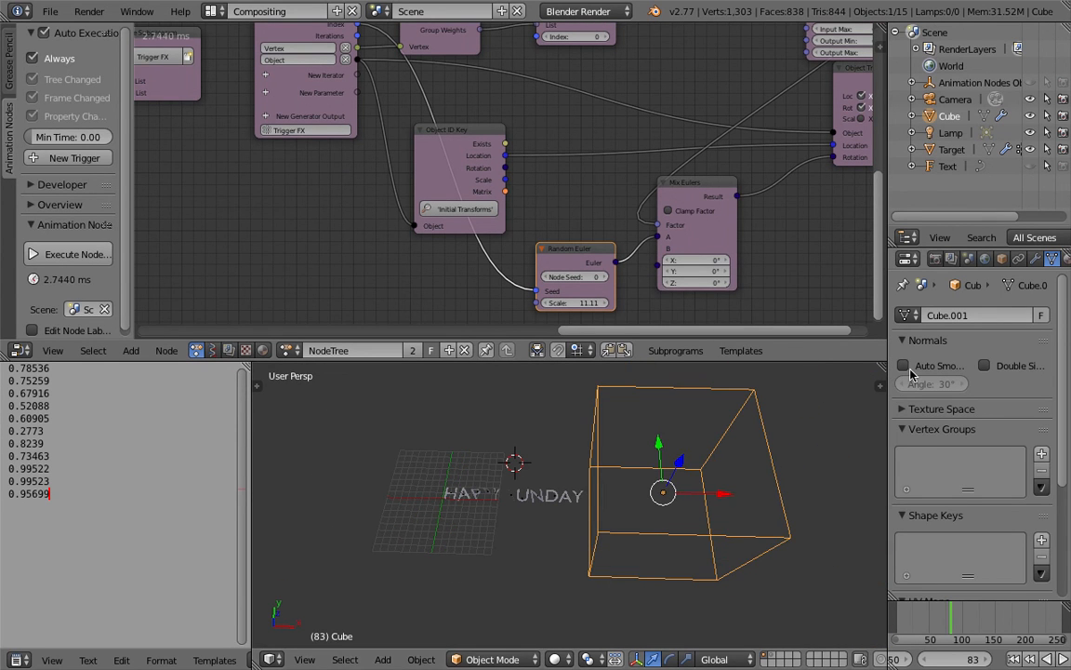
{"action": "left_click_drag", "start_coordinate": [726, 496], "coordinate": [762, 499]}
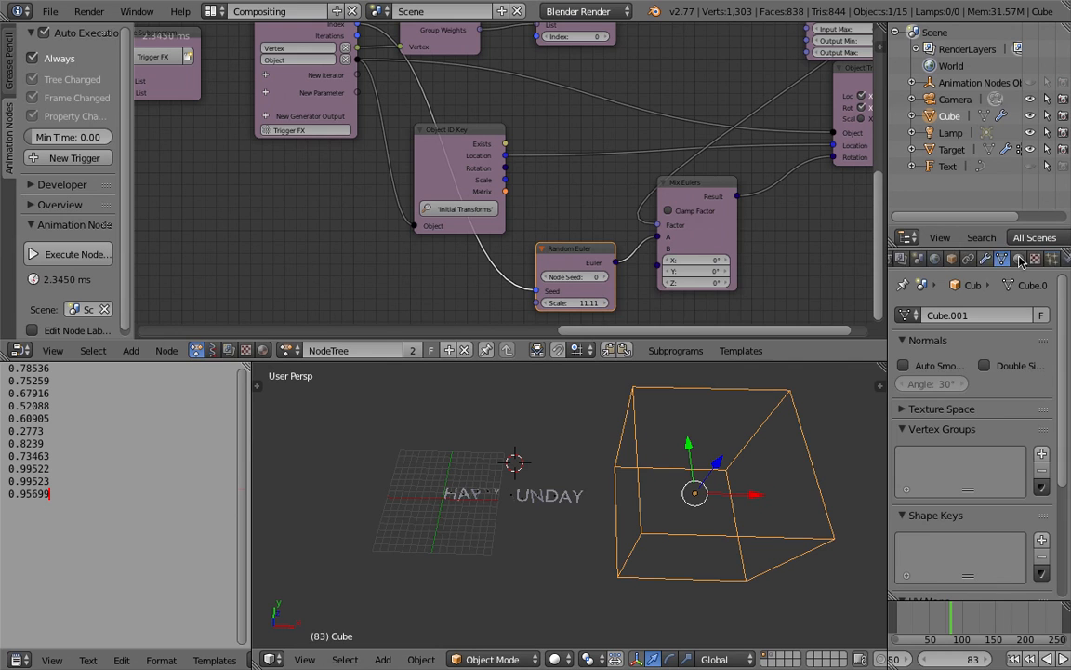
Step: Show the Target object's physics settings in a widened properties area and save the file
{"action": "left_click", "coordinate": [954, 151]}
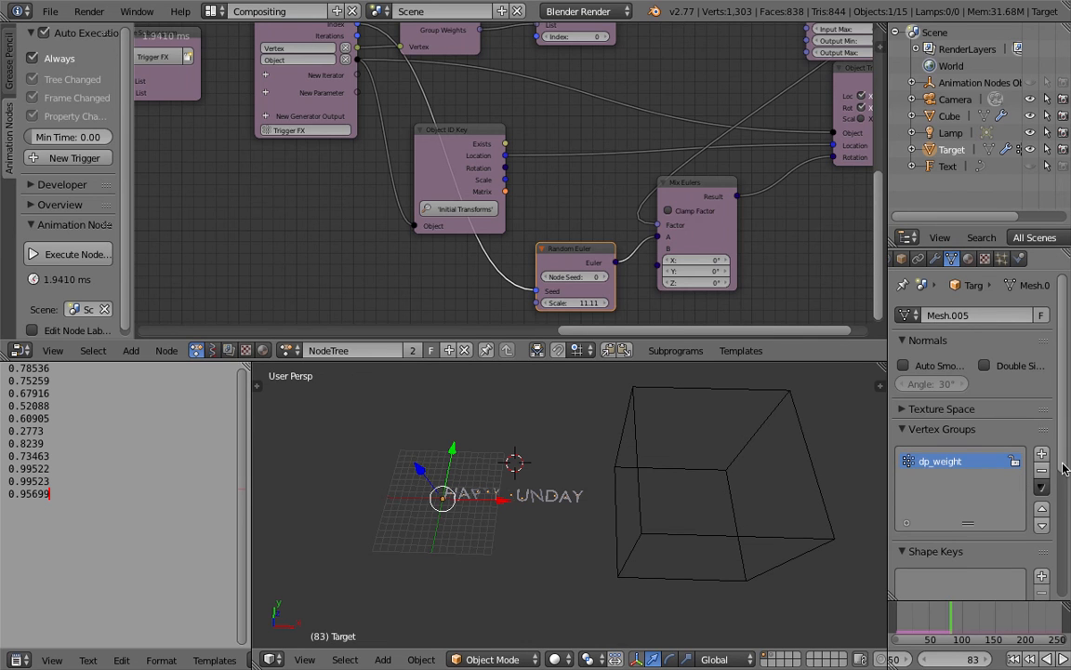
{"action": "left_click_drag", "start_coordinate": [1065, 467], "coordinate": [1067, 343]}
{"action": "left_click", "coordinate": [1019, 259]}
{"action": "left_click_drag", "start_coordinate": [888, 351], "coordinate": [806, 351]}
{"action": "key", "text": "ctrl+s"}
Step: Enable Fade on Target's Dynamic Paint weight surface with a Time of 250 and Slow on
{"action": "scroll", "coordinate": [869, 411], "scroll_direction": "down", "scroll_amount": 4}
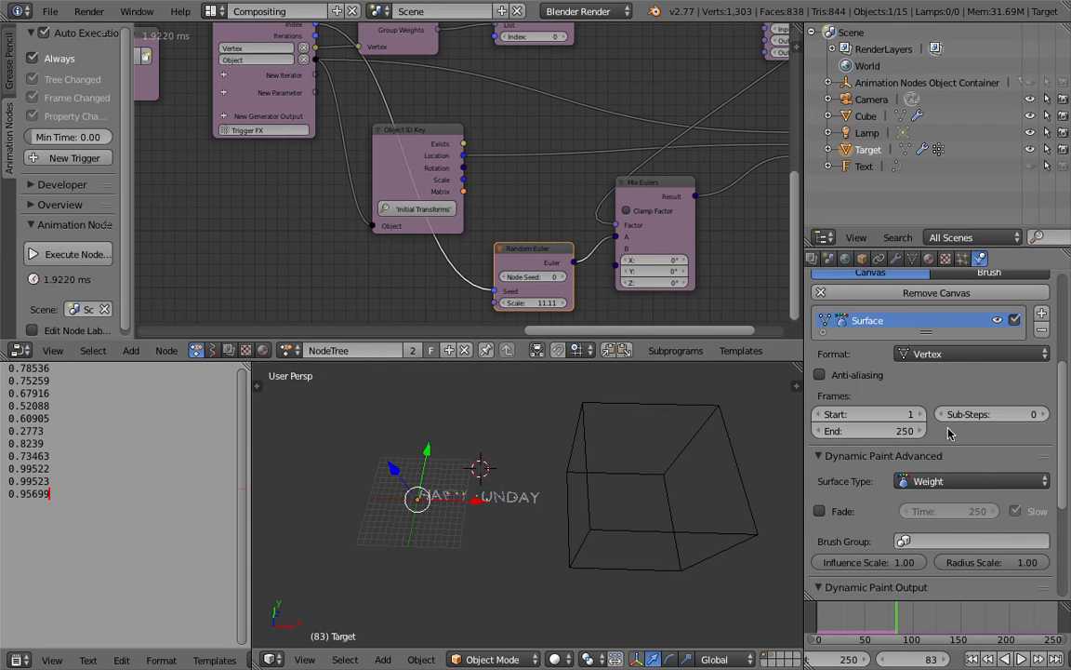
{"action": "scroll", "coordinate": [935, 449], "scroll_direction": "down", "scroll_amount": 3}
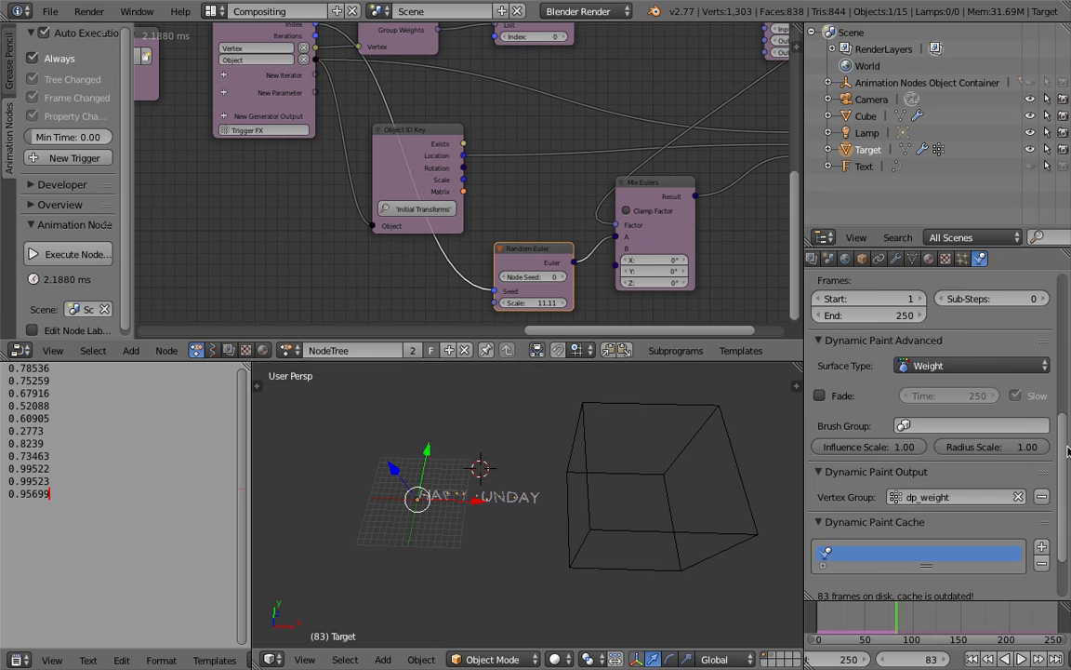
{"action": "scroll", "coordinate": [881, 425], "scroll_direction": "down", "scroll_amount": 2}
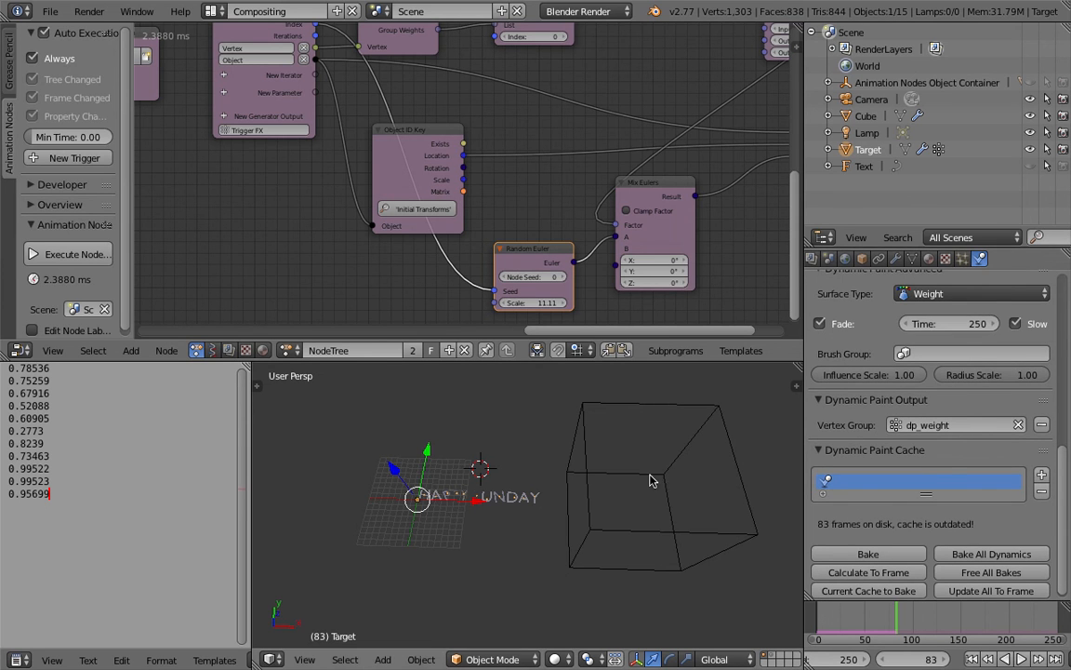
Step: Play from frame 1 while moving the cube along X across HAPPY SUNDAY and beyond its first letter, stop playback, and save the file
{"action": "right_click", "coordinate": [638, 414]}
{"action": "key", "text": "shift+Left"}
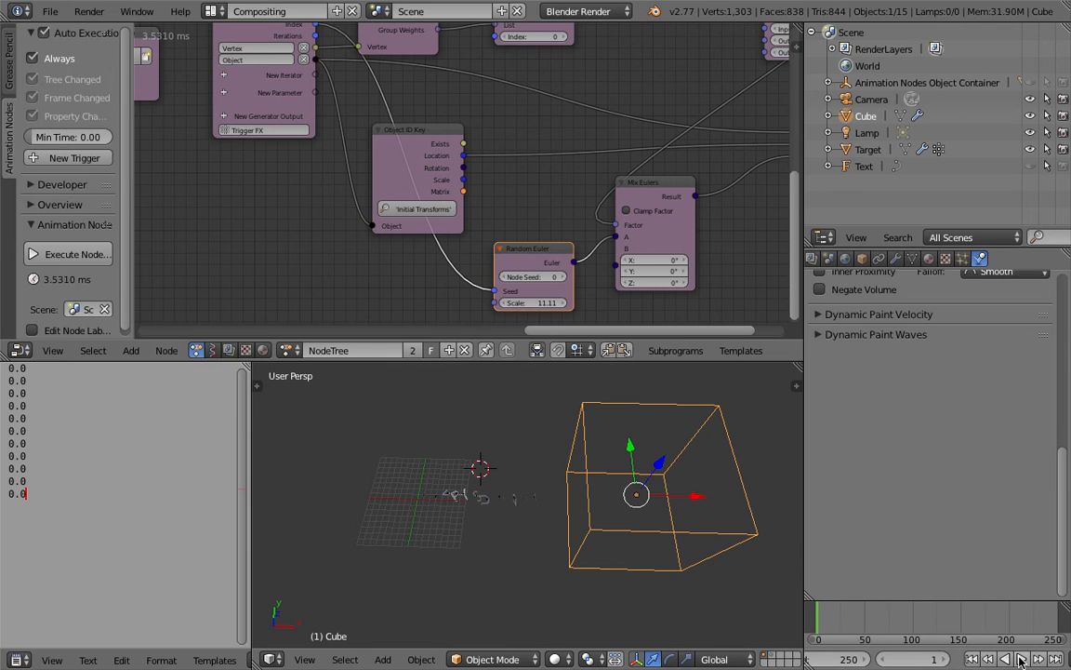
{"action": "left_click", "coordinate": [1020, 659]}
{"action": "left_click_drag", "start_coordinate": [702, 500], "coordinate": [430, 507]}
{"action": "middle_click_drag", "start_coordinate": [431, 499], "coordinate": [550, 553], "text": "shift"}
{"action": "middle_click_drag", "start_coordinate": [487, 530], "coordinate": [521, 514]}
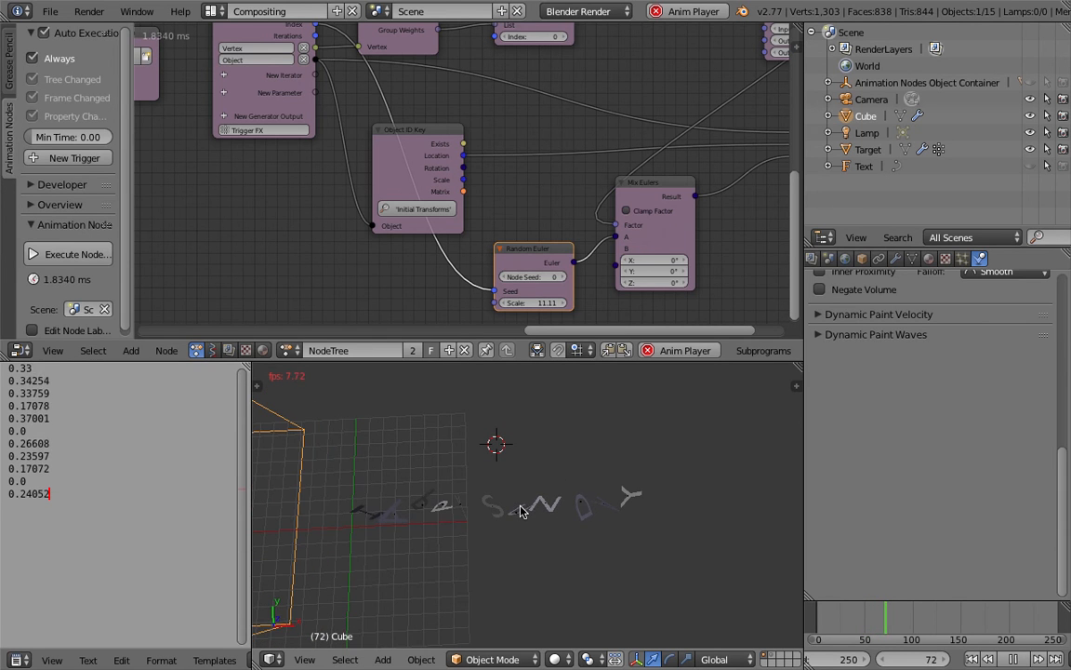
{"action": "scroll", "coordinate": [522, 474], "scroll_direction": "down", "scroll_amount": 2}
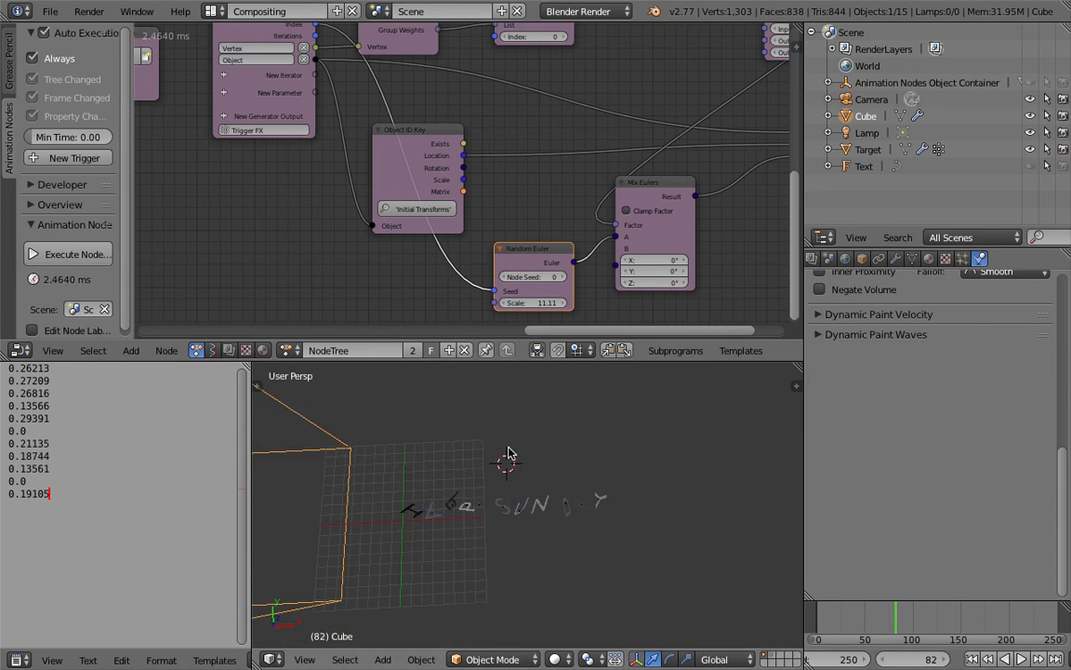
{"action": "middle_click_drag", "start_coordinate": [519, 470], "coordinate": [496, 448]}
{"action": "key", "text": "ctrl+s"}
{"action": "left_click", "coordinate": [493, 447]}
Step: Set the Text Object Output node to HAPPY SNAIL with Extrude 0.04 and regenerate the separated letters
{"action": "middle_click_drag", "start_coordinate": [326, 214], "coordinate": [741, 265]}
{"action": "middle_click_drag", "start_coordinate": [483, 225], "coordinate": [517, 261]}
{"action": "scroll", "coordinate": [312, 252], "scroll_direction": "up", "scroll_amount": 1}
{"action": "scroll", "coordinate": [476, 266], "scroll_direction": "up", "scroll_amount": 1}
{"action": "left_click_drag", "start_coordinate": [358, 105], "coordinate": [248, 122]}
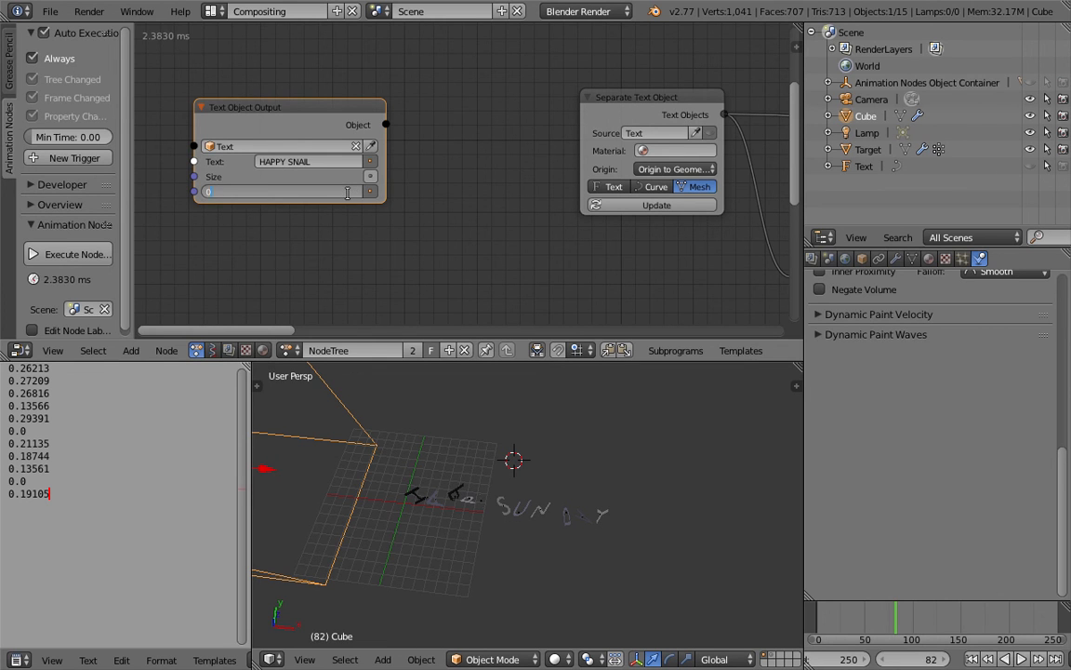
{"action": "key", "text": "Return"}
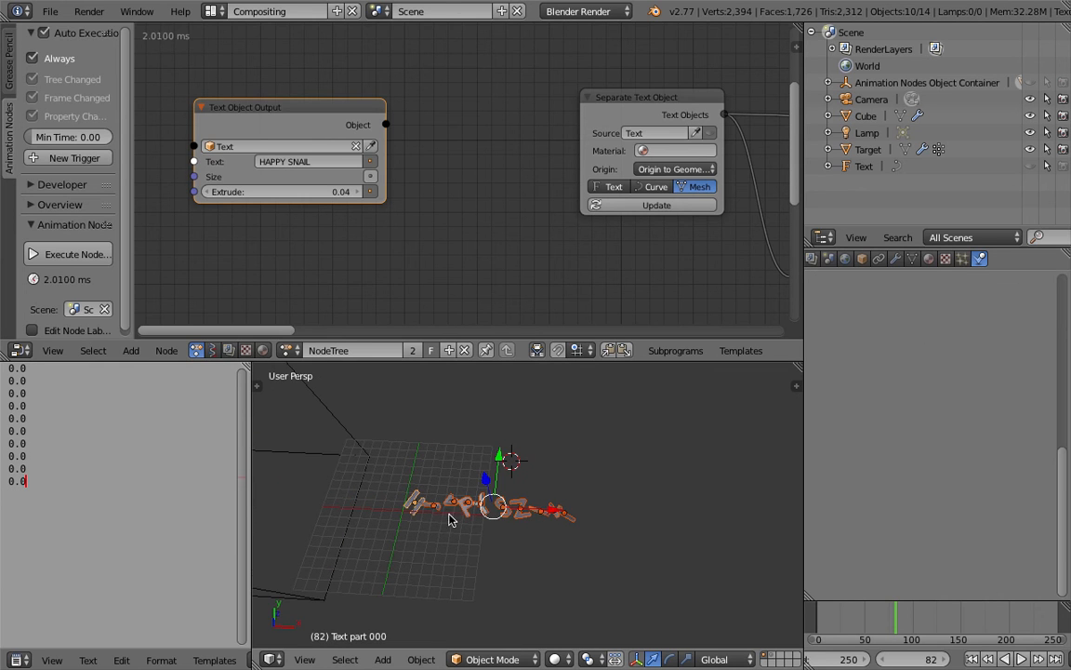
Step: Play the animation, move the cube along X across HAPPY SNAIL to beyond its last letter, and stop playback
{"action": "right_click", "coordinate": [349, 442]}
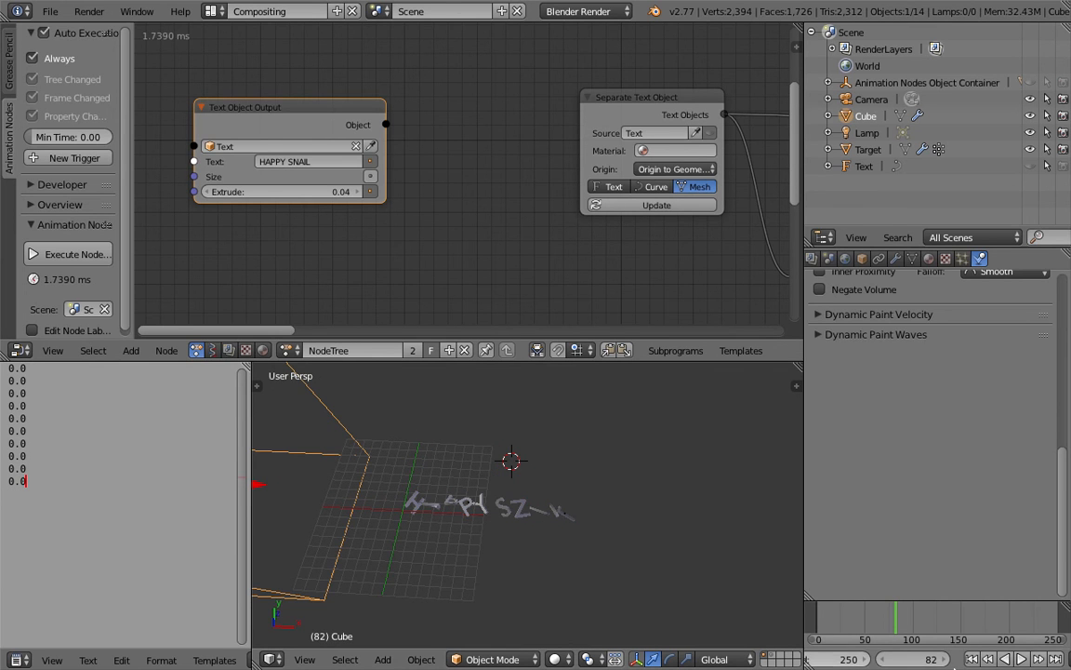
{"action": "left_click", "coordinate": [1020, 661]}
{"action": "key", "text": "g"}
{"action": "key", "text": "x"}
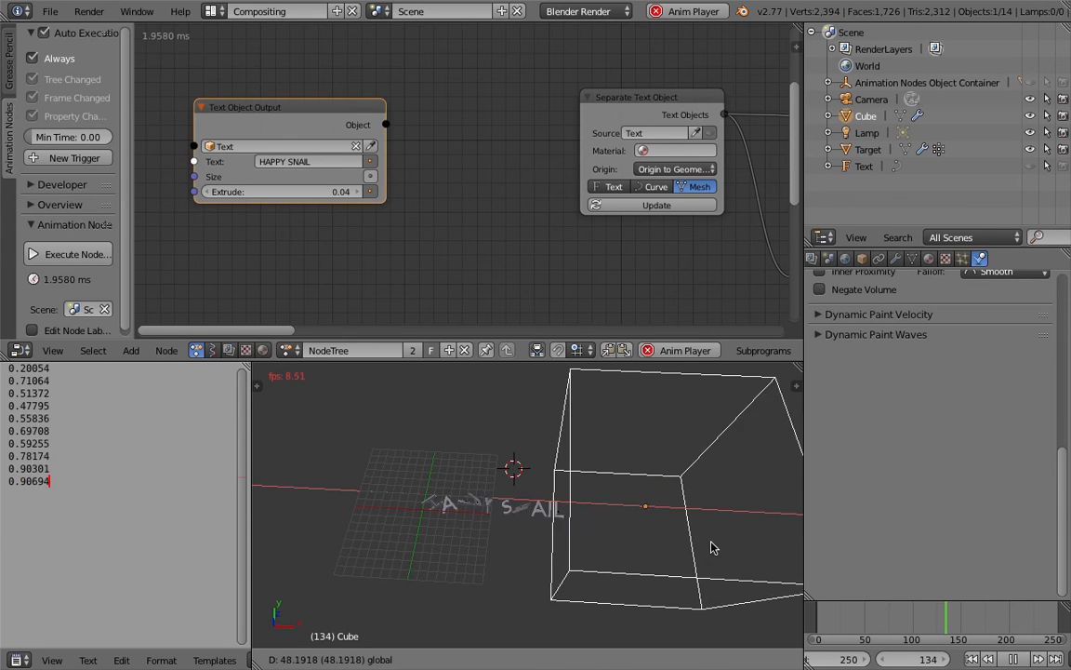
{"action": "left_click", "coordinate": [793, 556]}
{"action": "scroll", "coordinate": [596, 510], "scroll_direction": "up", "scroll_amount": 2}
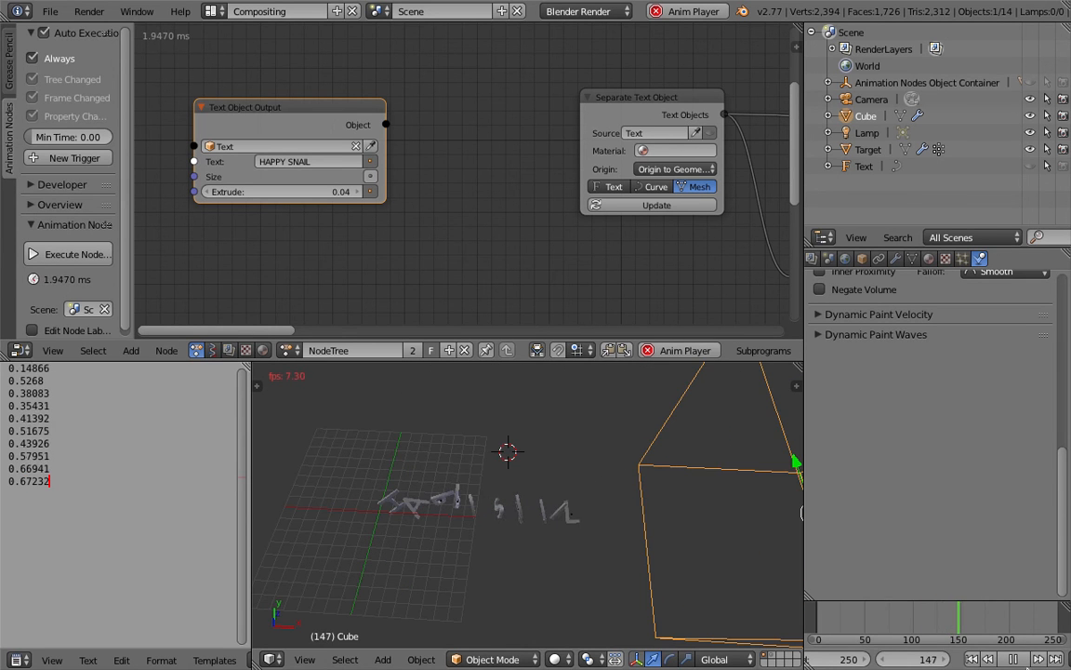
{"action": "key", "text": "alt+a"}
{"action": "scroll", "coordinate": [564, 510], "scroll_direction": "up", "scroll_amount": 3}
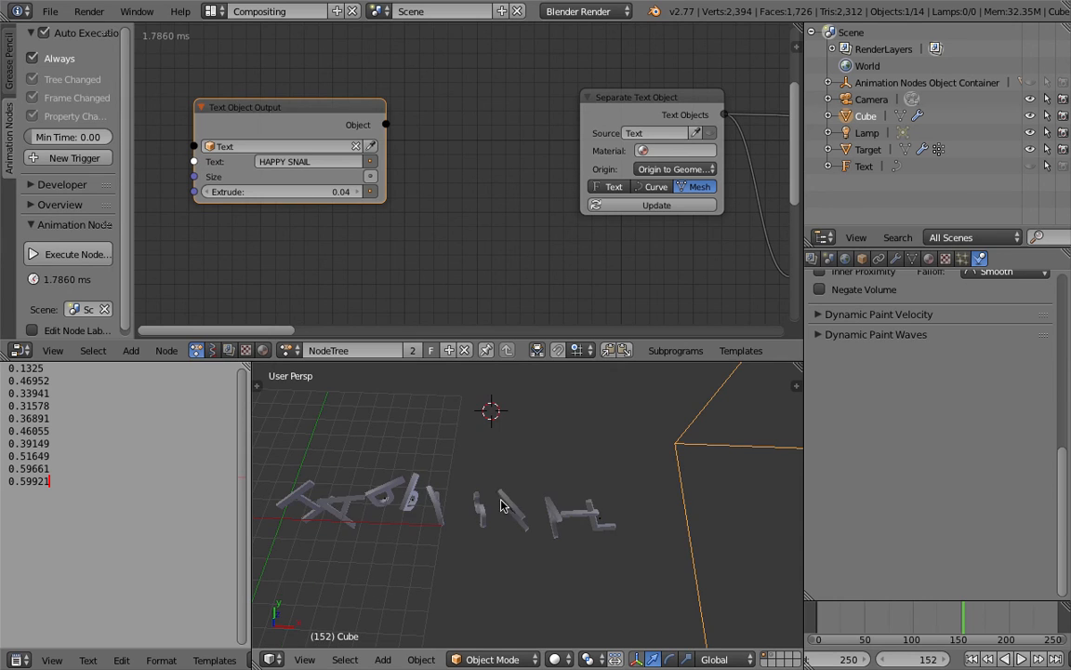
Step: Widen the 3D view and play the fading letter rotations on to frame 168 with the cube left in place
{"action": "left_click_drag", "start_coordinate": [249, 402], "coordinate": [155, 402]}
{"action": "left_click", "coordinate": [1022, 659]}
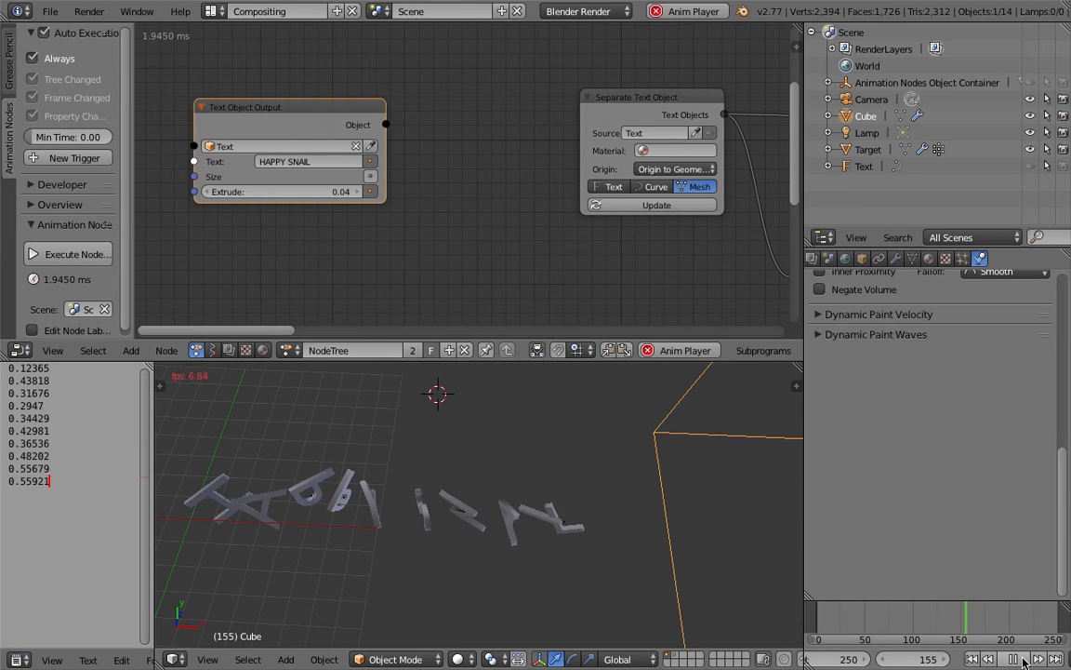
{"action": "left_click", "coordinate": [1022, 660]}
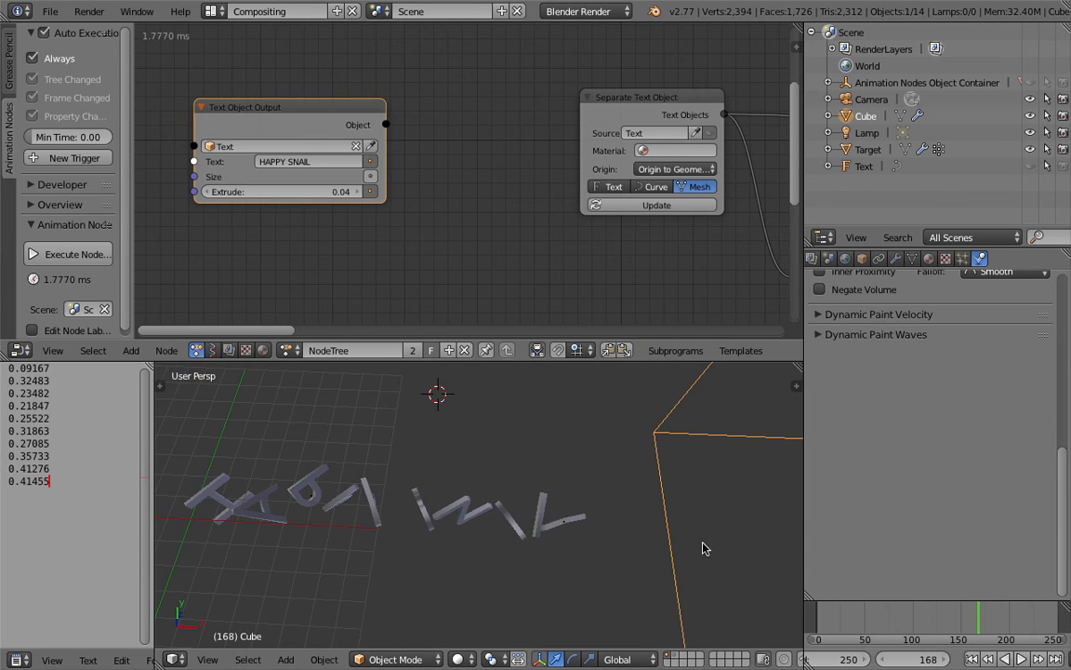
Step: Select the Target object and turn off Fade on its Dynamic Paint weight surface
{"action": "right_click", "coordinate": [563, 526]}
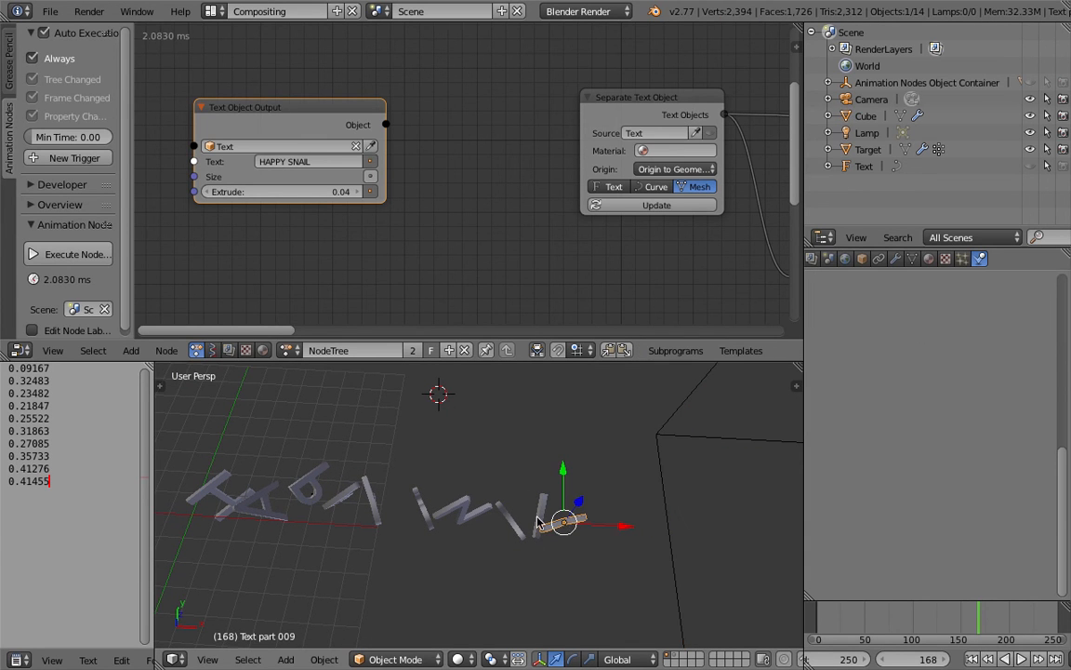
{"action": "left_click", "coordinate": [867, 150]}
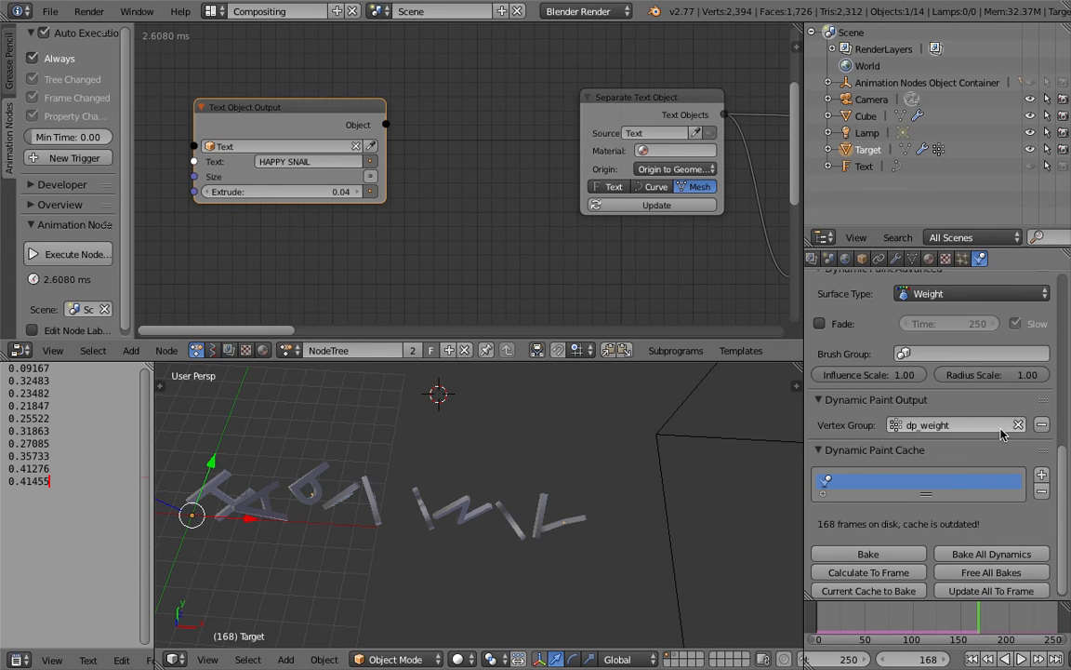
{"action": "scroll", "coordinate": [1061, 479], "scroll_direction": "down", "scroll_amount": 1}
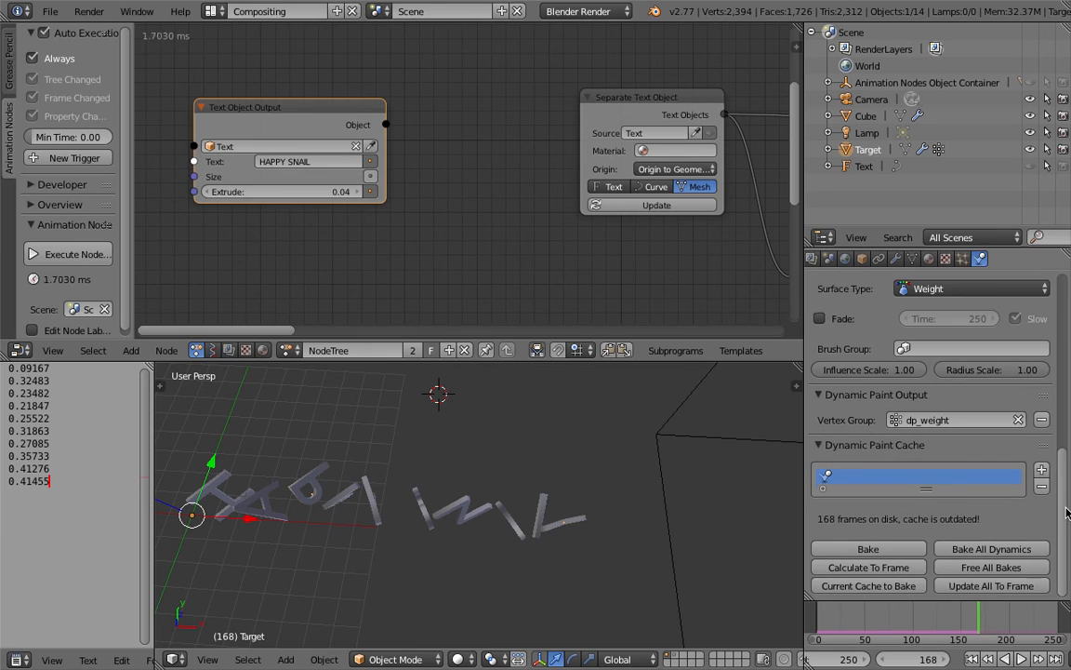
Step: Set the cube brush's Paint Source to Proximity and return the timeline to frame 1
{"action": "right_click", "coordinate": [701, 379]}
{"action": "scroll", "coordinate": [1066, 464], "scroll_direction": "up", "scroll_amount": 5}
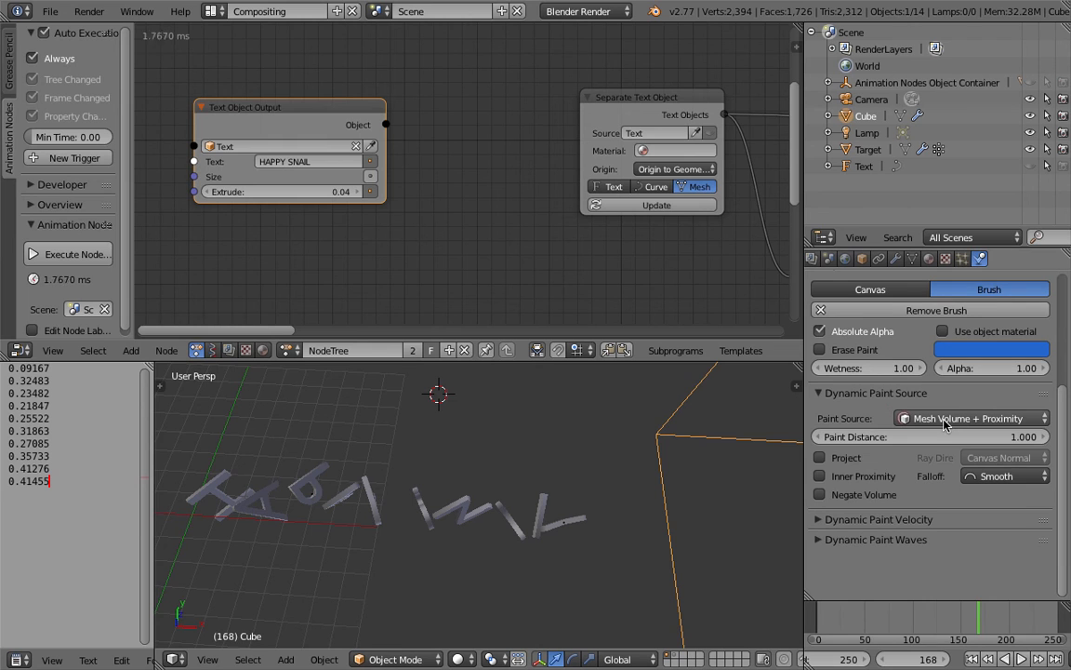
{"action": "left_click", "coordinate": [1041, 419]}
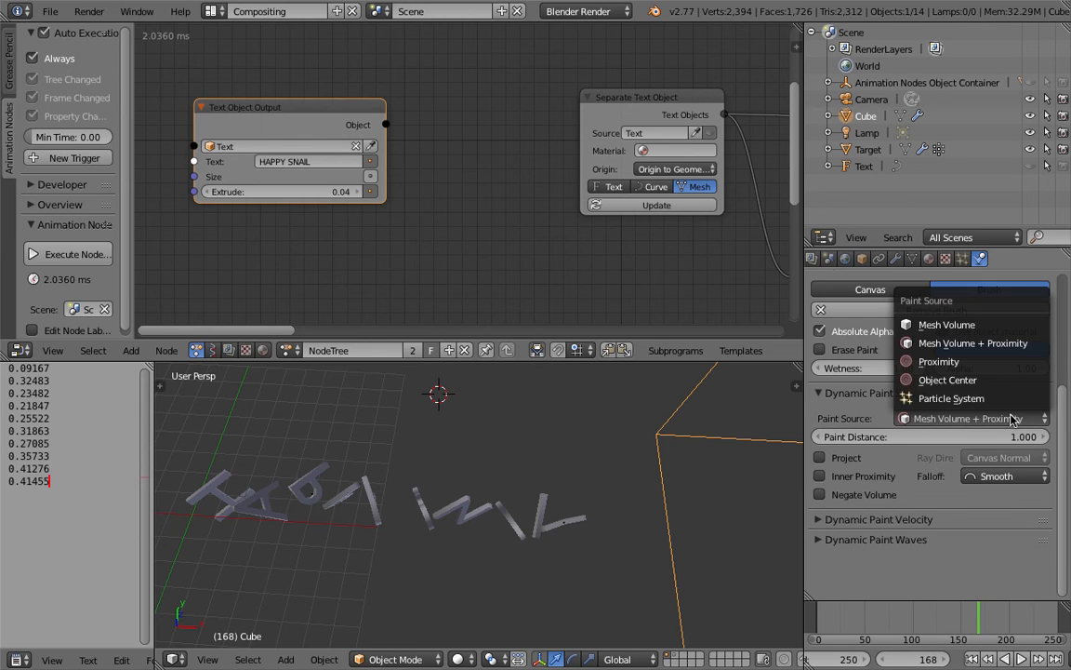
{"action": "left_click", "coordinate": [979, 365]}
{"action": "scroll", "coordinate": [640, 464], "scroll_direction": "down", "scroll_amount": 3}
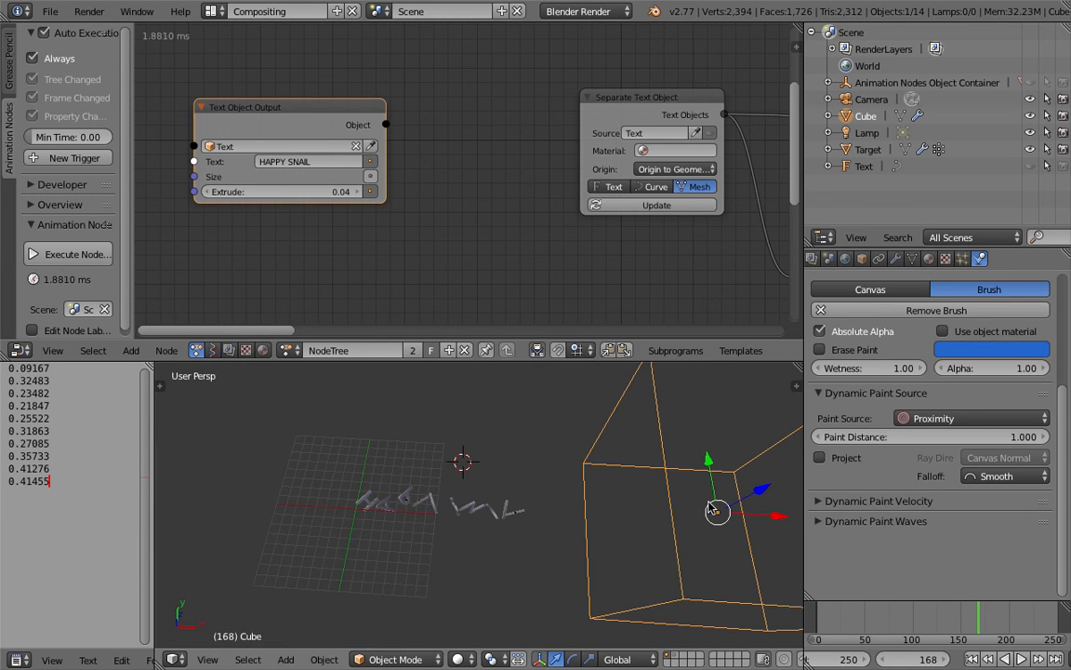
Step: Test the proximity brush by playing the animation and sweeping the cube along X over HAPPY SNAIL and back, then return to frame 1
{"action": "left_click", "coordinate": [1022, 658]}
{"action": "key", "text": "g"}
{"action": "key", "text": "x"}
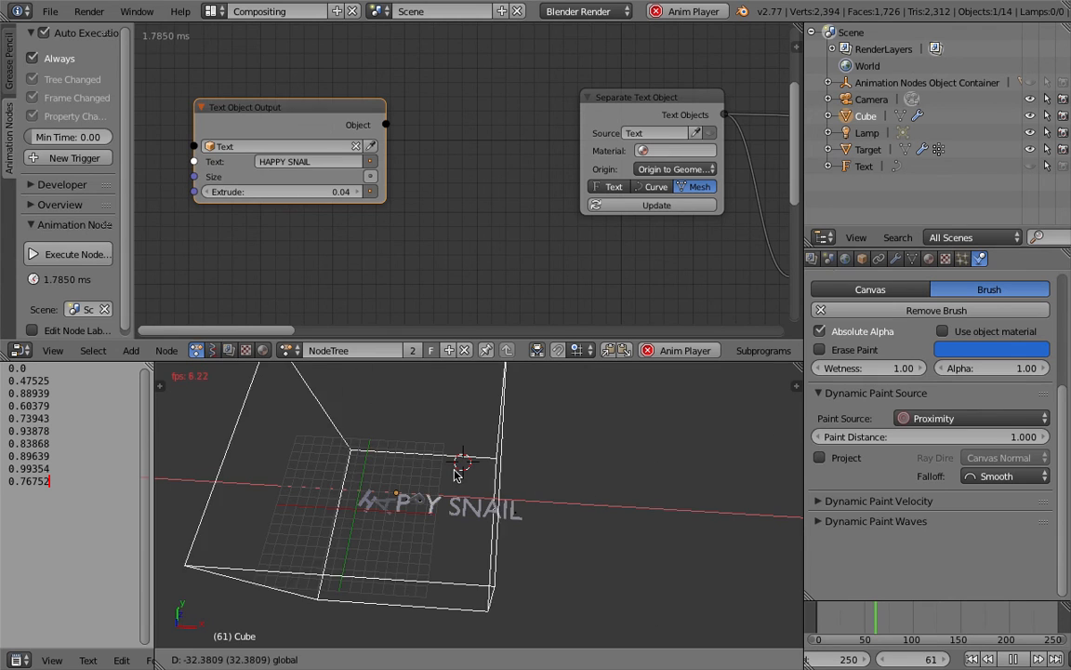
{"action": "left_click", "coordinate": [752, 515]}
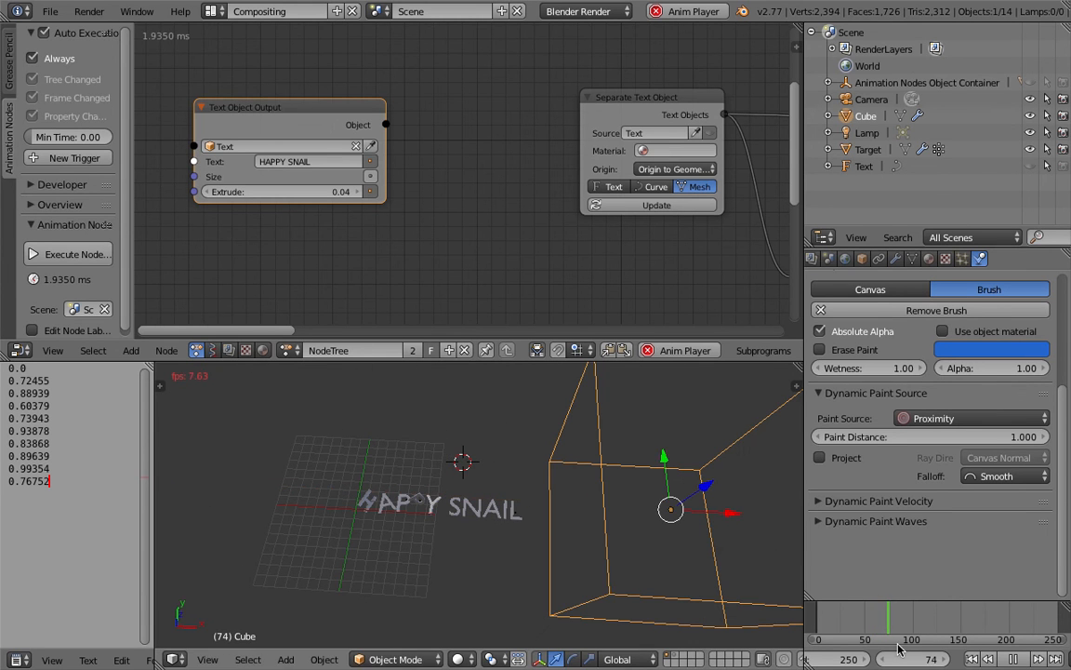
{"action": "left_click", "coordinate": [1013, 659]}
{"action": "left_click", "coordinate": [973, 659]}
Step: Play the animation again and move the cube along X until it surrounds all the HAPPY SNAIL letters
{"action": "left_click", "coordinate": [1020, 658]}
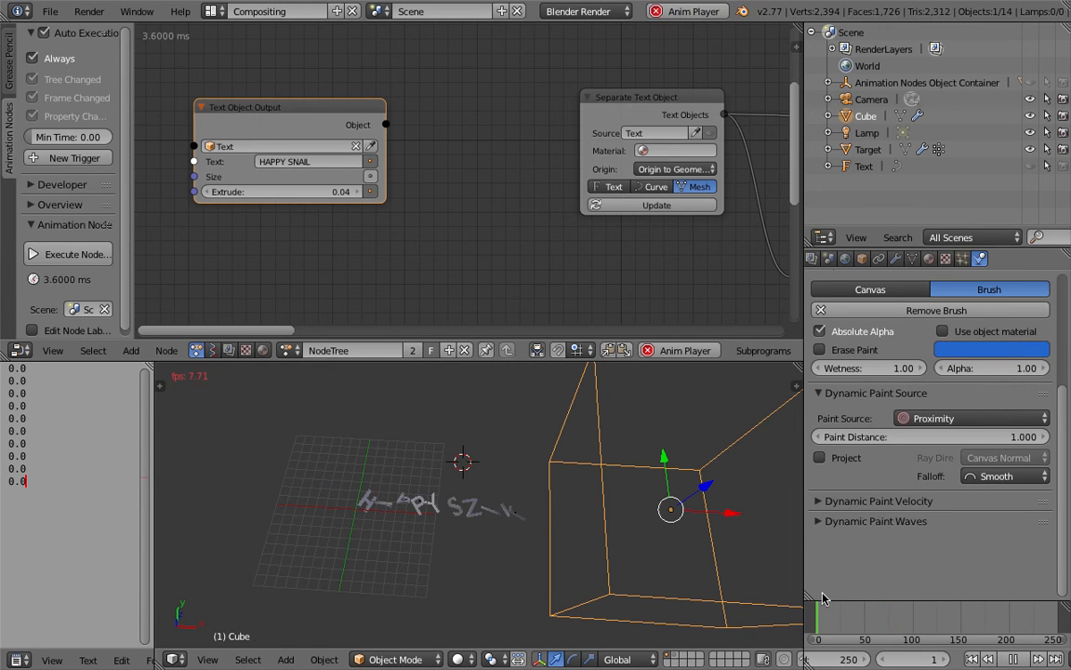
{"action": "key", "text": "g"}
{"action": "key", "text": "x"}
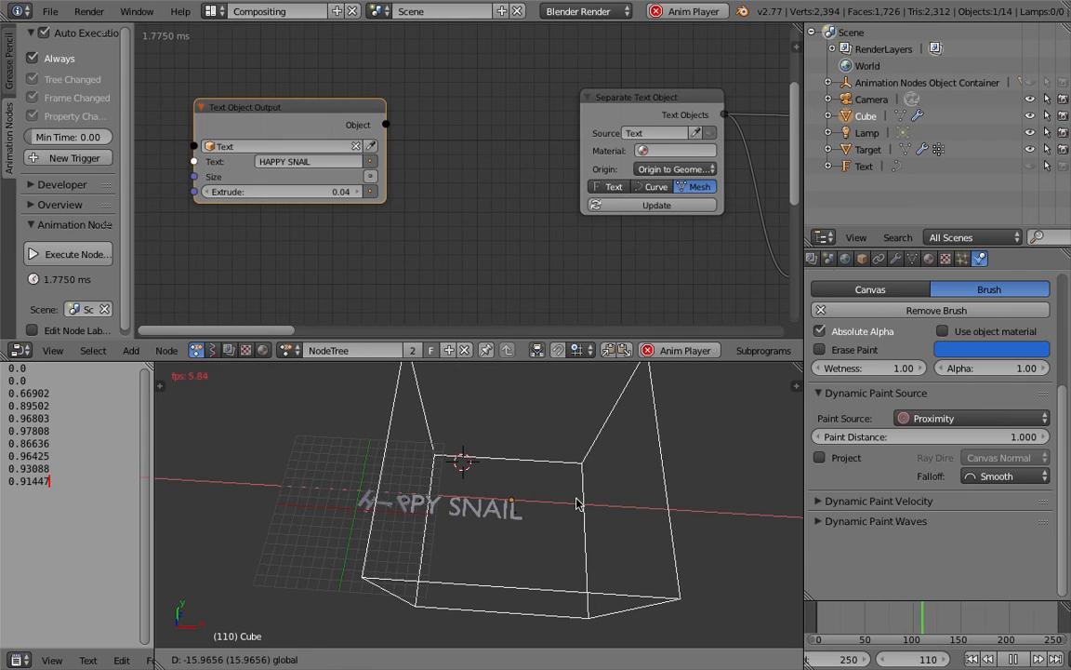
{"action": "left_click", "coordinate": [519, 505]}
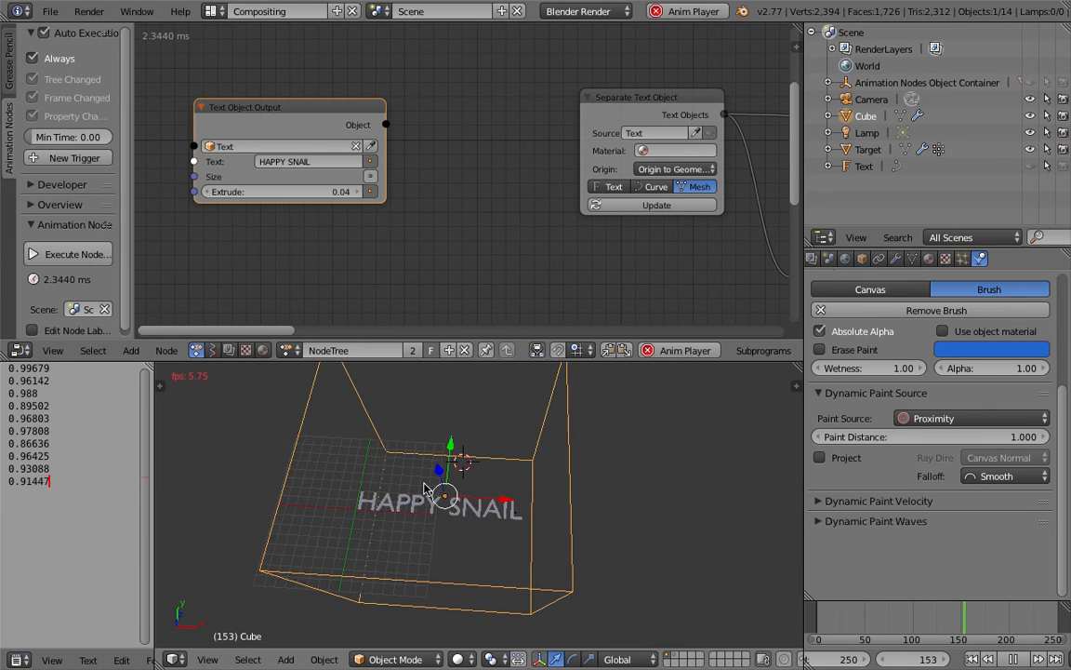
{"action": "middle_click_drag", "start_coordinate": [461, 531], "coordinate": [450, 531]}
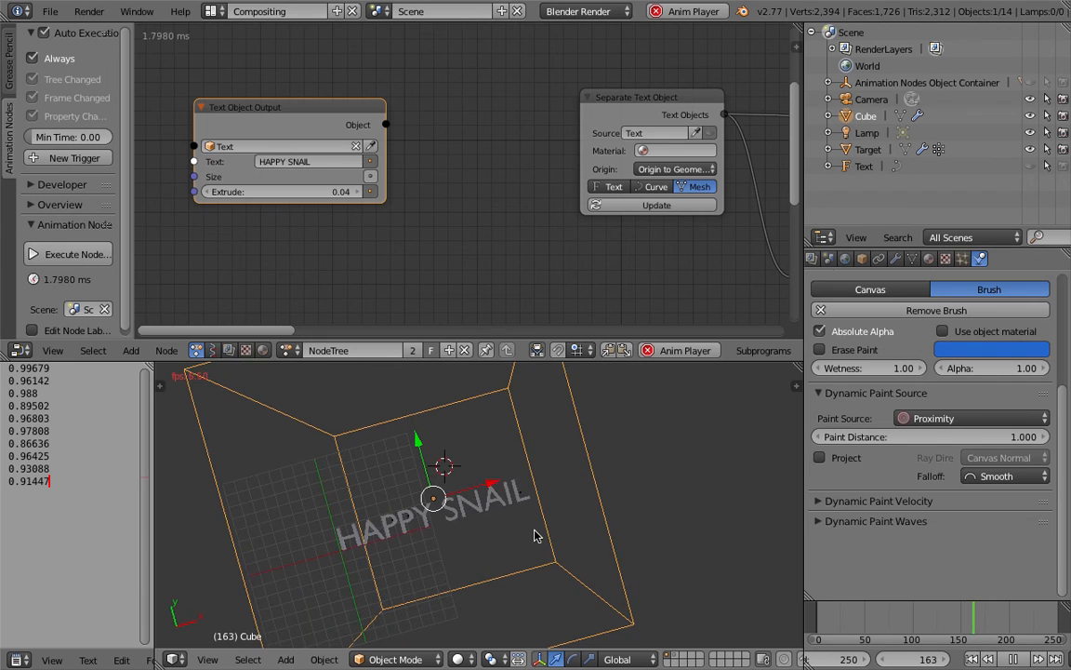
Step: Save the file and stop playback at frame 181
{"action": "key", "text": "ctrl+s"}
{"action": "left_click", "coordinate": [1004, 659]}
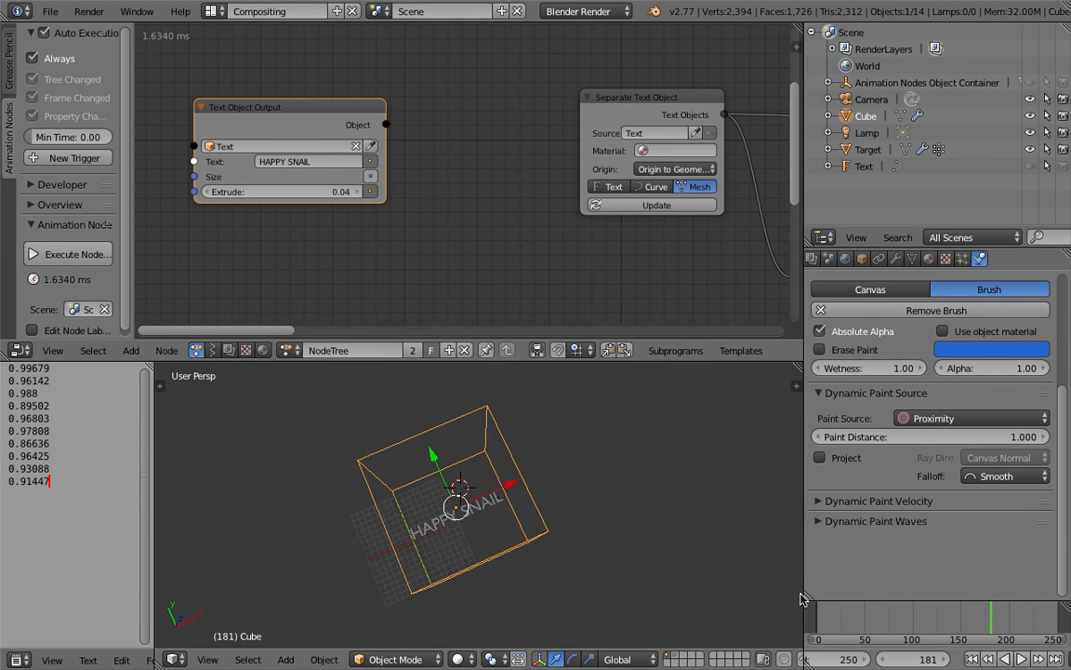
{"action": "middle_click_drag", "start_coordinate": [497, 517], "coordinate": [559, 421], "text": "shift"}
{"action": "scroll", "coordinate": [491, 509], "scroll_direction": "up", "scroll_amount": 3}
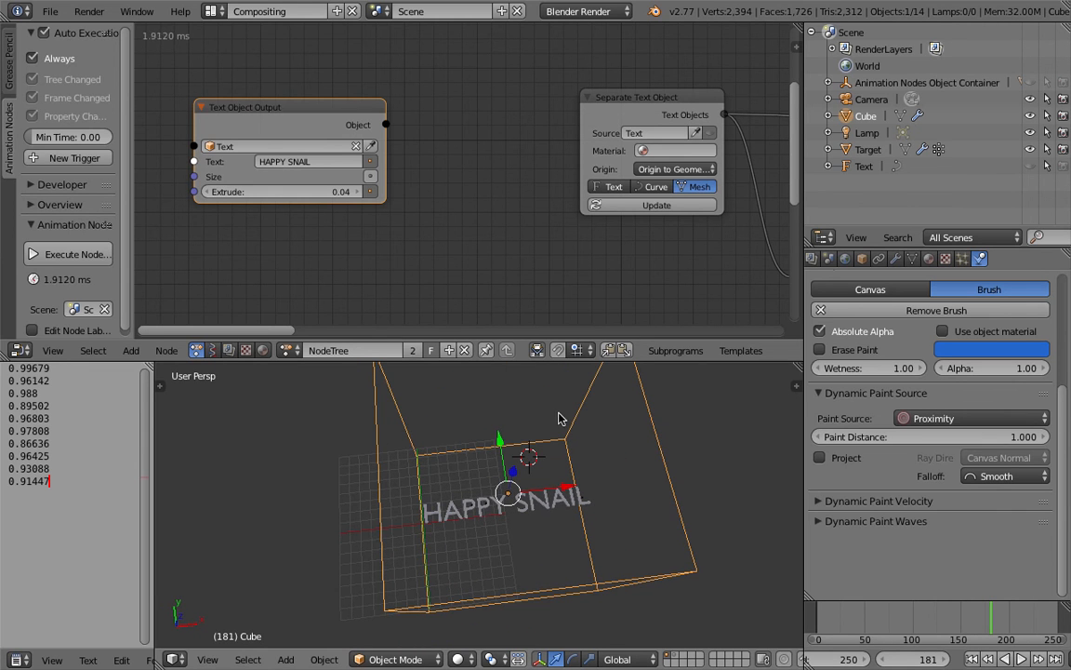
Step: Try adding a Random Text node beside the Text Object Output node and delete it
{"action": "scroll", "coordinate": [236, 244], "scroll_direction": "down", "scroll_amount": 2}
{"action": "middle_click_drag", "start_coordinate": [236, 243], "coordinate": [437, 253]}
{"action": "key", "text": "shift+a"}
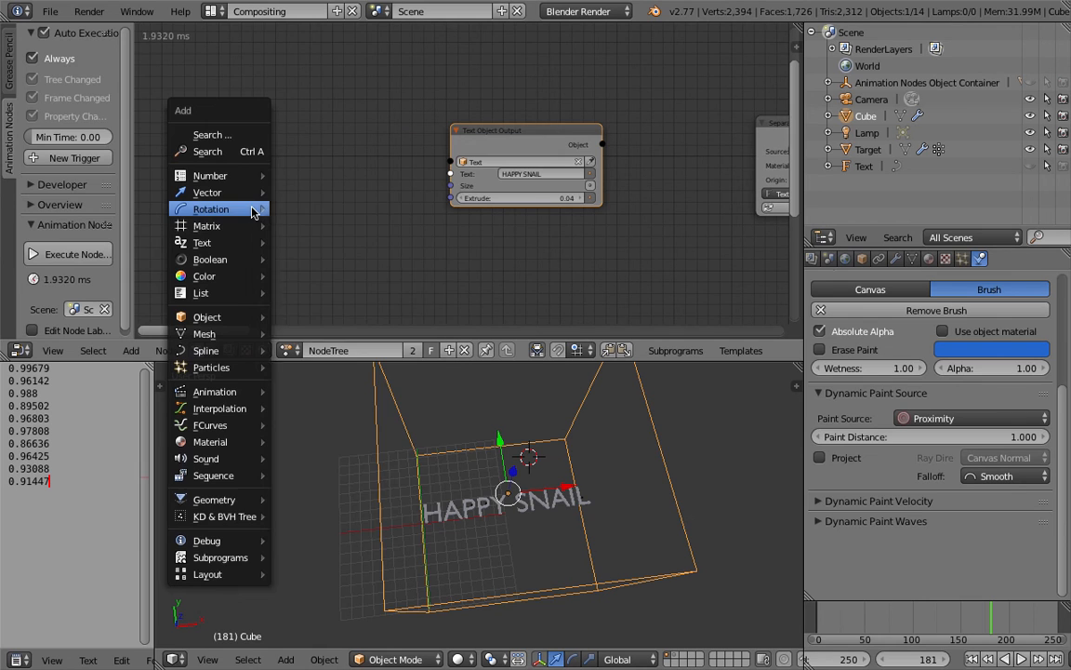
{"action": "mouse_move", "coordinate": [252, 212]}
{"action": "mouse_move", "coordinate": [244, 243]}
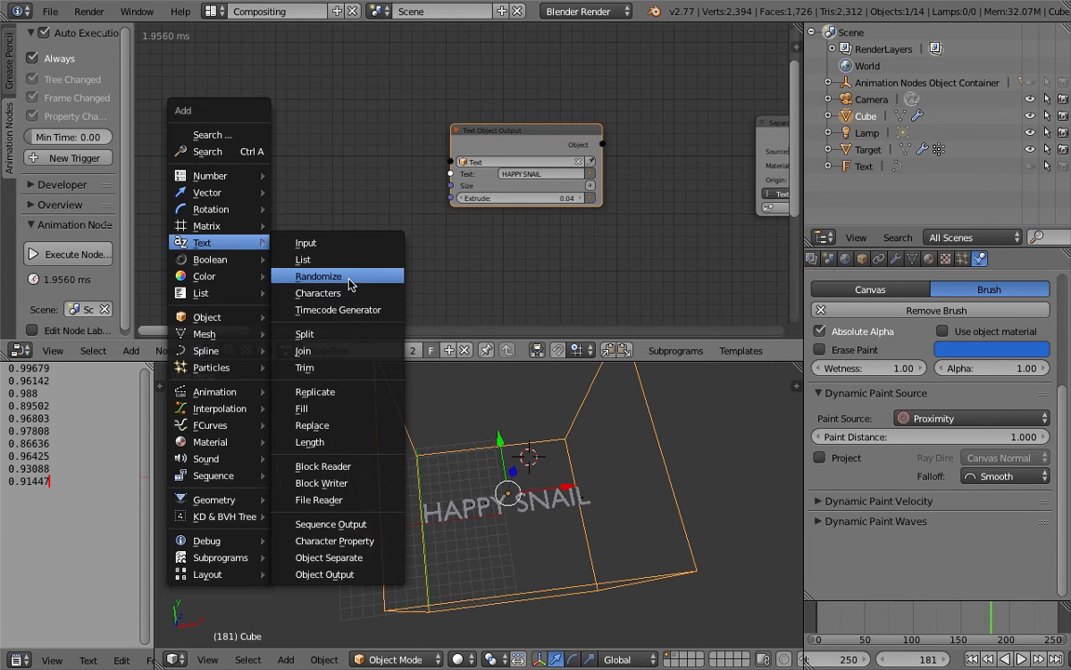
{"action": "left_click", "coordinate": [319, 277]}
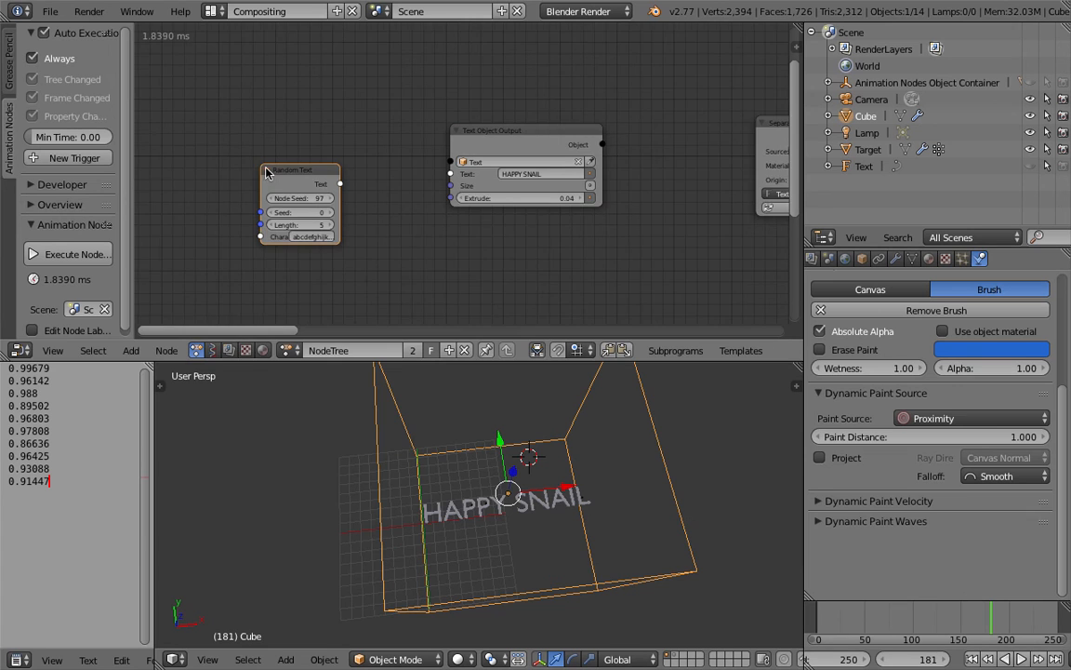
{"action": "scroll", "coordinate": [293, 189], "scroll_direction": "up", "scroll_amount": 1}
{"action": "key", "text": "g"}
{"action": "left_click_drag", "start_coordinate": [314, 132], "coordinate": [354, 157]}
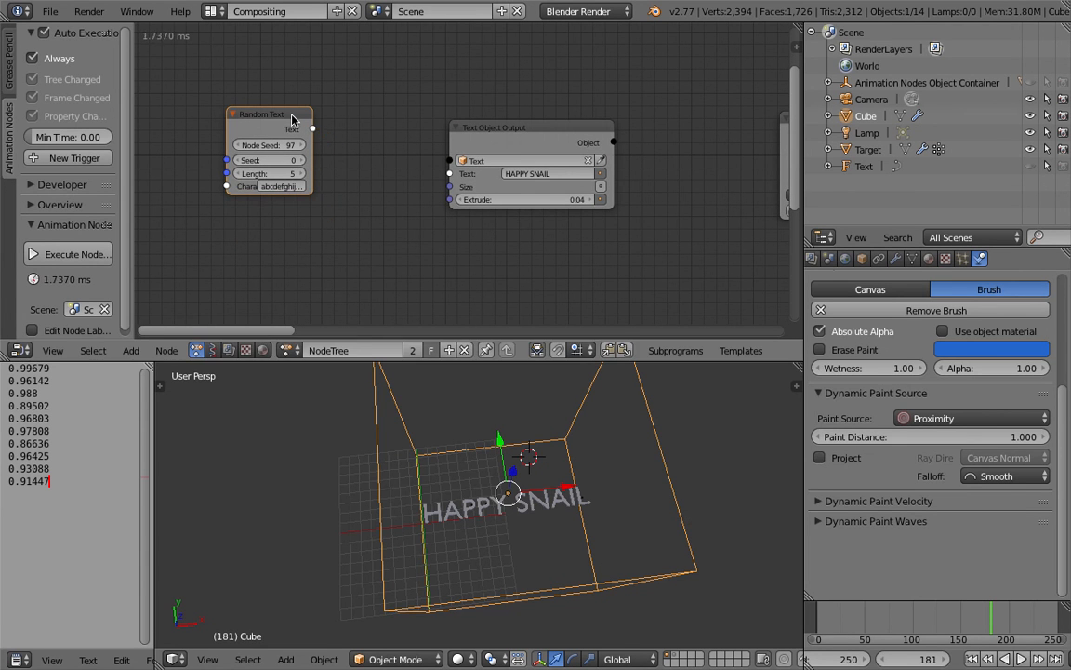
{"action": "key", "text": "x"}
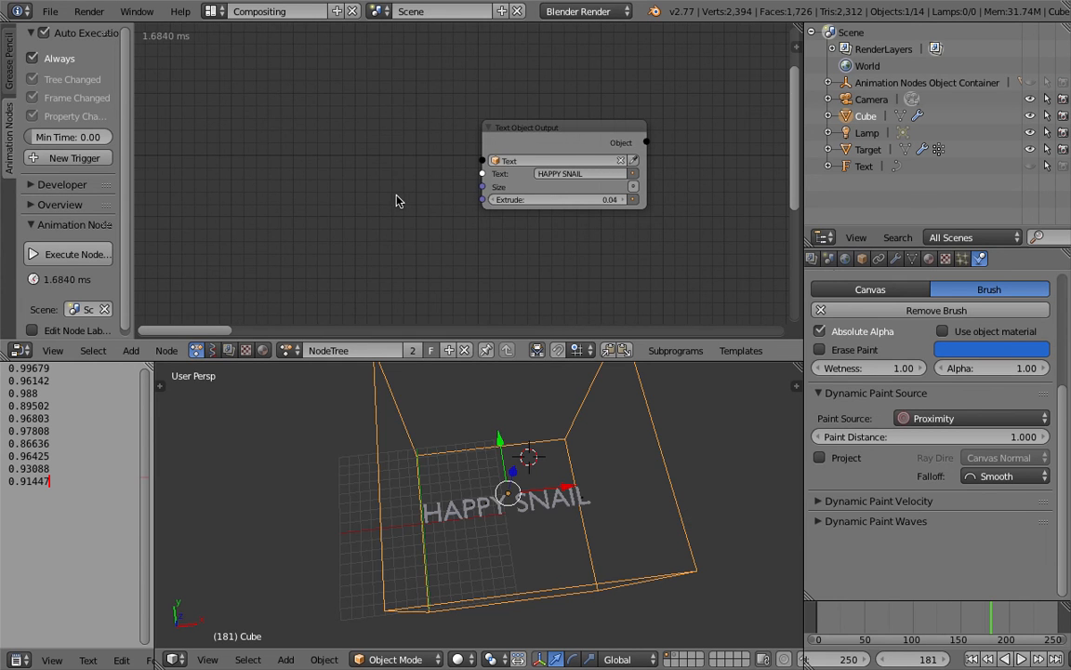
{"action": "key", "text": "shift+a"}
{"action": "mouse_move", "coordinate": [397, 200]}
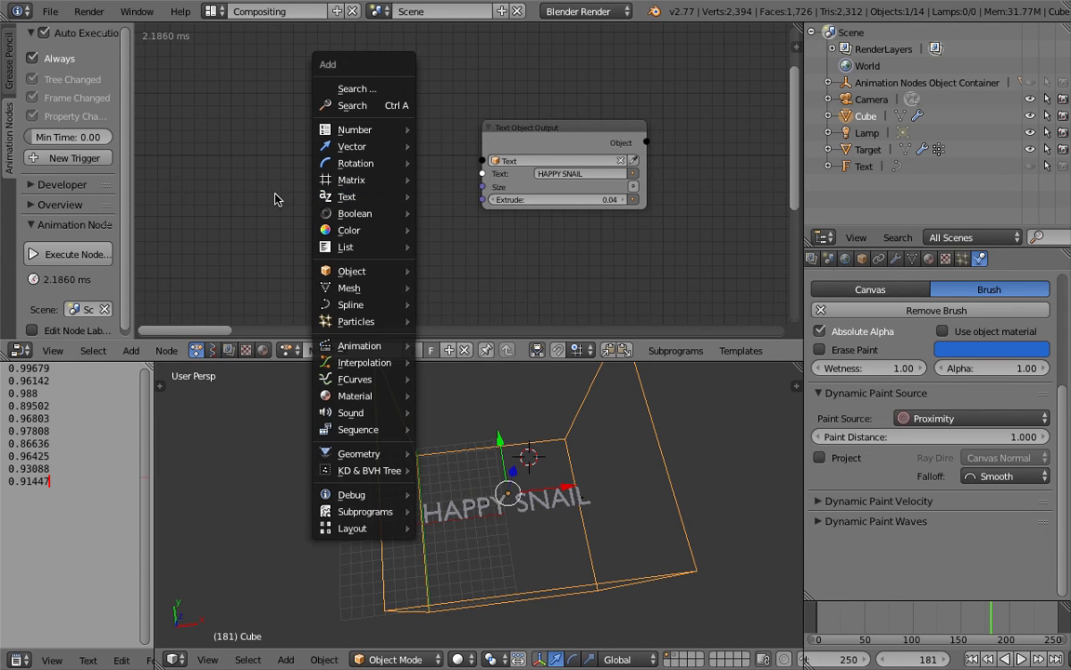
{"action": "middle_click_drag", "start_coordinate": [261, 207], "coordinate": [296, 192]}
Step: Narrow the debug text area, split the 3D view in two, and make the half next to the debug text a wider Text Editor
{"action": "left_click_drag", "start_coordinate": [154, 375], "coordinate": [242, 380]}
{"action": "key", "text": "Escape"}
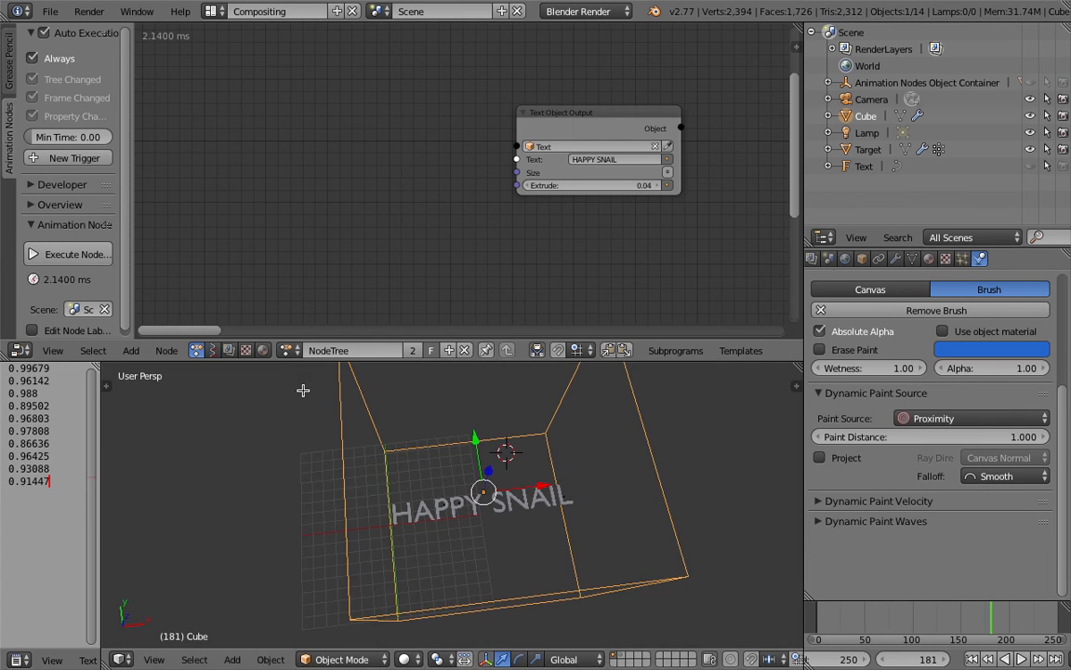
{"action": "left_click_drag", "start_coordinate": [106, 664], "coordinate": [385, 653]}
{"action": "left_click", "coordinate": [120, 660]}
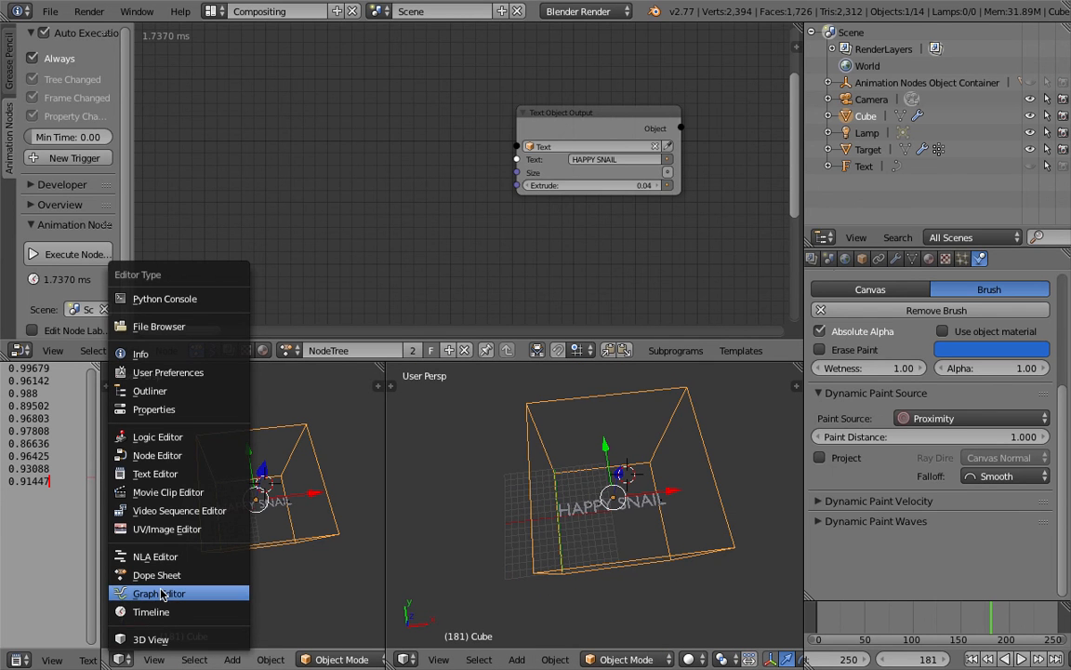
{"action": "left_click", "coordinate": [165, 474]}
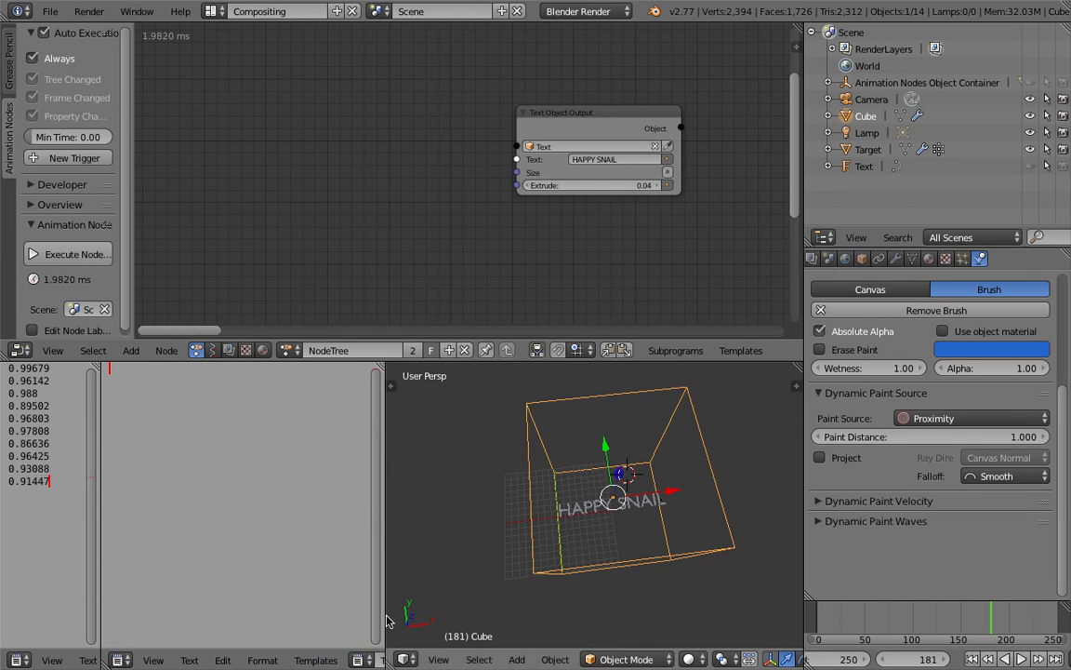
{"action": "left_click_drag", "start_coordinate": [384, 621], "coordinate": [446, 595]}
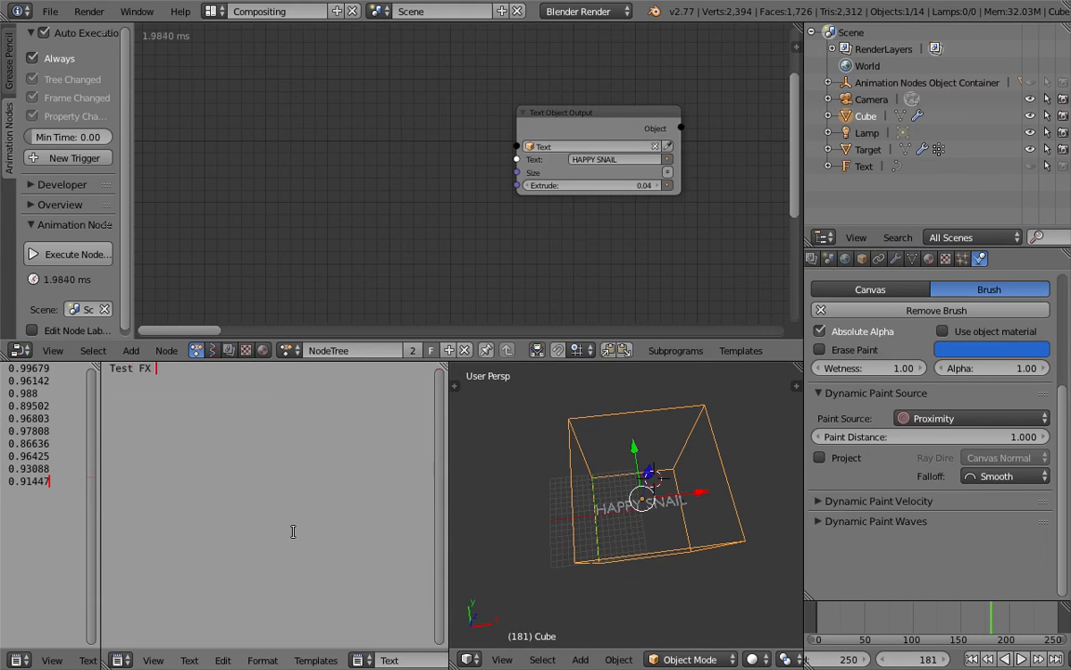
Step: Write four lines in a new text block: "Test FX Animation", "Triggered using Dynamic Paint", "This is Blender", "And Animation Nodes"
{"action": "type", "text": "ation Triggered "}
{"action": "type", "text": "using "}
{"action": "type", "text": "Dynamic Paint "}
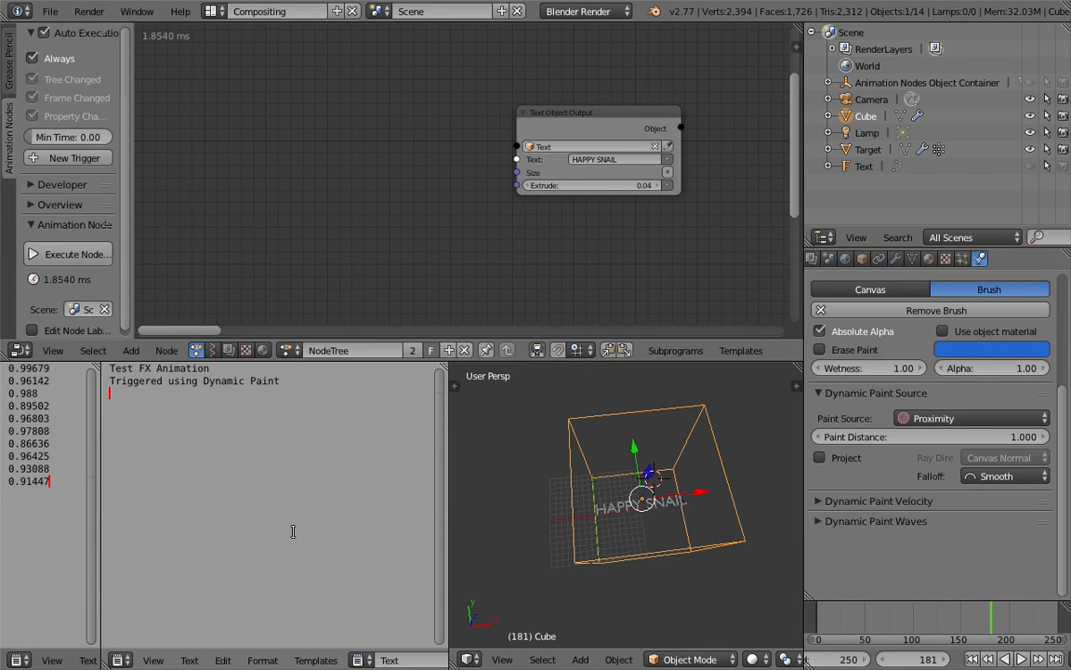
{"action": "type", "text": "This is Blender"}
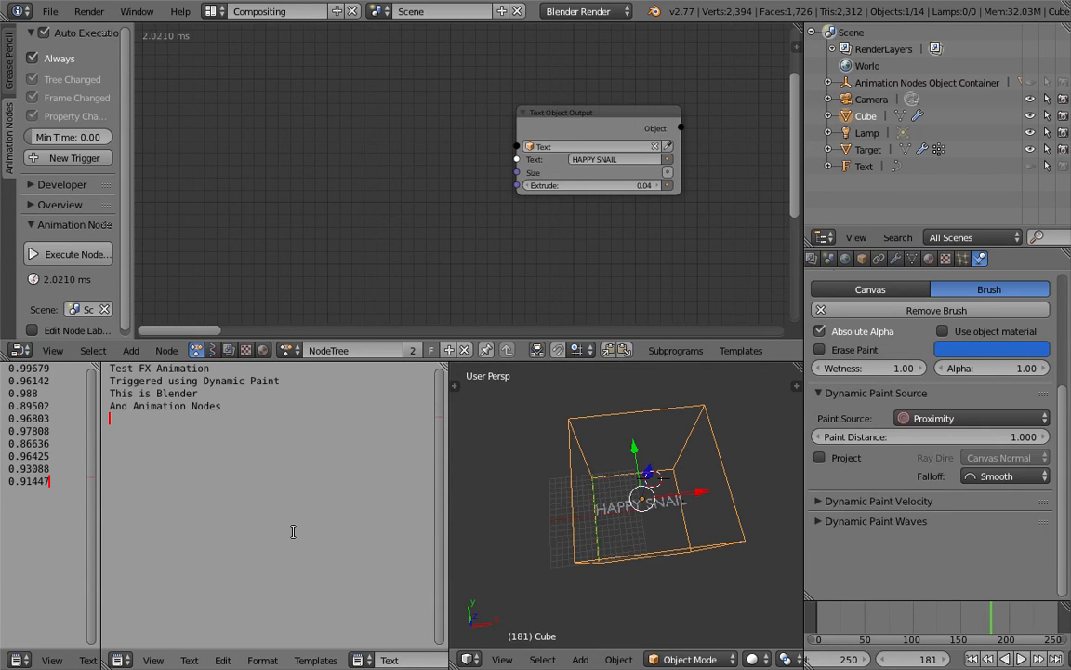
{"action": "key", "text": "ctrl+a"}
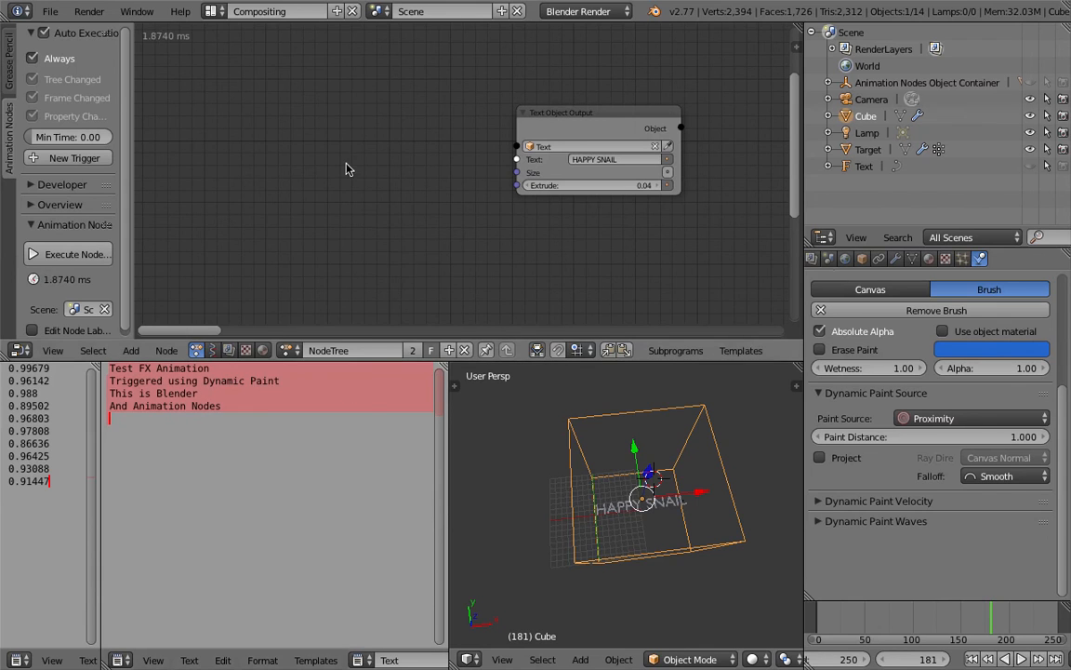
Step: Add a Text Block Reader node for the Text block and link its output to the Text input of Text Object Output
{"action": "key", "text": "shift+a"}
{"action": "mouse_move", "coordinate": [338, 166]}
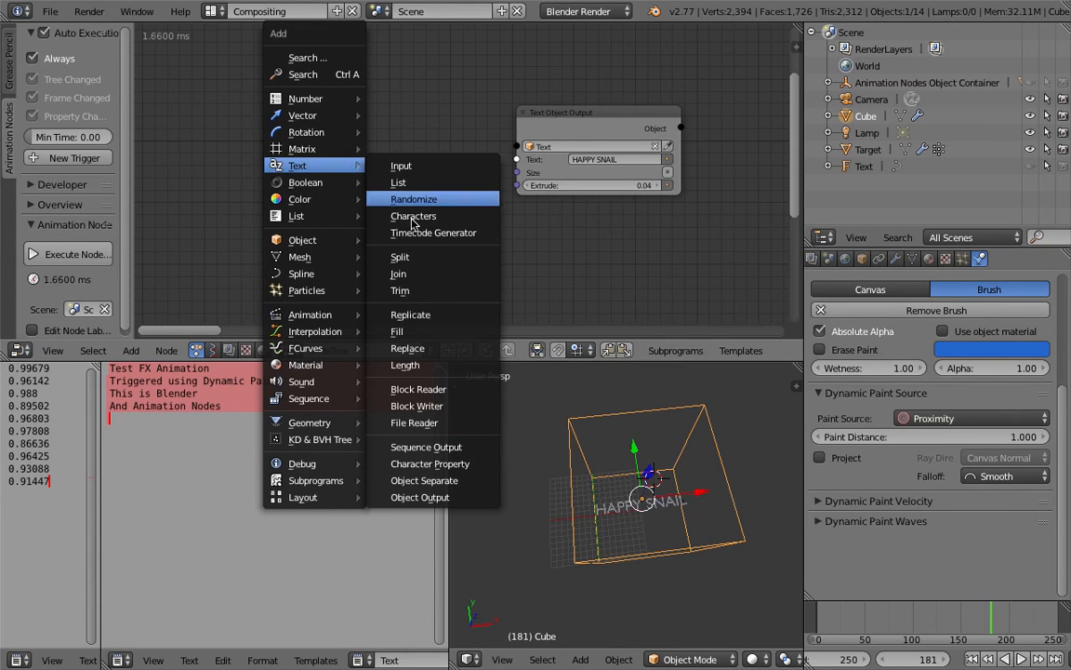
{"action": "left_click", "coordinate": [430, 389]}
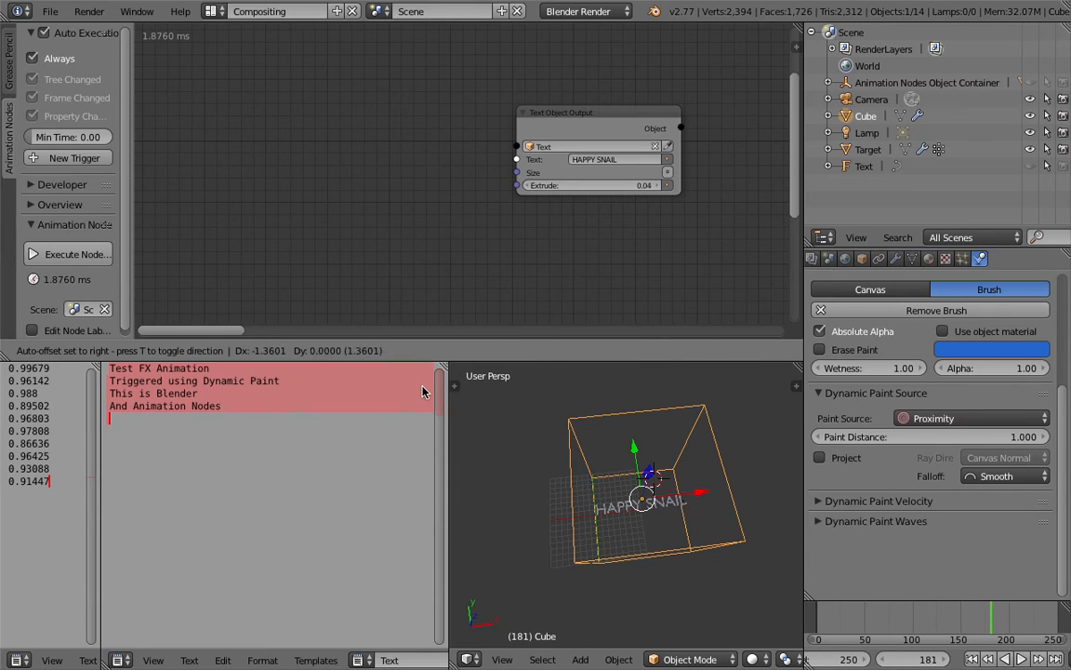
{"action": "left_click", "coordinate": [289, 168]}
{"action": "left_click", "coordinate": [326, 222]}
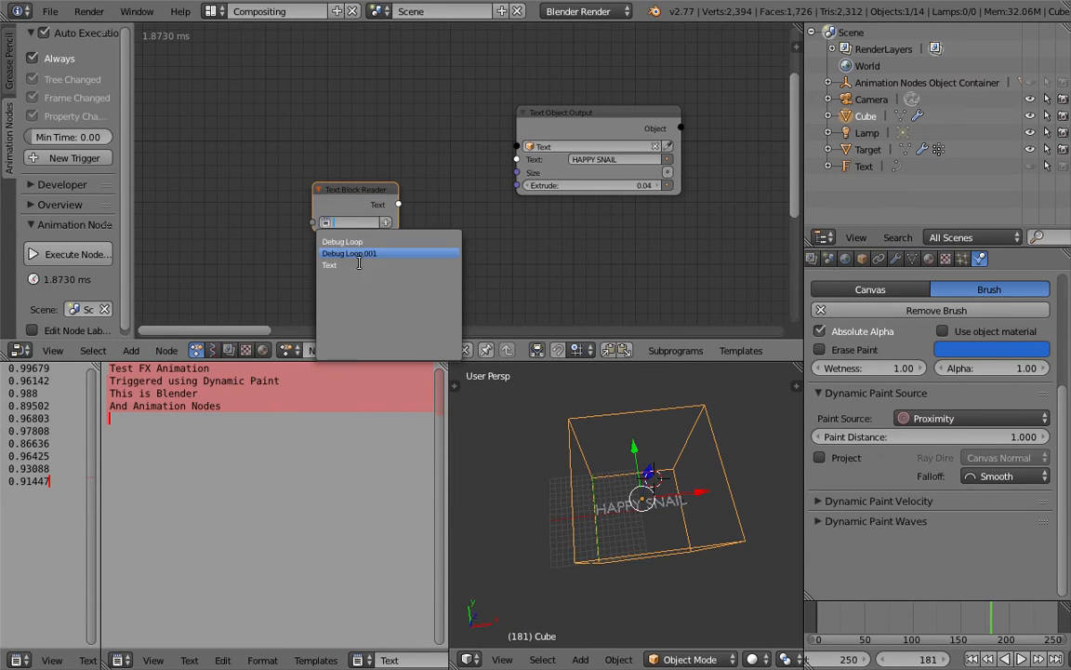
{"action": "left_click", "coordinate": [359, 265]}
{"action": "left_click_drag", "start_coordinate": [399, 204], "coordinate": [517, 159]}
{"action": "middle_click_drag", "start_coordinate": [531, 263], "coordinate": [320, 282]}
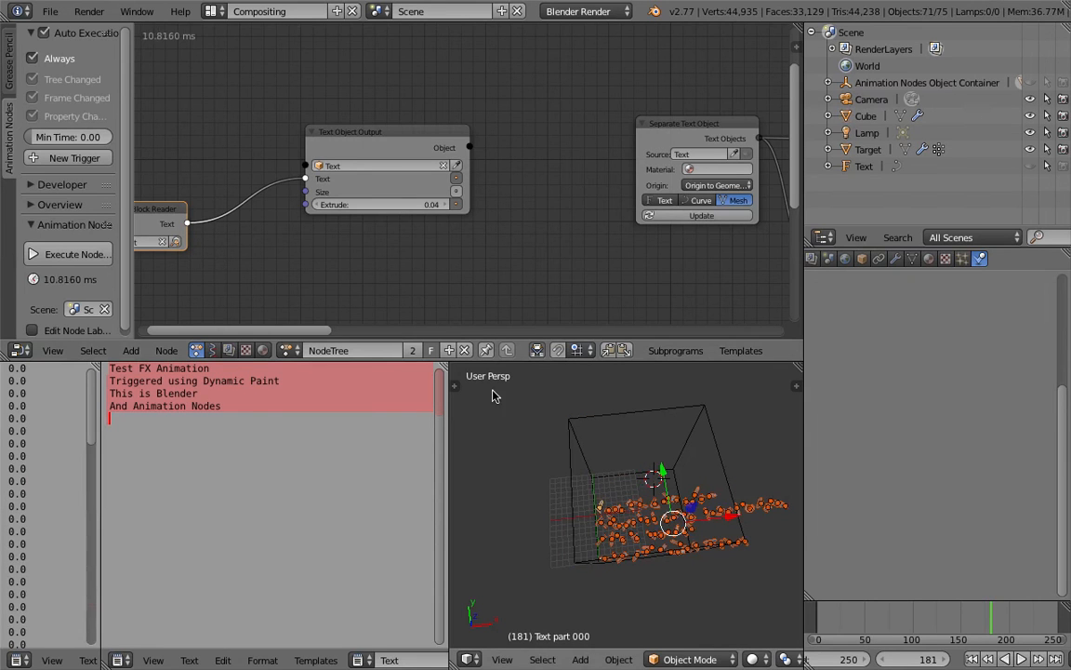
Step: Save the project under the next incremented file name after AN_TextFX_Advanced2.blend
{"action": "left_click", "coordinate": [49, 11]}
{"action": "left_click", "coordinate": [96, 158]}
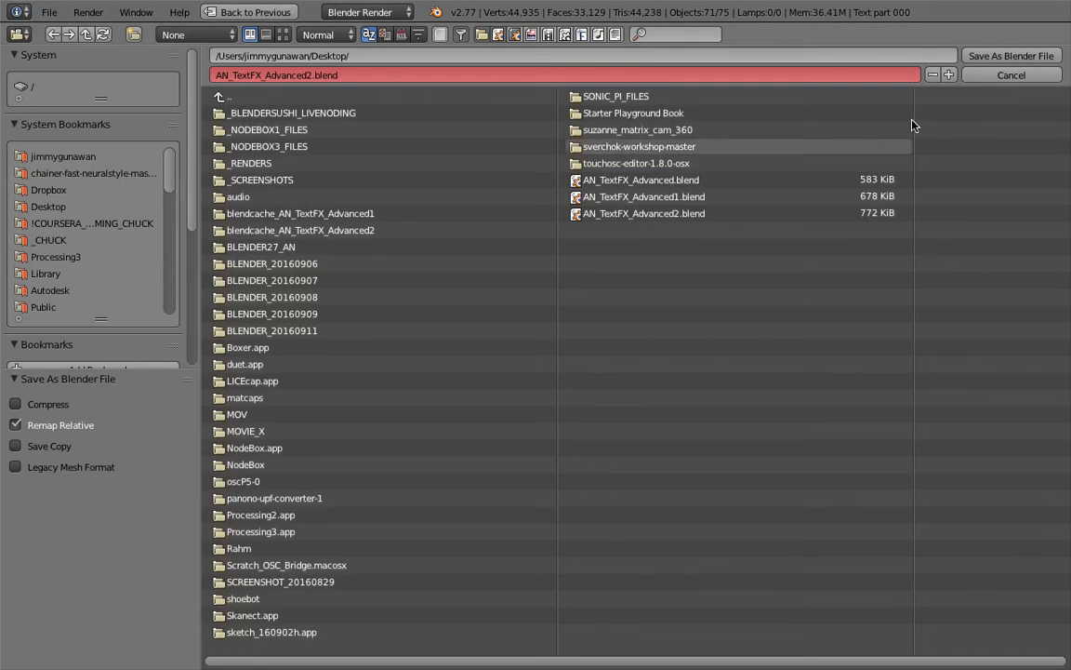
{"action": "left_click", "coordinate": [950, 74]}
{"action": "left_click", "coordinate": [1000, 55]}
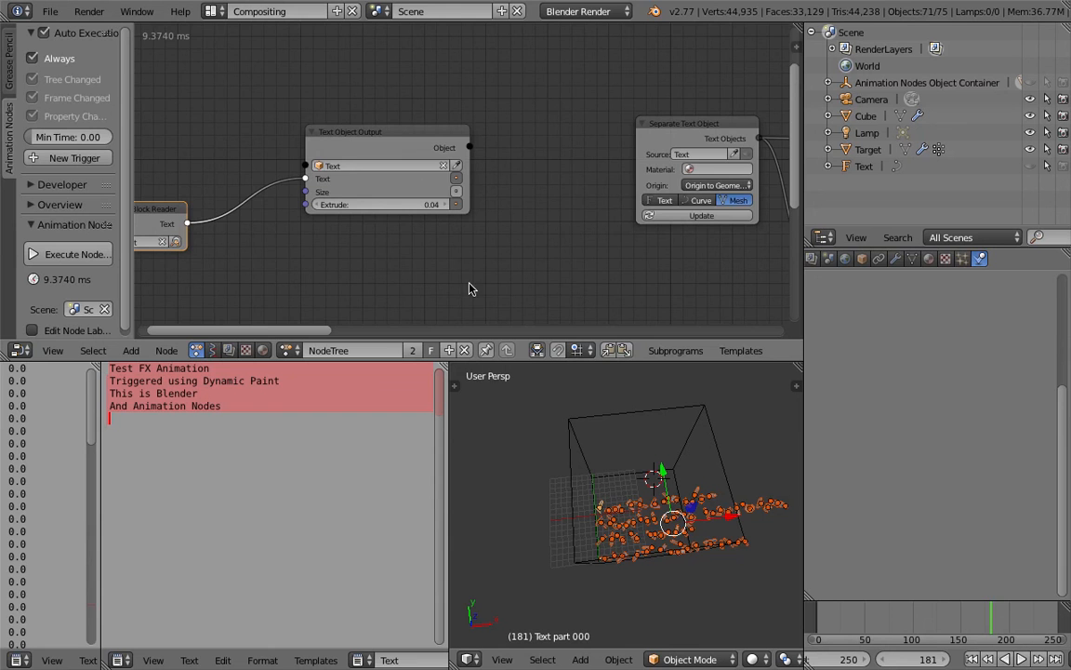
Step: Place the Text Block Reader node closer to Text Object Output and move the cube along X to before the first letters
{"action": "left_click_drag", "start_coordinate": [230, 204], "coordinate": [271, 168]}
{"action": "left_click", "coordinate": [623, 439]}
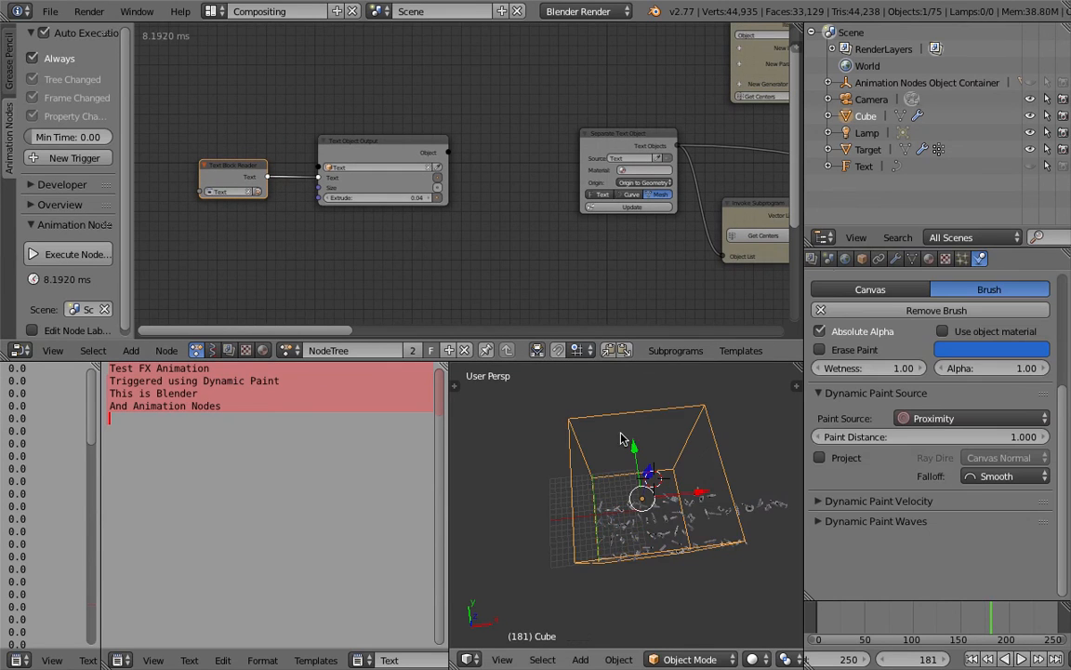
{"action": "left_click_drag", "start_coordinate": [691, 489], "coordinate": [561, 489]}
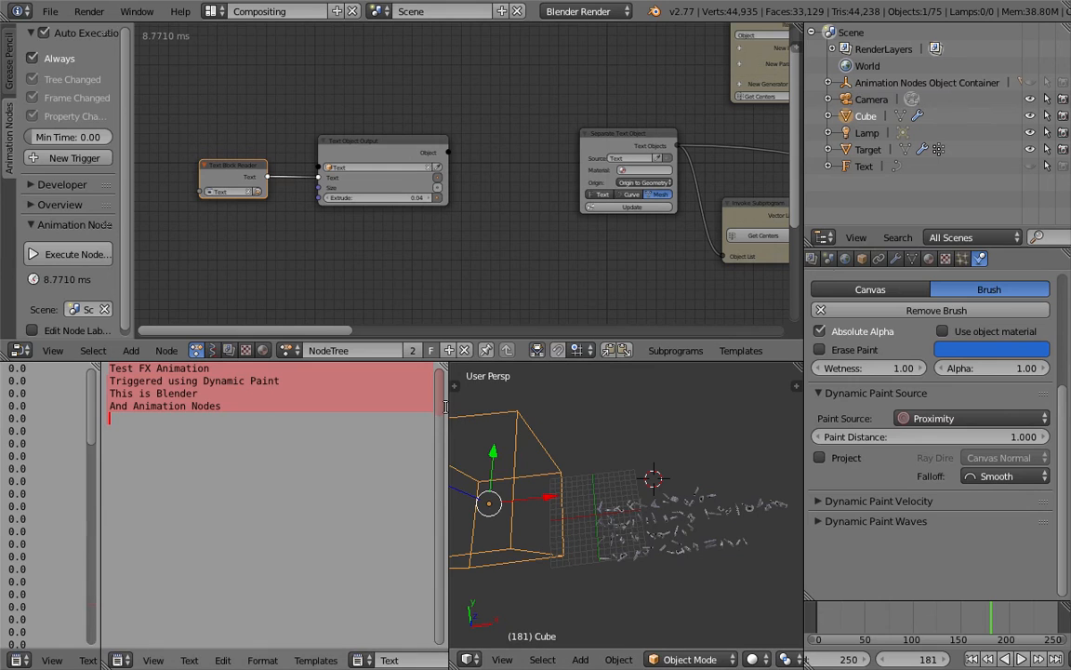
Step: Narrow the Text Editor, widen the timeline and properties area, and set the timeline's end frame to 1000
{"action": "left_click_drag", "start_coordinate": [444, 406], "coordinate": [307, 406]}
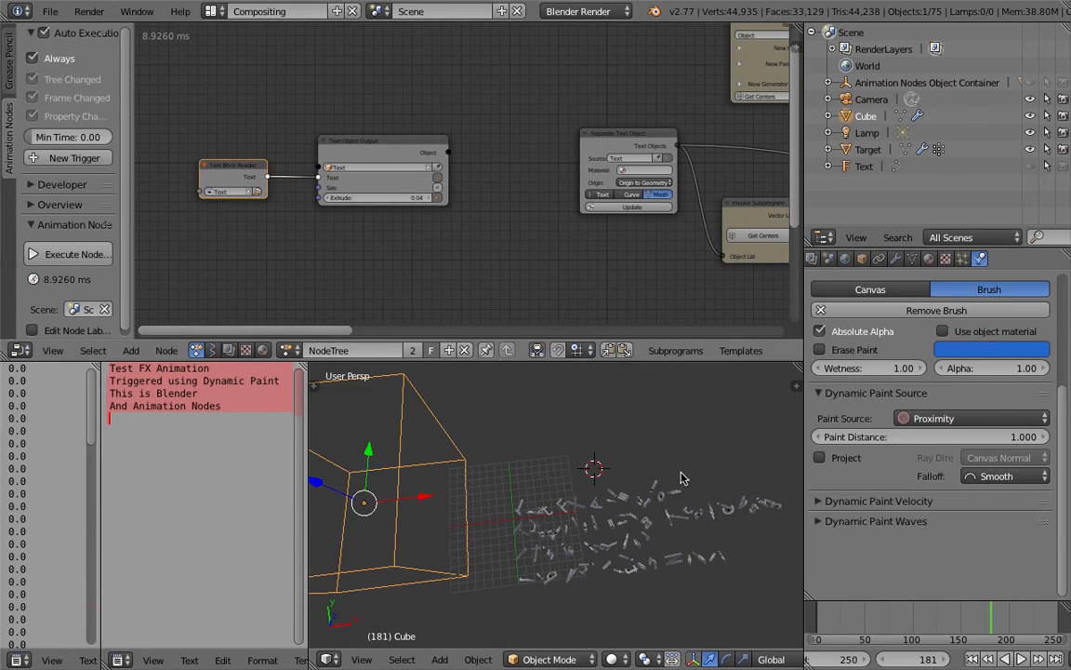
{"action": "left_click_drag", "start_coordinate": [803, 615], "coordinate": [634, 615]}
{"action": "type", "text": "1000"}
{"action": "key", "text": "Return"}
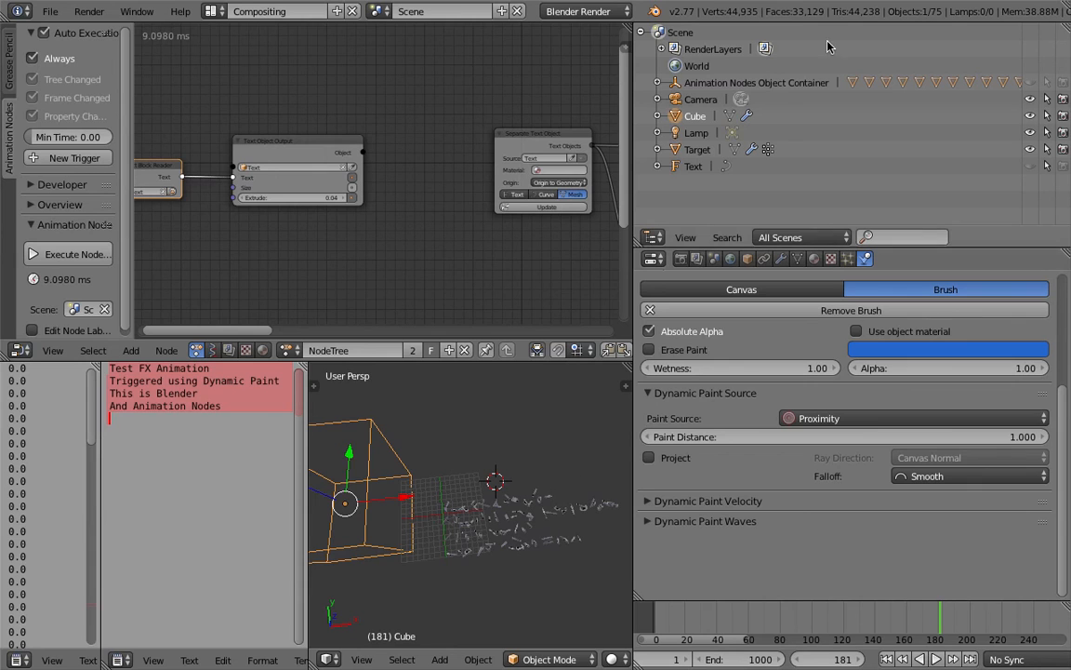
Step: Select the Target object and set the end frame of its Dynamic Paint canvas surface to 1000
{"action": "left_click", "coordinate": [699, 149]}
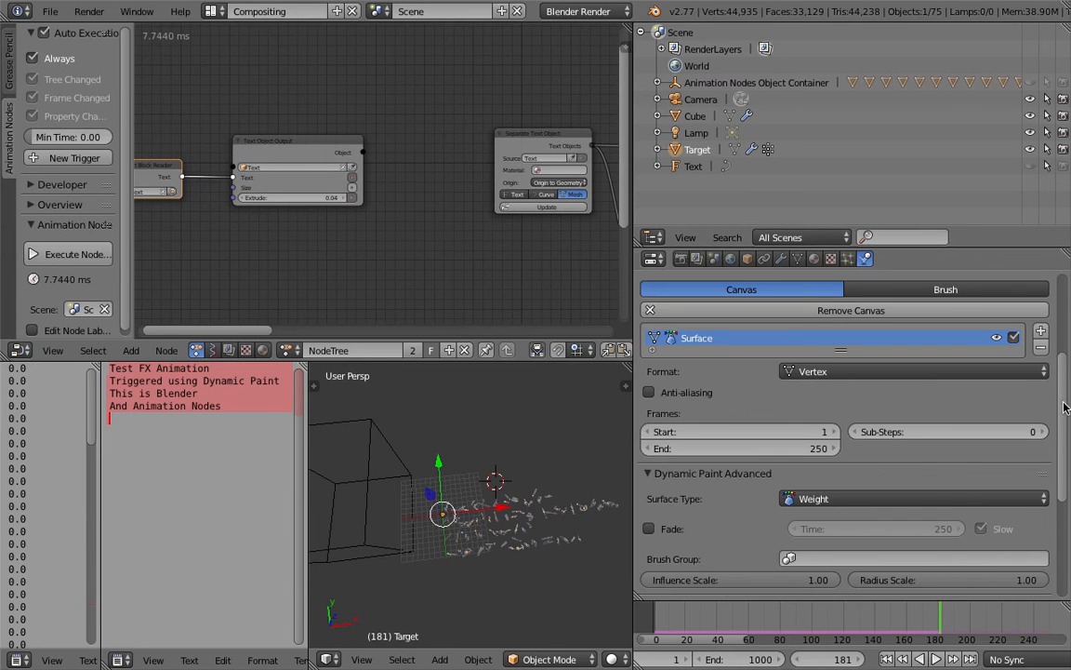
{"action": "scroll", "coordinate": [1063, 451], "scroll_direction": "down", "scroll_amount": 2}
{"action": "scroll", "coordinate": [1063, 450], "scroll_direction": "down", "scroll_amount": 4}
{"action": "scroll", "coordinate": [837, 465], "scroll_direction": "up", "scroll_amount": 6}
{"action": "double_click", "coordinate": [761, 469]}
{"action": "type", "text": "100"}
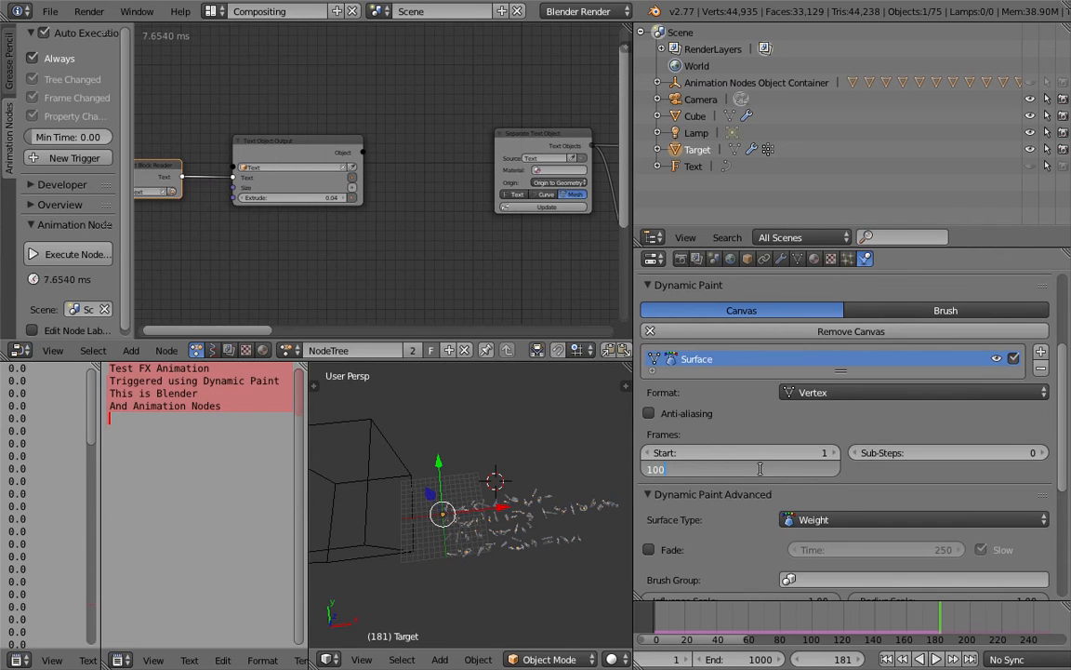
{"action": "type", "text": "0"}
{"action": "key", "text": "Return"}
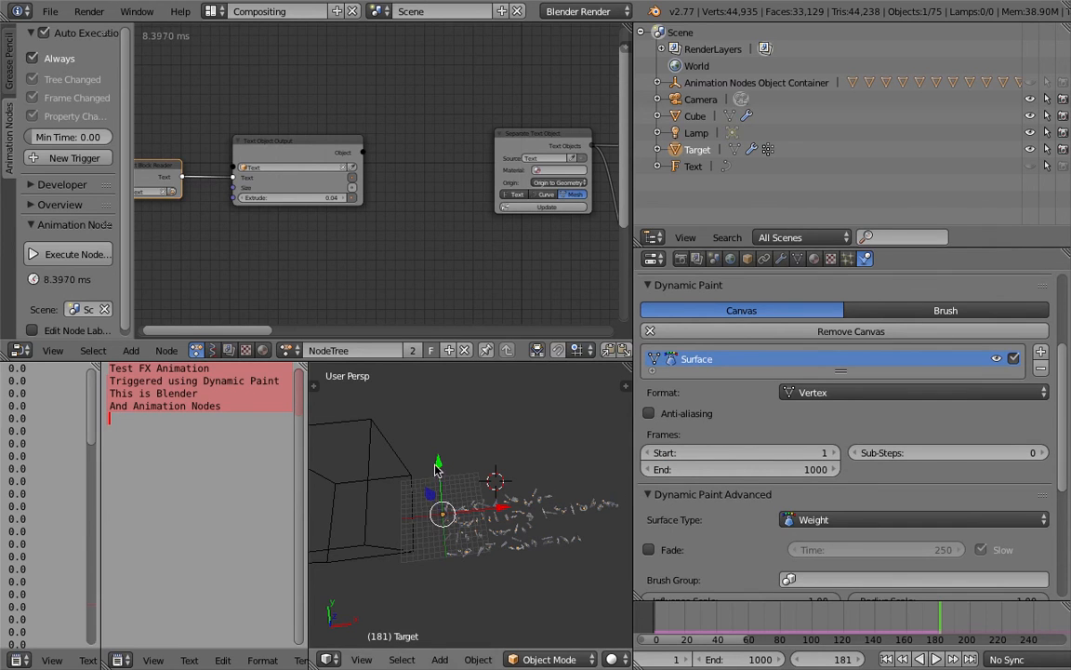
Step: Switch to the 3D View Full screen layout and turn off Only Render in the viewport's display settings
{"action": "left_click", "coordinate": [215, 11]}
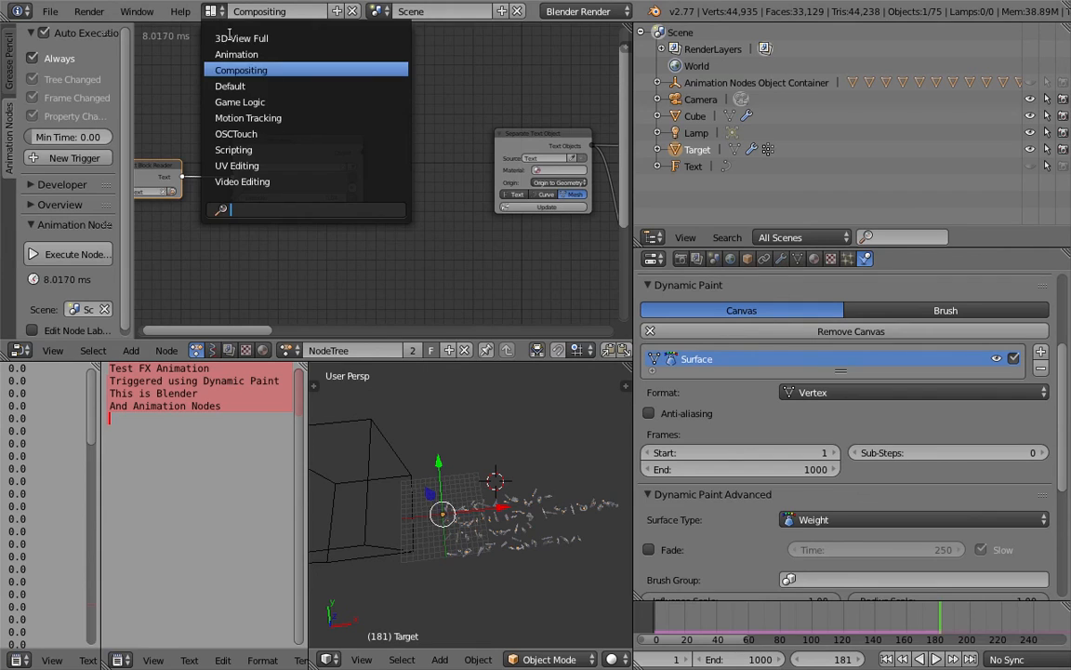
{"action": "left_click", "coordinate": [230, 37]}
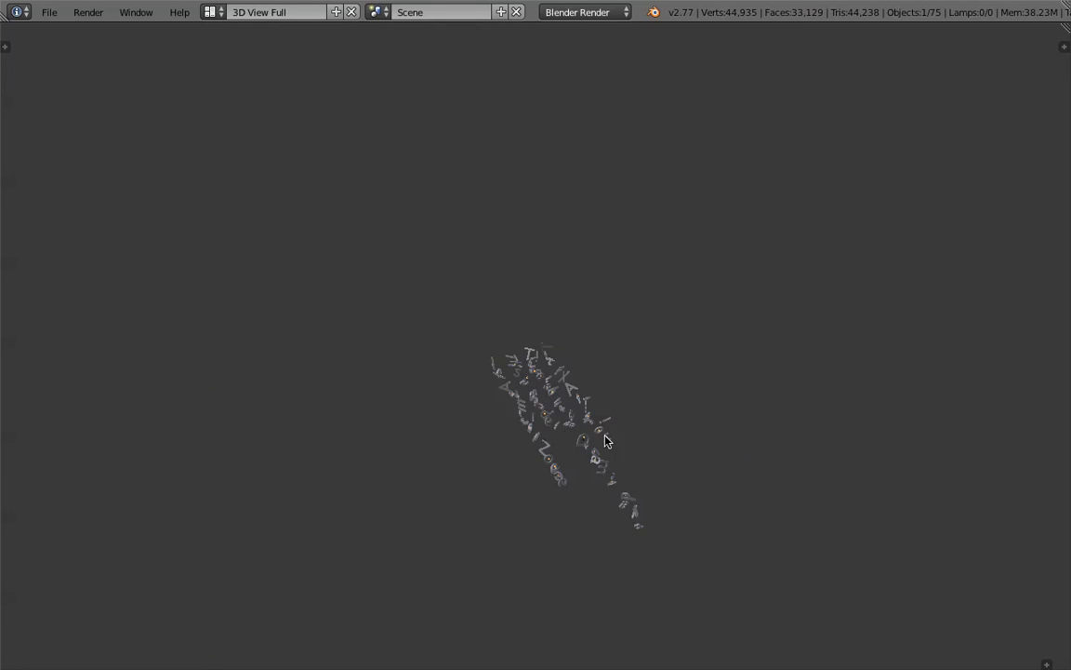
{"action": "key", "text": "n"}
{"action": "scroll", "coordinate": [989, 485], "scroll_direction": "down", "scroll_amount": 10}
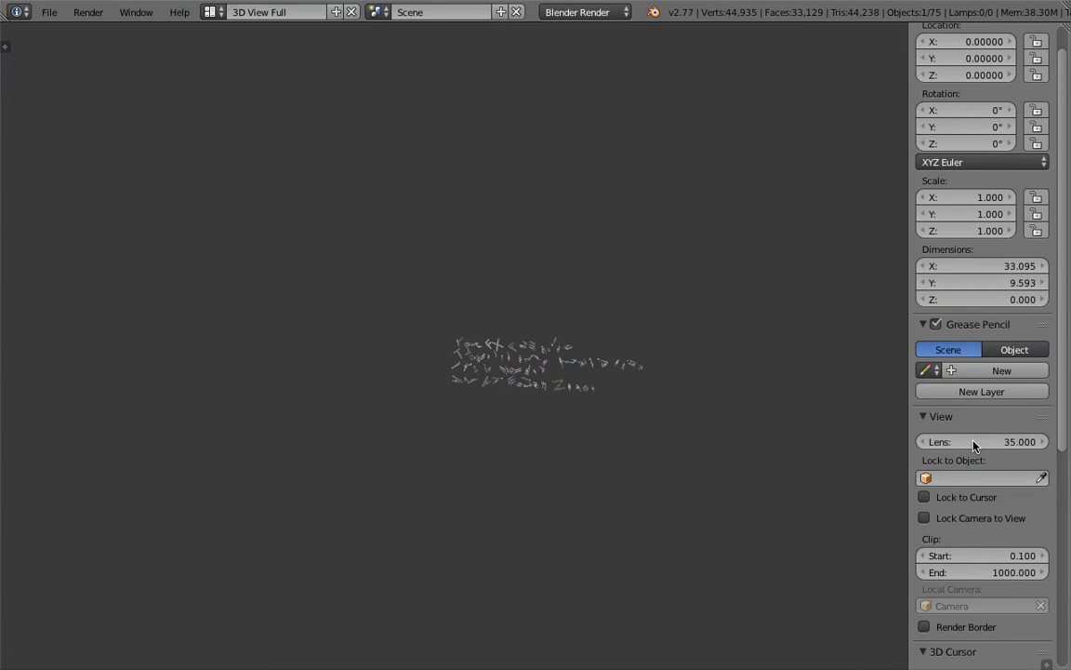
{"action": "left_click", "coordinate": [955, 473]}
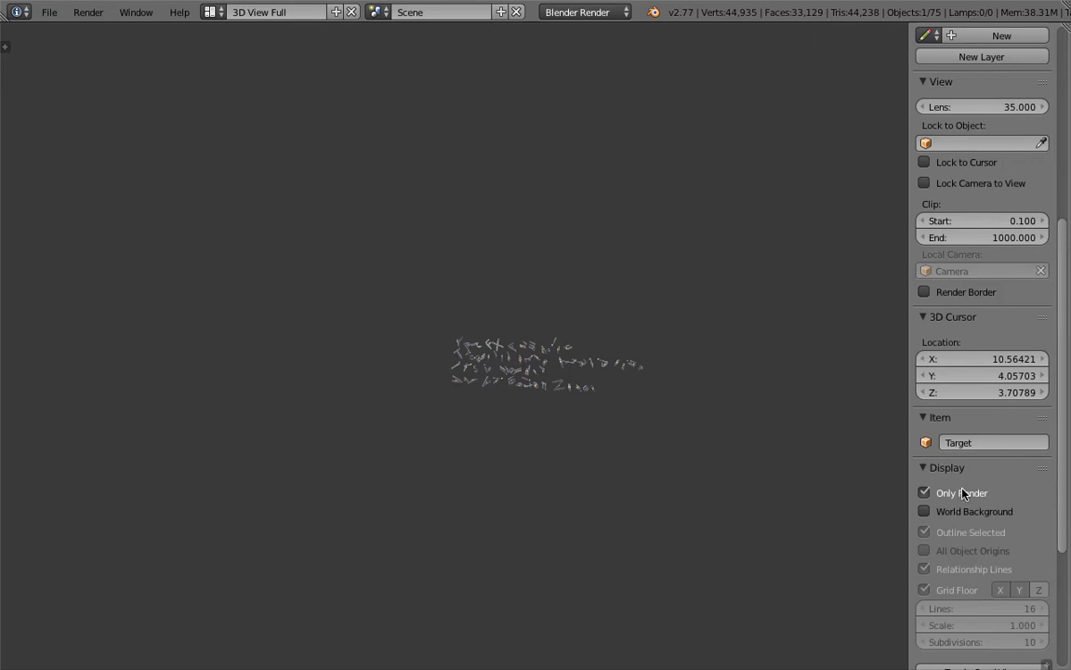
{"action": "left_click", "coordinate": [925, 493]}
Step: Hide the relationship lines and move the cube above the text, to about X 13.3, Y 15.9, Z -0.67
{"action": "right_click", "coordinate": [416, 307]}
{"action": "scroll", "coordinate": [415, 307], "scroll_direction": "up", "scroll_amount": 5}
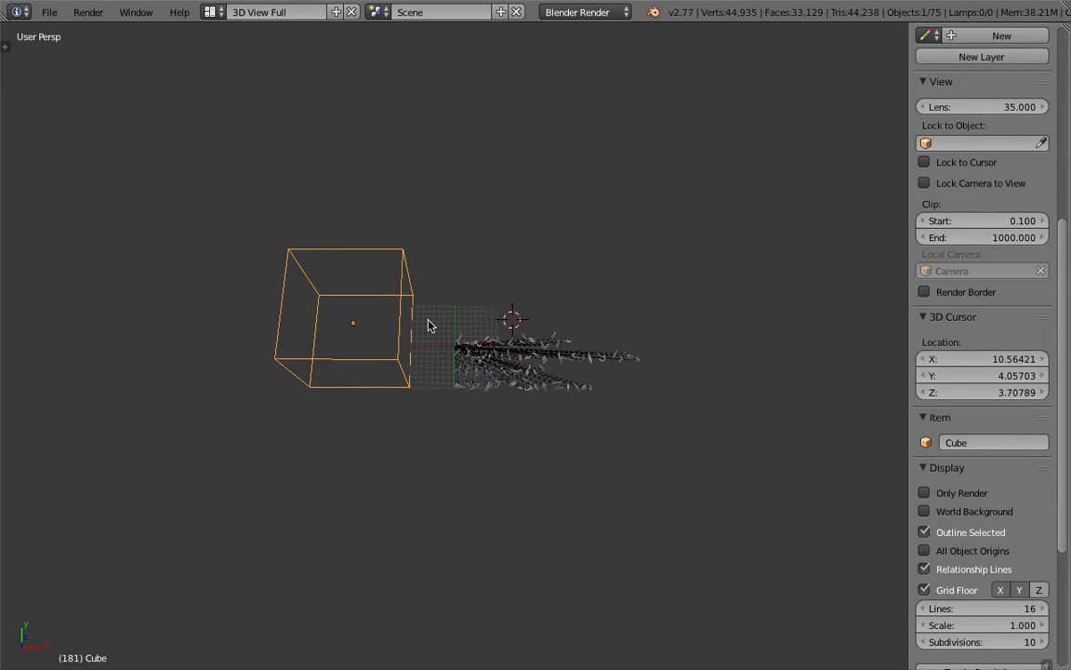
{"action": "left_click", "coordinate": [939, 573]}
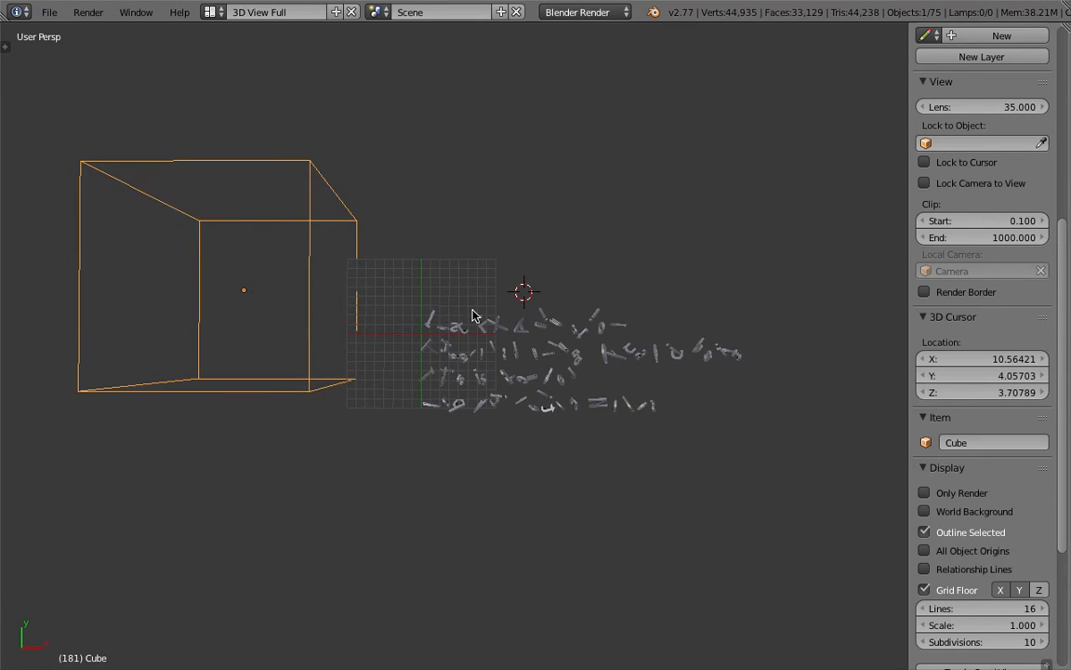
{"action": "middle_click_drag", "start_coordinate": [581, 253], "coordinate": [527, 268]}
{"action": "left_click", "coordinate": [599, 241]}
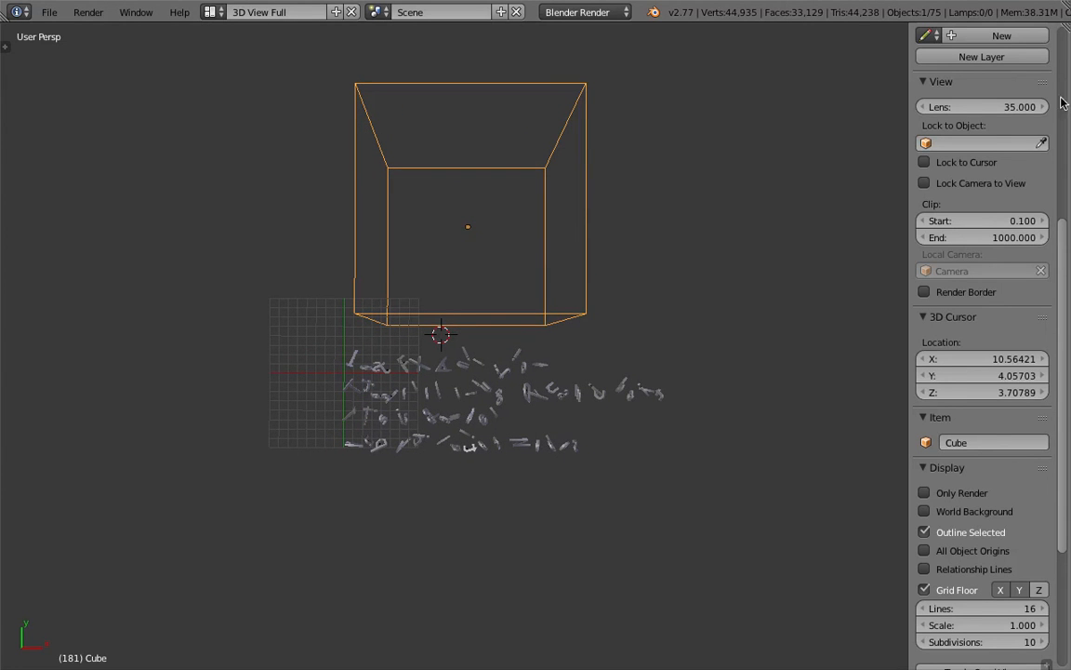
Step: Split a strip off the top of the 3D view, show its header, and turn it into a Timeline editor
{"action": "scroll", "coordinate": [1063, 102], "scroll_direction": "up", "scroll_amount": 8}
{"action": "left_click_drag", "start_coordinate": [1066, 23], "coordinate": [186, 101]}
{"action": "left_click", "coordinate": [5, 48]}
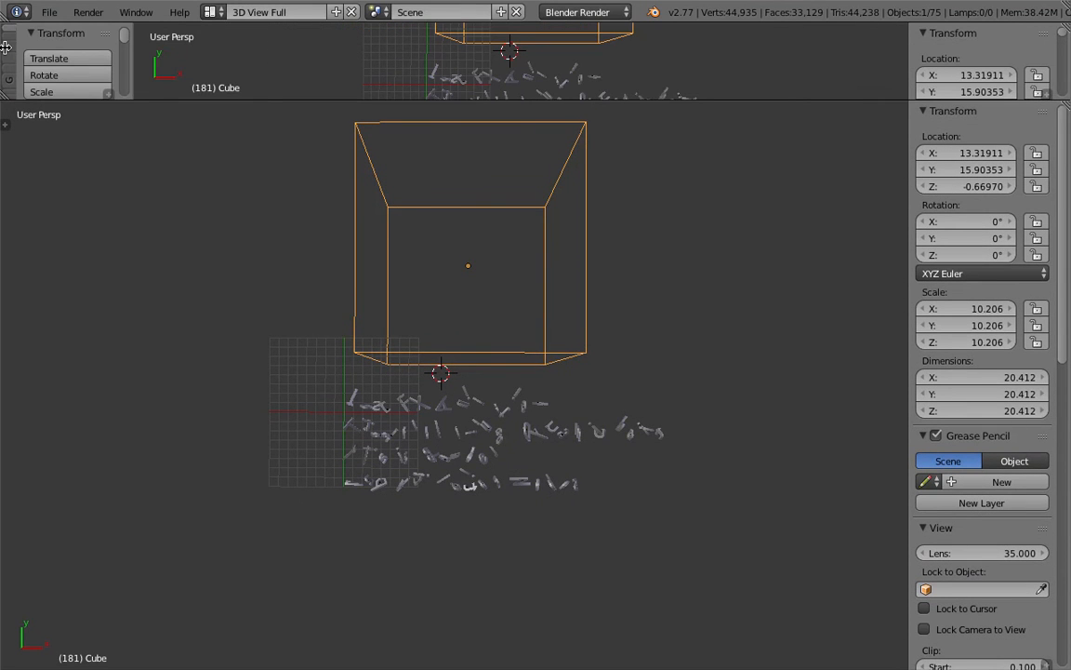
{"action": "left_click", "coordinate": [1045, 96]}
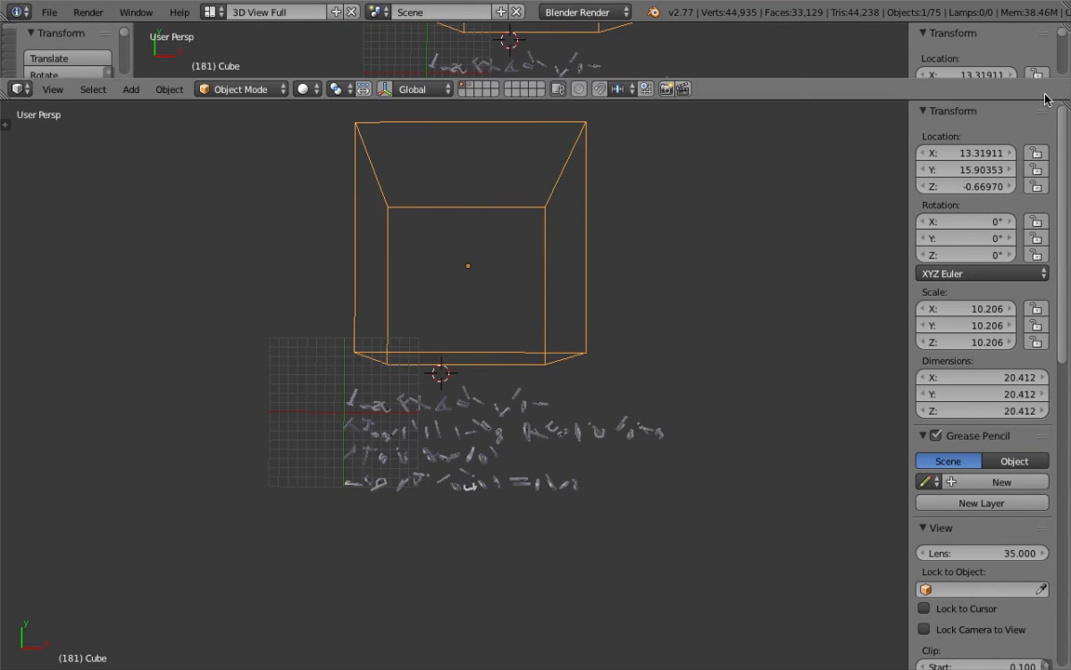
{"action": "left_click", "coordinate": [18, 89]}
{"action": "left_click", "coordinate": [64, 138]}
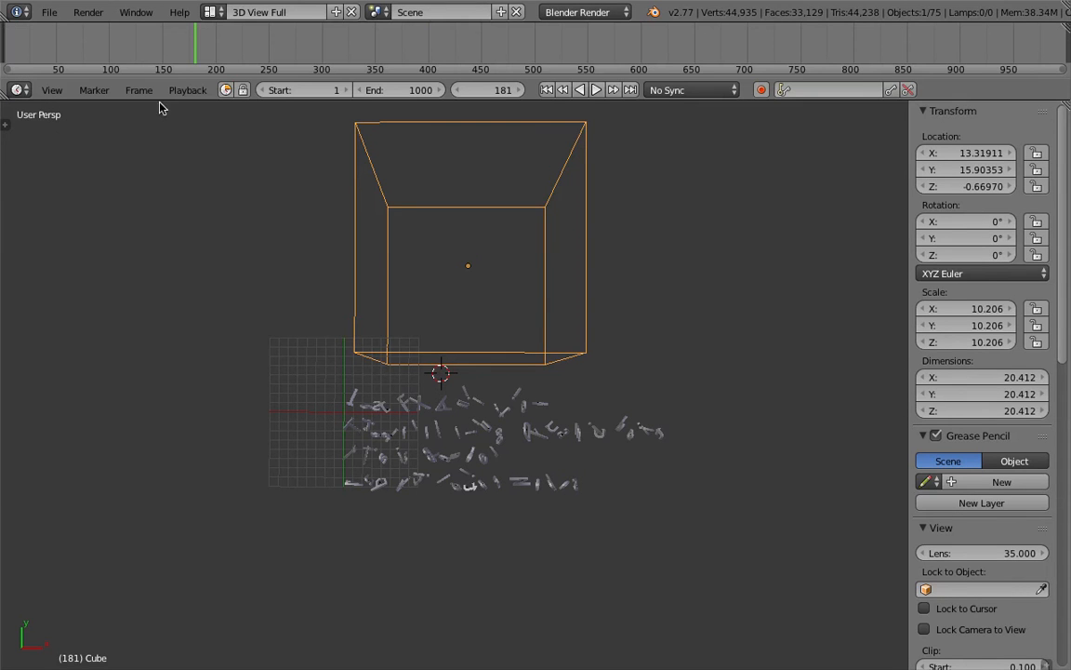
Step: Play the animation from frame 1 while sweeping the cube over all four text lines, and drop it above them at about X 13.4, Y 14.4
{"action": "left_click", "coordinate": [546, 91]}
{"action": "scroll", "coordinate": [535, 213], "scroll_direction": "down", "scroll_amount": 1}
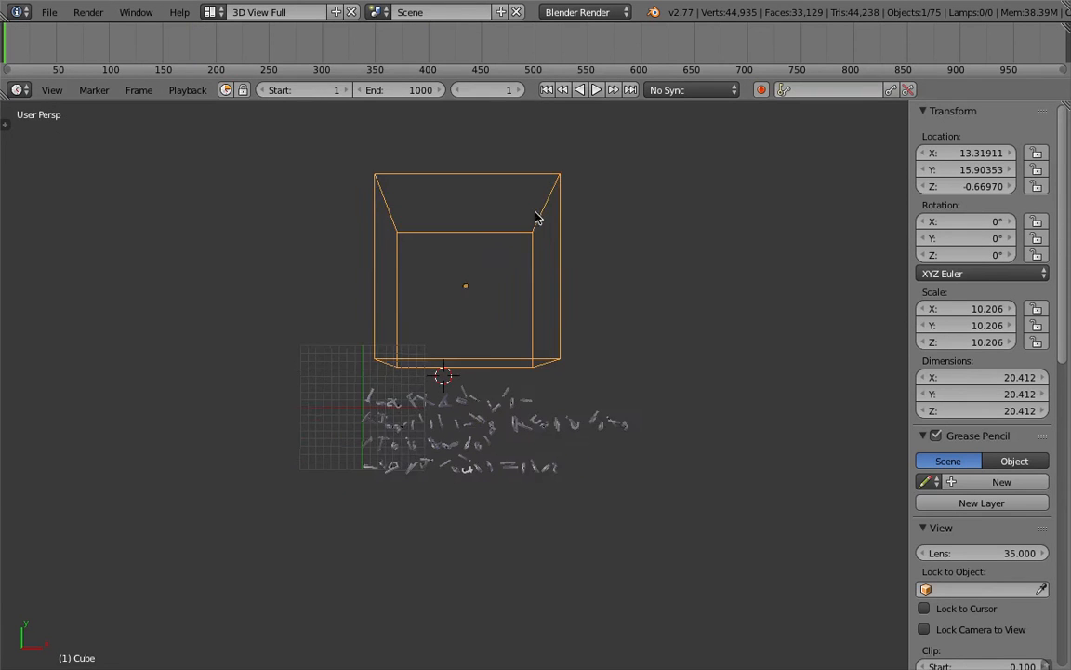
{"action": "middle_click_drag", "start_coordinate": [485, 169], "coordinate": [483, 221], "text": "shift"}
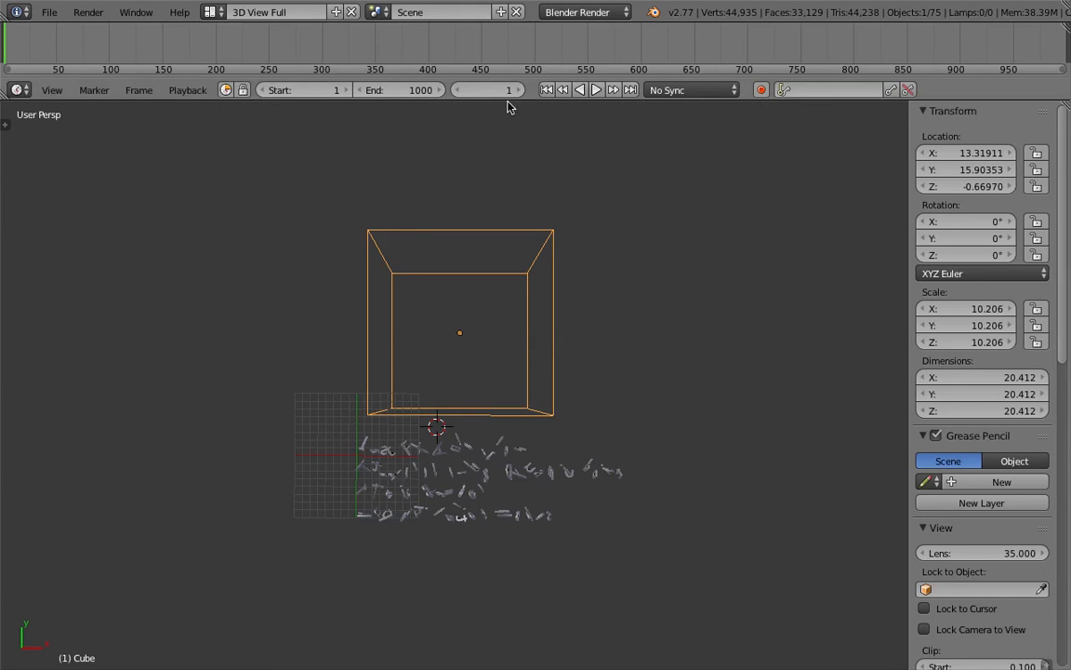
{"action": "left_click", "coordinate": [596, 90]}
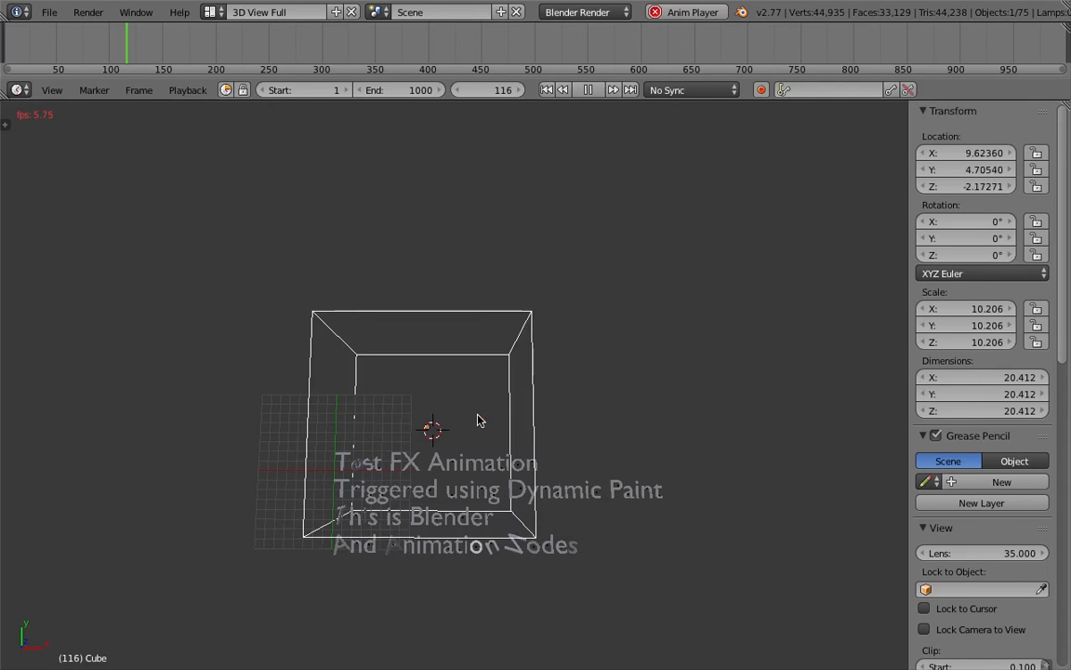
{"action": "left_click", "coordinate": [552, 464]}
{"action": "scroll", "coordinate": [554, 464], "scroll_direction": "up", "scroll_amount": 1}
{"action": "middle_click_drag", "start_coordinate": [554, 464], "coordinate": [534, 423], "text": "shift"}
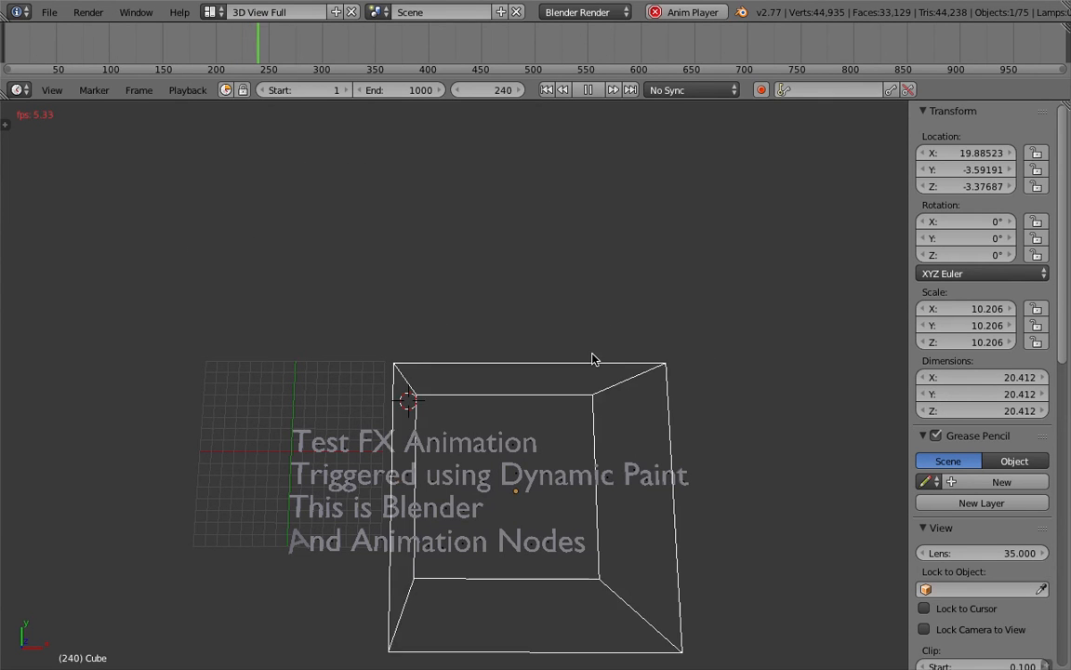
{"action": "left_click", "coordinate": [517, 179]}
Step: Examine the rotated letters from several angles during playback and stop the animation
{"action": "middle_click_drag", "start_coordinate": [496, 435], "coordinate": [495, 389]}
{"action": "scroll", "coordinate": [500, 394], "scroll_direction": "down", "scroll_amount": 2}
{"action": "scroll", "coordinate": [499, 389], "scroll_direction": "down", "scroll_amount": 1}
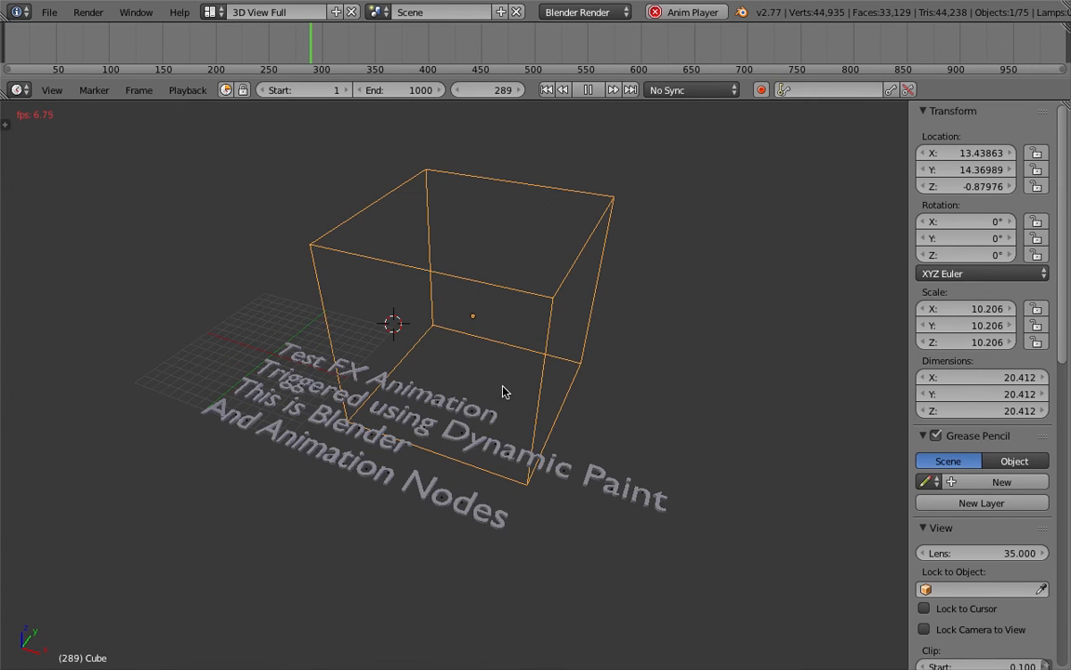
{"action": "scroll", "coordinate": [506, 395], "scroll_direction": "up", "scroll_amount": 3}
{"action": "scroll", "coordinate": [500, 398], "scroll_direction": "down", "scroll_amount": 2}
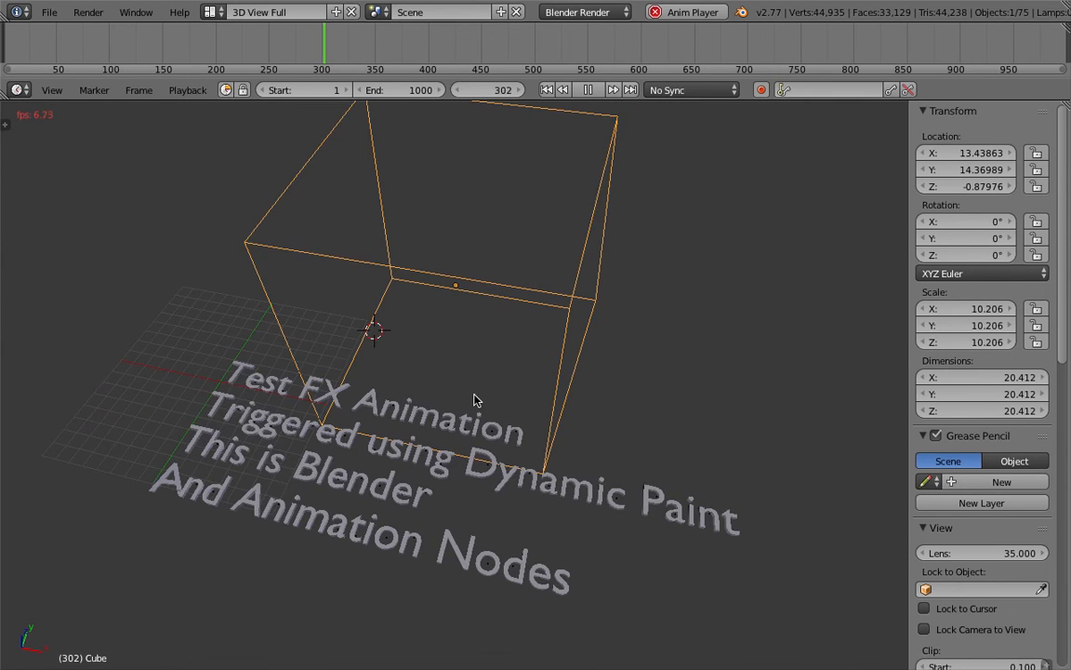
{"action": "middle_click_drag", "start_coordinate": [447, 406], "coordinate": [435, 410]}
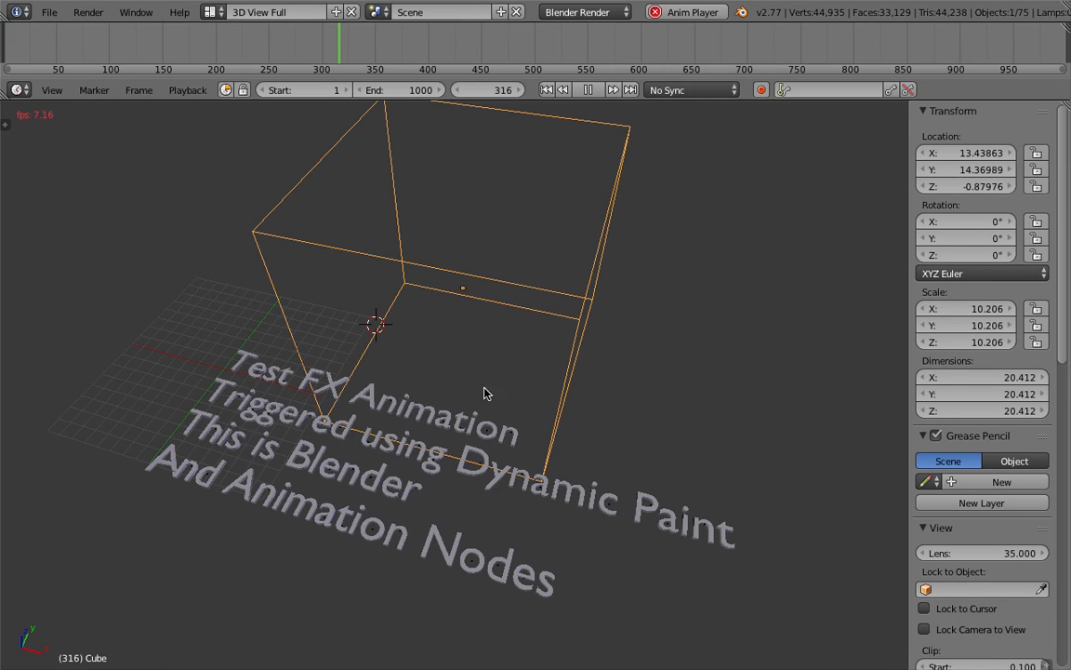
{"action": "left_click", "coordinate": [588, 90]}
Step: With playback stopped, sweep the cube over the text and place it at about X 30.6, Y 14.1, Z -1.17
{"action": "middle_click_drag", "start_coordinate": [556, 226], "coordinate": [525, 296]}
{"action": "key", "text": "g"}
{"action": "left_click", "coordinate": [638, 394]}
{"action": "middle_click_drag", "start_coordinate": [638, 394], "coordinate": [511, 332]}
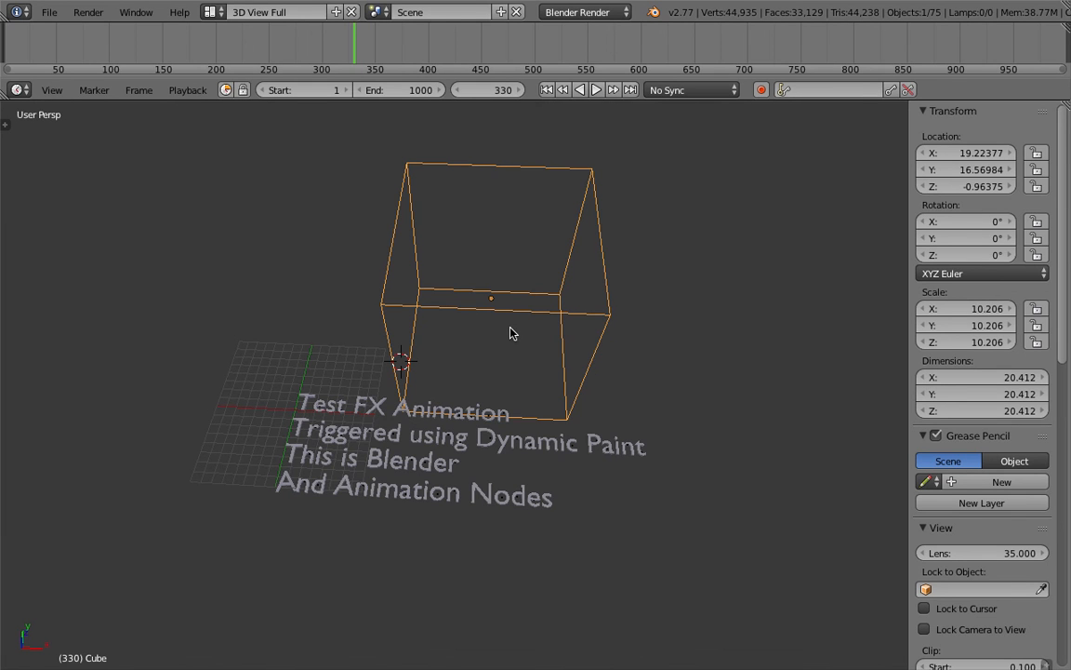
{"action": "middle_click_drag", "start_coordinate": [512, 332], "coordinate": [446, 299]}
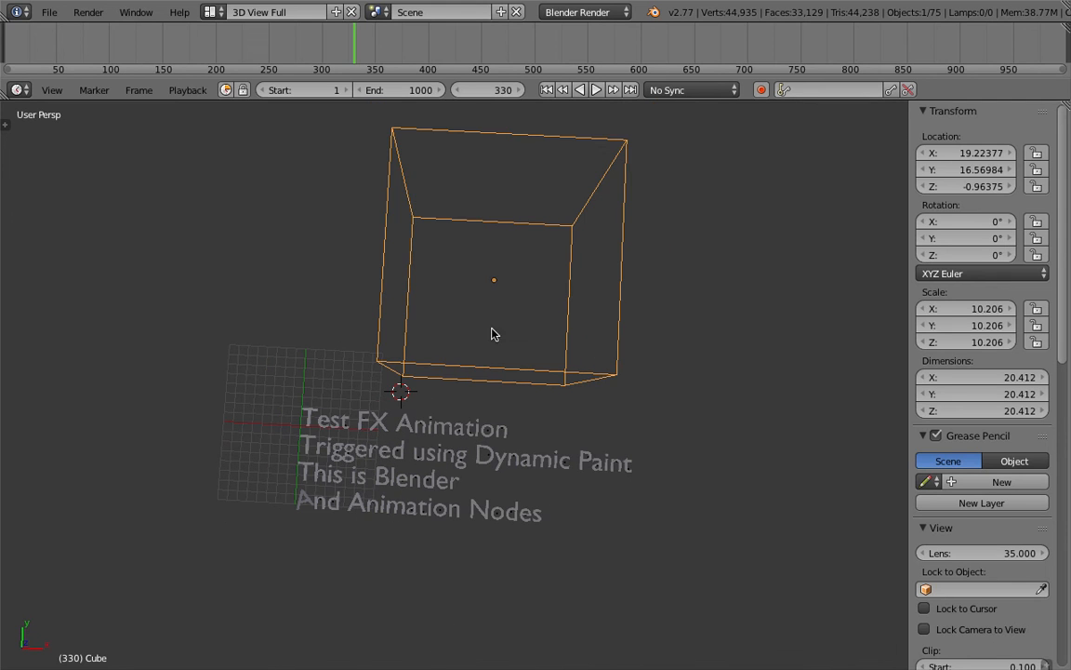
{"action": "key", "text": "g"}
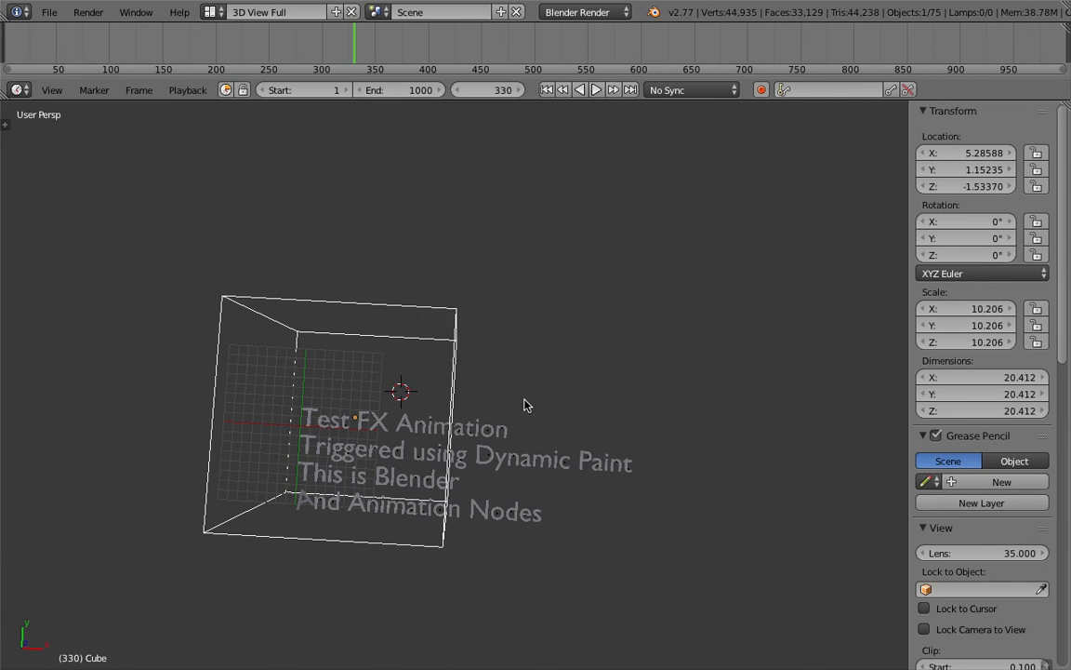
{"action": "left_click", "coordinate": [605, 344]}
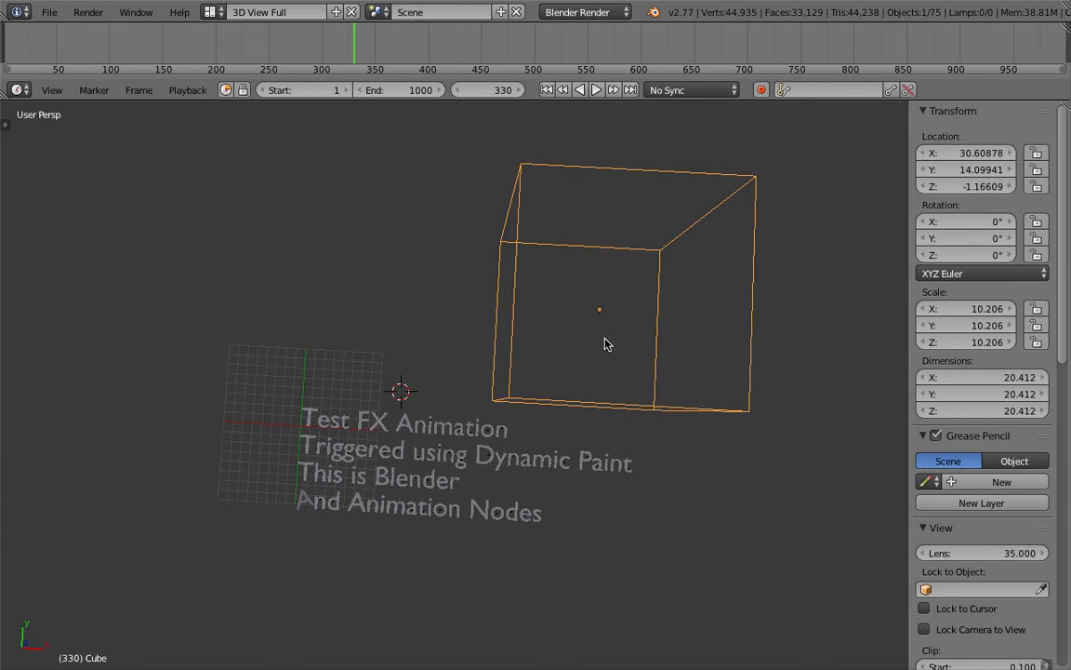
{"action": "middle_click_drag", "start_coordinate": [612, 332], "coordinate": [543, 318]}
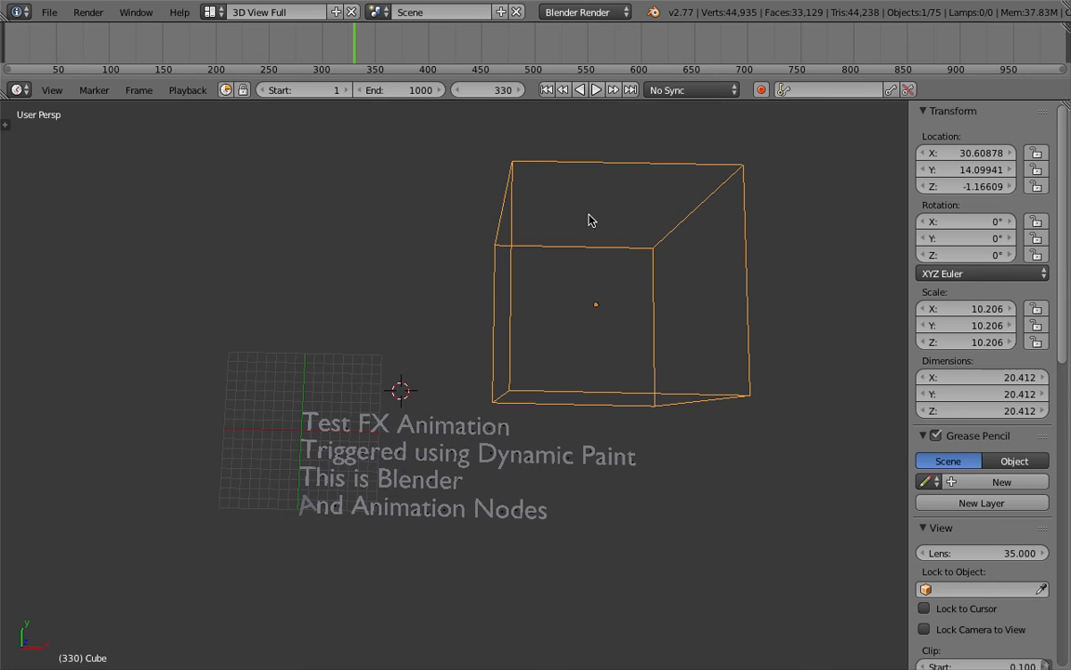
Step: Select the Target object and examine the letters and their origin points up close
{"action": "right_click", "coordinate": [495, 456]}
{"action": "right_click", "coordinate": [514, 456]}
{"action": "right_click", "coordinate": [514, 456]}
{"action": "middle_click_drag", "start_coordinate": [514, 455], "coordinate": [519, 468]}
{"action": "scroll", "coordinate": [519, 467], "scroll_direction": "up", "scroll_amount": 4}
{"action": "middle_click_drag", "start_coordinate": [491, 400], "coordinate": [496, 384]}
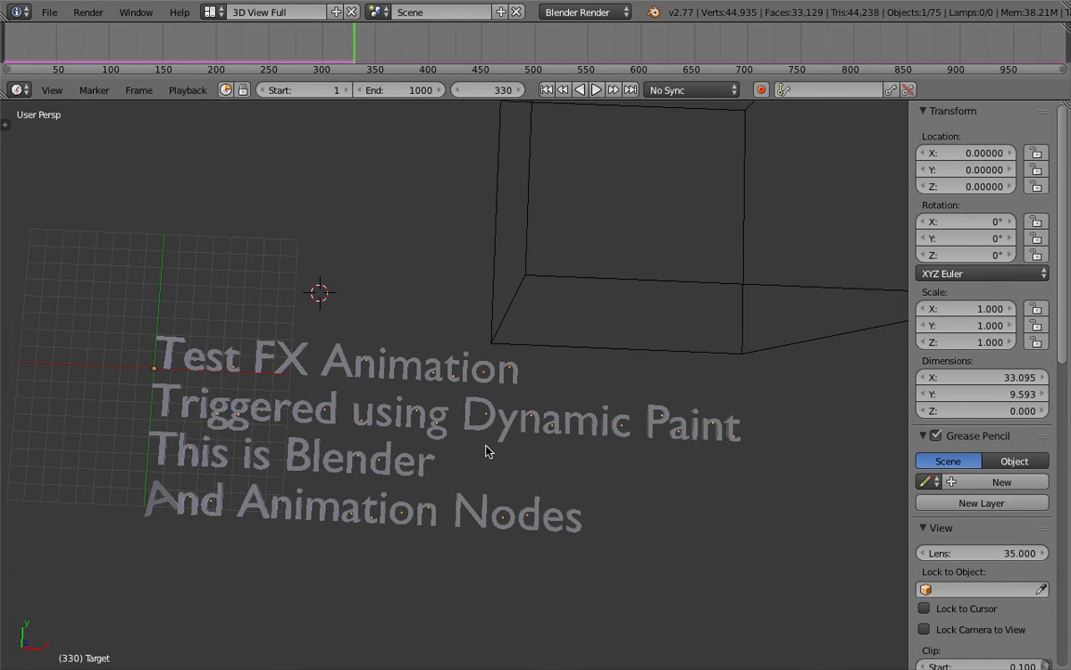
{"action": "middle_click_drag", "start_coordinate": [481, 425], "coordinate": [502, 411]}
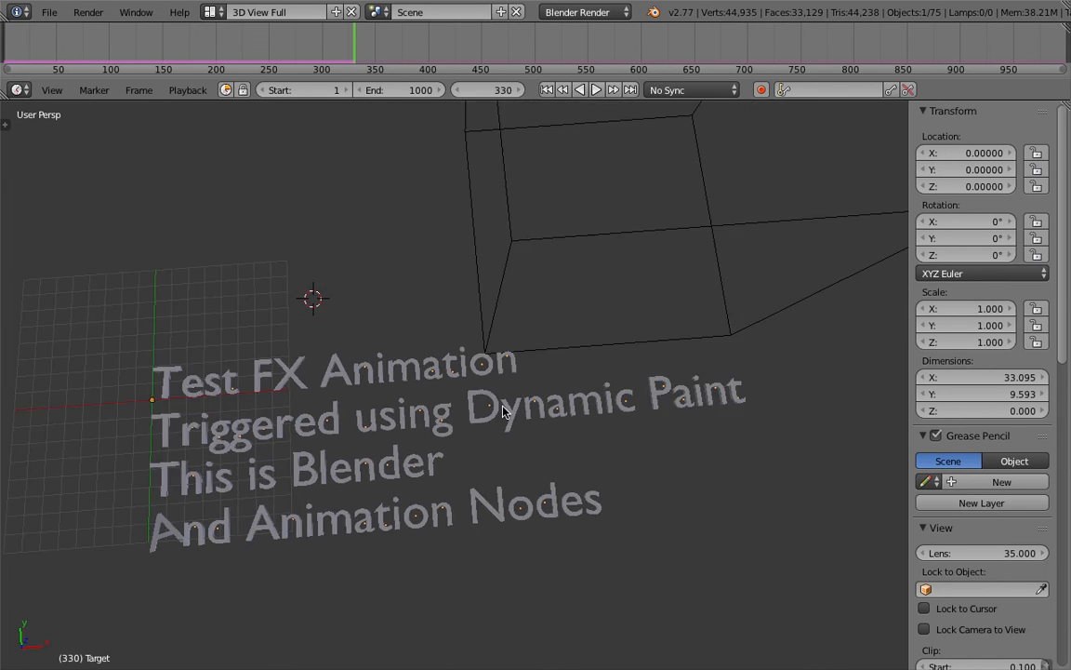